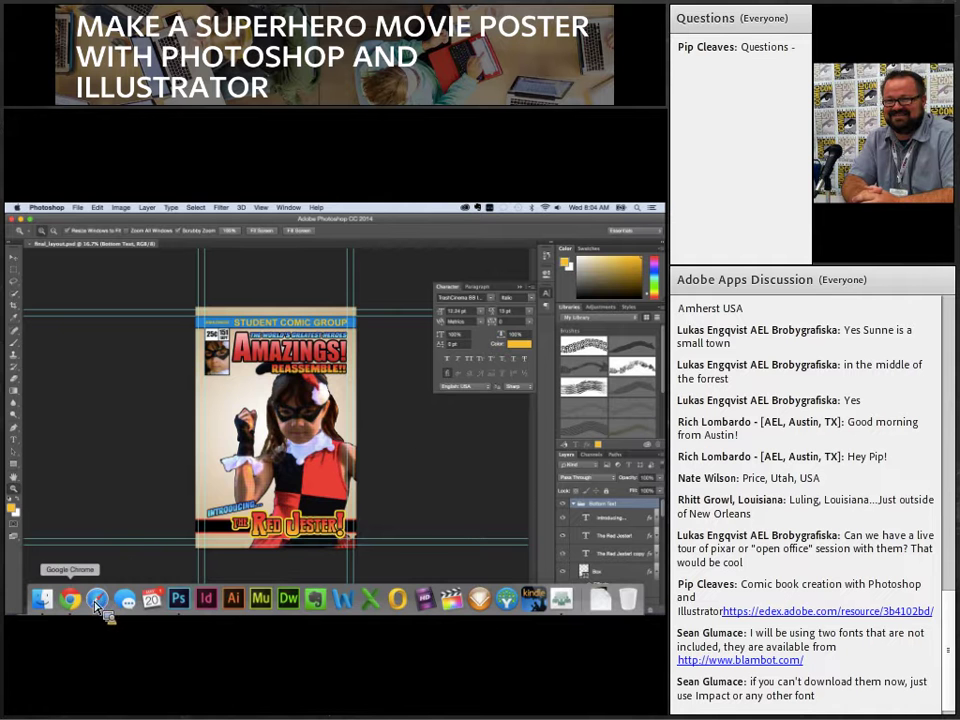
- Switch to Chrome and browse the 4th grade comic book covers article down to its gallery of student drawings
click(72, 600)
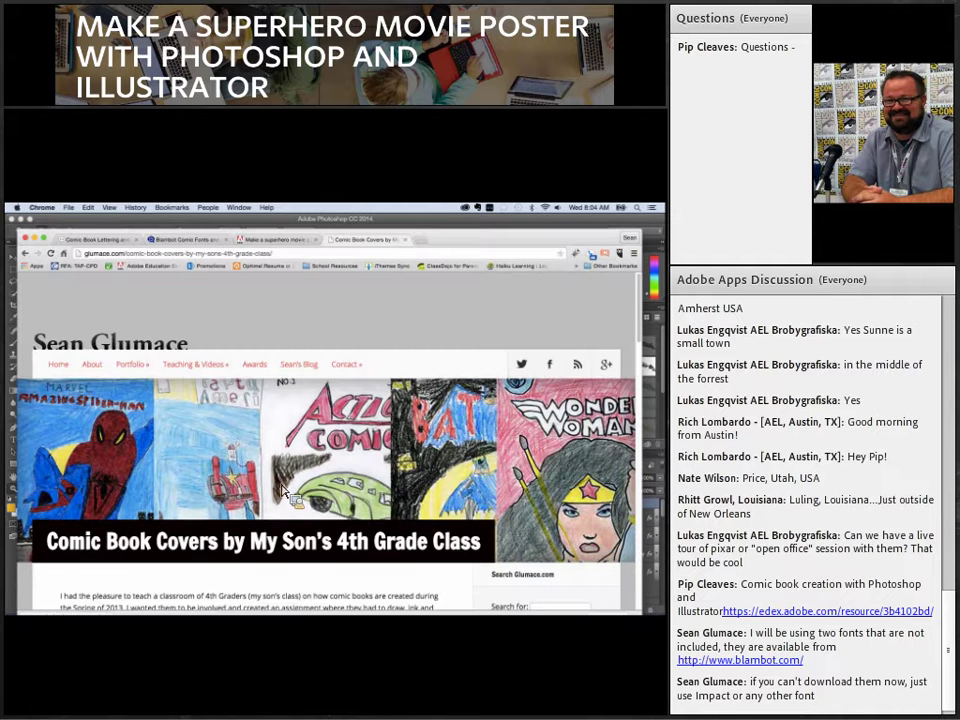
scroll(284, 479, down, 2)
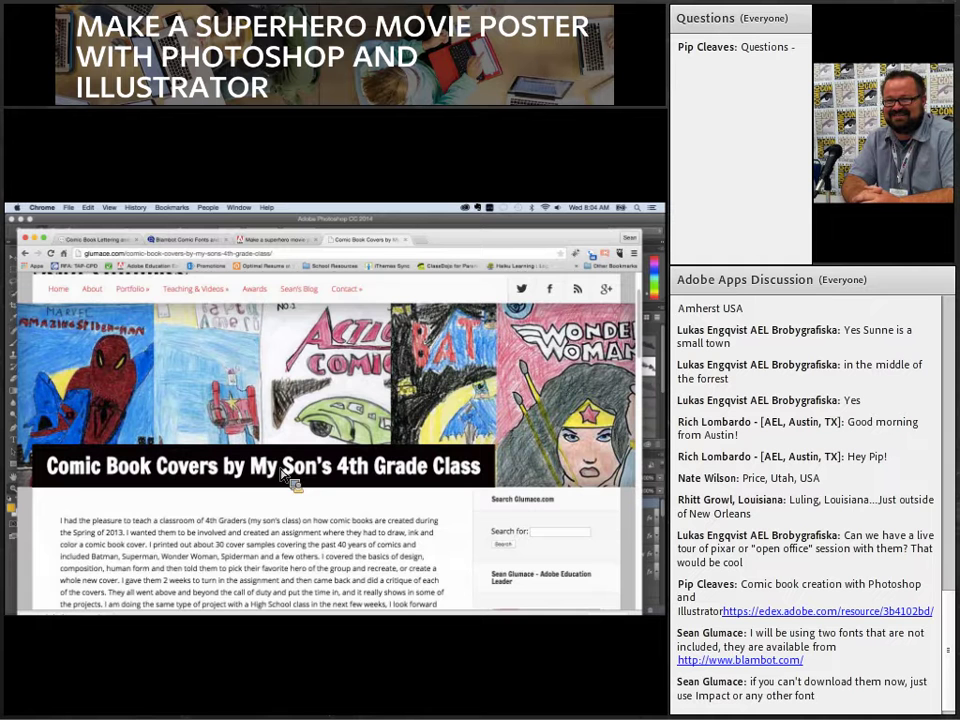
scroll(284, 479, down, 1)
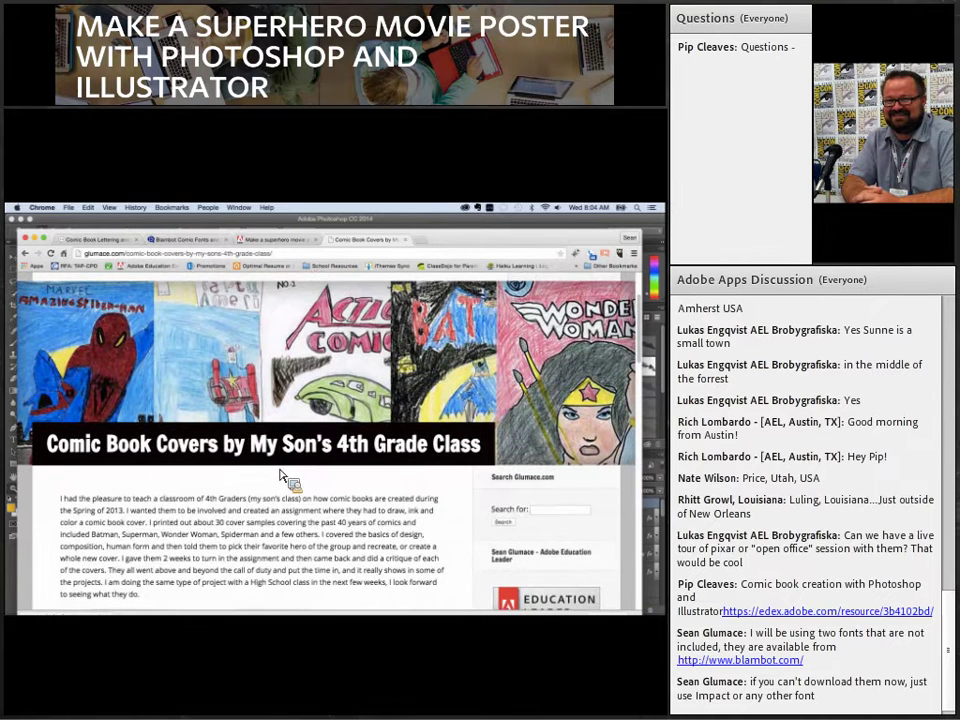
scroll(284, 477, down, 1)
scroll(281, 473, down, 5)
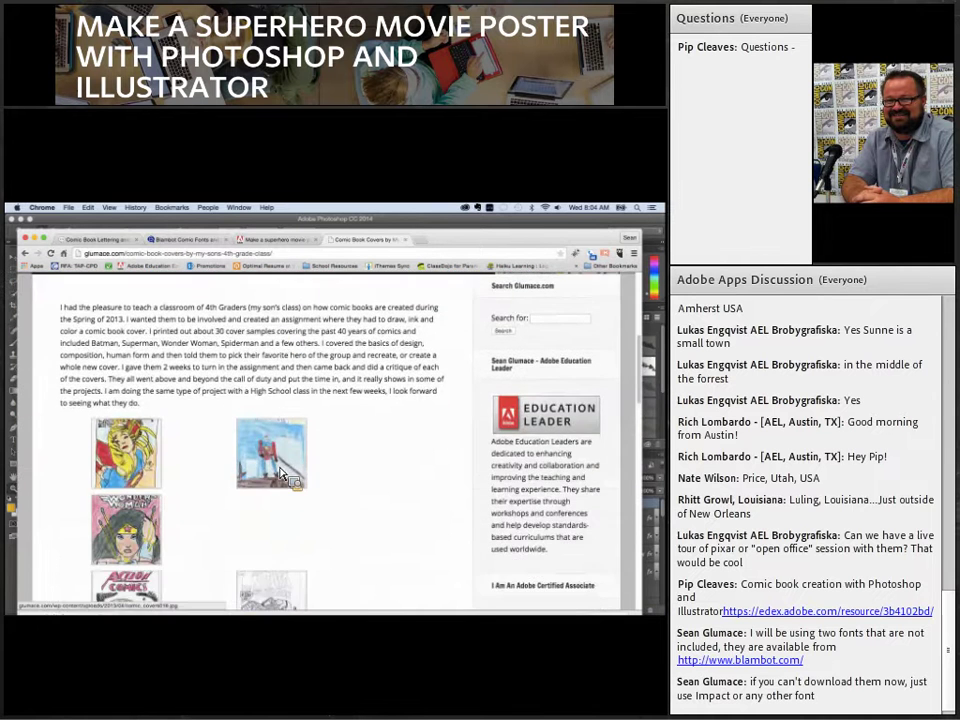
scroll(281, 477, down, 2)
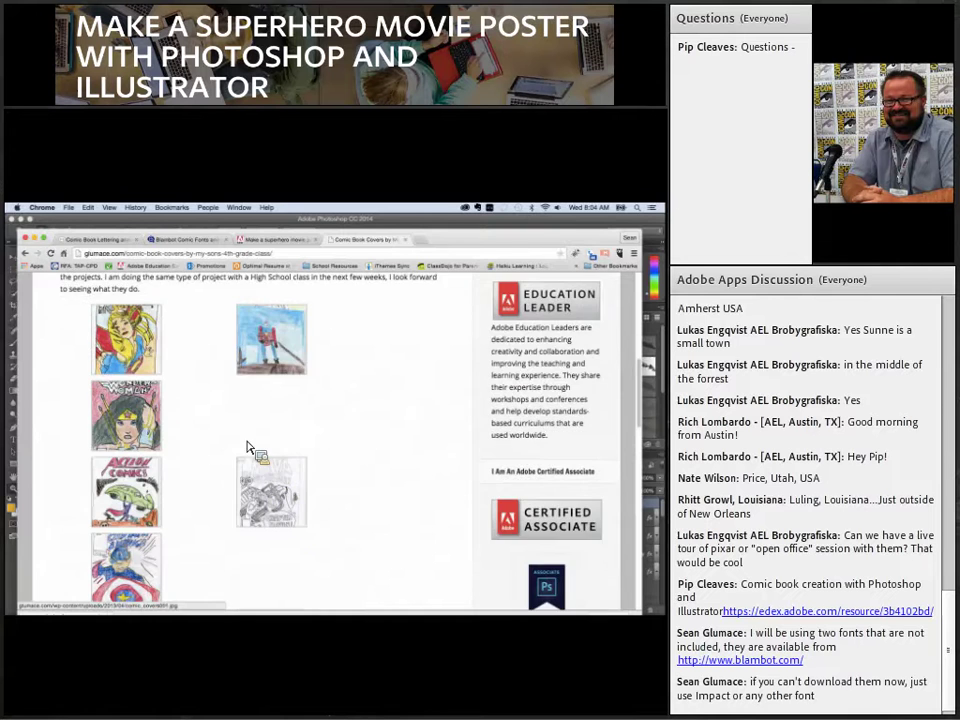
- View the enlarged student covers from Supergirl through the Captain America shield drawing, going back to the Action Comics cover
click(161, 358)
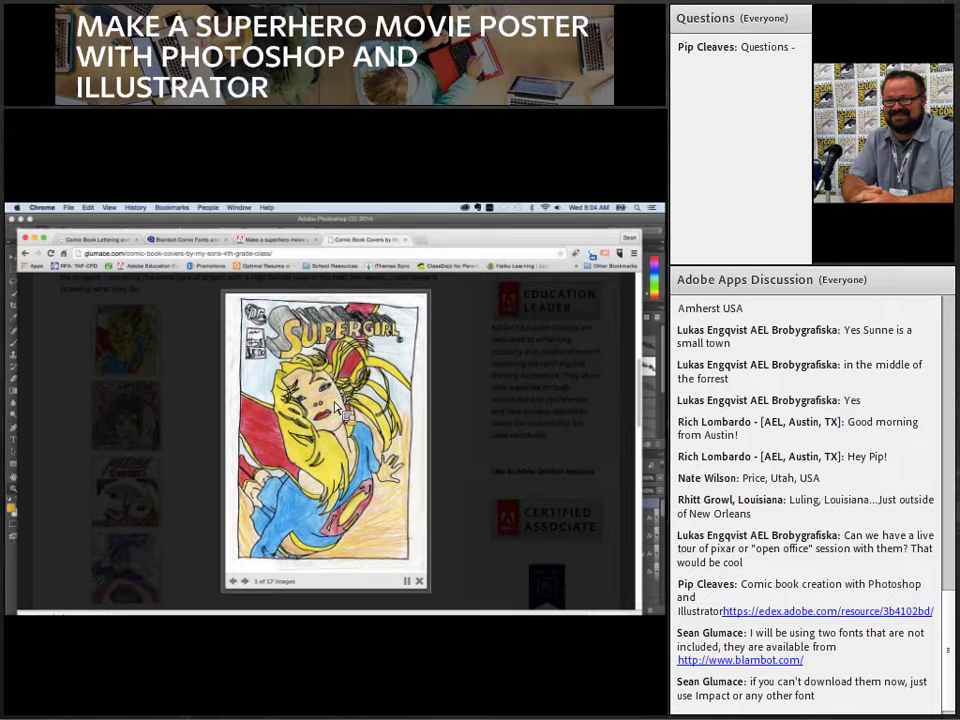
click(418, 429)
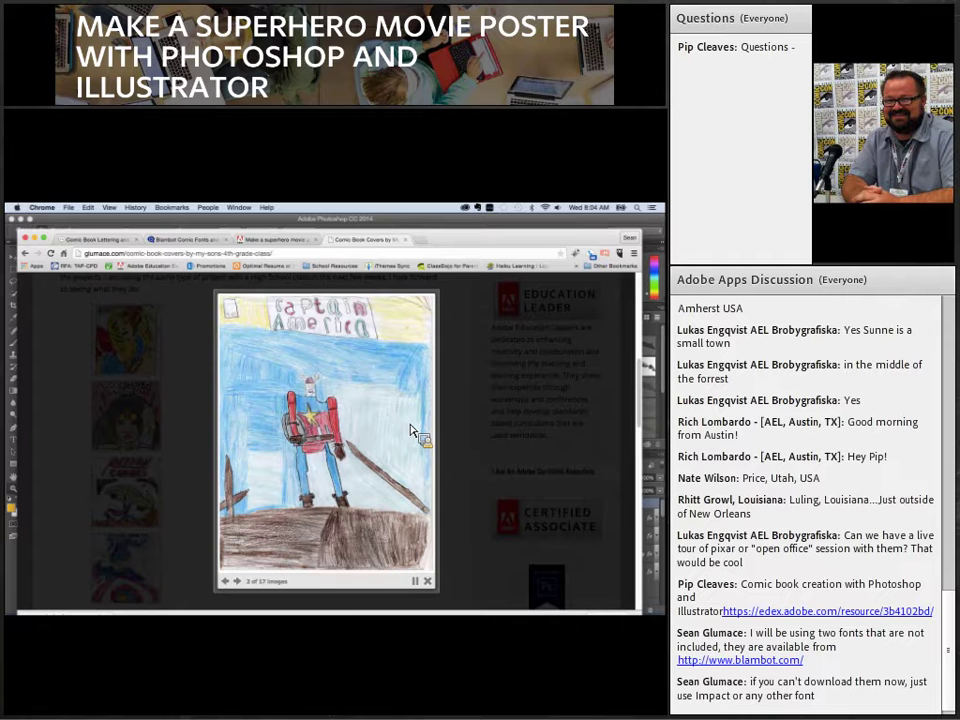
click(410, 430)
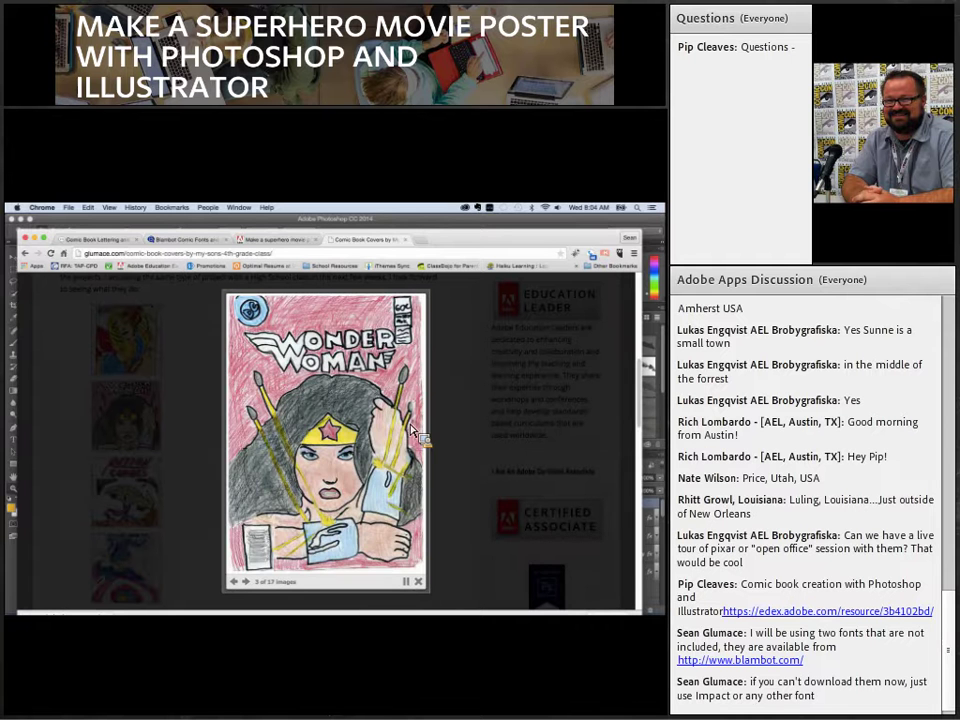
click(410, 430)
click(410, 430)
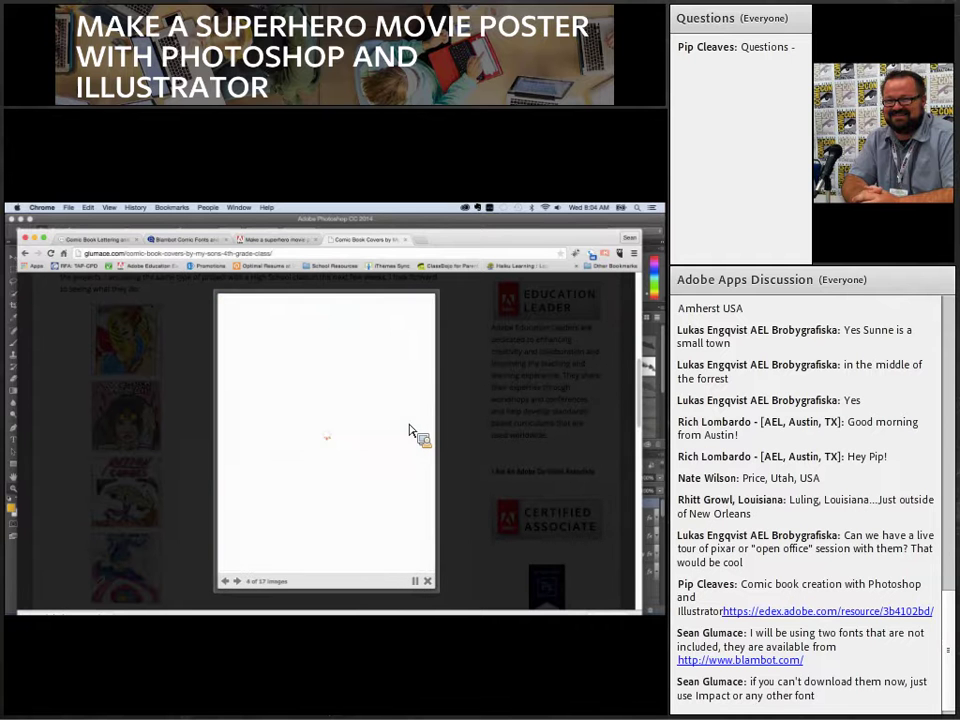
click(242, 438)
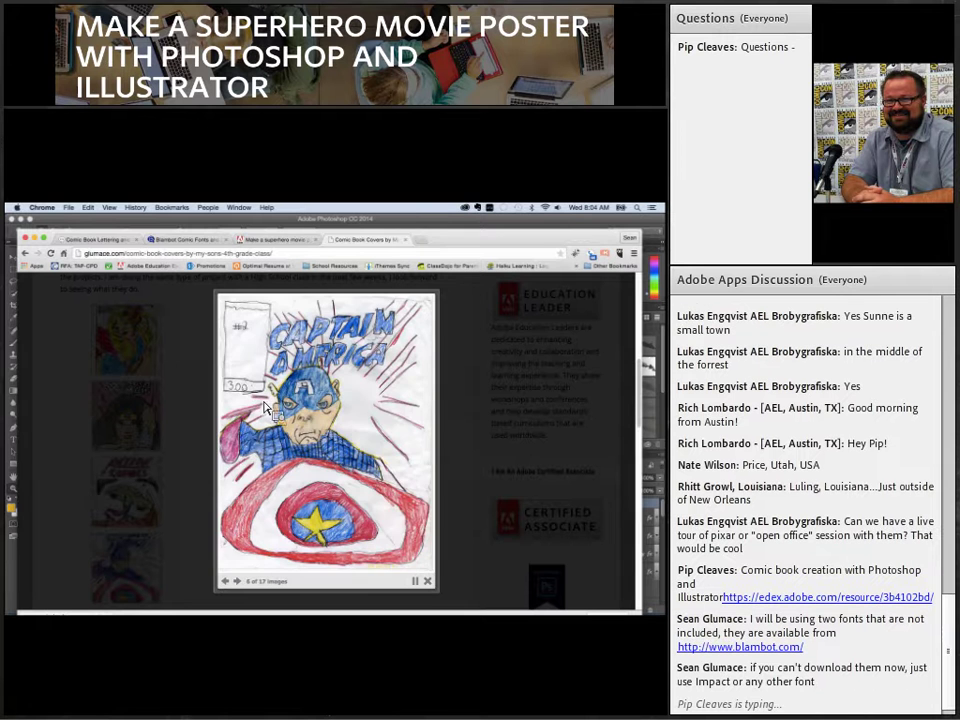
click(227, 584)
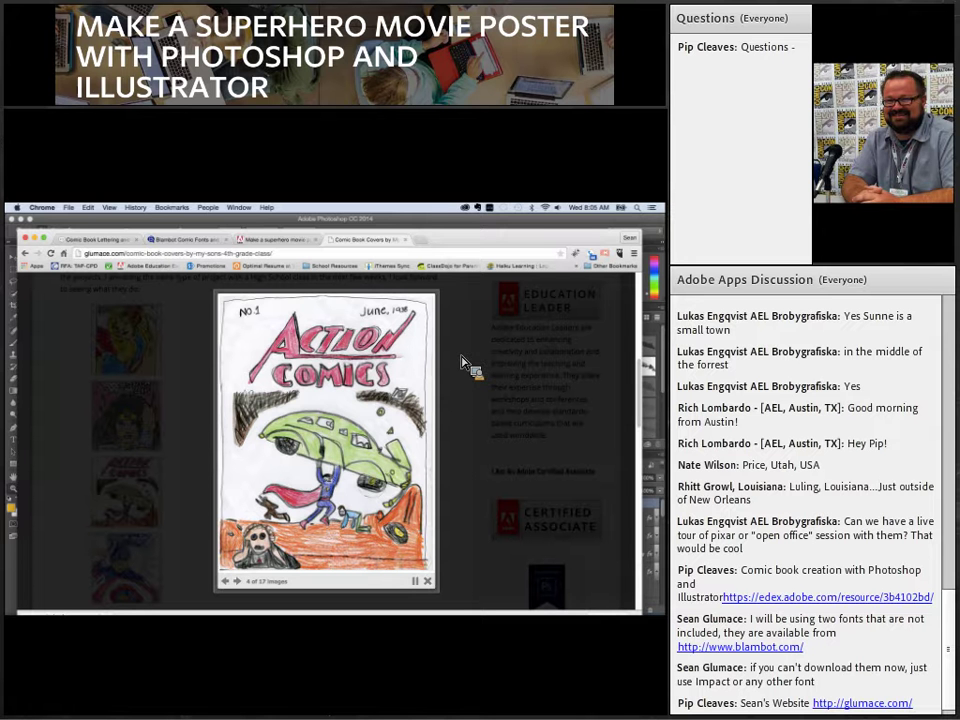
- Minimize the Photoshop and Chrome windows and bring the Comic Book Cover Project folder forward in Finder
click(392, 219)
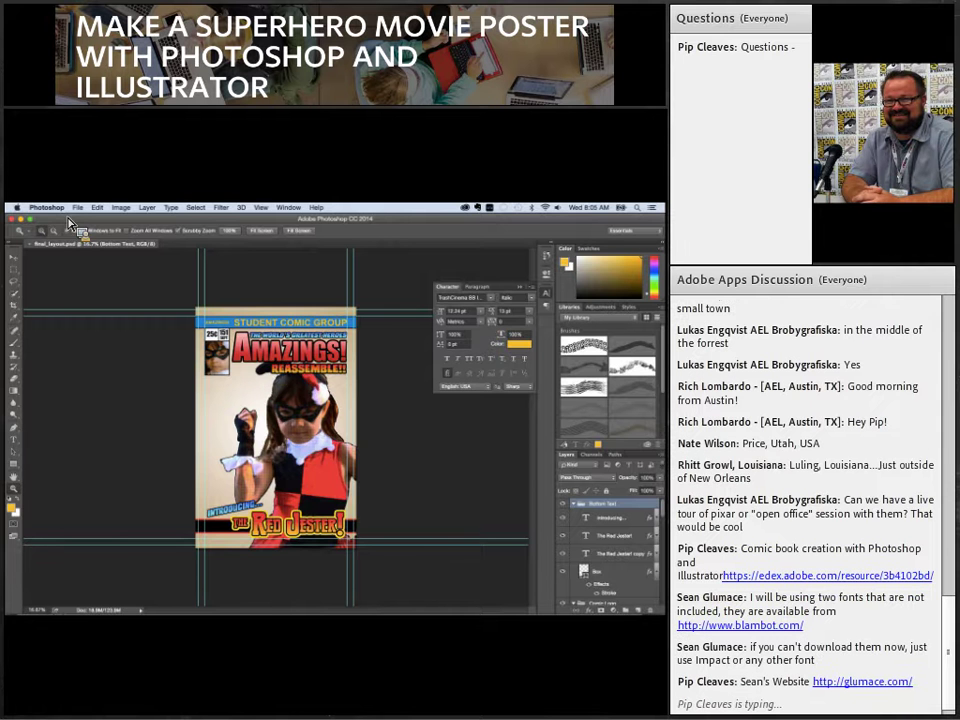
click(26, 221)
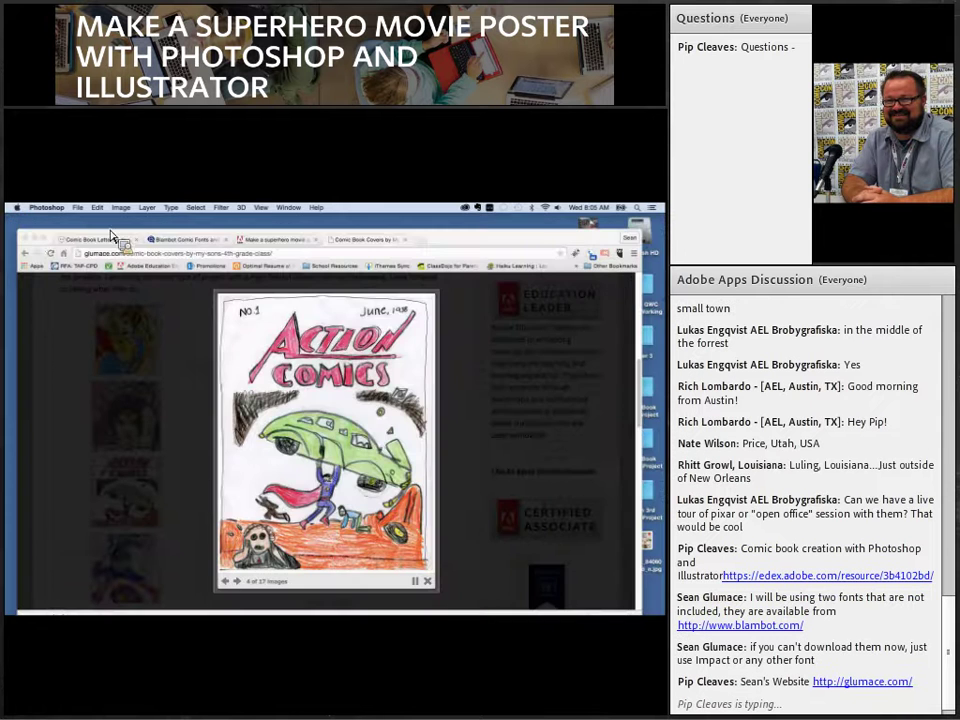
click(34, 240)
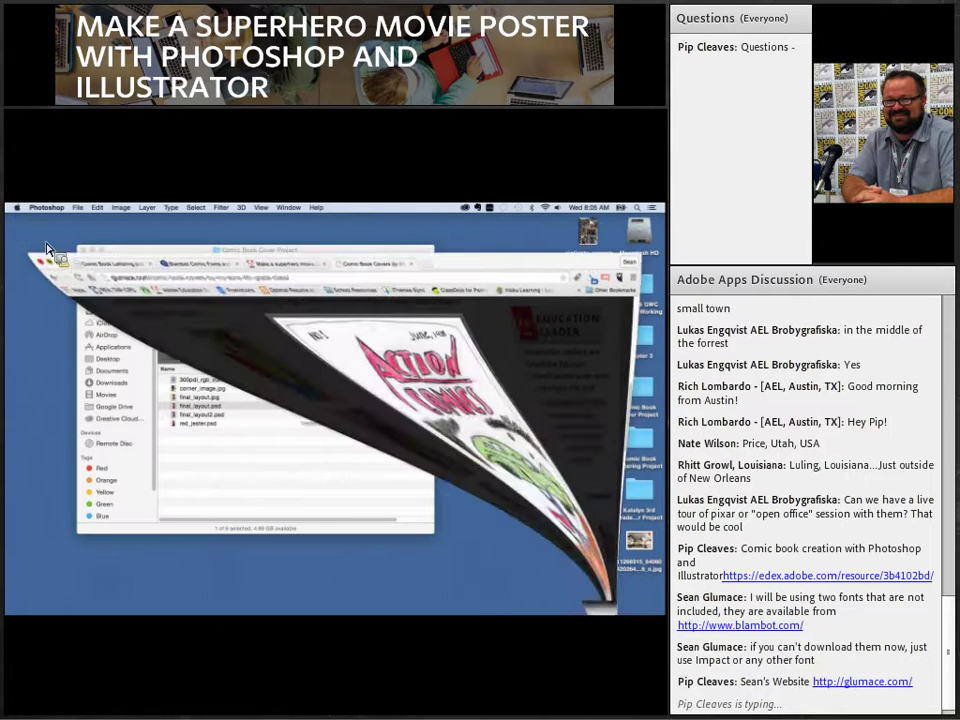
click(229, 500)
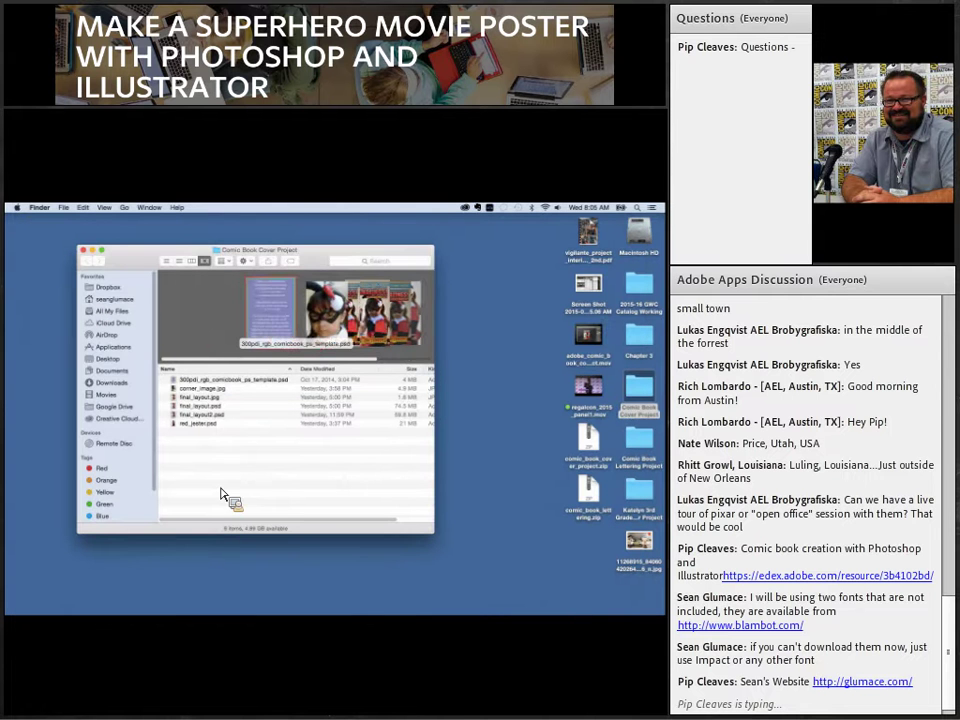
- Move final_layout2.psd from the Comic Book Cover Project folder to the desktop and select red_jester.psd in the folder
click(212, 381)
drag(265, 418, 531, 542)
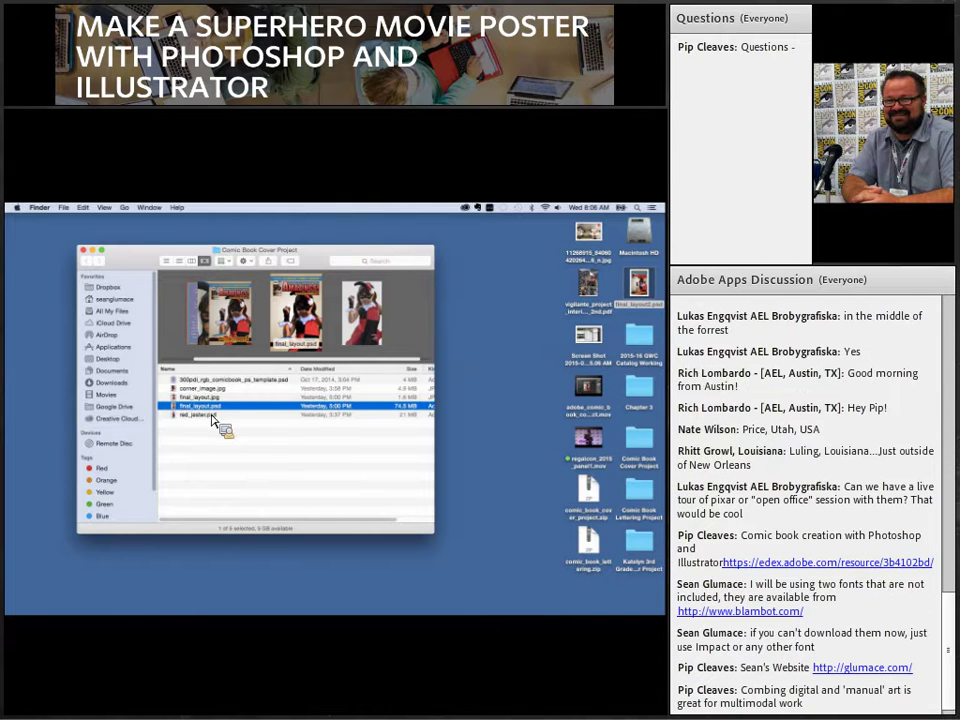
click(214, 415)
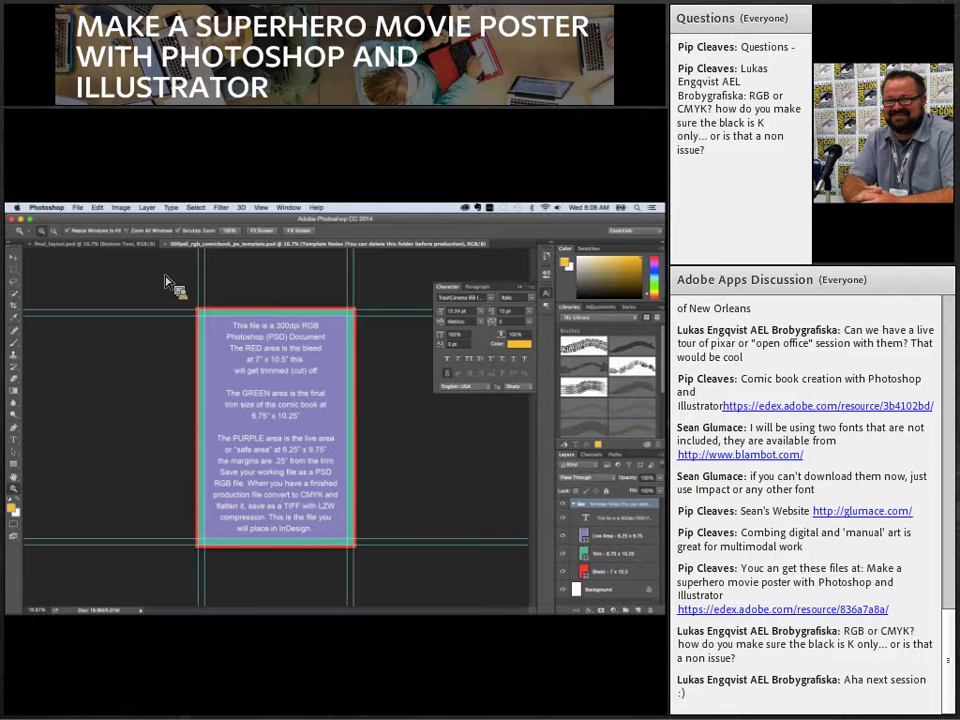
- Compare the final_layout.psd cover with the comic book template, and collapse and hide the template's Template Notes group
key(ctrl+Tab)
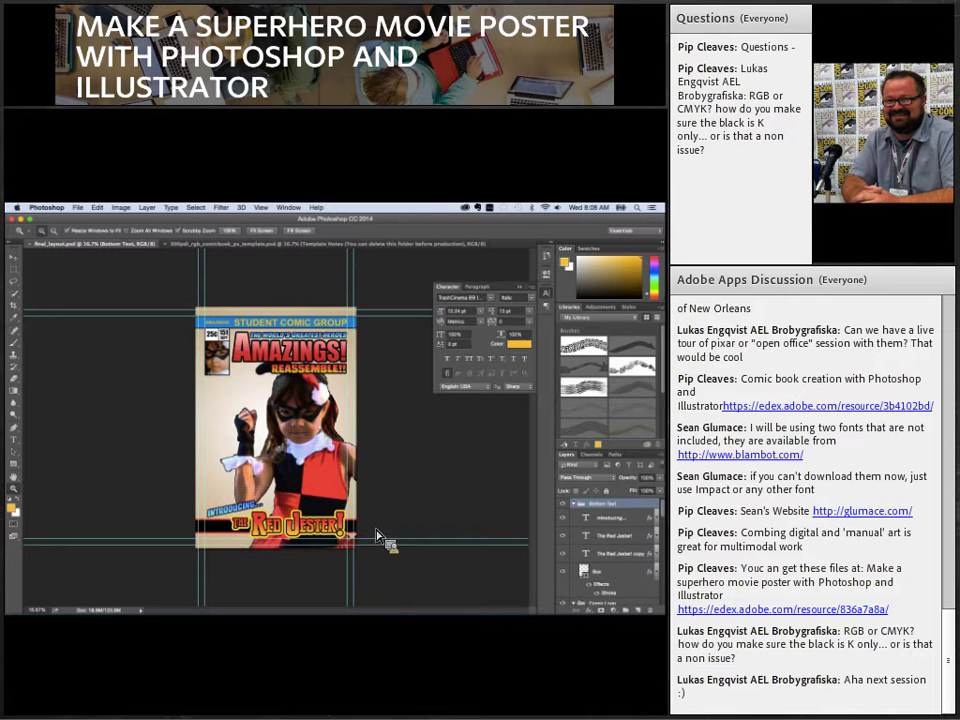
click(253, 244)
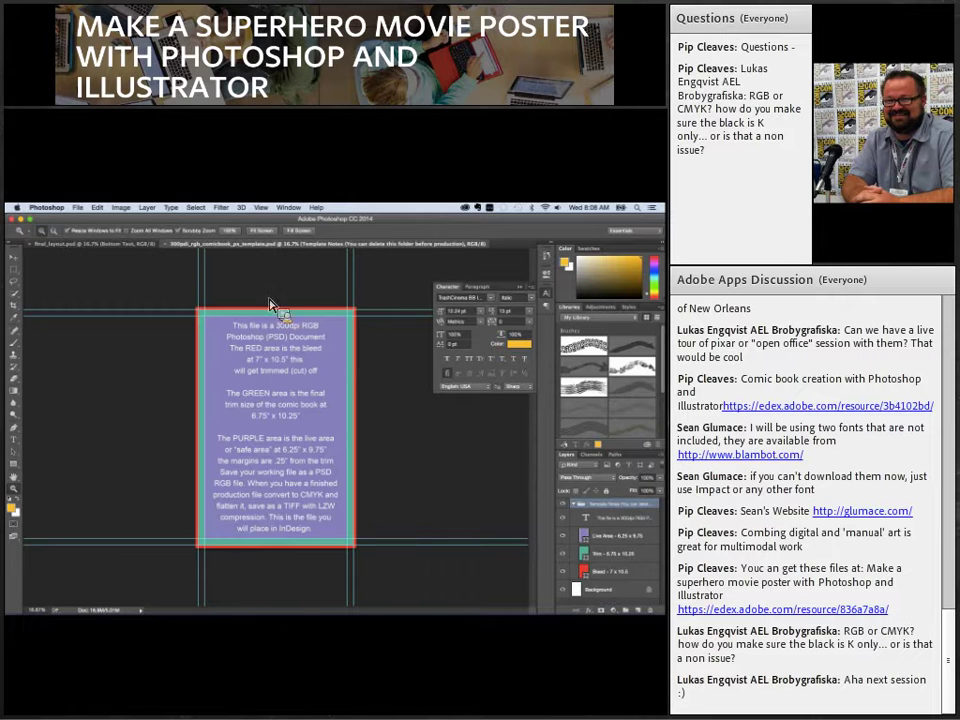
click(574, 505)
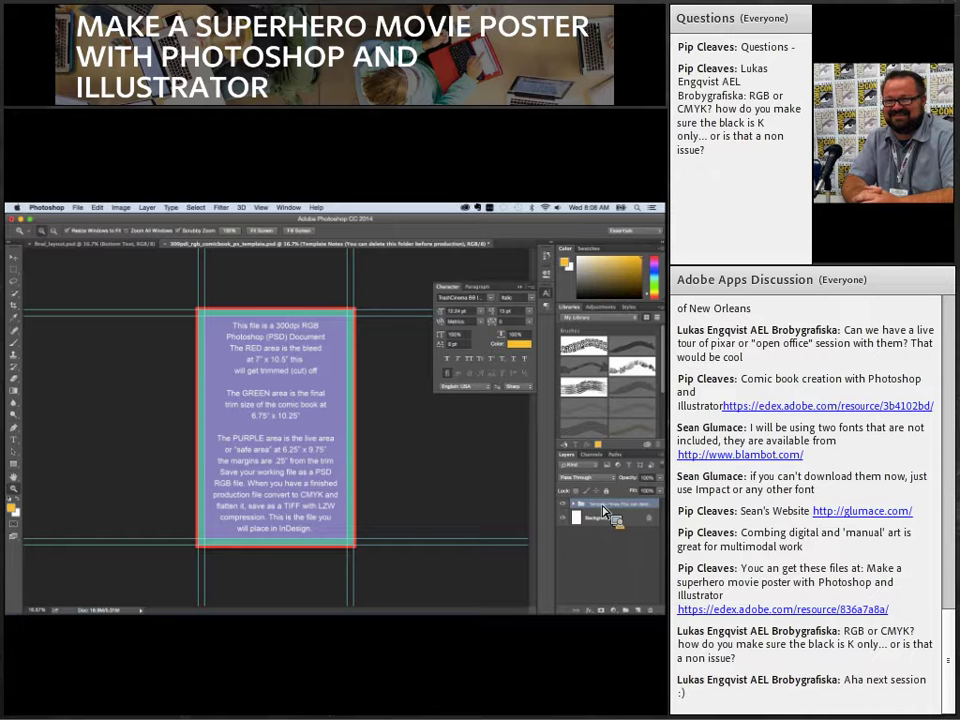
click(562, 504)
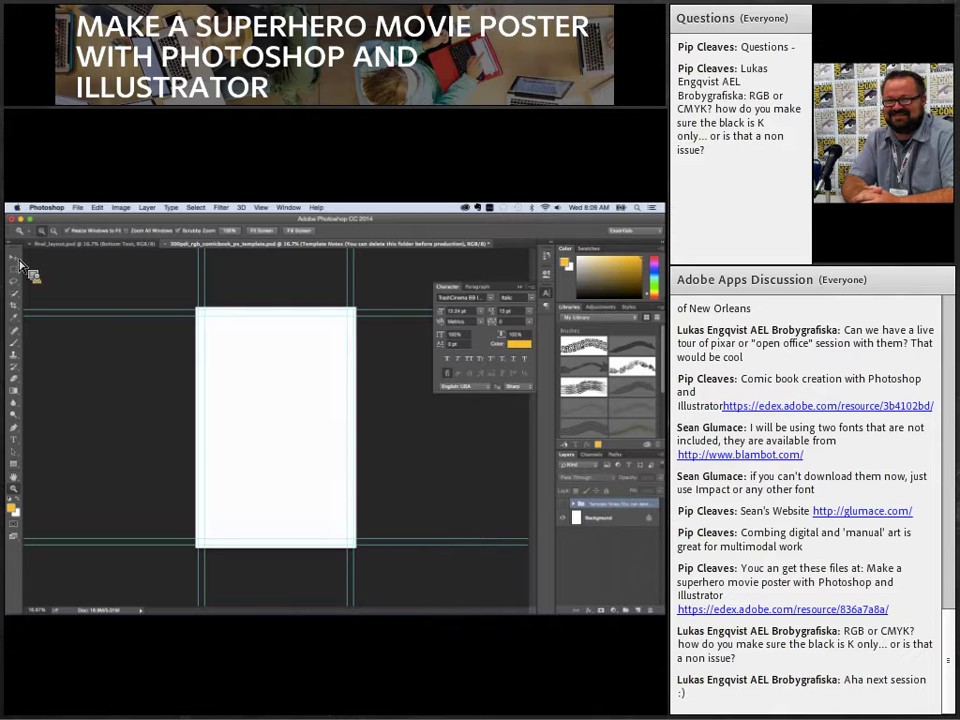
- Draw a black rectangle shape of about 2220 by 3290 px that covers the whole page and slightly overlaps its edges
click(25, 472)
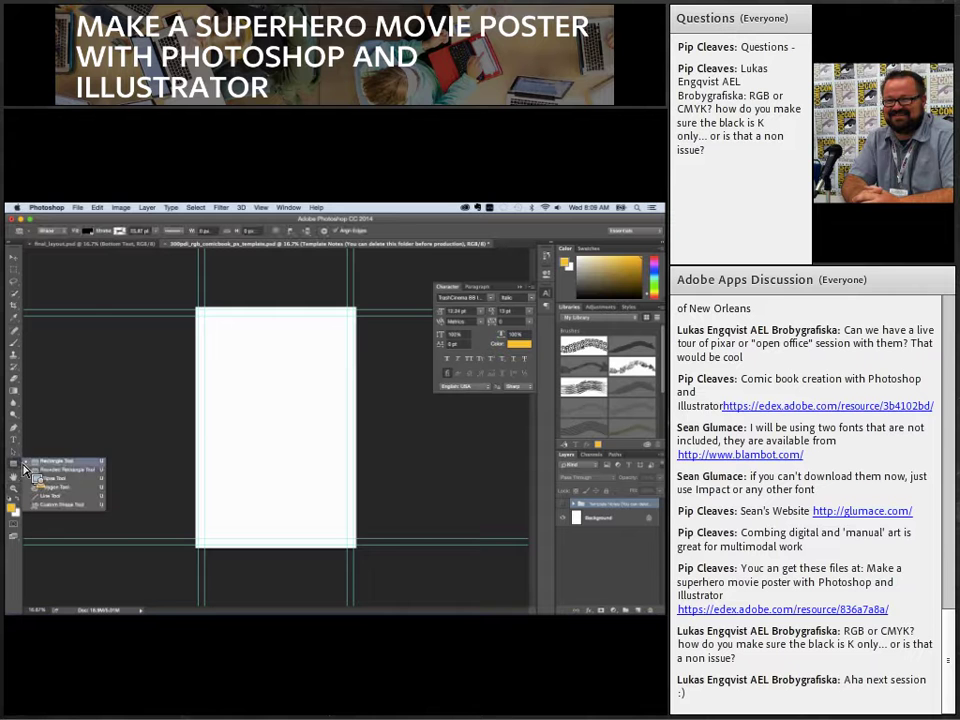
click(55, 470)
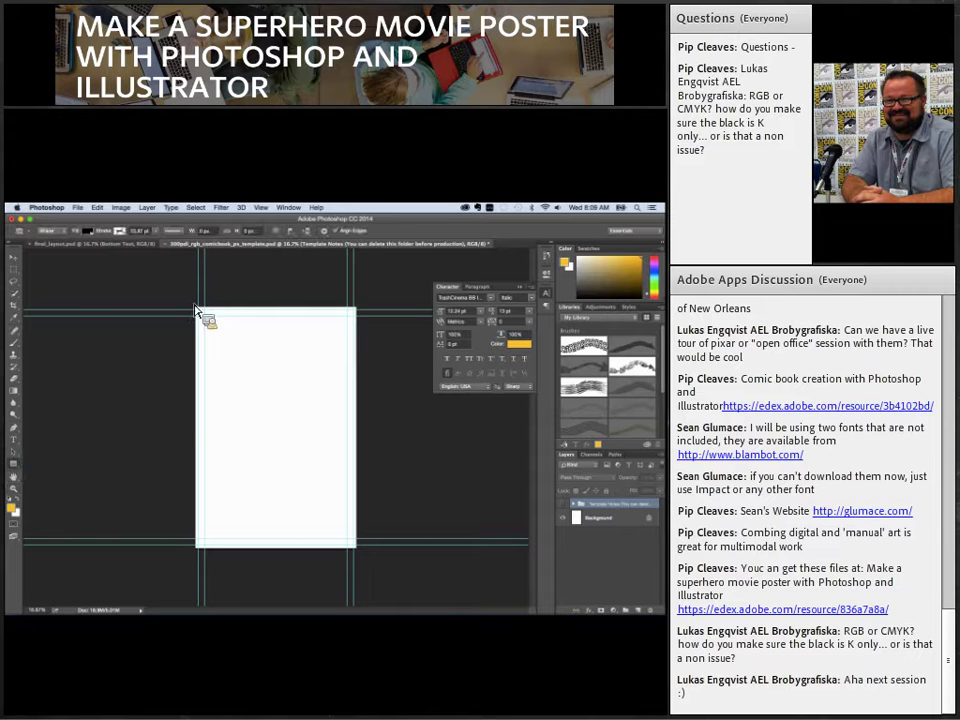
drag(196, 310, 366, 561)
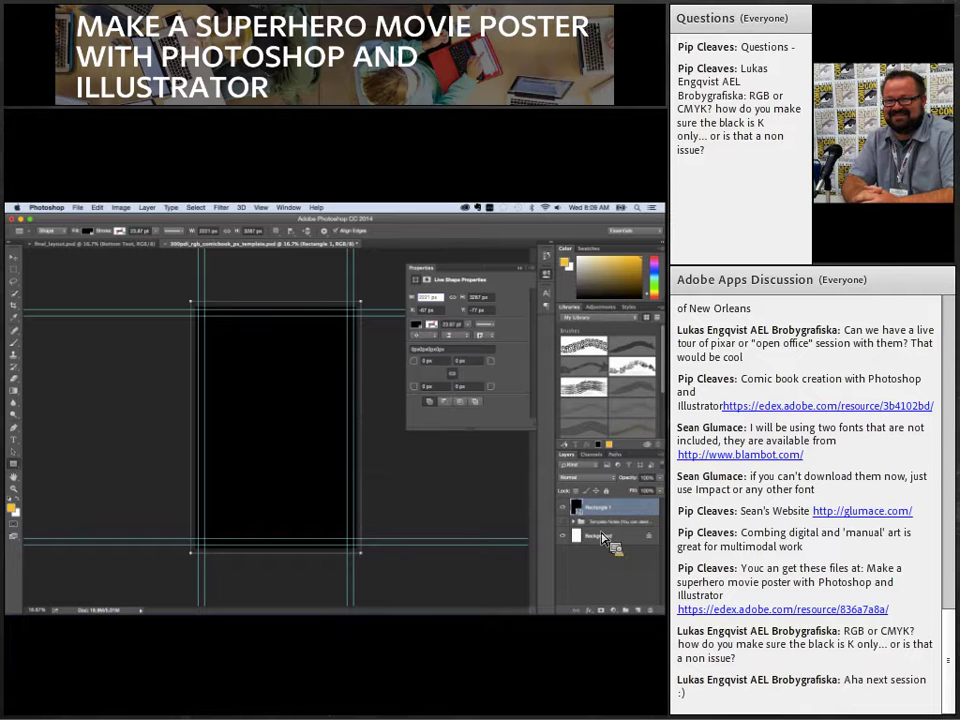
- Float the Layers panel beside the canvas and rename the rectangle layer Solid Background
drag(567, 455, 465, 517)
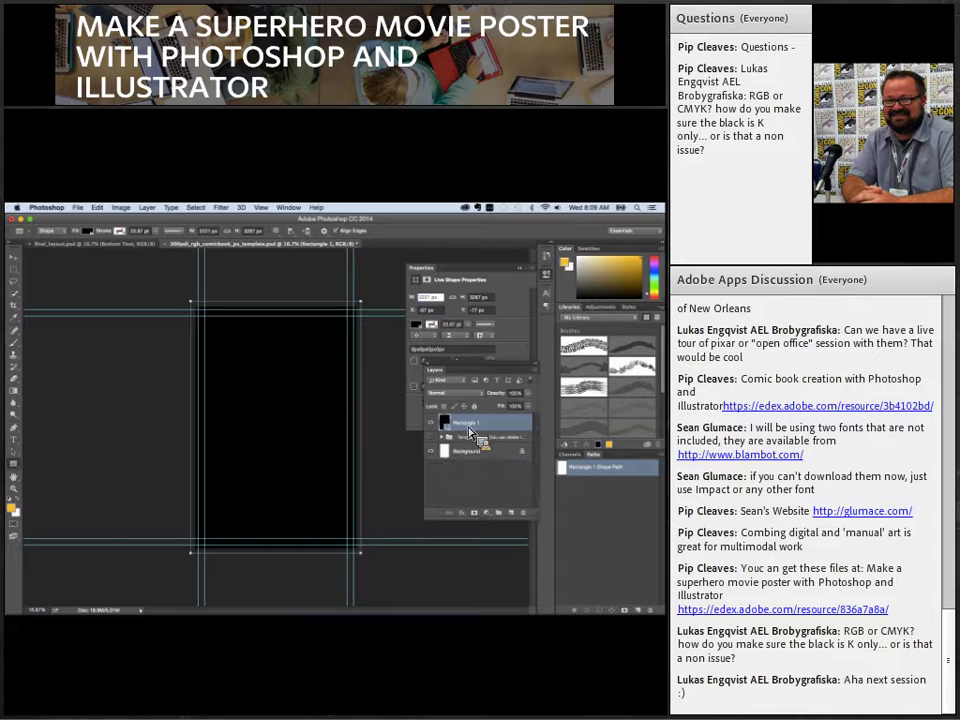
double_click(467, 422)
key(Return)
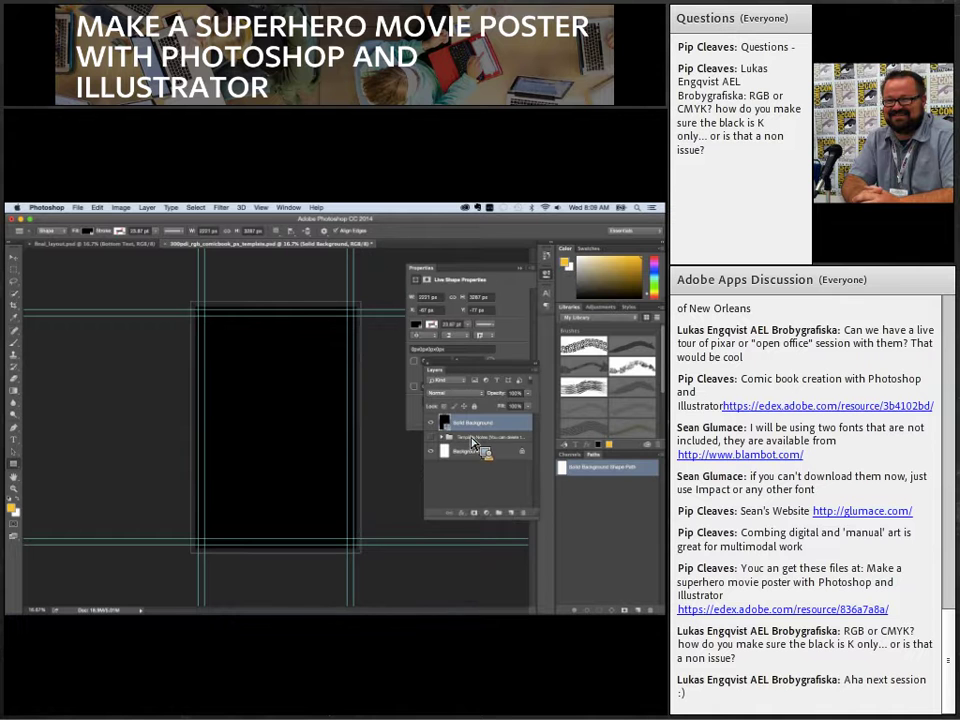
- Add a Gradient Overlay effect to the Solid Background layer and set its style to Radial
click(474, 513)
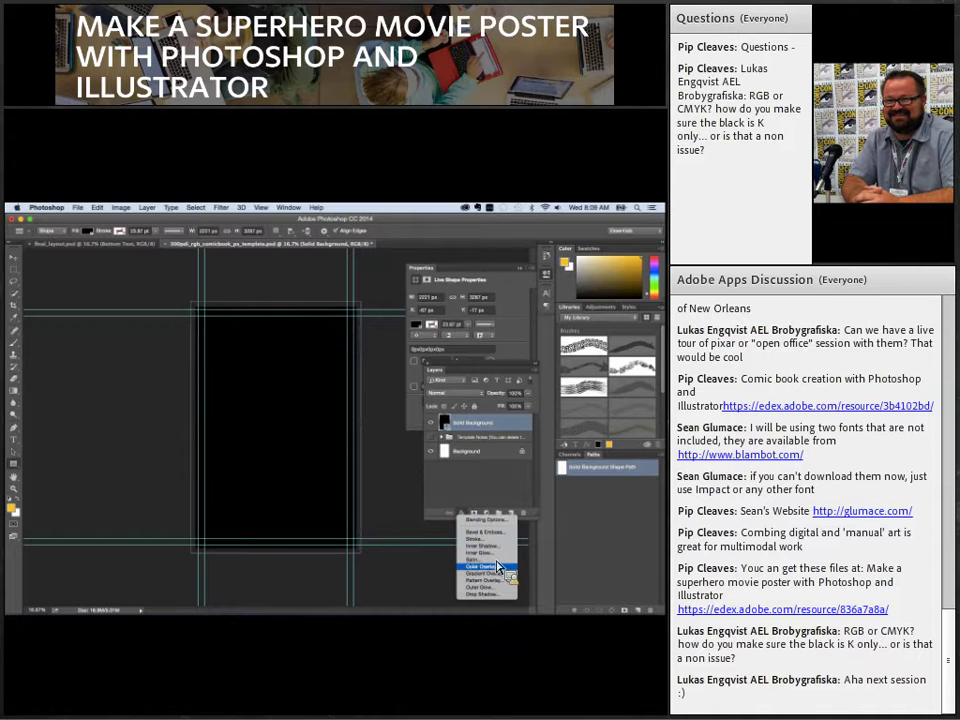
click(487, 574)
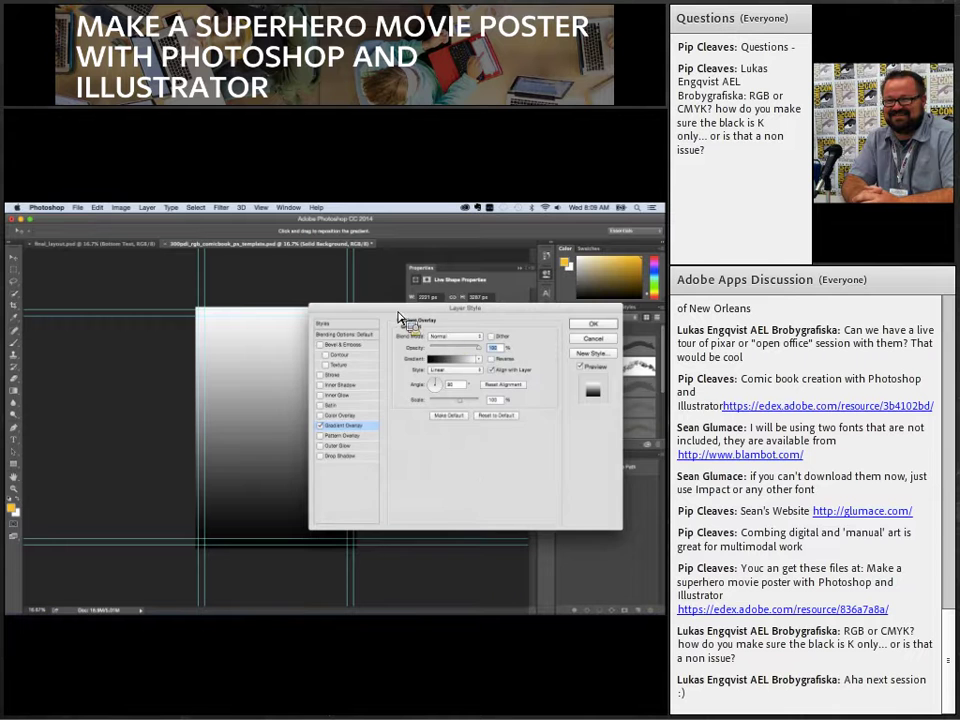
drag(405, 309, 450, 301)
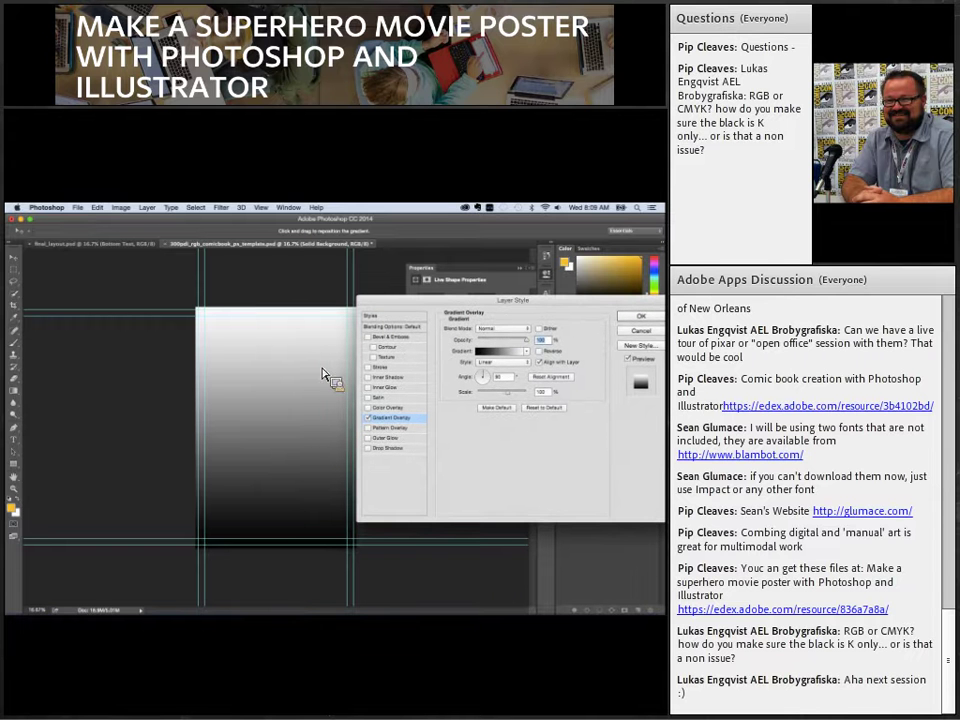
click(505, 362)
click(511, 370)
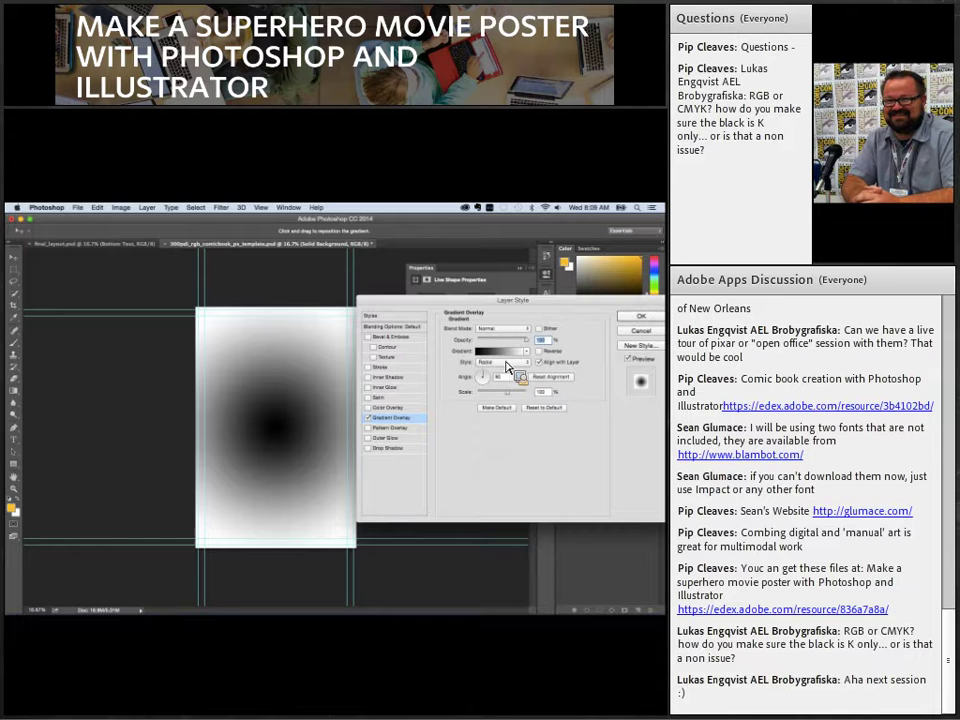
- Edit the overlay gradient and set its black color stop to a light tan with a hue of 44
click(495, 351)
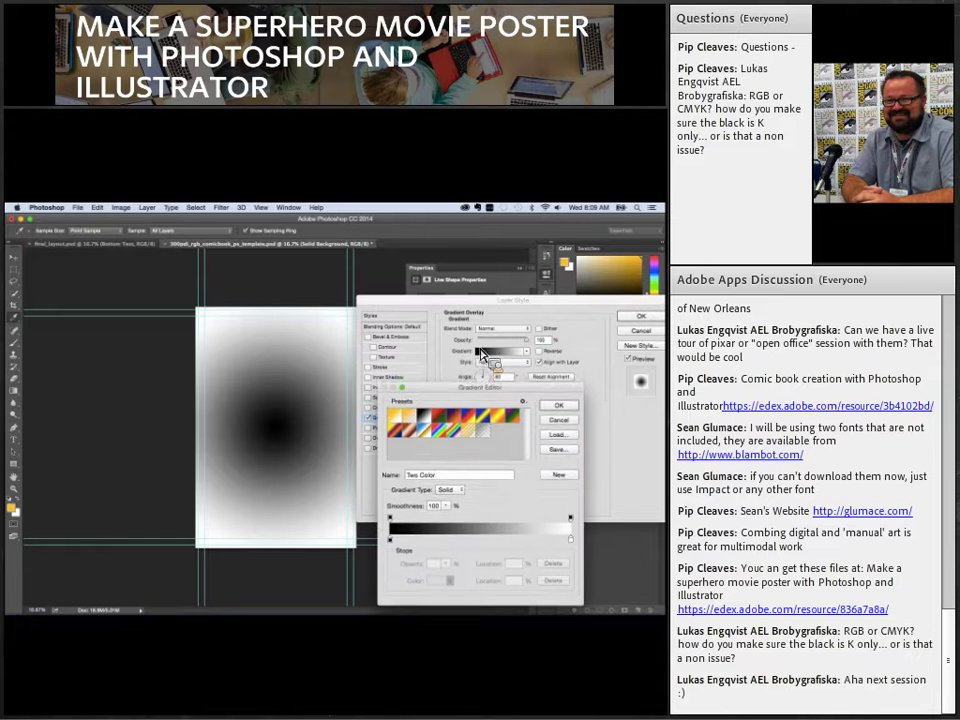
click(386, 462)
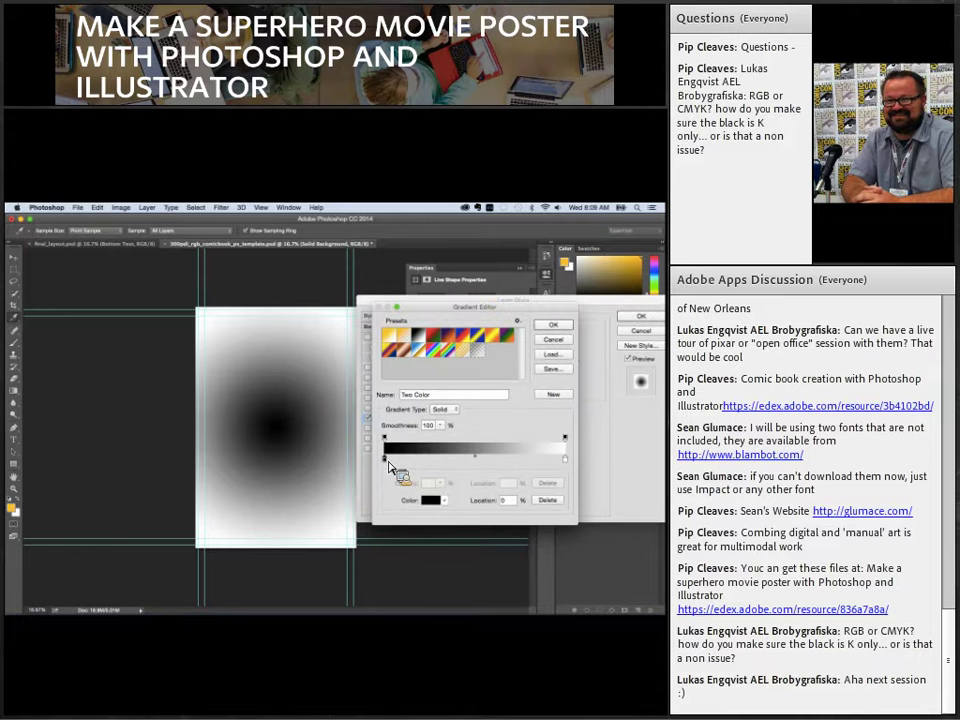
click(445, 503)
click(436, 503)
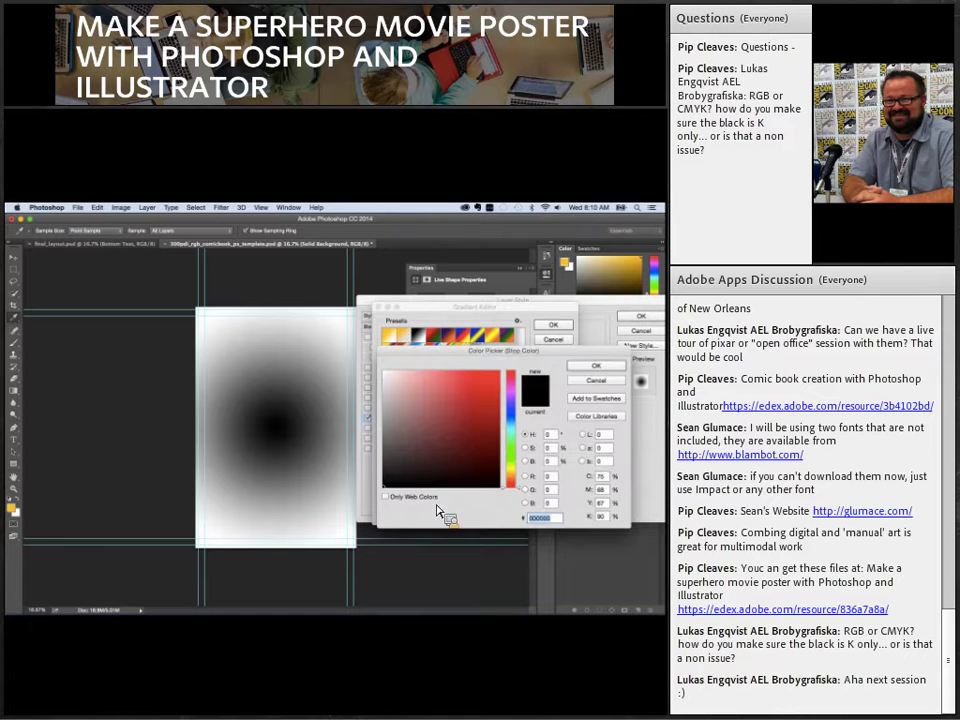
click(510, 474)
click(448, 395)
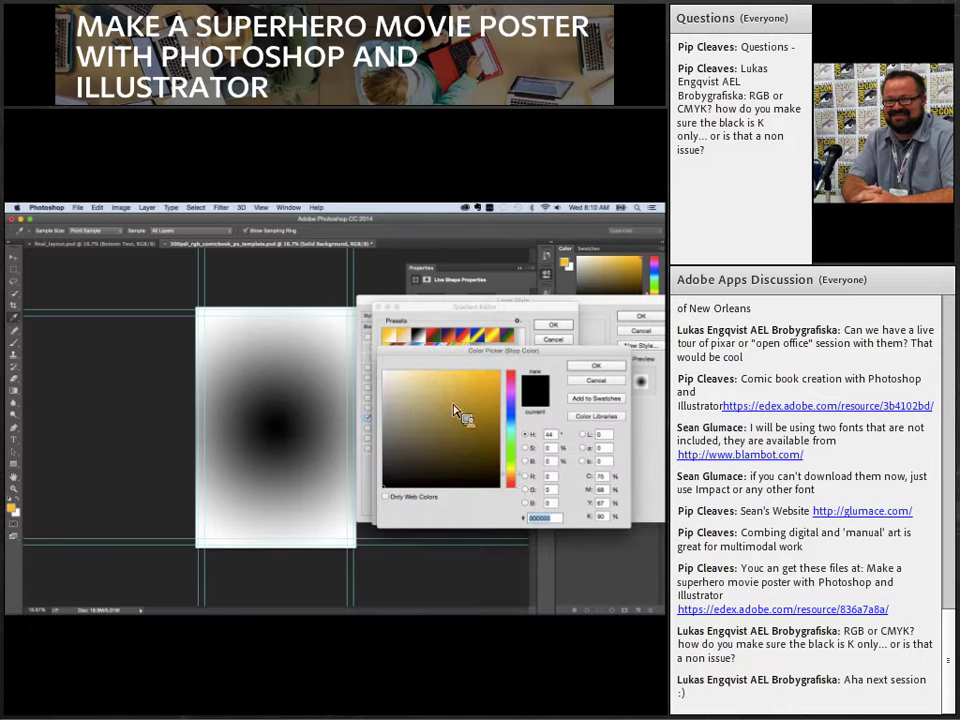
click(421, 386)
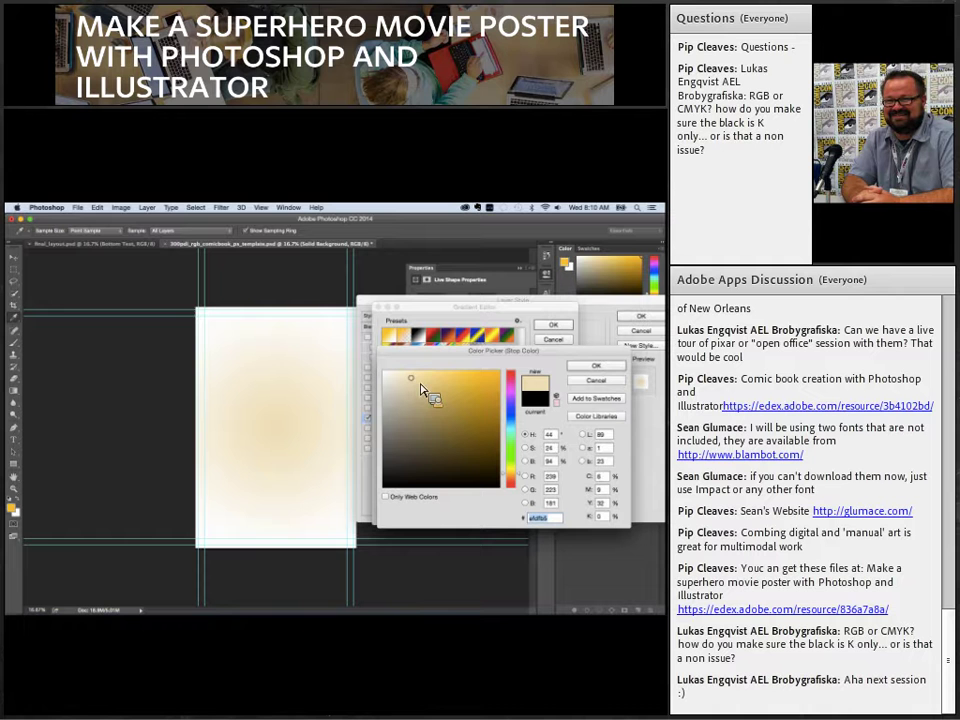
mouse_move(424, 390)
mouse_down()
mouse_move(426, 382)
mouse_move(413, 397)
mouse_move(426, 396)
mouse_up()
click(596, 366)
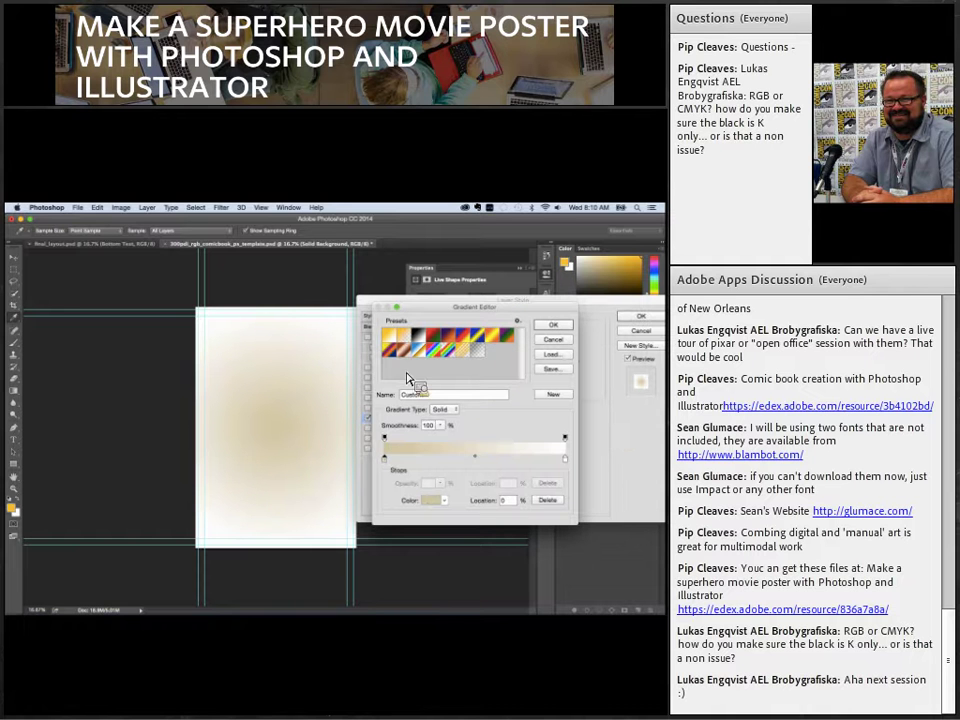
- Change the gradient's white end stop to a darker orange-tan with a hue of 35 and apply the Gradient Overlay
double_click(566, 464)
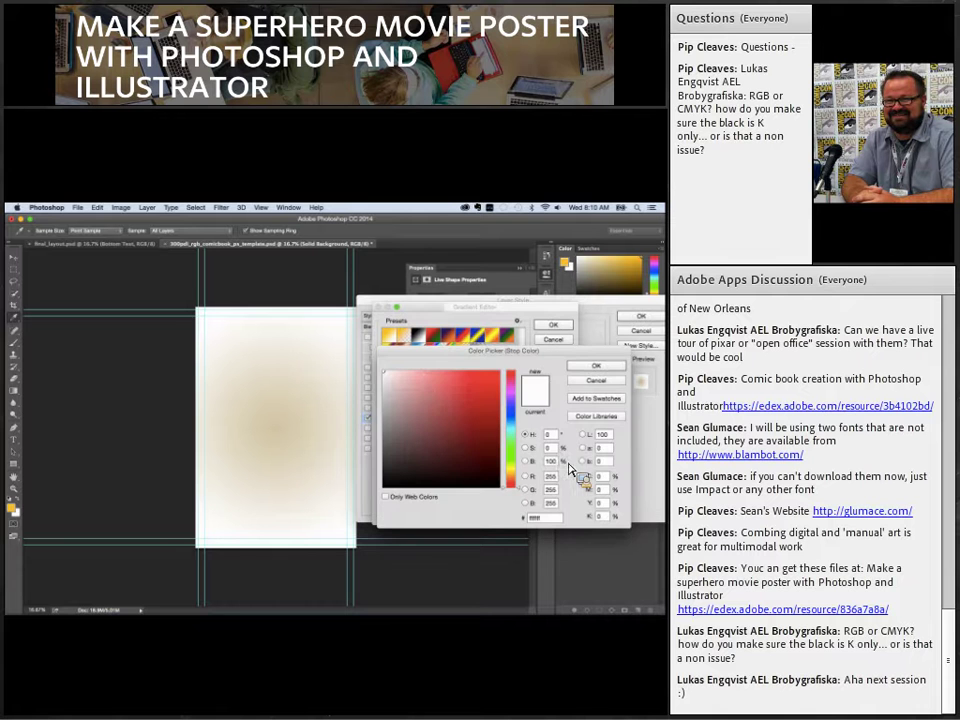
drag(447, 362, 464, 387)
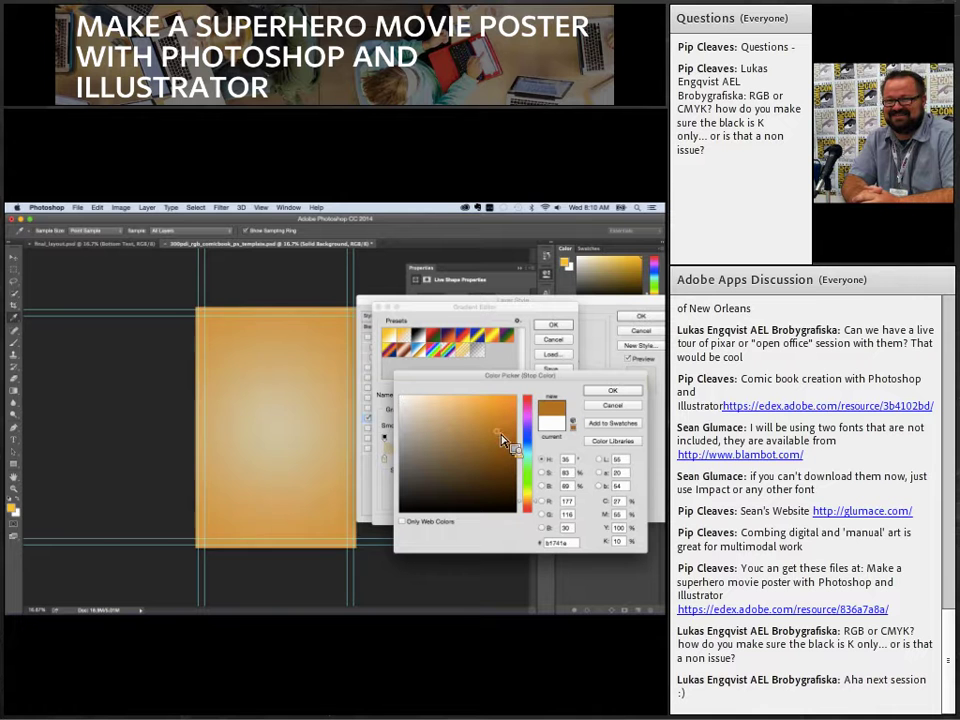
click(471, 405)
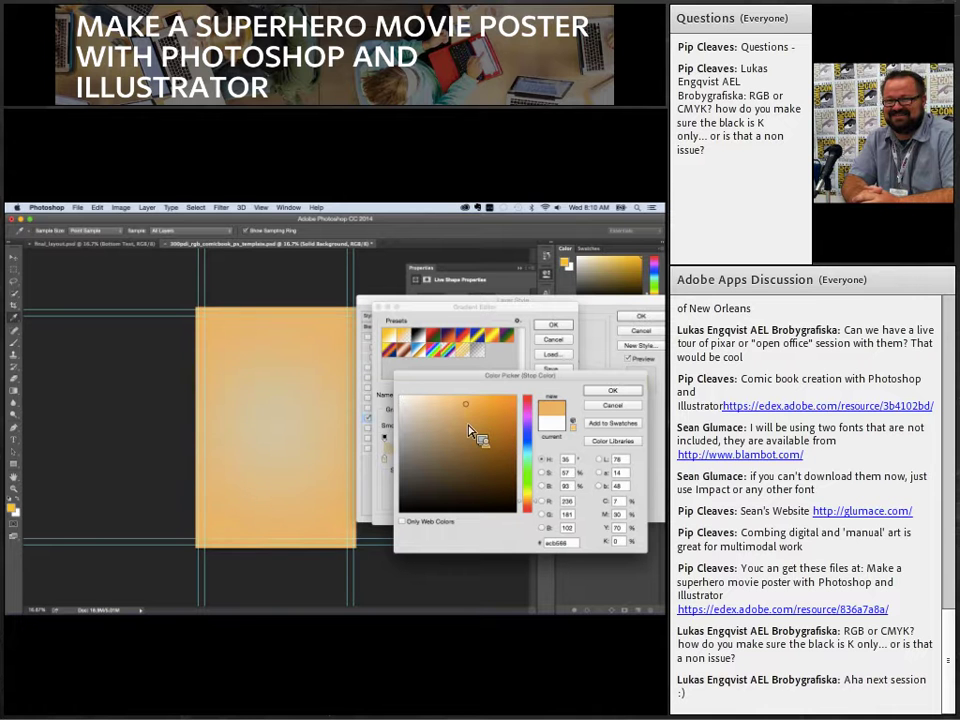
click(463, 422)
click(613, 390)
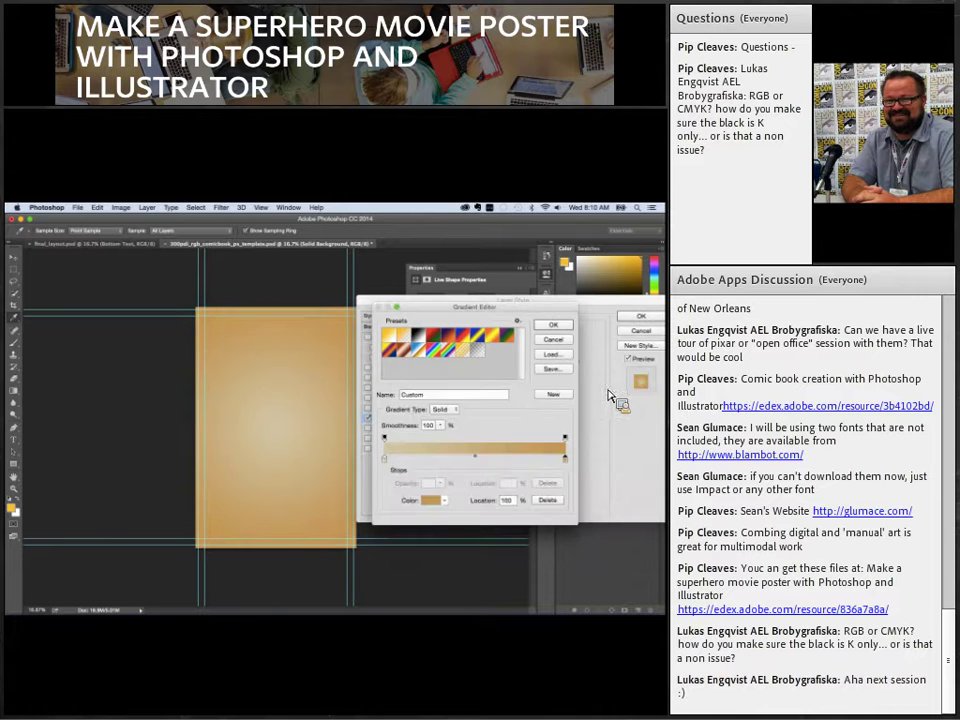
drag(440, 314, 454, 320)
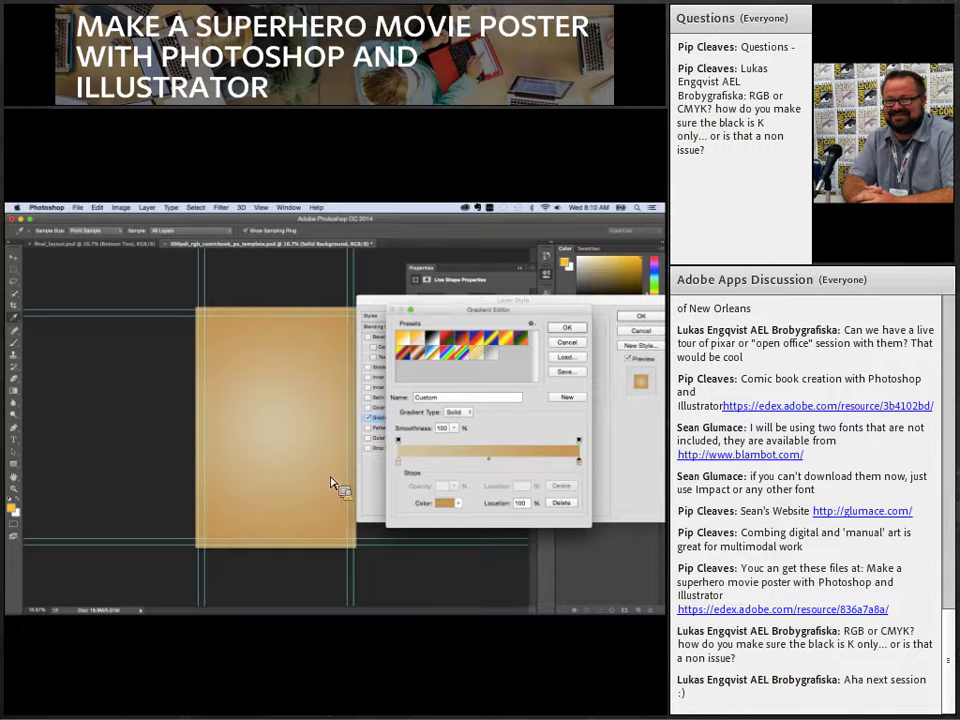
click(574, 329)
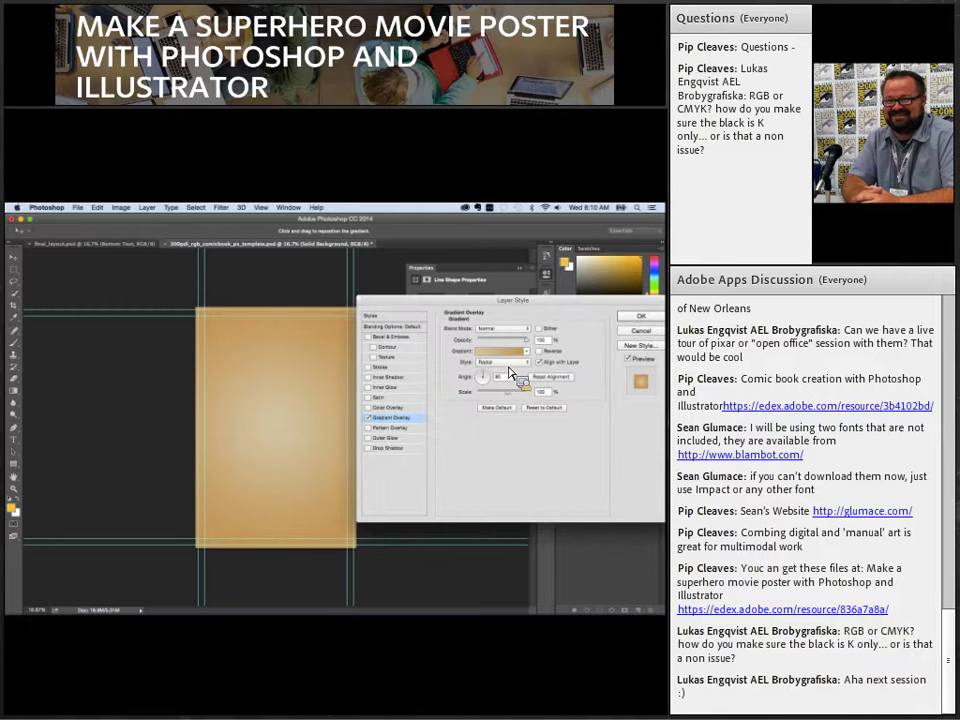
click(641, 317)
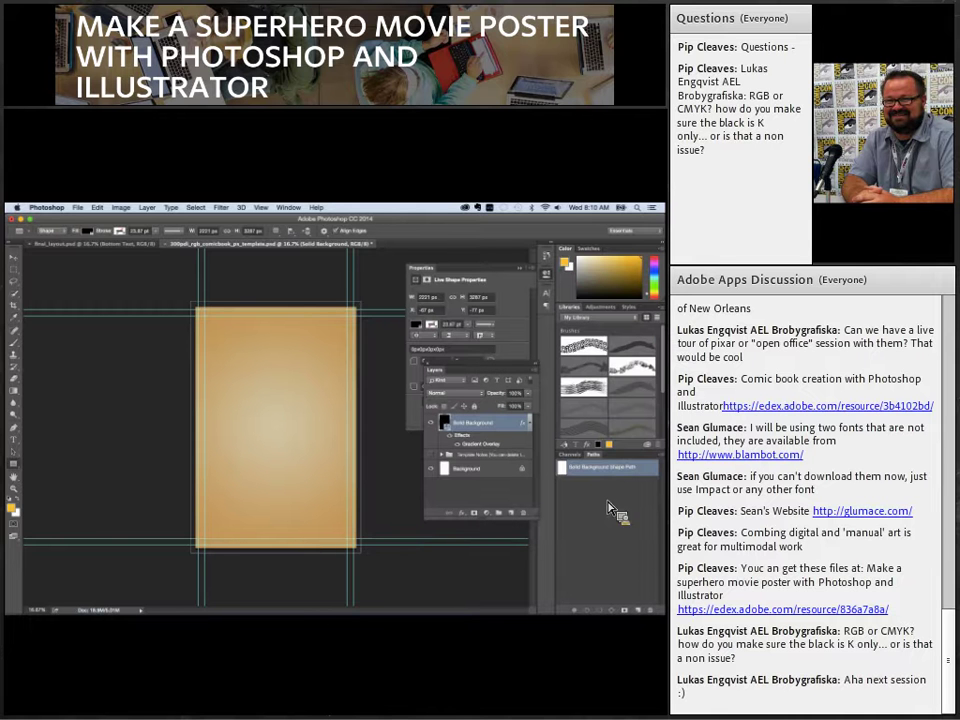
- Set the shape fill to blue and draw a rectangle about 2466 by 216 px across the page near its upper edge
drag(473, 432, 237, 255)
drag(19, 467, 93, 252)
click(88, 231)
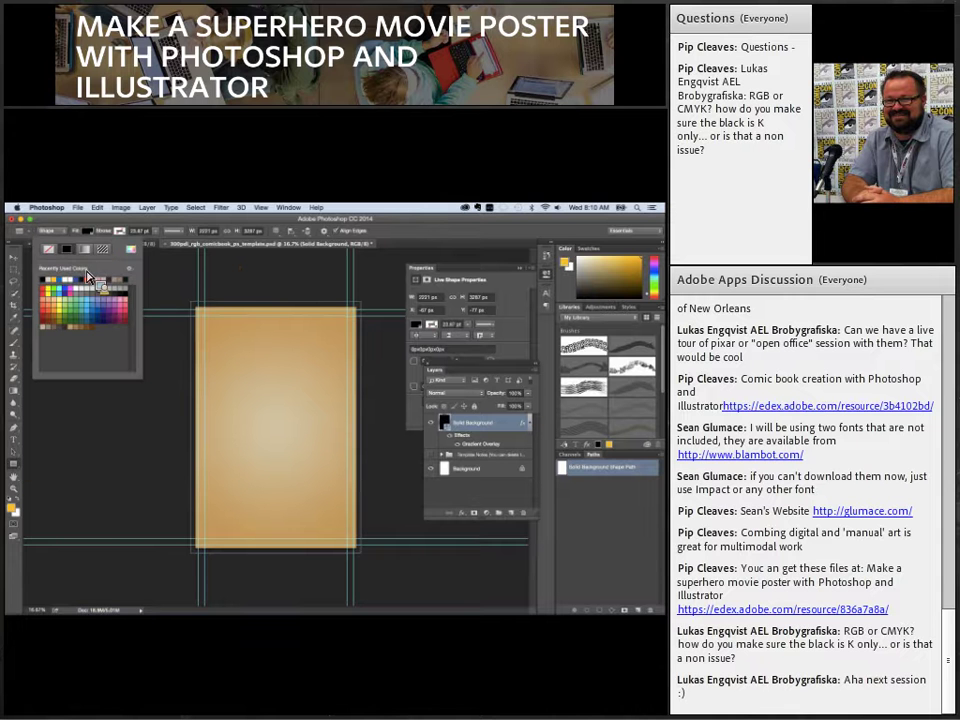
click(93, 321)
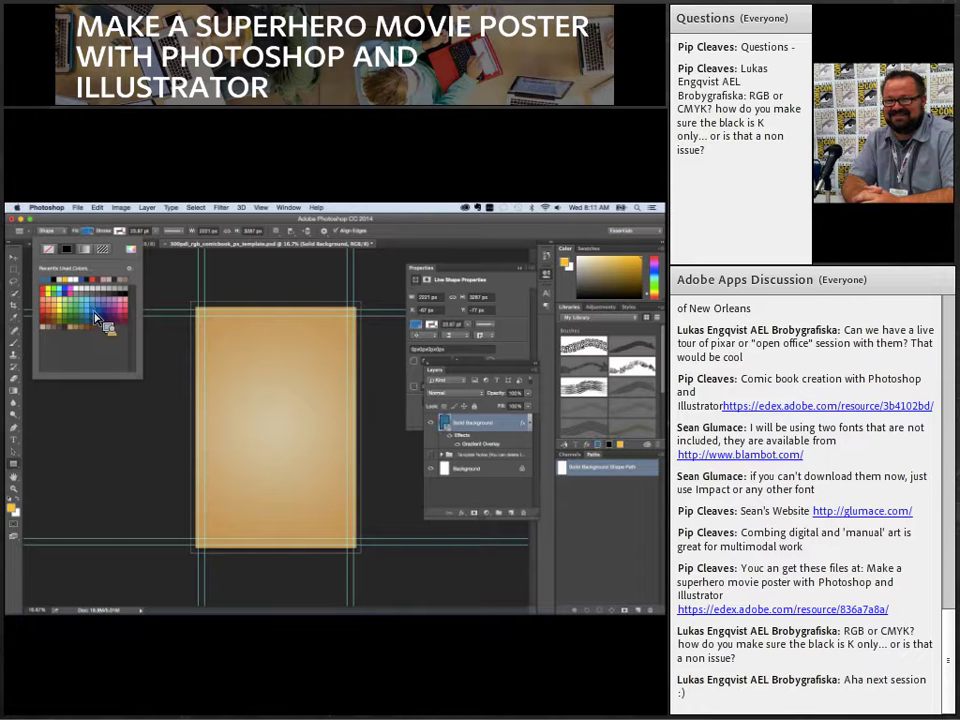
click(186, 326)
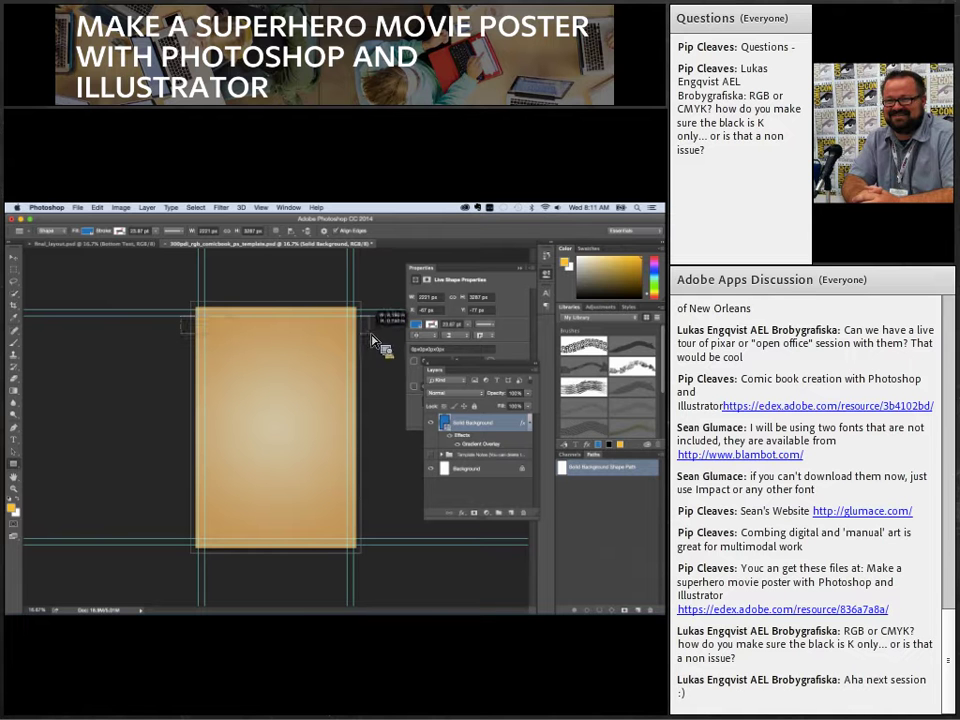
drag(375, 343, 379, 345)
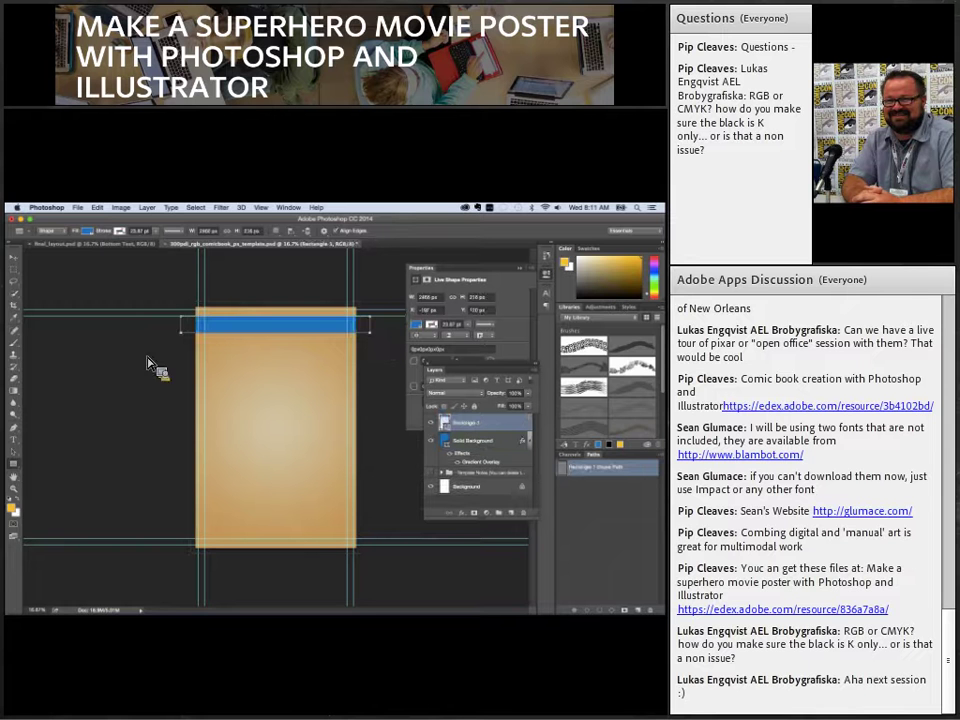
- Rename the blue rectangle's layer Top Bar
click(13, 256)
click(13, 488)
click(277, 333)
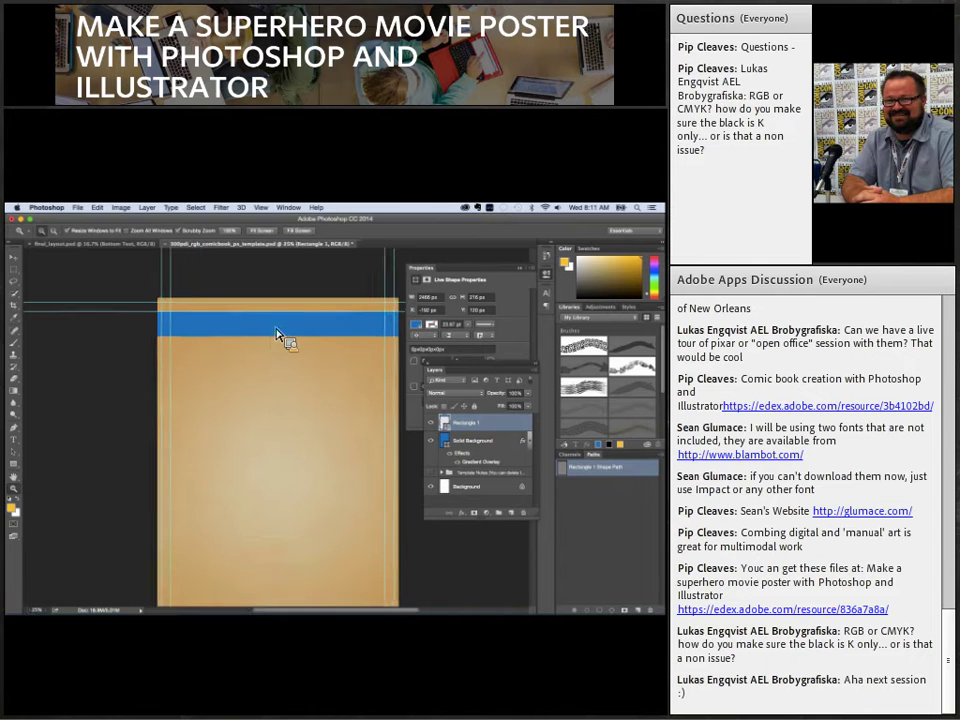
click(276, 334)
click(20, 262)
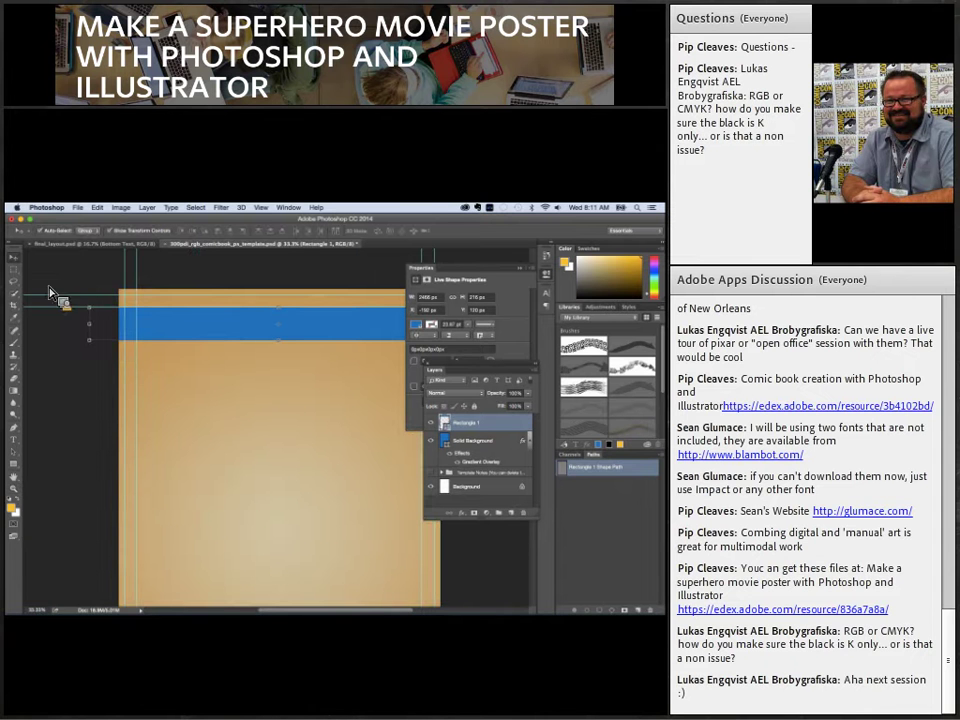
scroll(392, 612, right, 3)
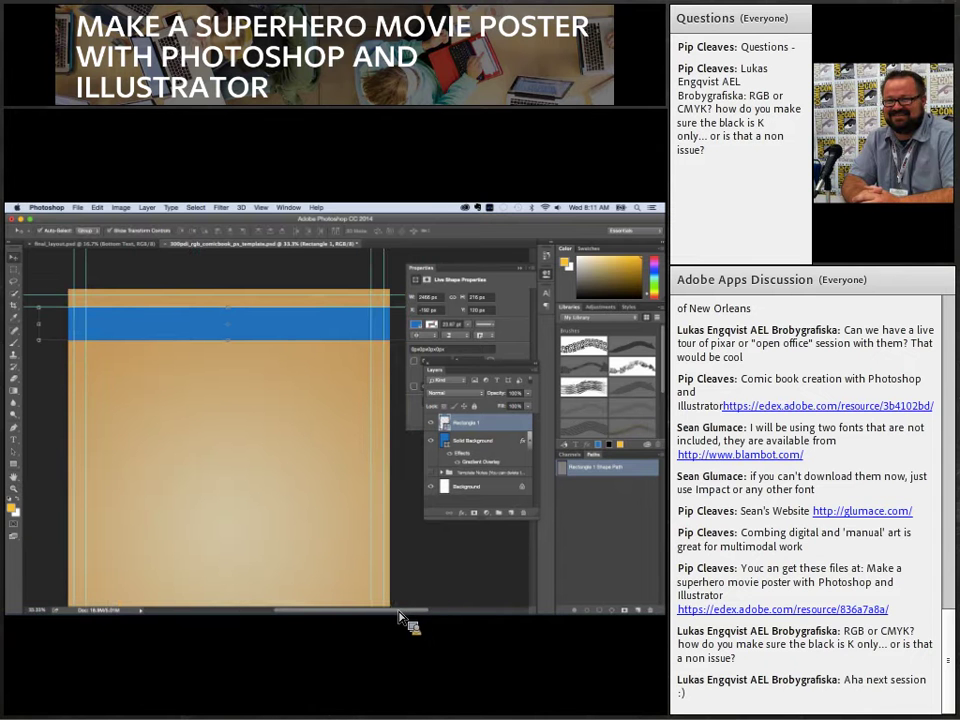
double_click(468, 423)
text(Top Bar)
key(Return)
- Add a black Stroke effect to the Top Bar layer with a size of 10 px
click(462, 513)
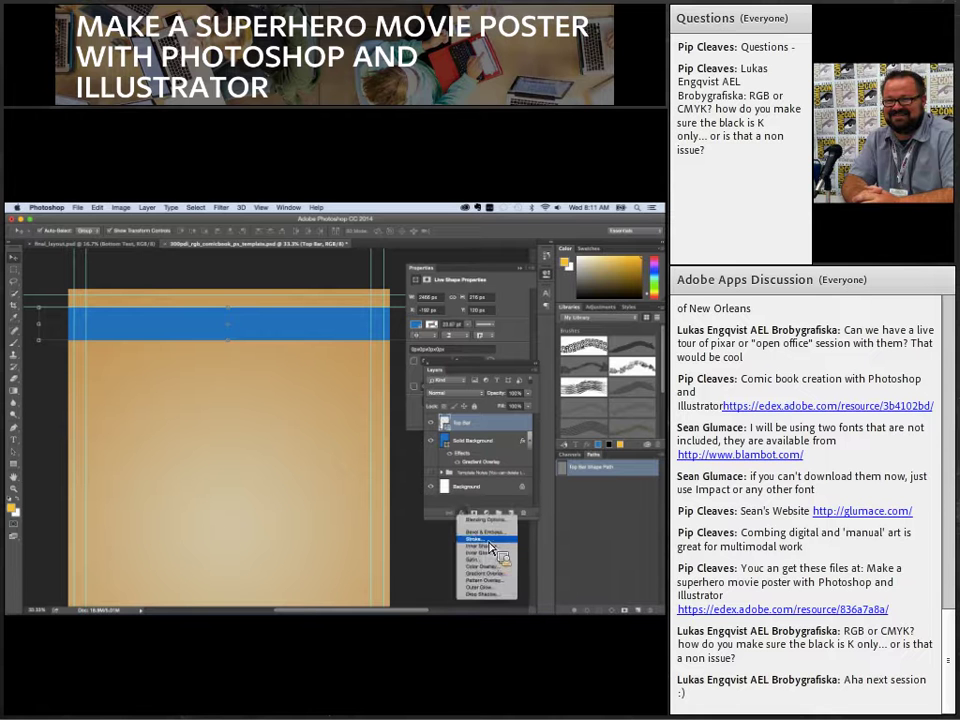
click(489, 543)
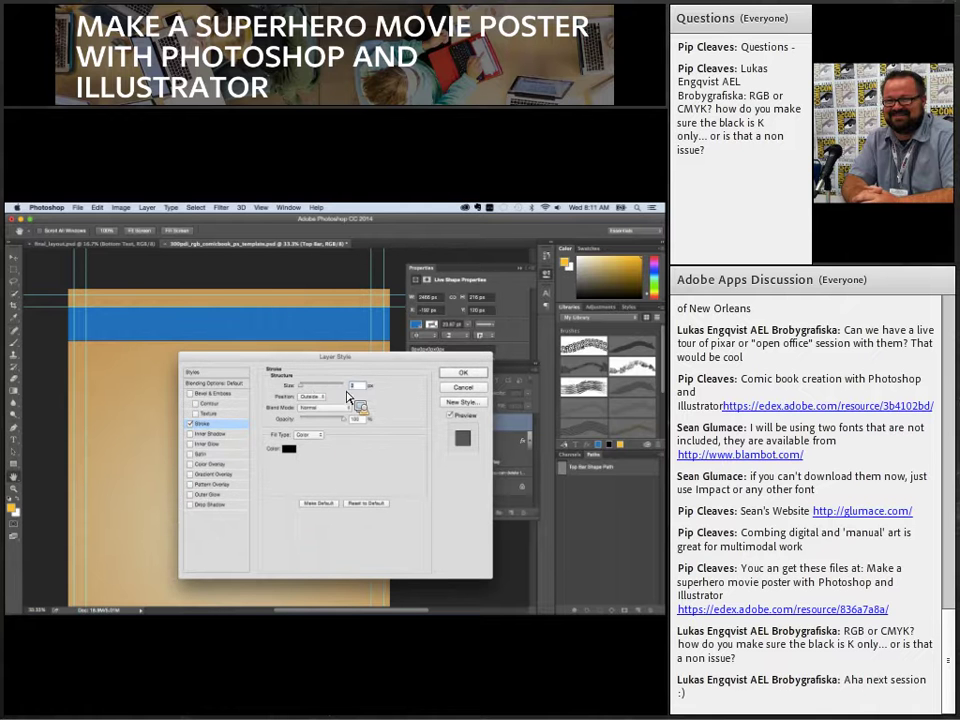
drag(309, 394, 311, 396)
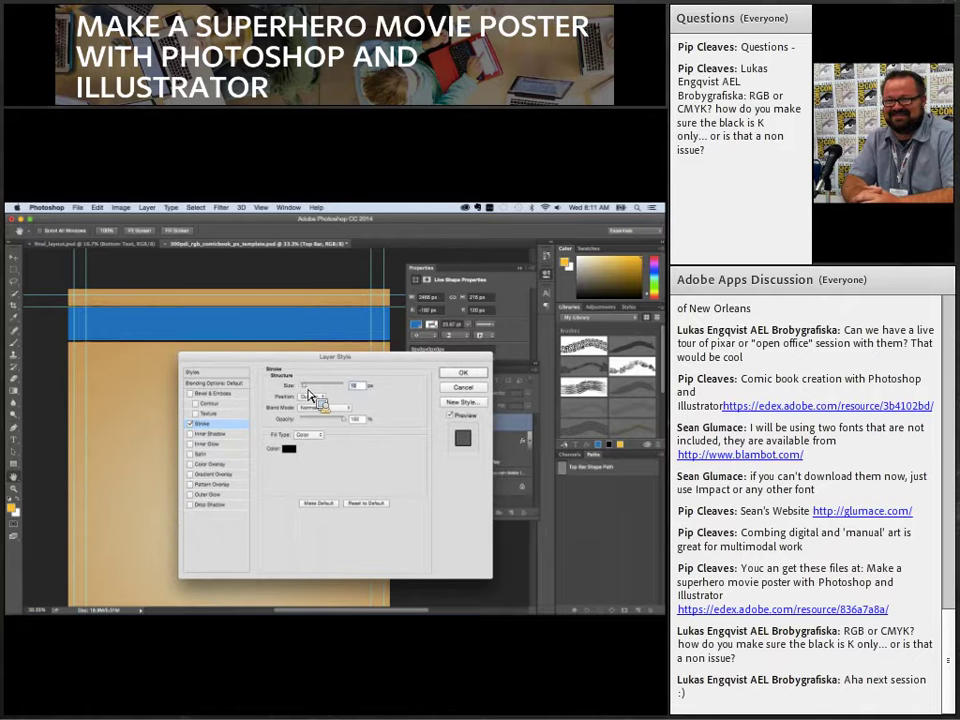
click(359, 387)
drag(305, 362, 300, 370)
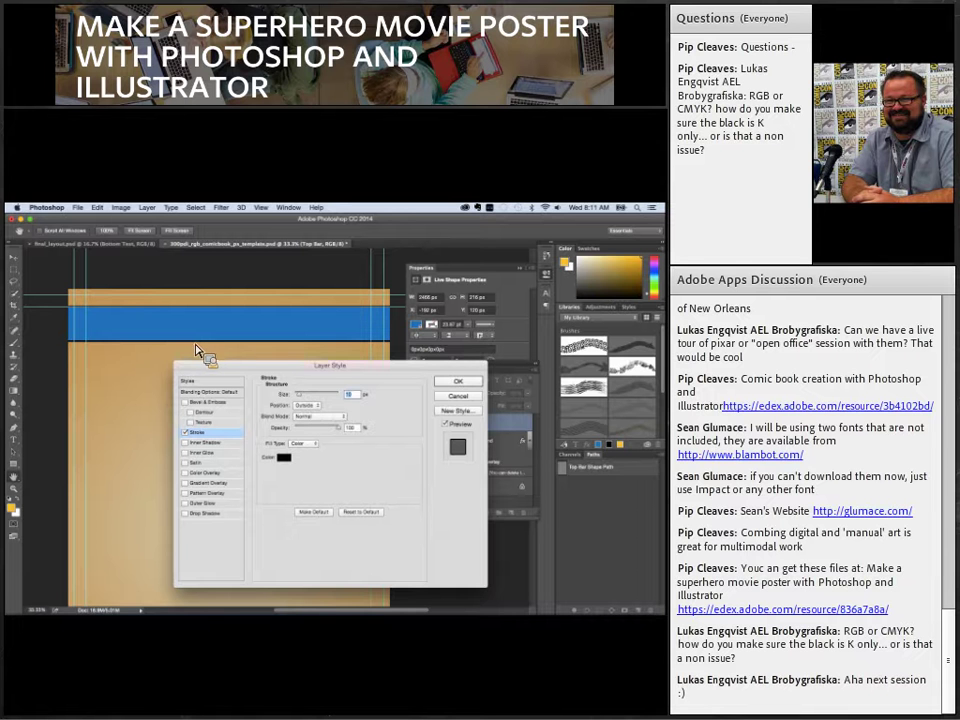
- Compare the stroke's Inside and Outside positions on the blue bar, then set it to Inside and apply the effect
click(305, 405)
click(310, 419)
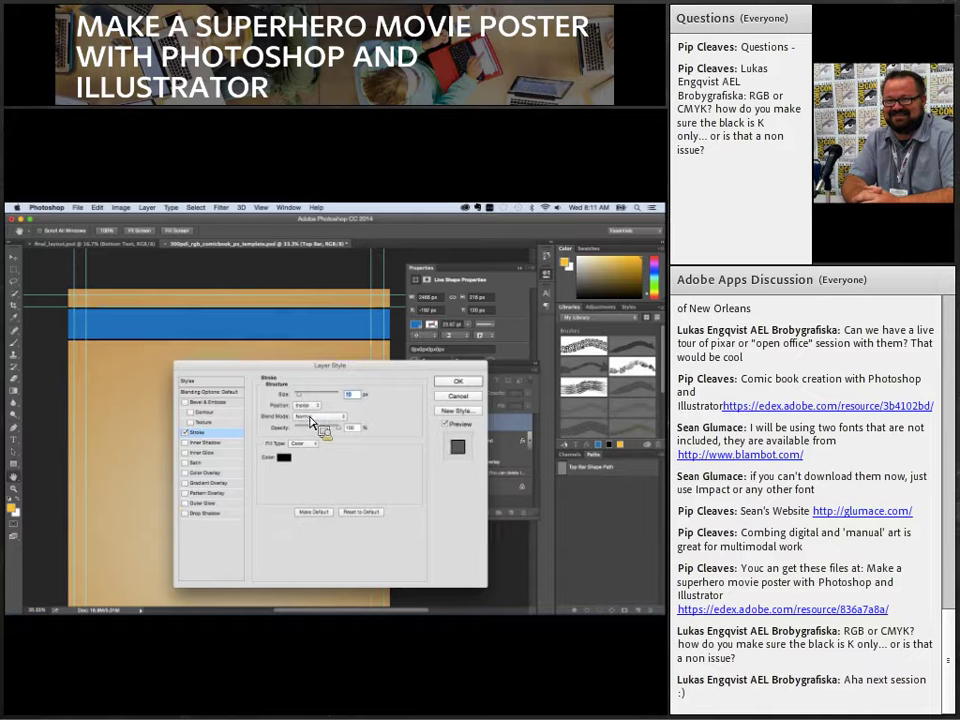
click(309, 406)
click(309, 398)
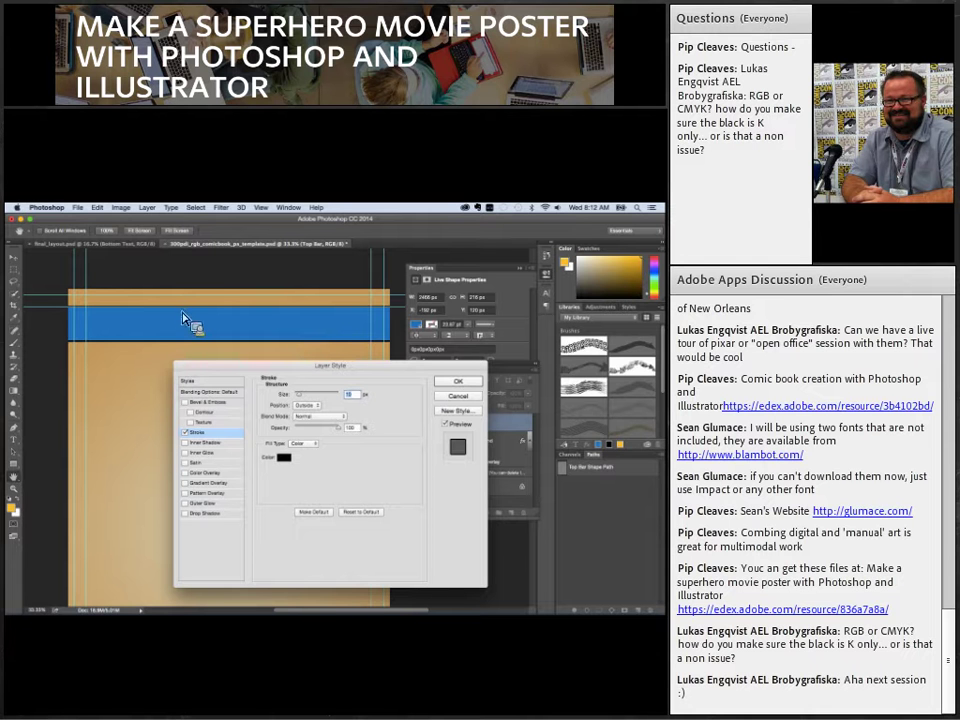
click(306, 405)
click(305, 412)
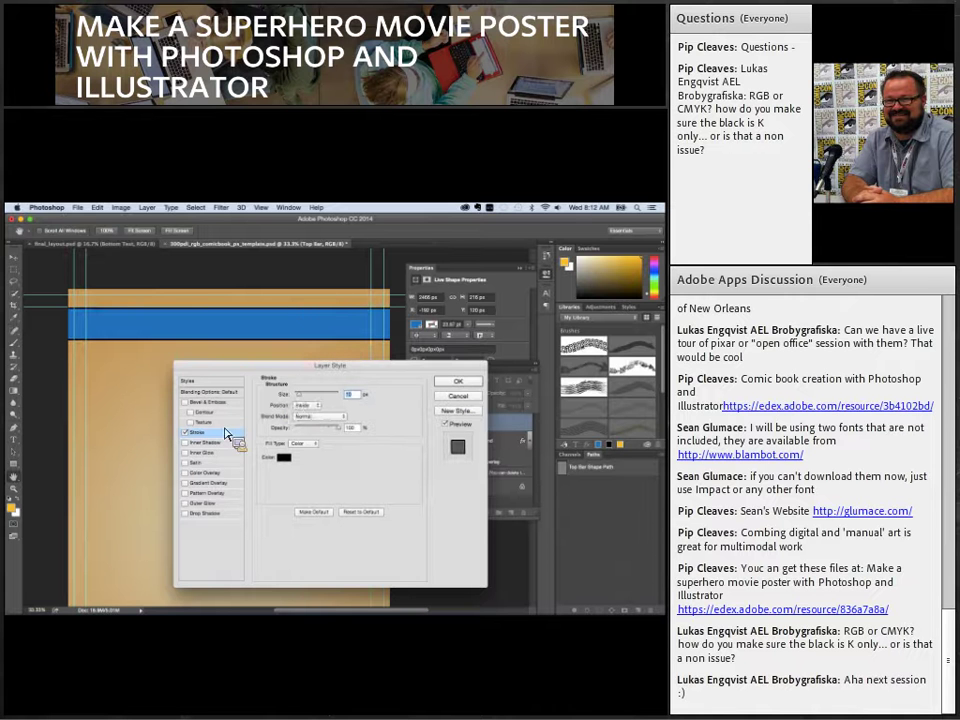
click(459, 383)
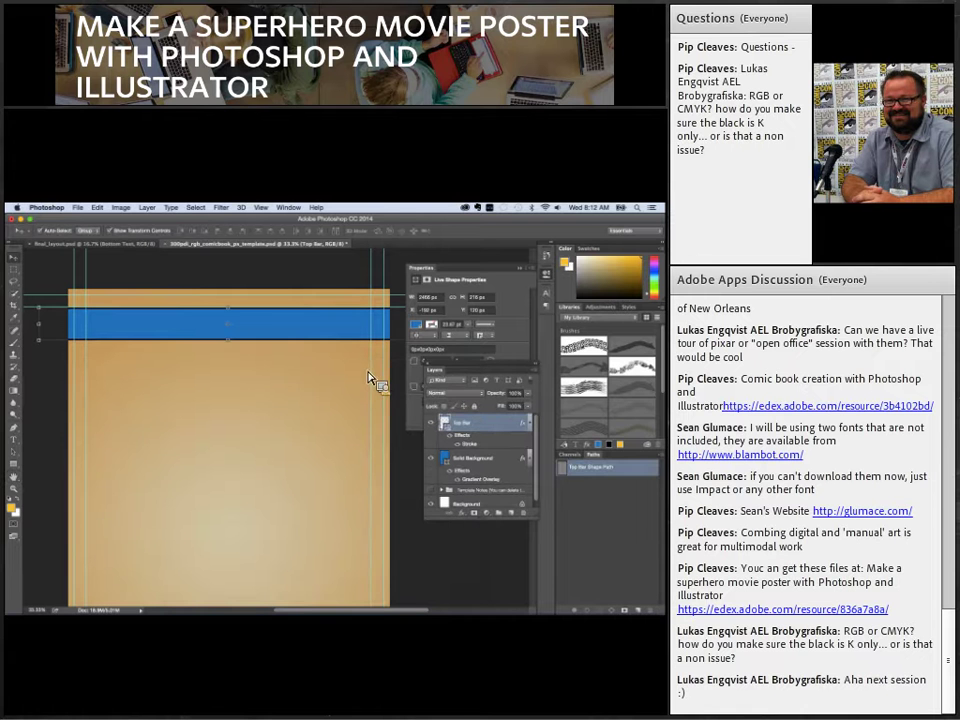
- Check the bar lettering in final_layout.psd, then add the yellow text AMAZINGS above the Top Bar layer in the template document
click(14, 439)
click(143, 246)
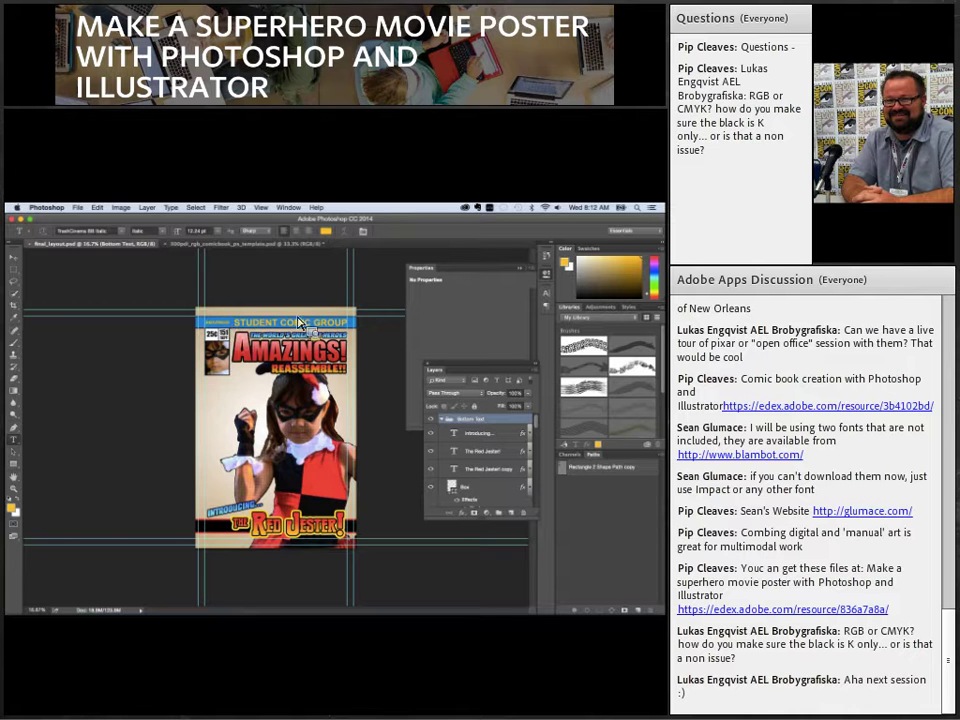
click(238, 244)
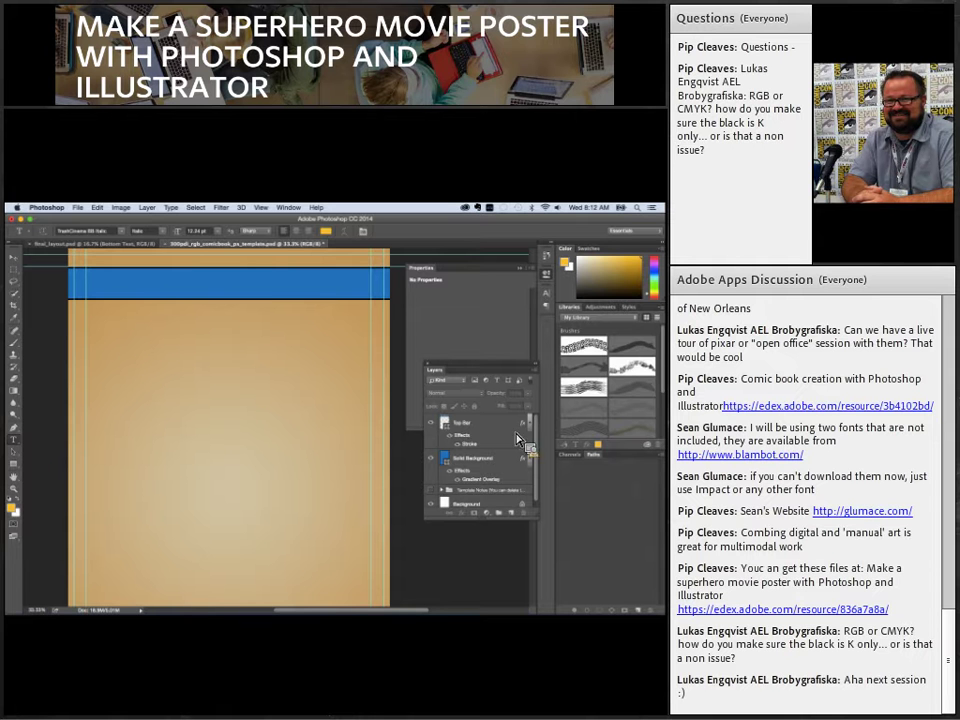
click(470, 423)
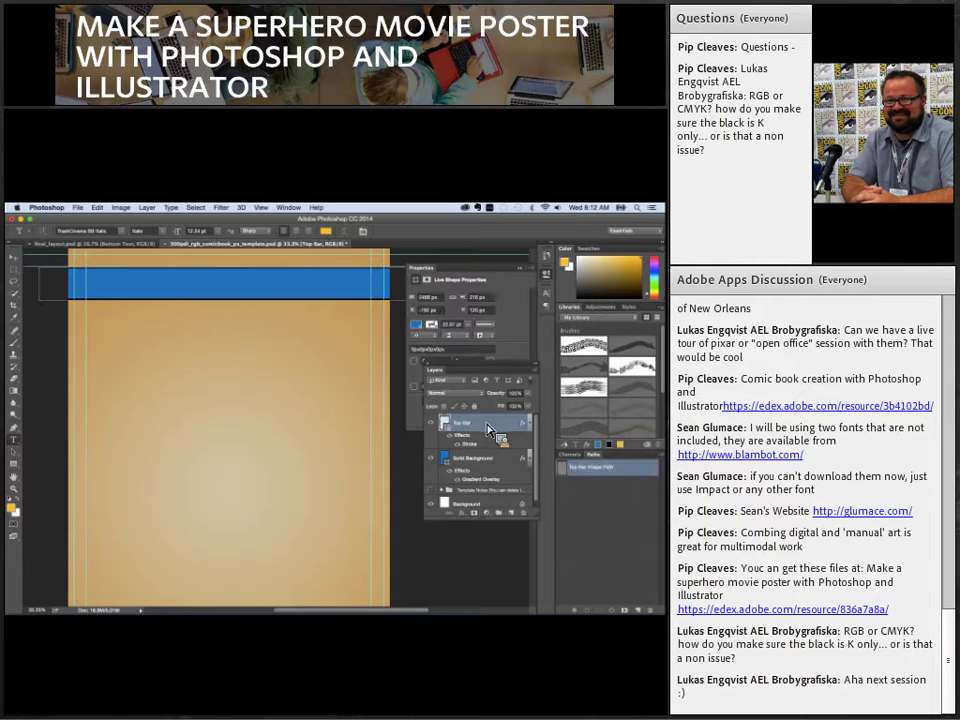
click(112, 337)
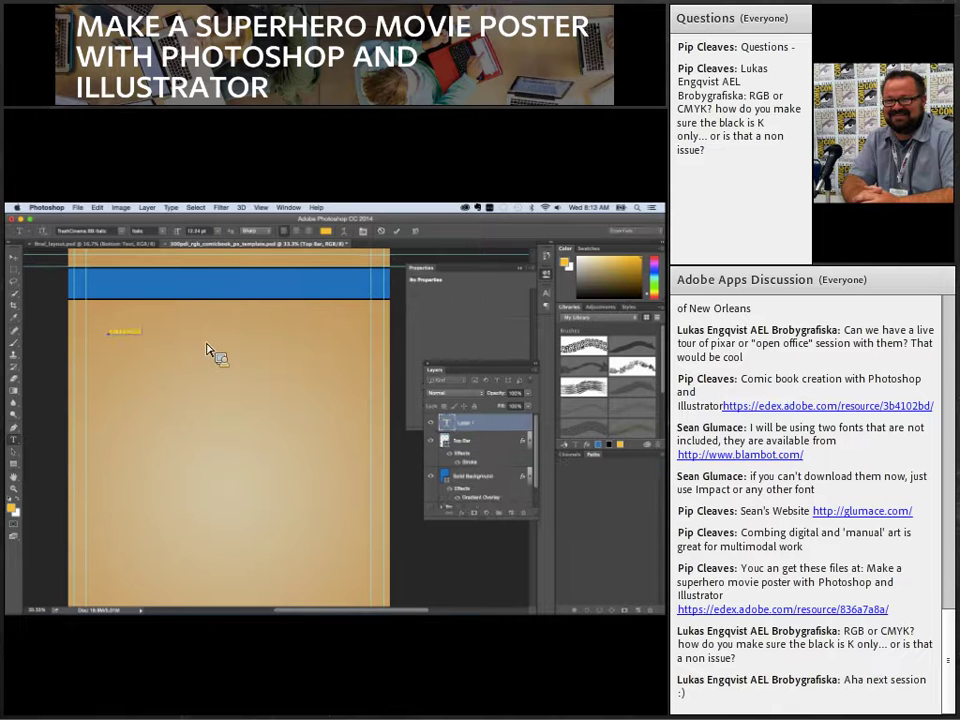
- Scale the AMAZINGS text to about 184% and move it onto the left part of the blue bar
click(13, 257)
key(ctrl+t)
drag(150, 347, 150, 291)
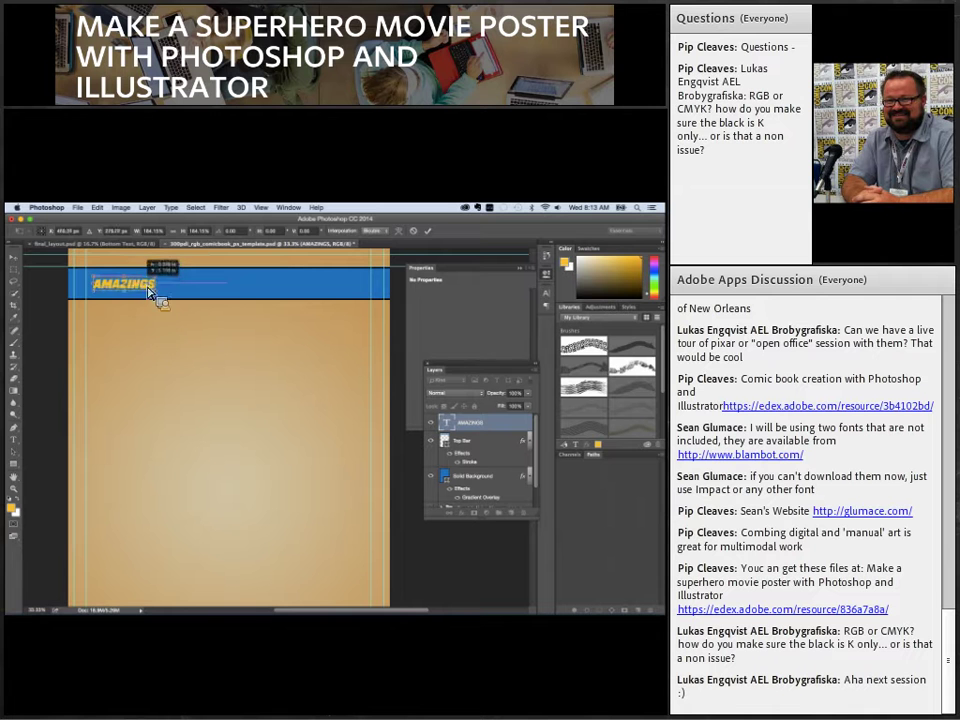
key(Return)
- Change the font of the AMAZINGS text on the blue bar to Arial Bold
click(13, 440)
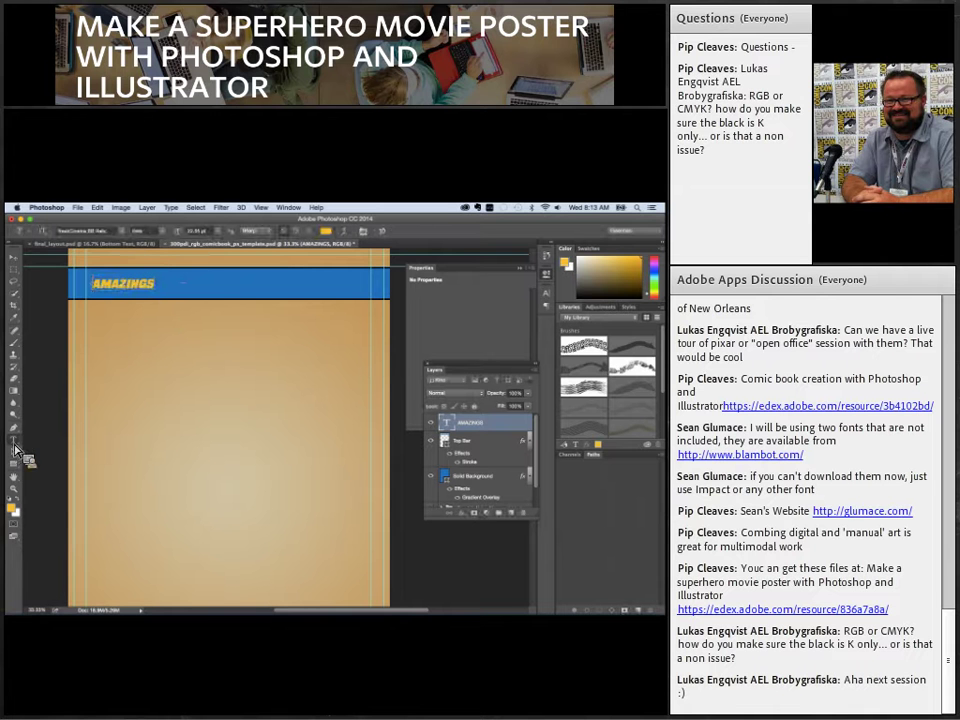
double_click(137, 286)
click(105, 231)
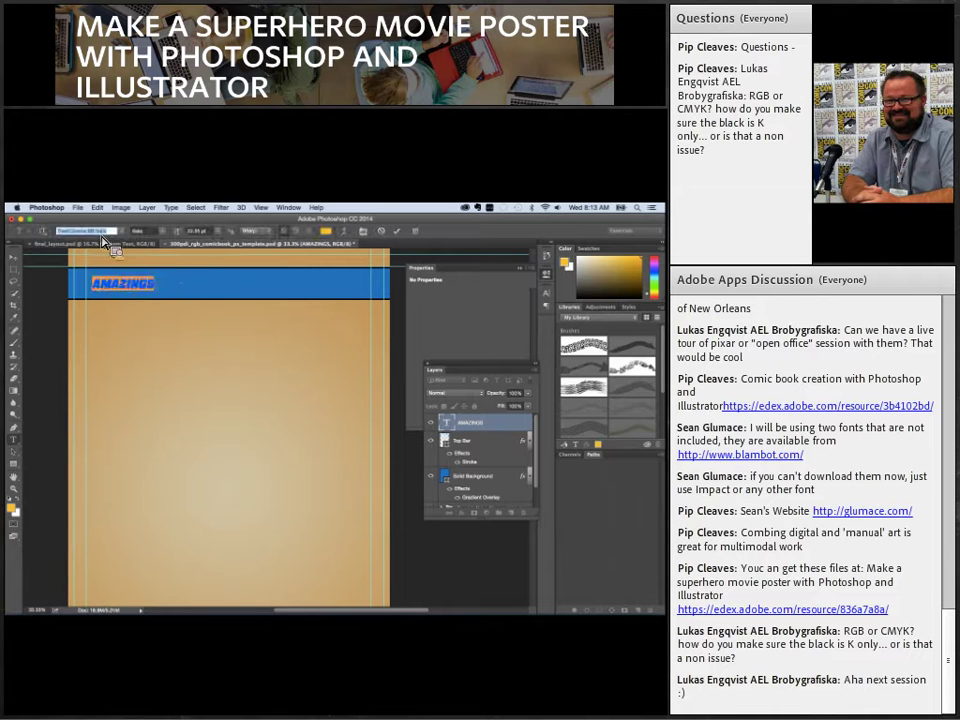
text(ar)
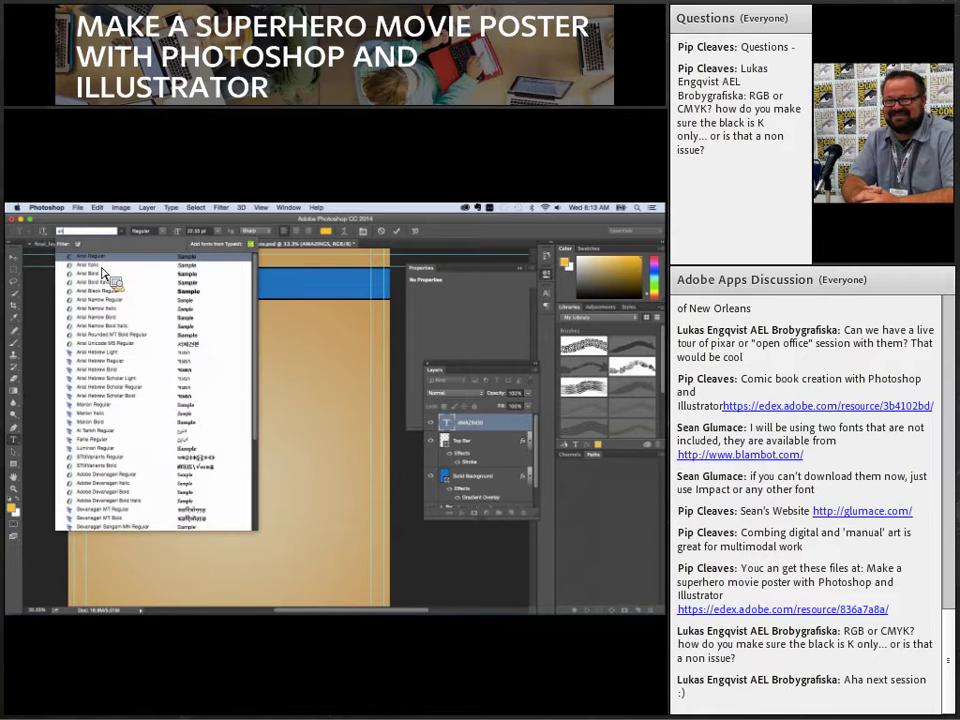
click(105, 276)
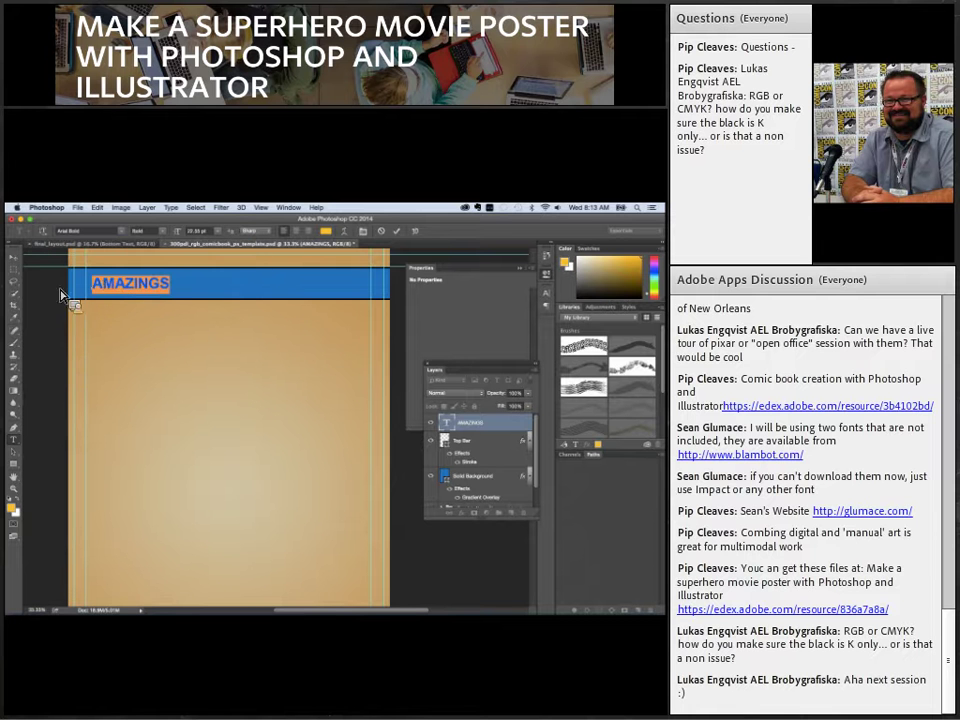
click(16, 262)
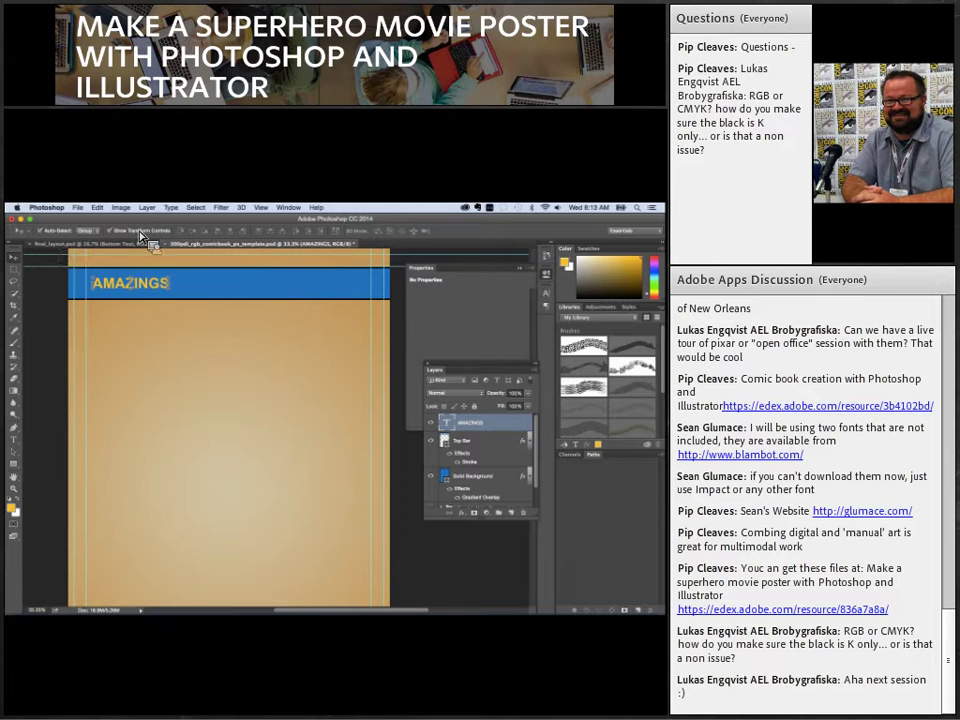
- Set the Move tool's Auto-Select to Layer, then scale the AMAZINGS text down slightly and center it vertically on the blue bar
click(88, 231)
click(95, 238)
key(ctrl+t)
drag(178, 302, 148, 285)
key(Return)
drag(150, 295, 145, 286)
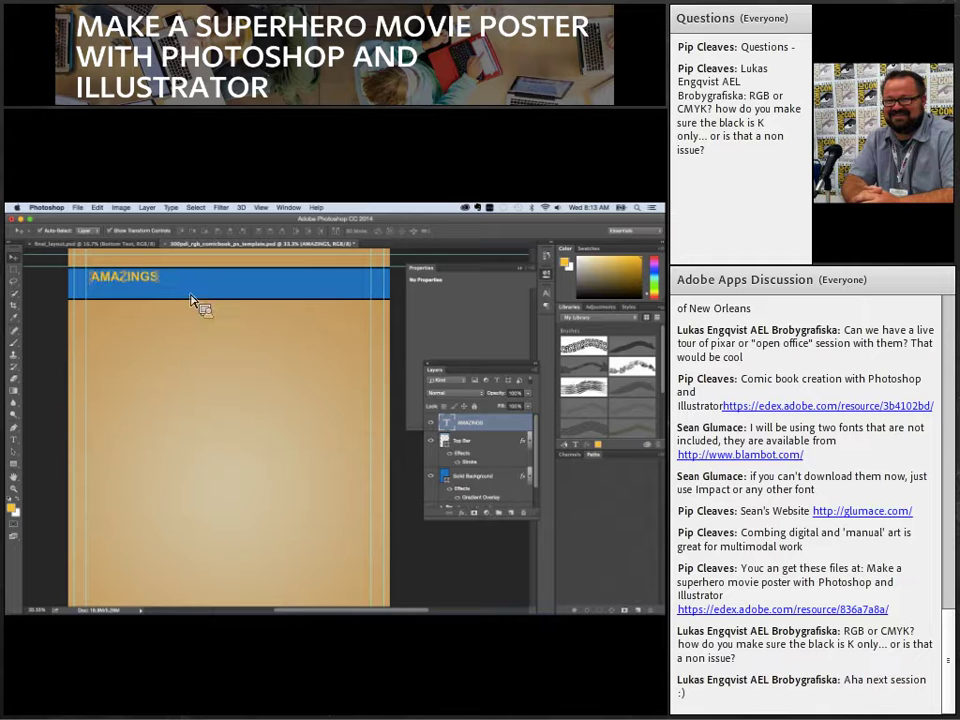
drag(146, 277, 140, 288)
- Add the text STUDENT COMICS GROUP beside AMAZINGS and enlarge it to span the bar up to the right-hand guide
click(14, 440)
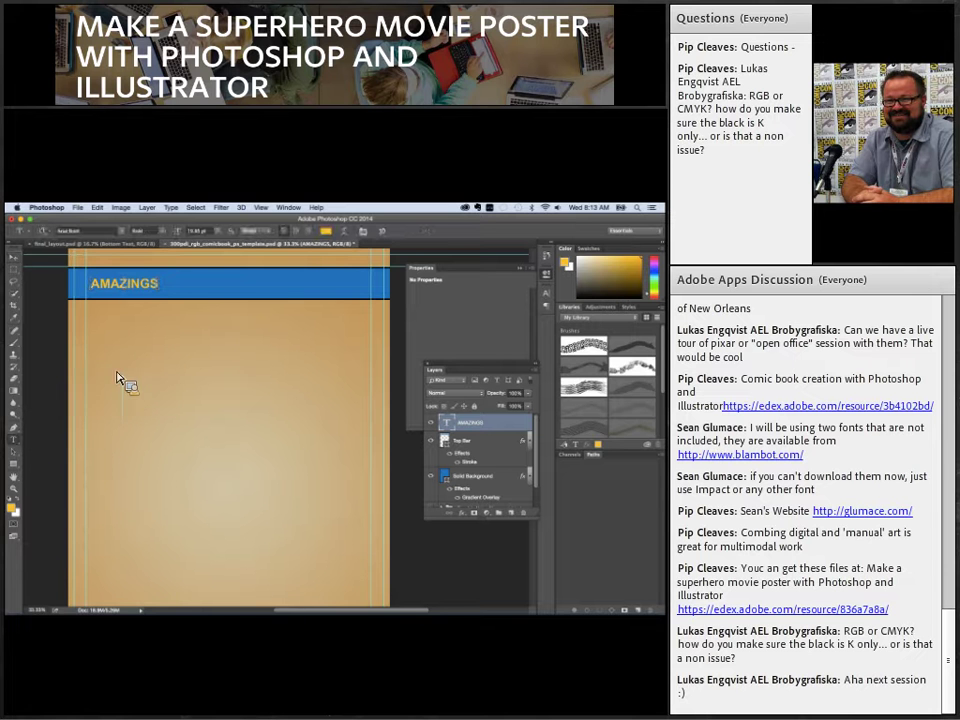
click(200, 289)
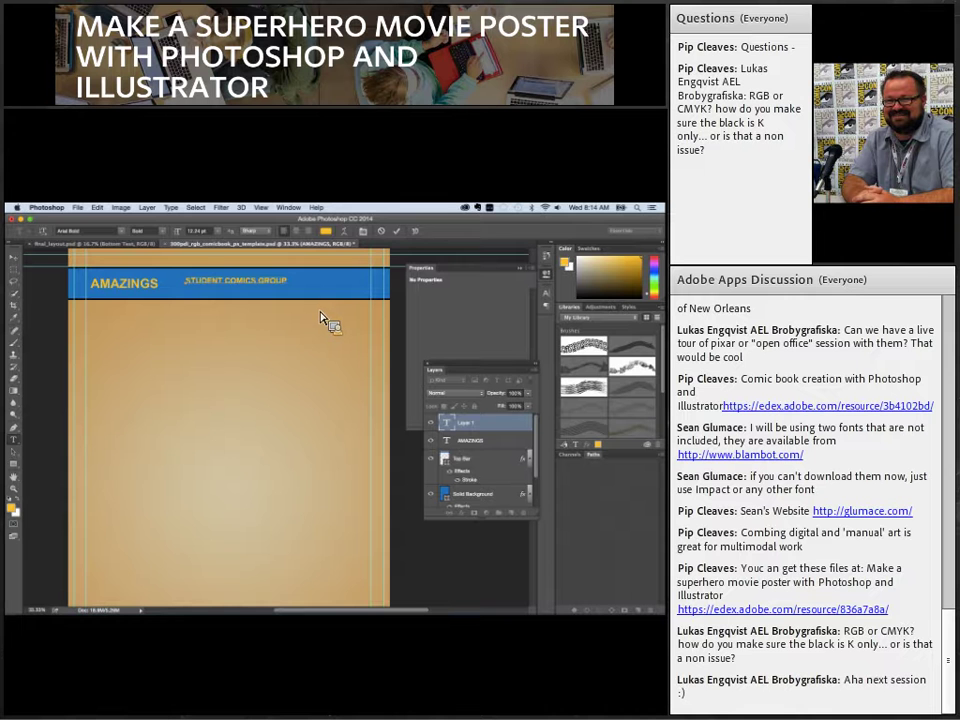
click(13, 258)
drag(296, 294, 381, 322)
drag(190, 284, 168, 284)
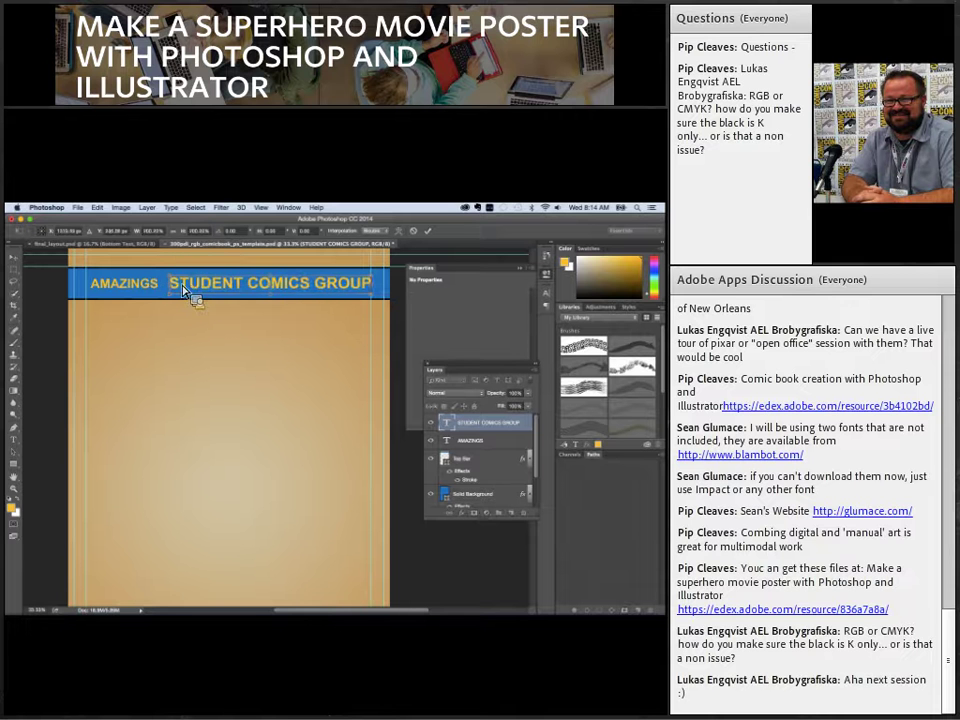
key(Return)
- Shrink the AMAZINGS text further and enlarge STUDENT COMICS GROUP leftward into the freed space
click(145, 291)
key(super+t)
drag(165, 299, 141, 294)
key(Return)
click(176, 287)
key(super+t)
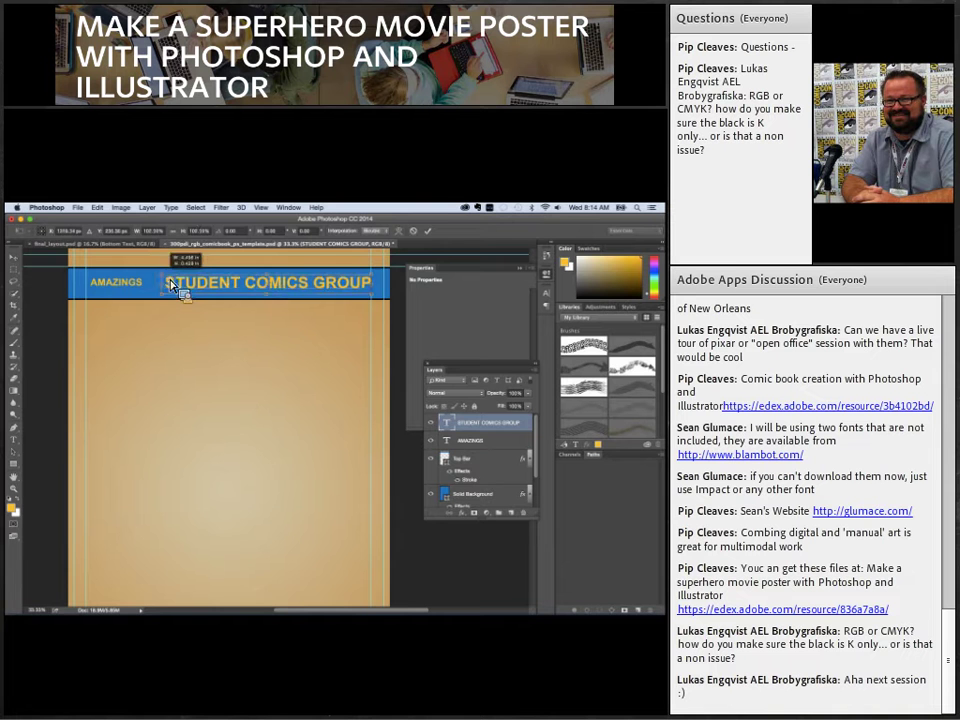
drag(171, 283, 160, 285)
key(Return)
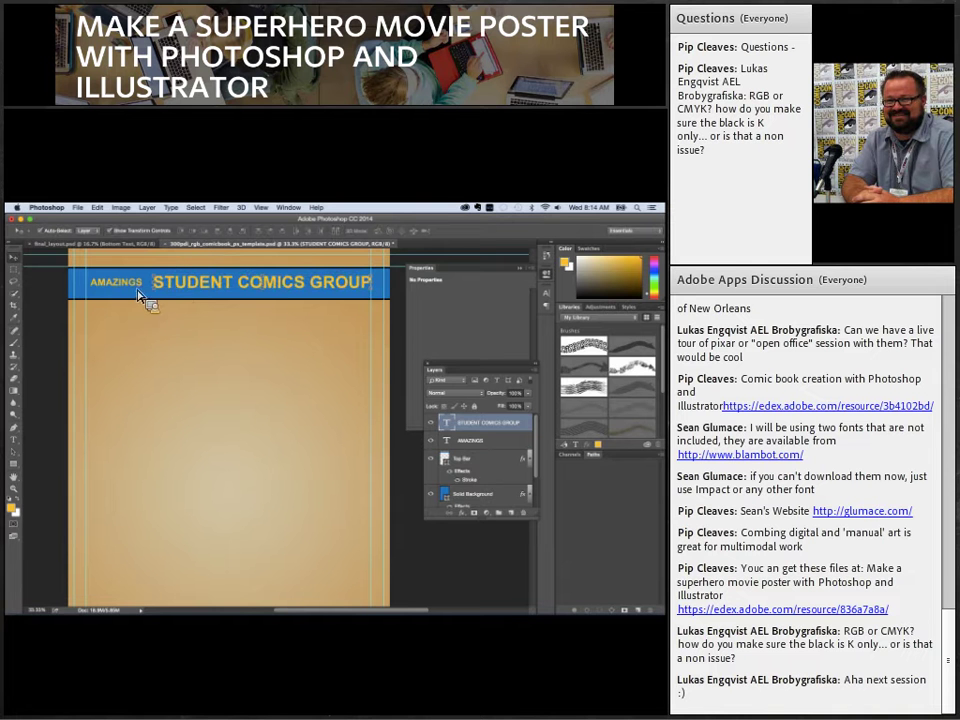
click(143, 296)
click(140, 294)
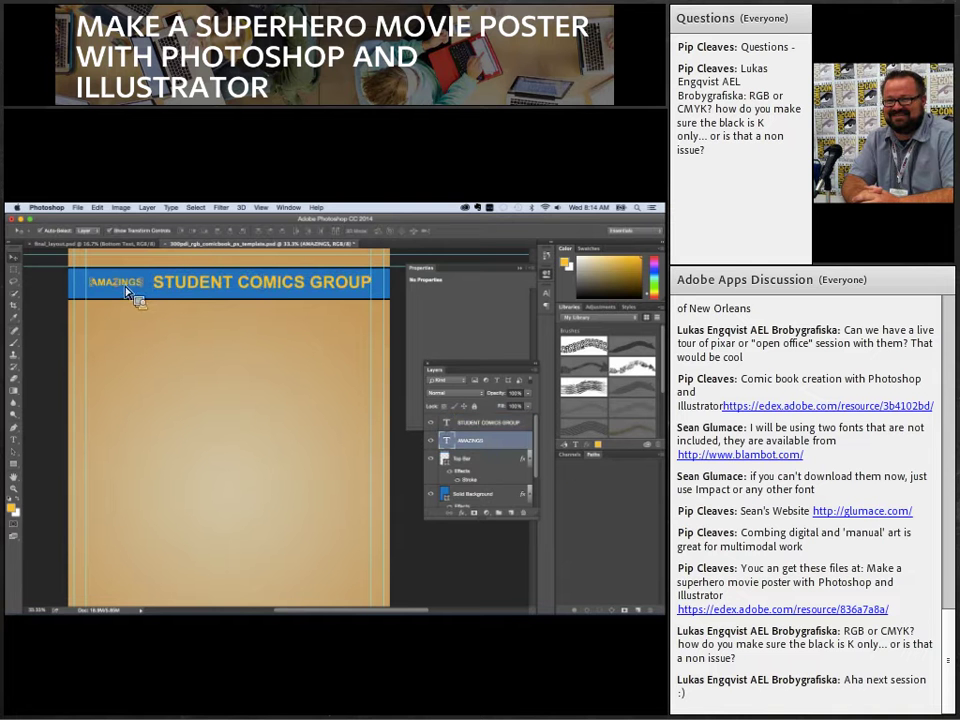
click(382, 289)
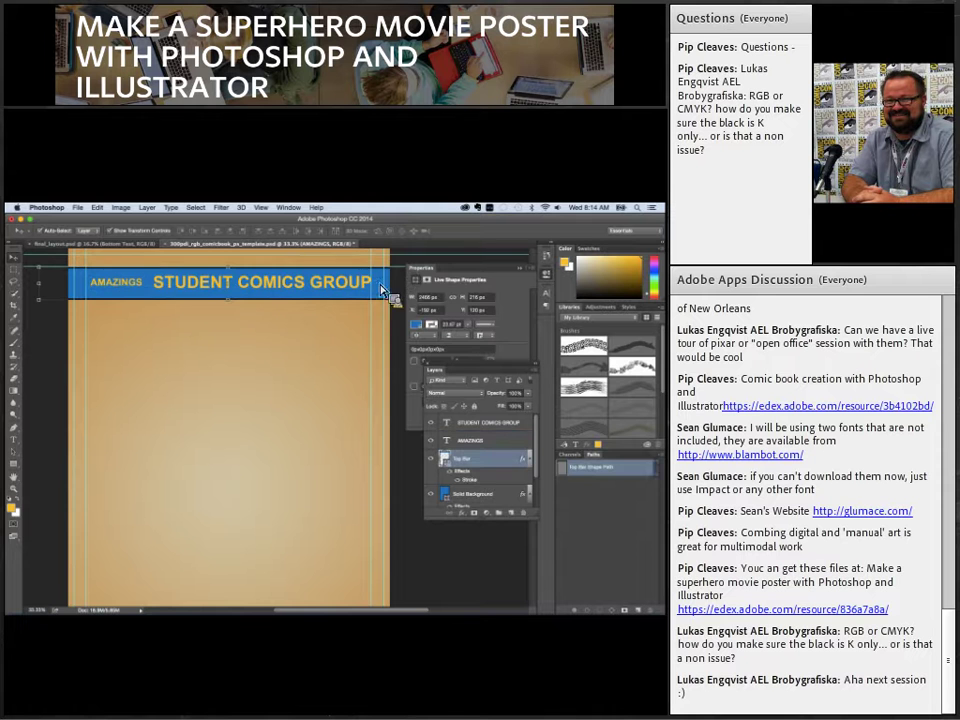
shift+click(144, 290)
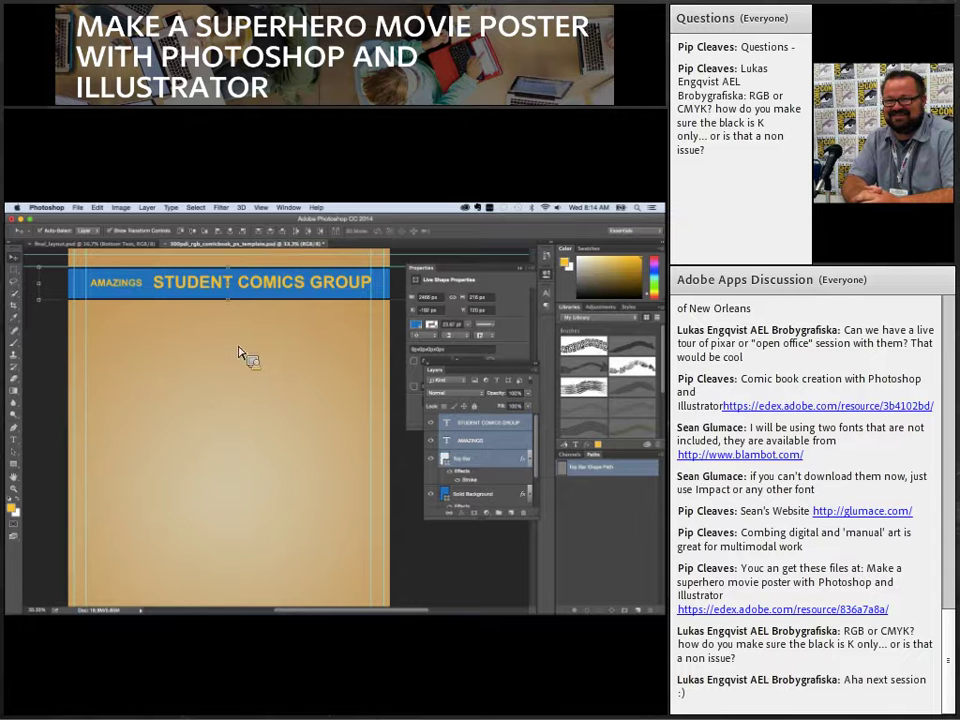
click(320, 358)
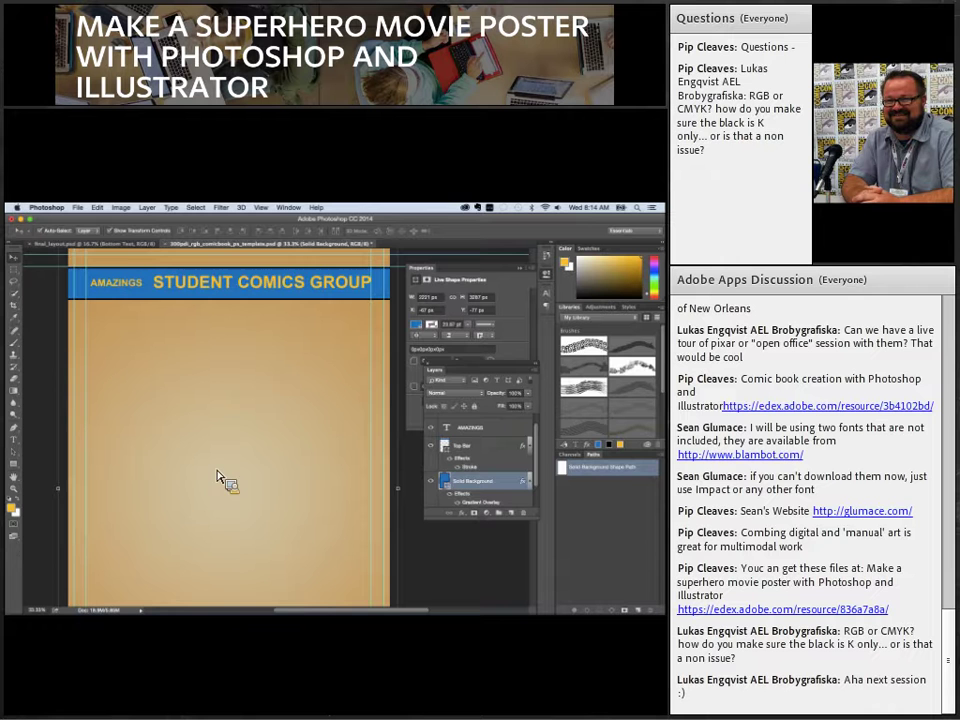
- Check the bar in final_layout.psd, then reduce the height of the template's Top Bar shape to about 180 px from its lower edge
click(105, 245)
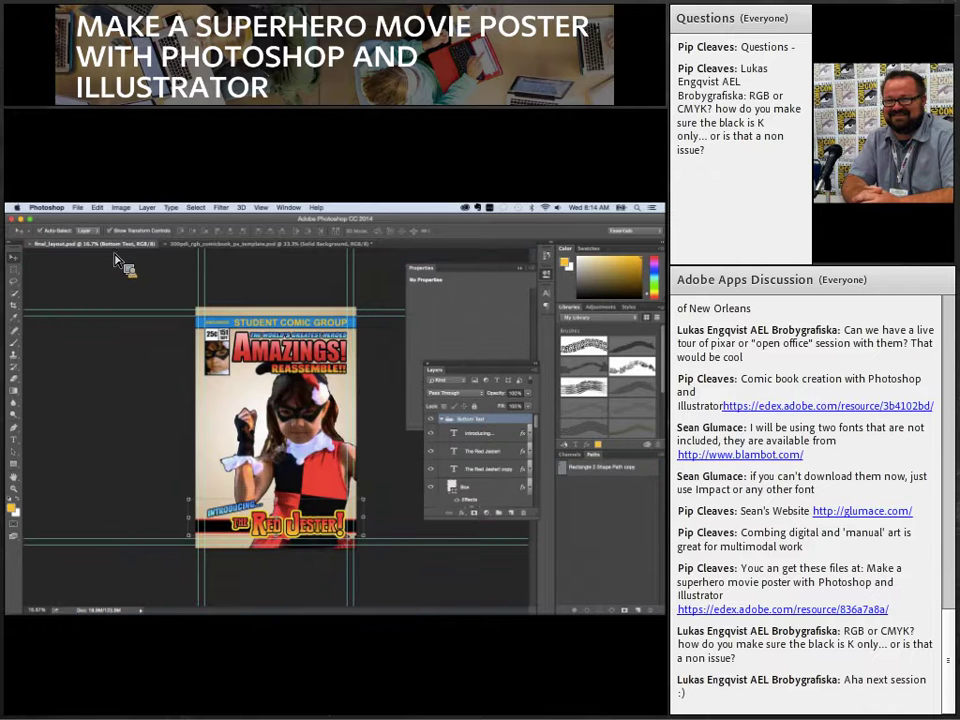
click(212, 244)
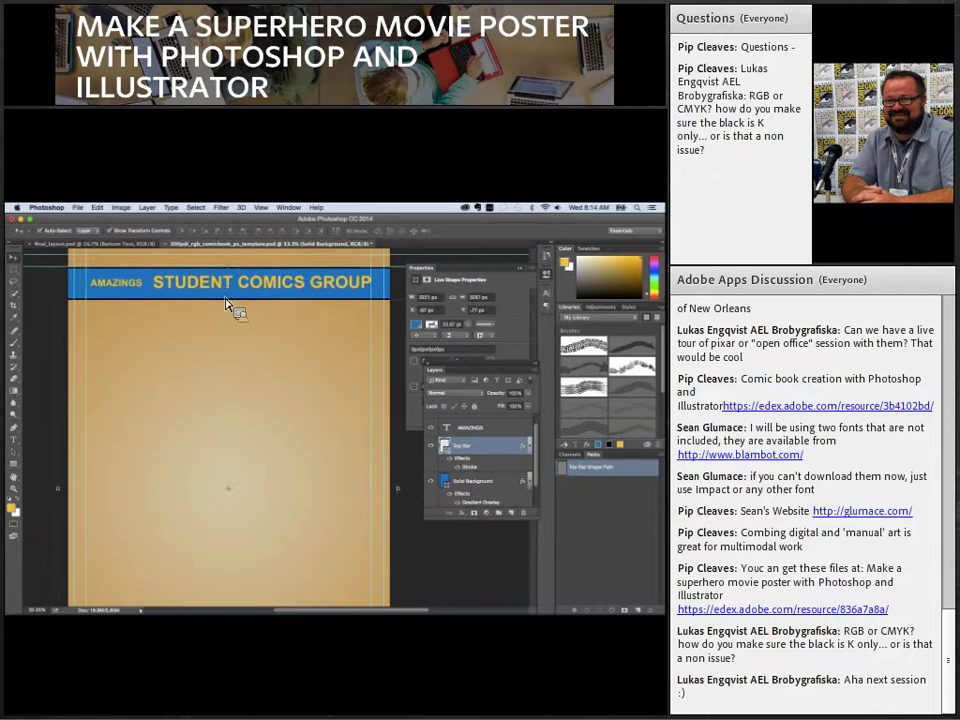
key(ctrl+t)
drag(235, 305, 235, 305)
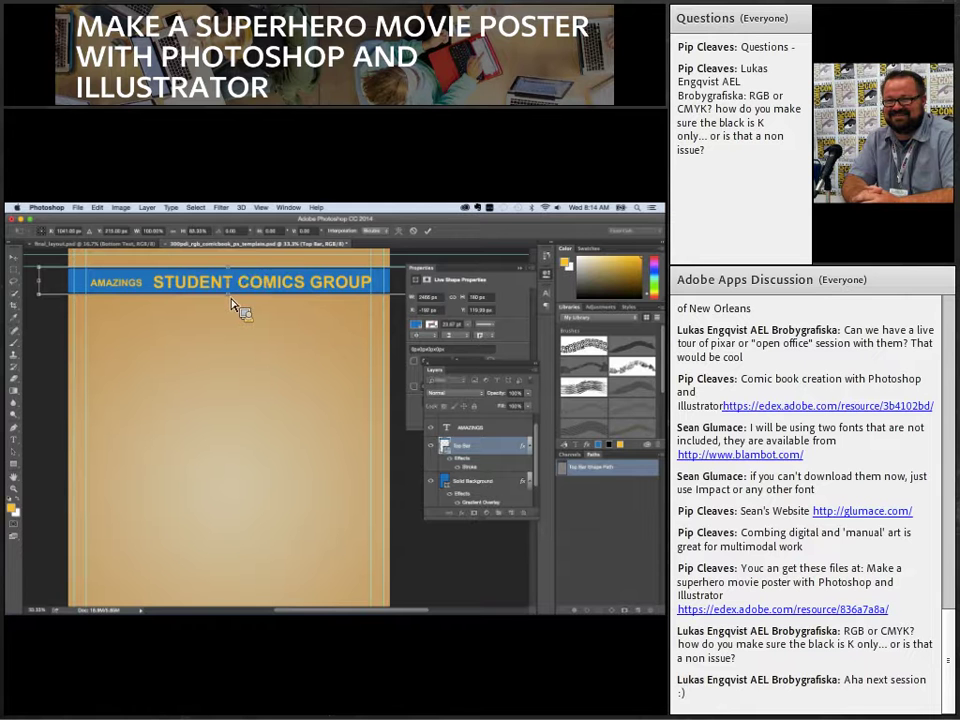
key(Return)
click(114, 283)
shift+click(191, 291)
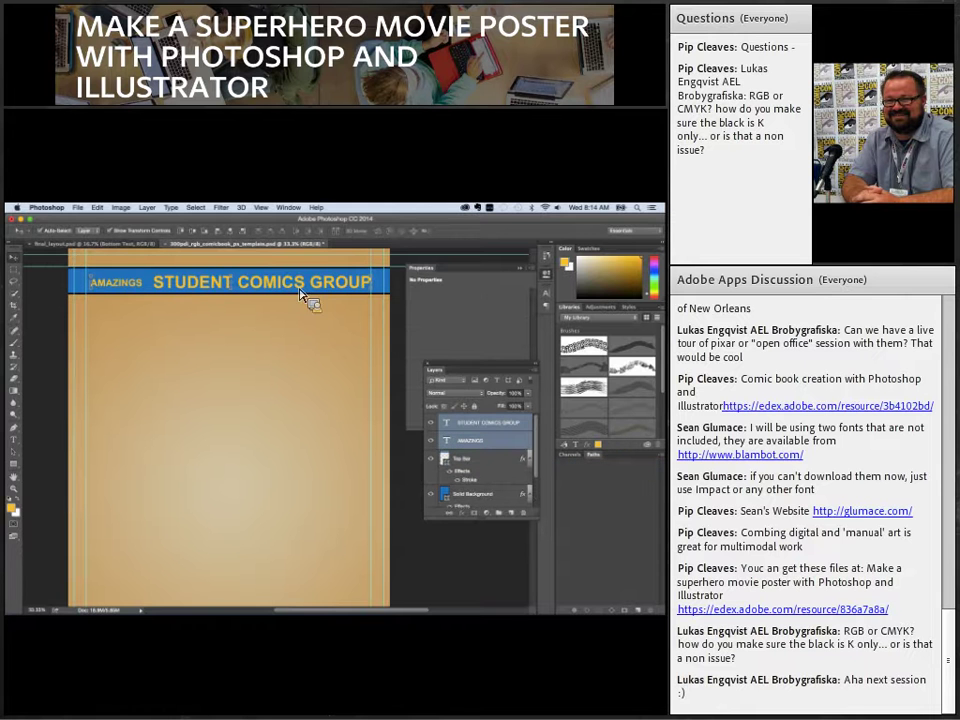
shift+click(88, 290)
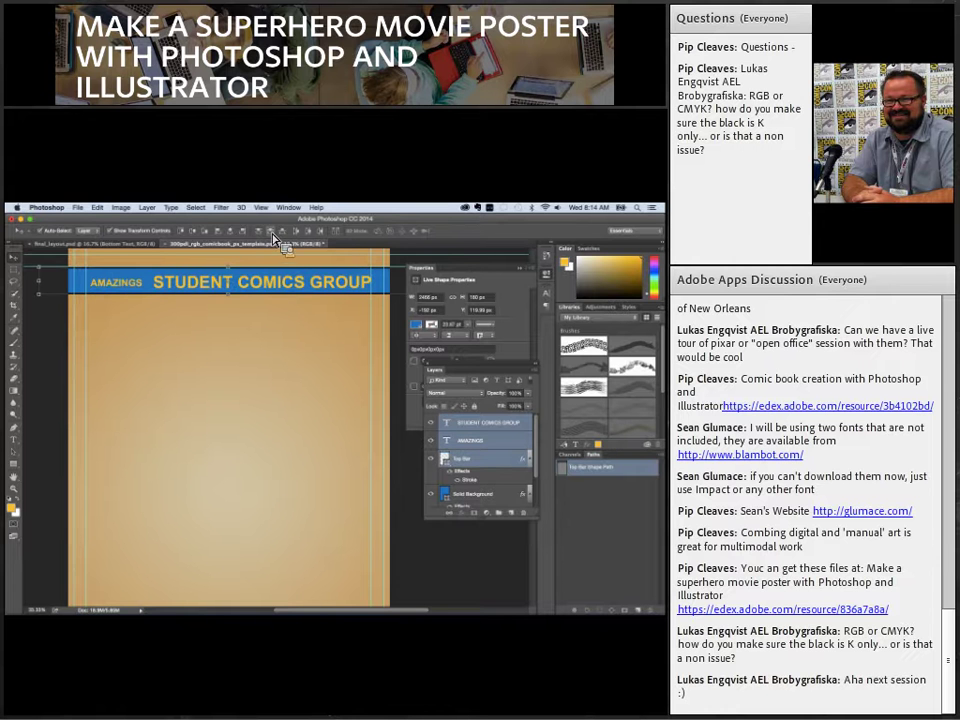
key(super+t)
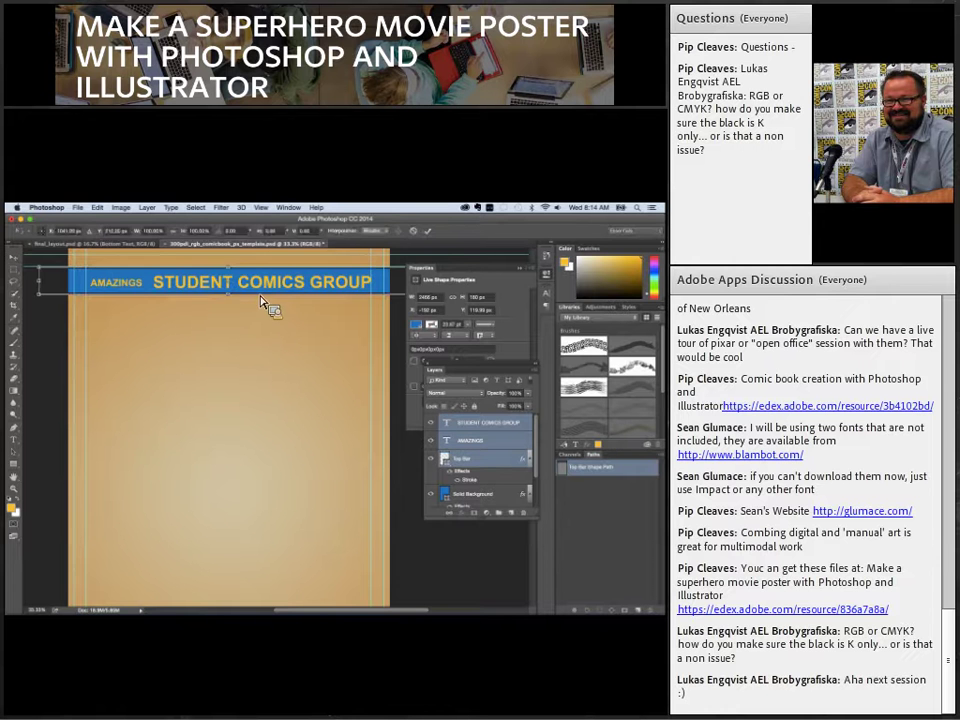
drag(250, 300, 246, 290)
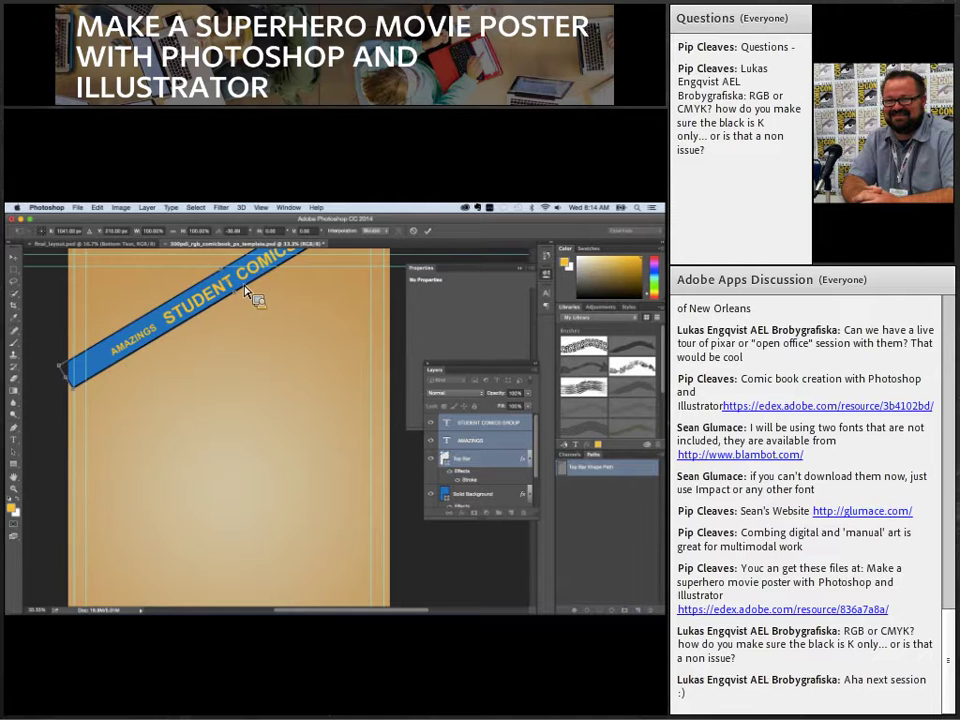
key(ctrl+z)
key(Escape)
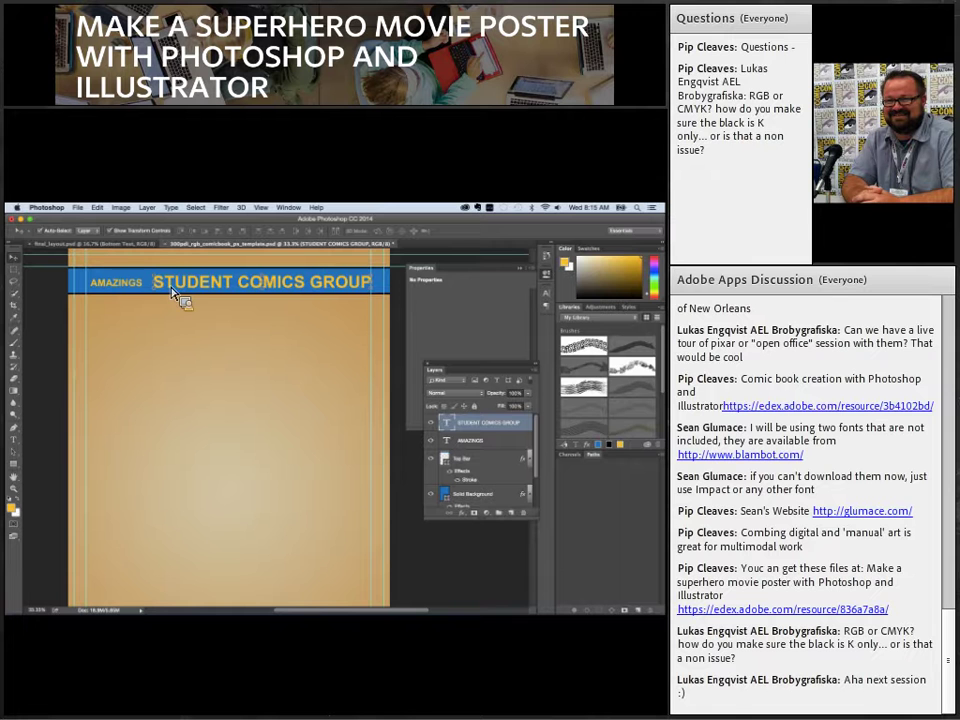
- Move the STUDENT COMICS GROUP and AMAZINGS texts up slightly to center them within the blue bar
drag(184, 294, 176, 287)
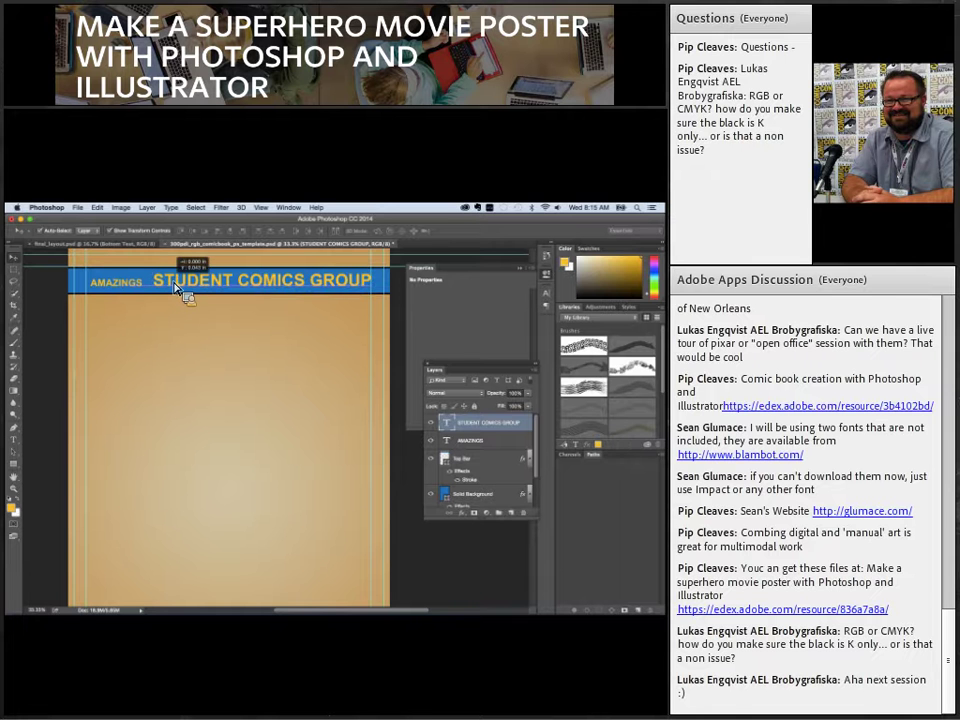
click(132, 287)
drag(131, 288, 134, 290)
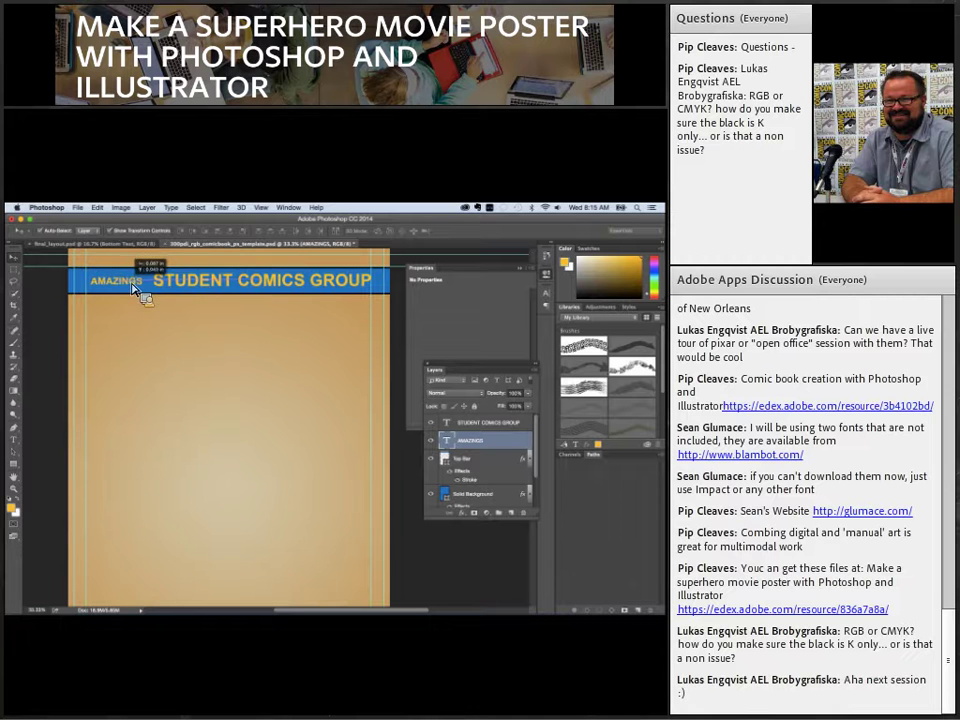
click(207, 344)
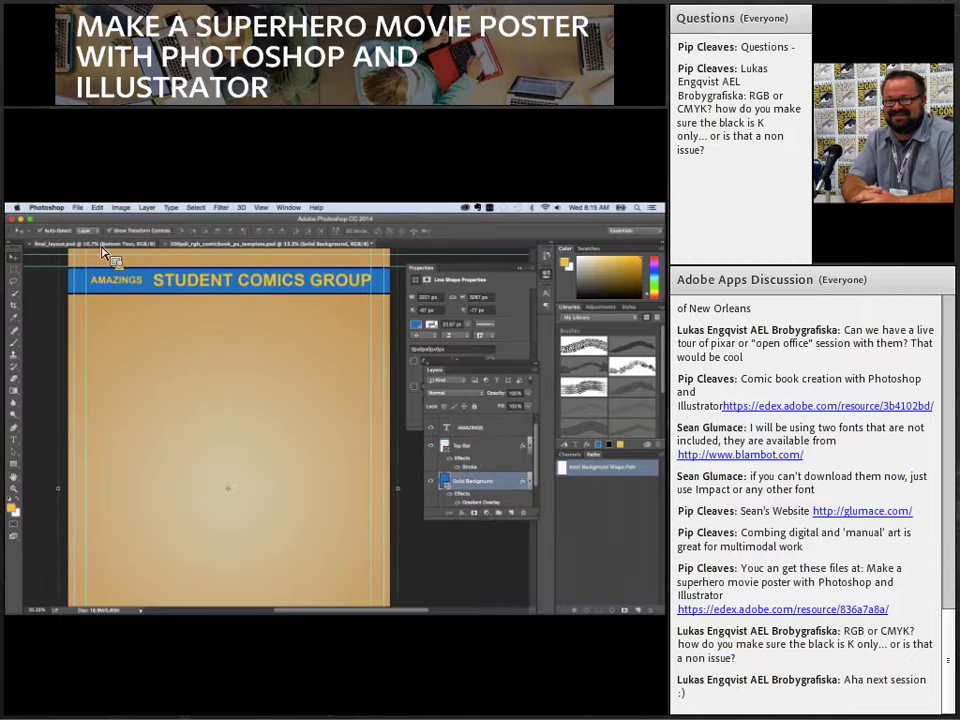
- Compare the template's background and lettered top bar with the finished cover in final_layout.psd
click(107, 245)
click(250, 245)
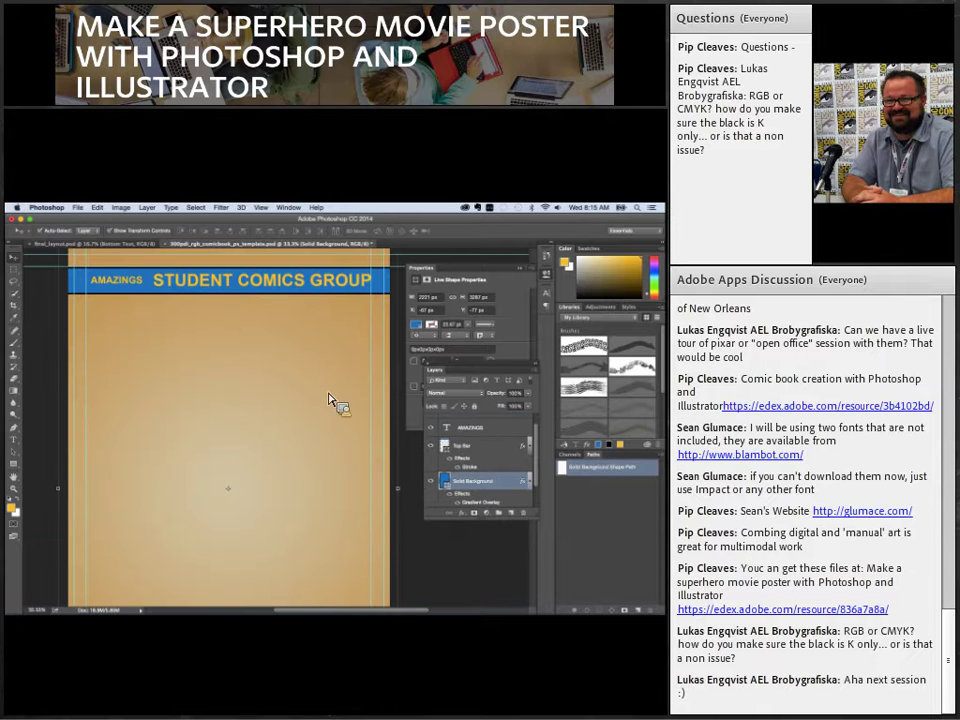
click(465, 512)
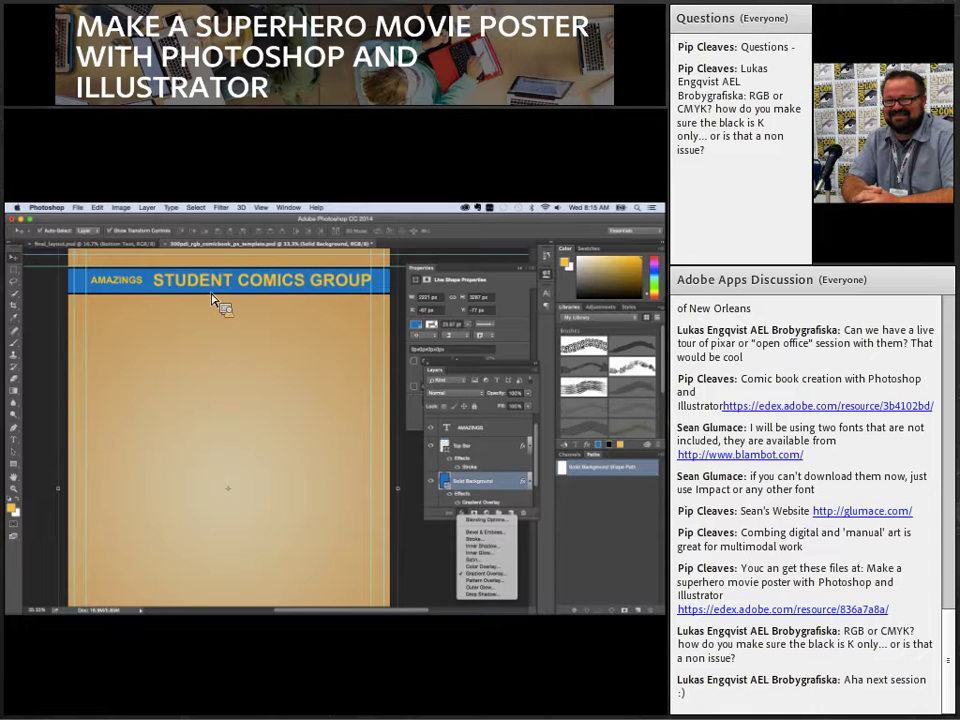
click(106, 246)
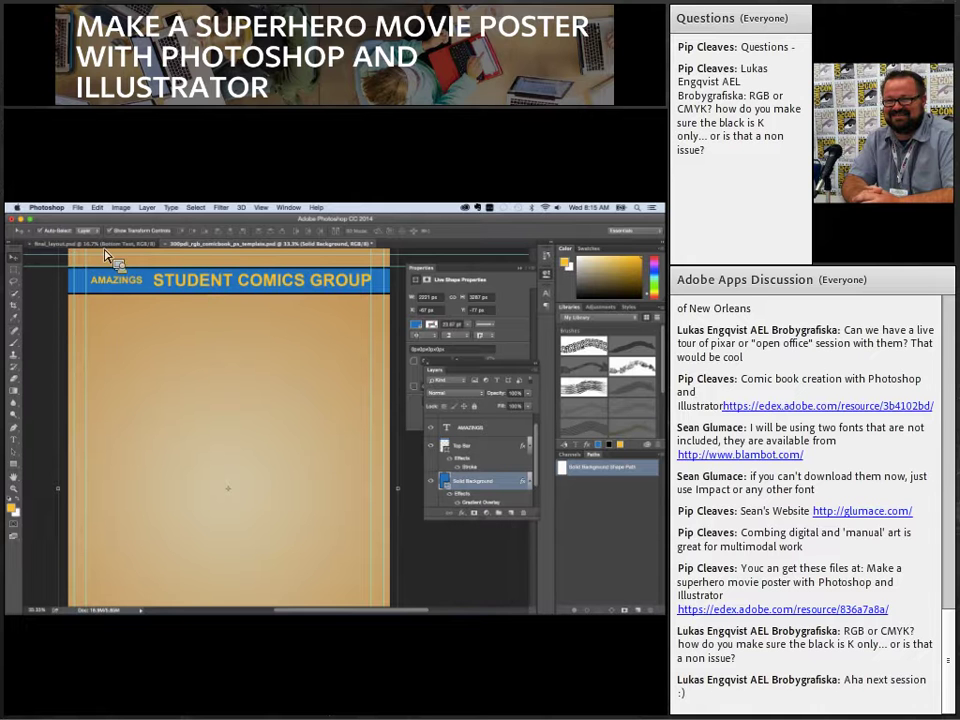
click(131, 247)
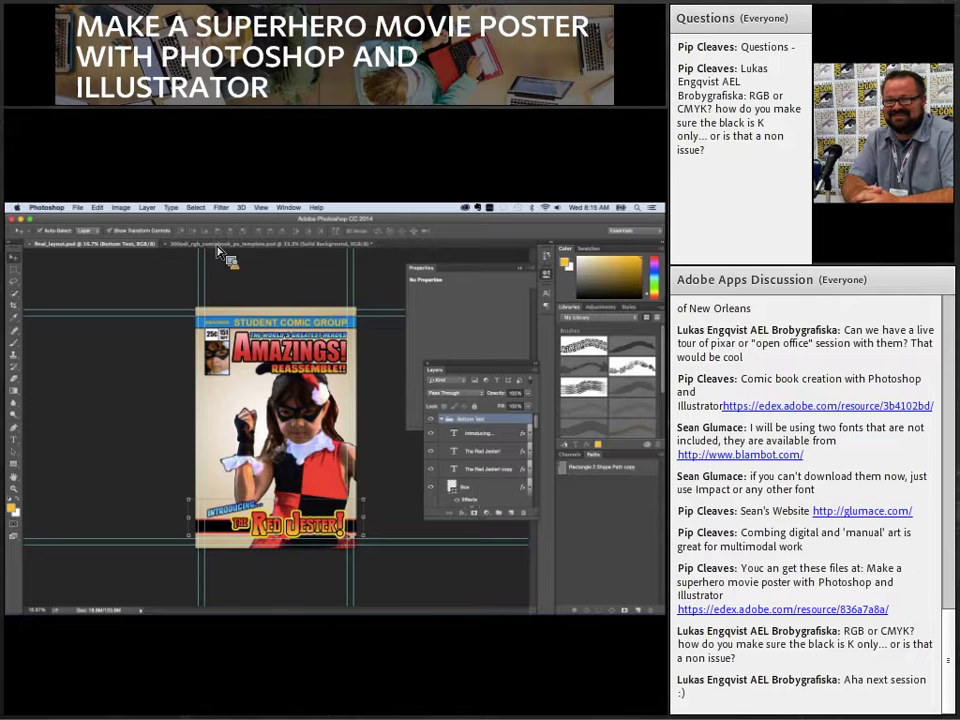
click(180, 245)
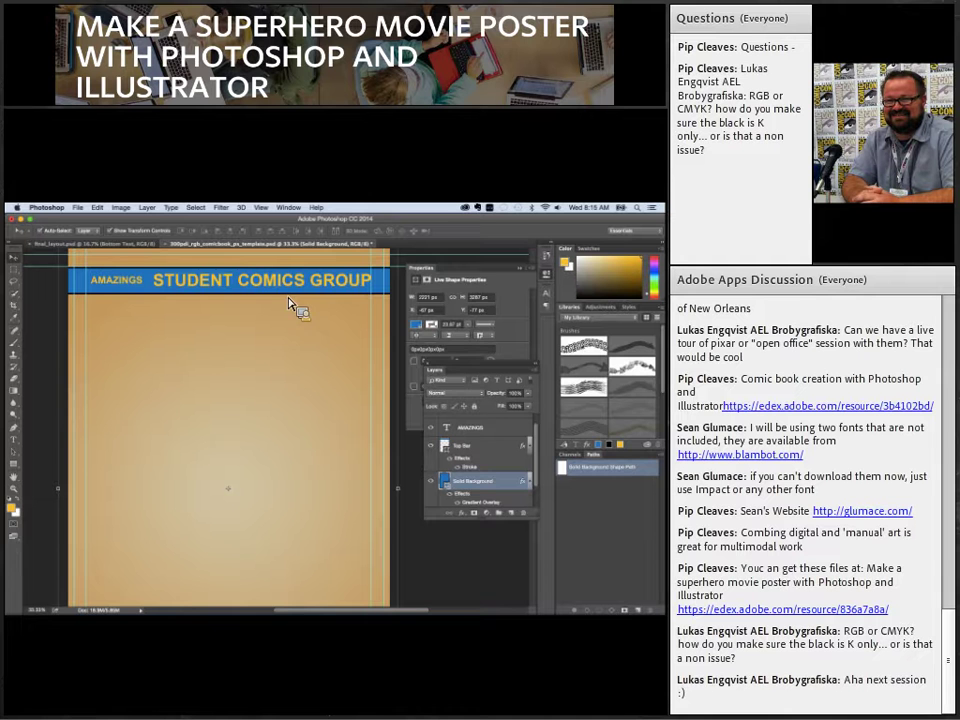
click(45, 325)
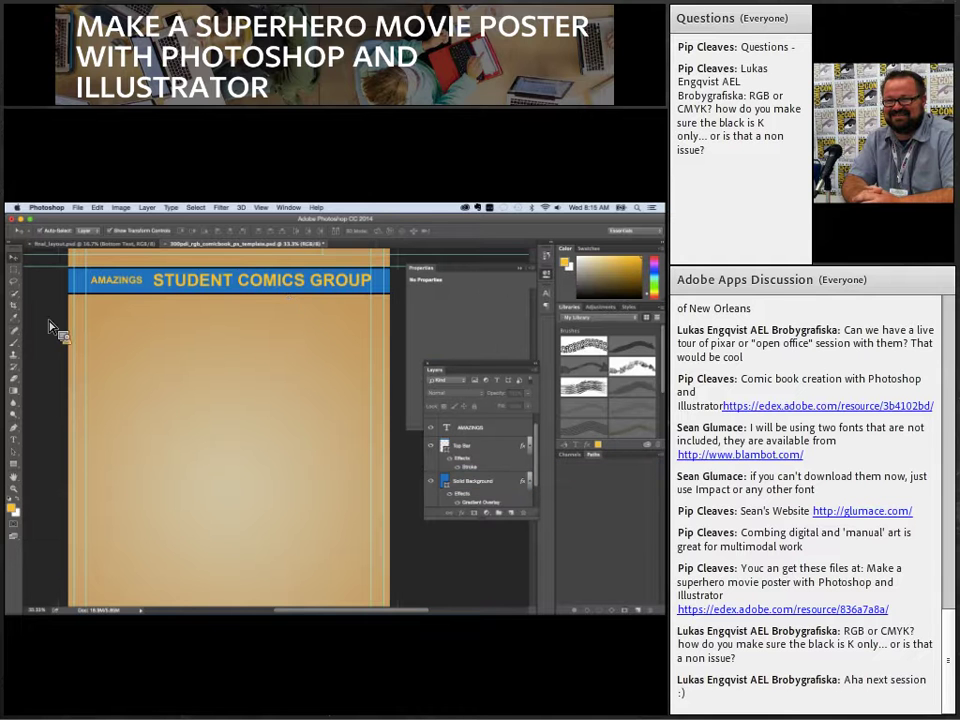
click(112, 245)
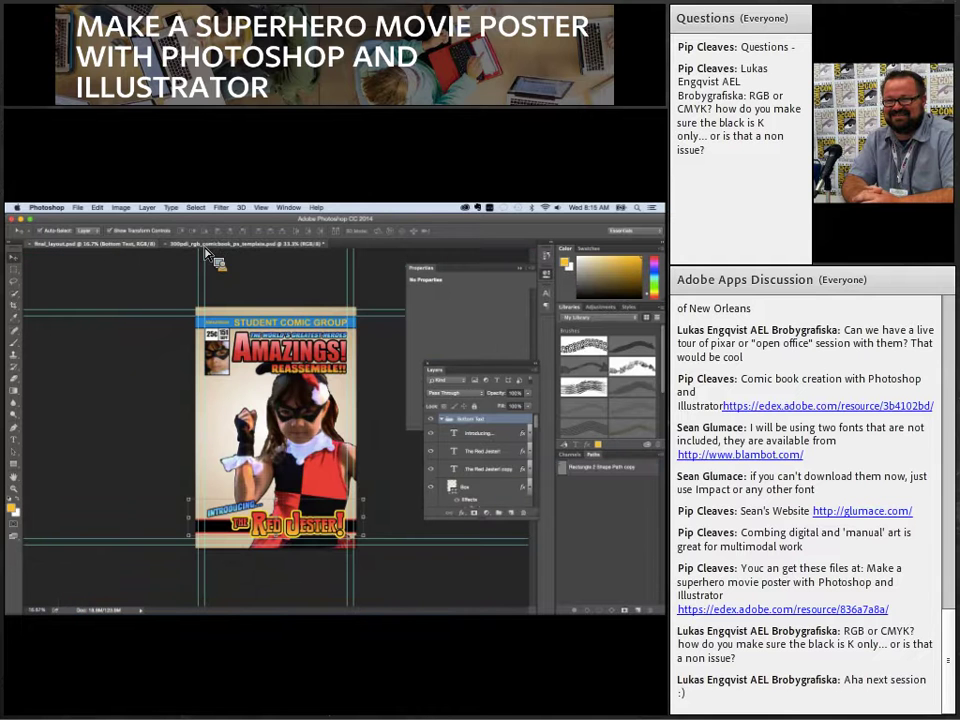
click(205, 247)
- Group the STUDENT COMICS GROUP, AMAZINGS, Top Bar and Solid Background layers into a new group named Top Bar
drag(537, 481, 545, 445)
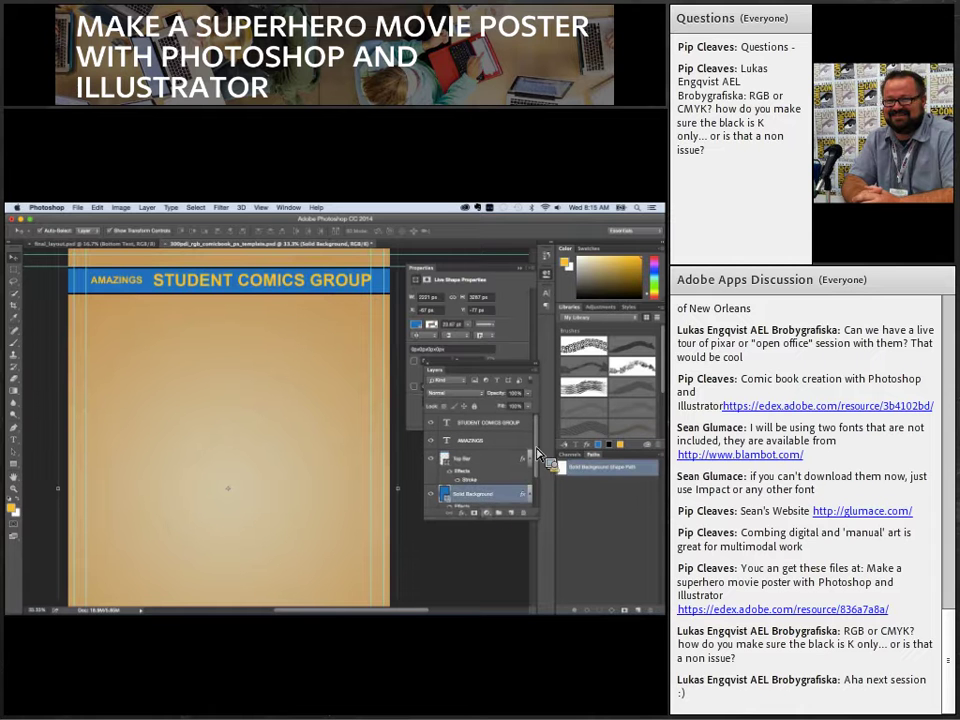
shift+click(500, 460)
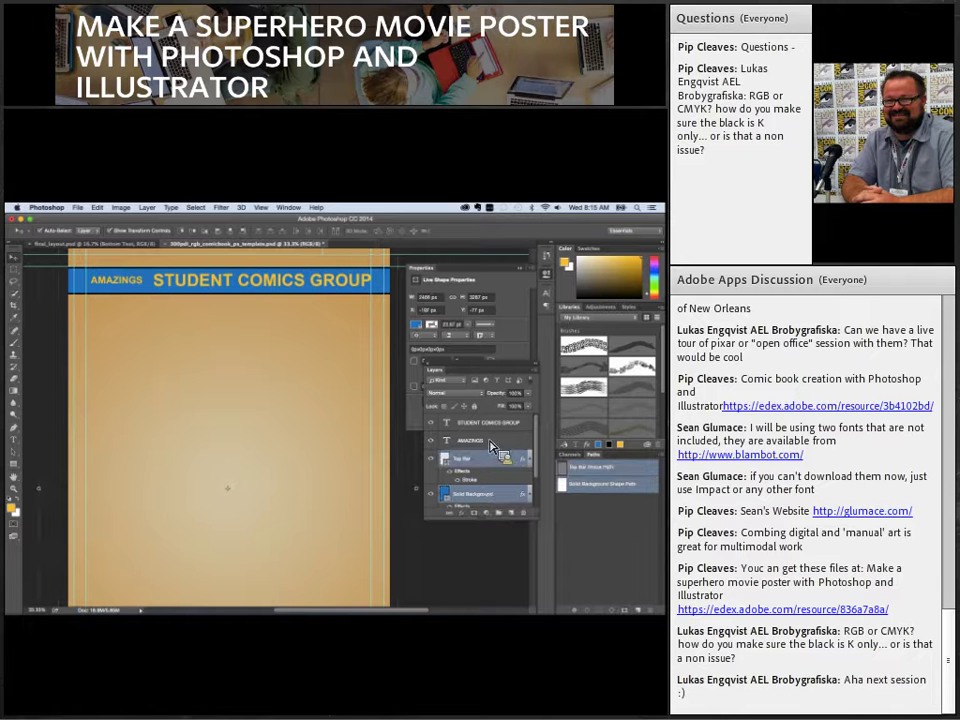
shift+click(497, 439)
shift+click(487, 424)
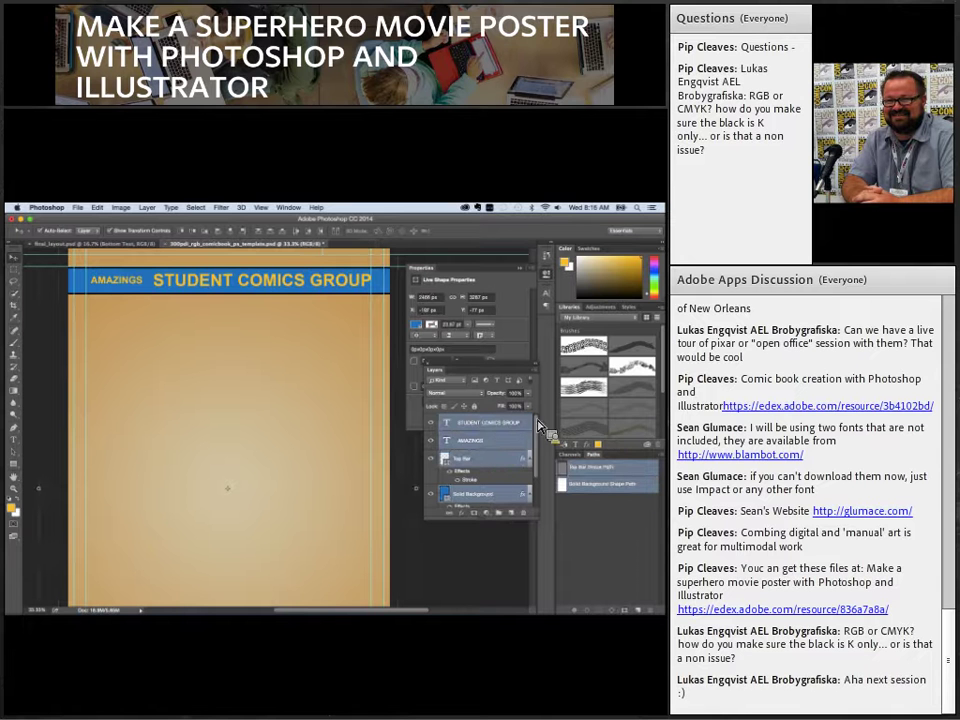
click(531, 371)
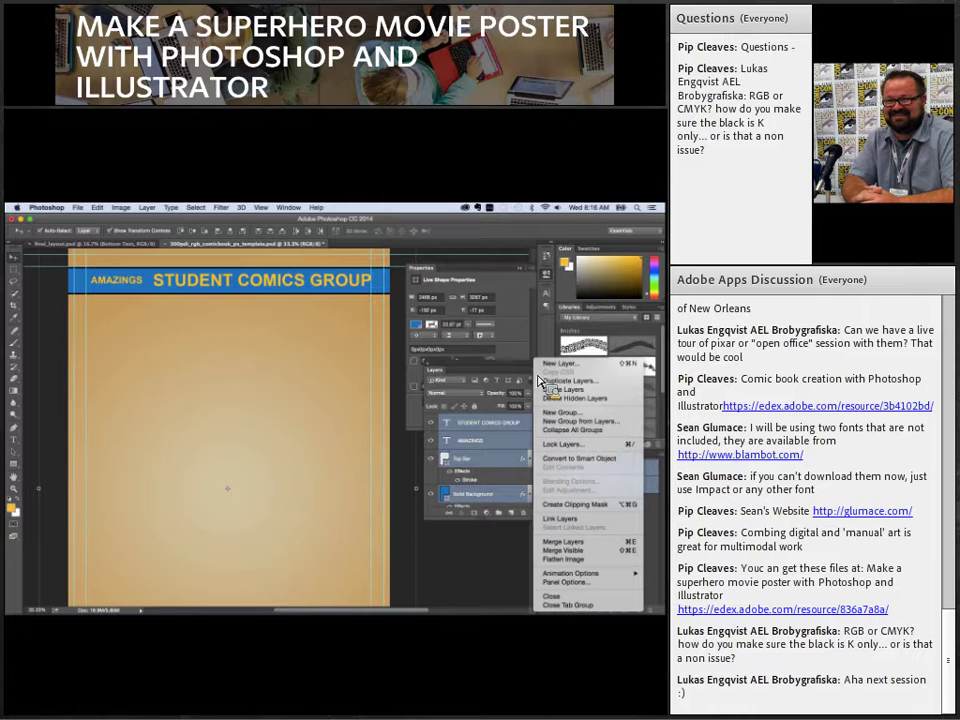
click(580, 422)
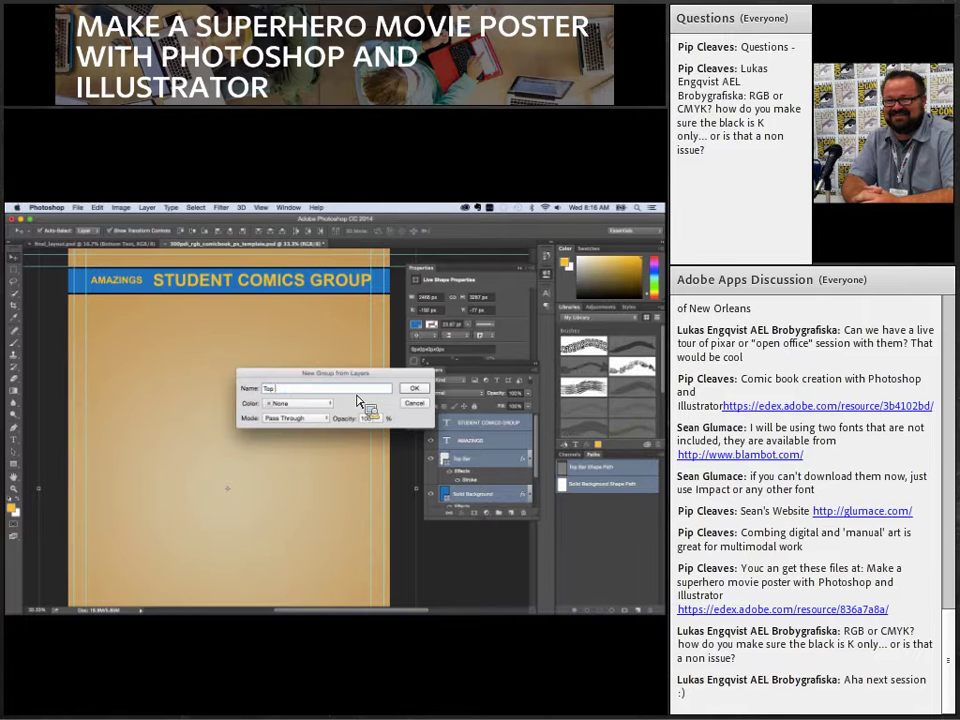
click(414, 388)
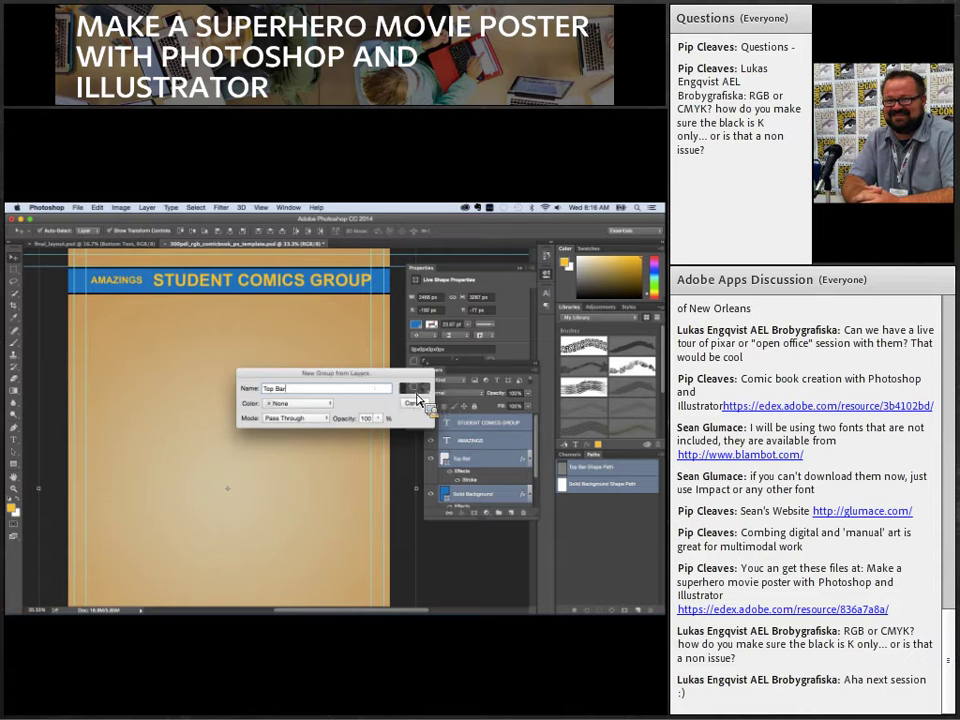
drag(419, 399, 34, 429)
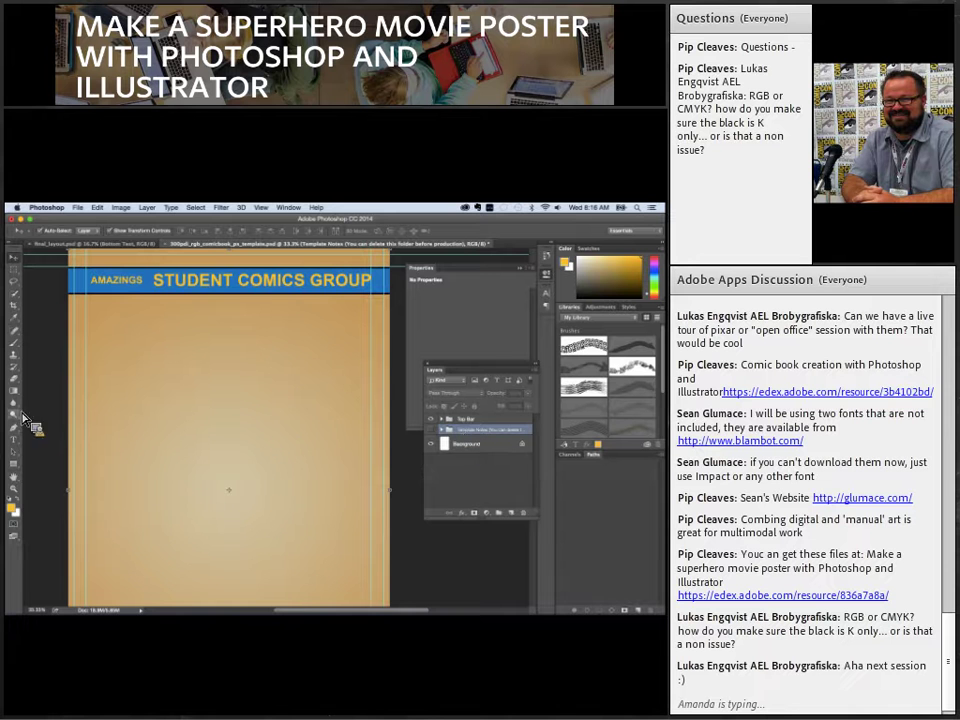
- Draw a white-filled rectangle about 414 by 804 px from the blue bar downward along the cover's left guide
click(18, 466)
click(20, 472)
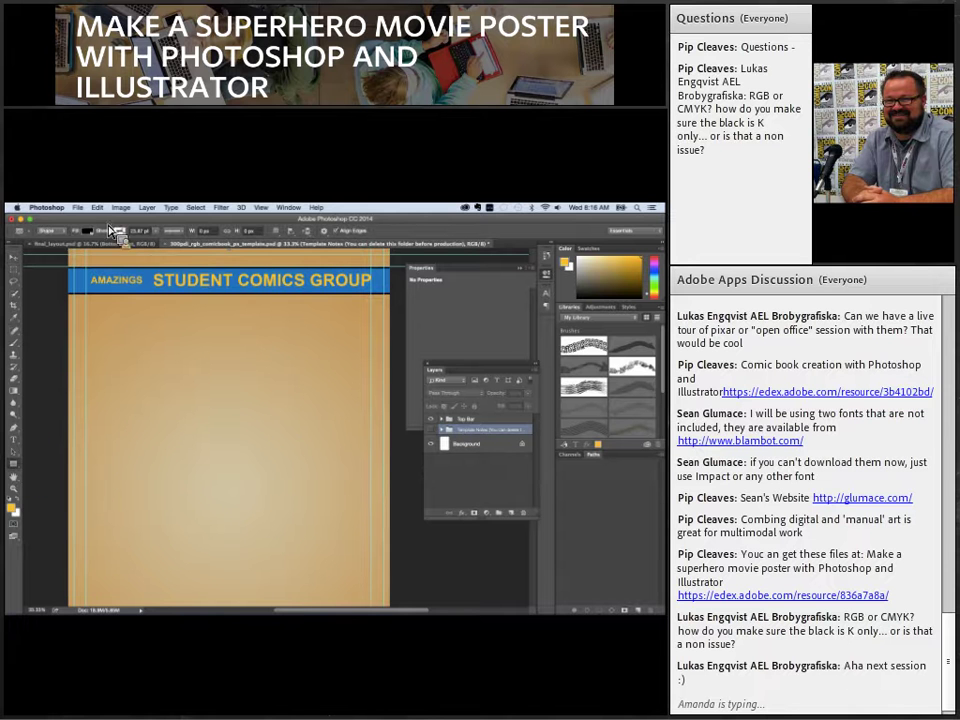
click(100, 229)
click(67, 289)
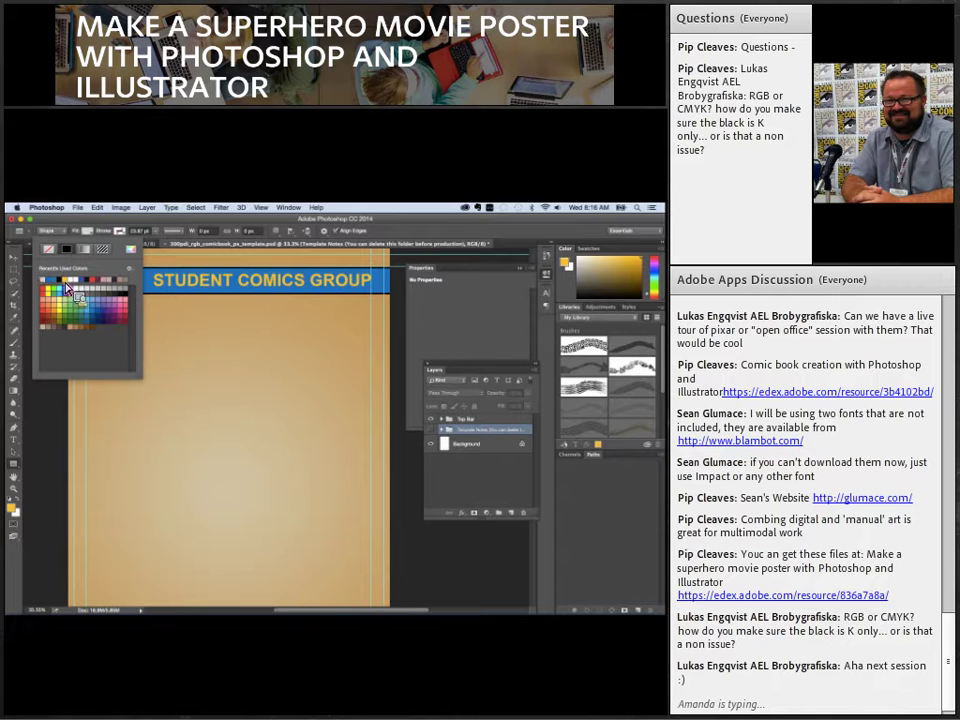
click(207, 250)
click(308, 399)
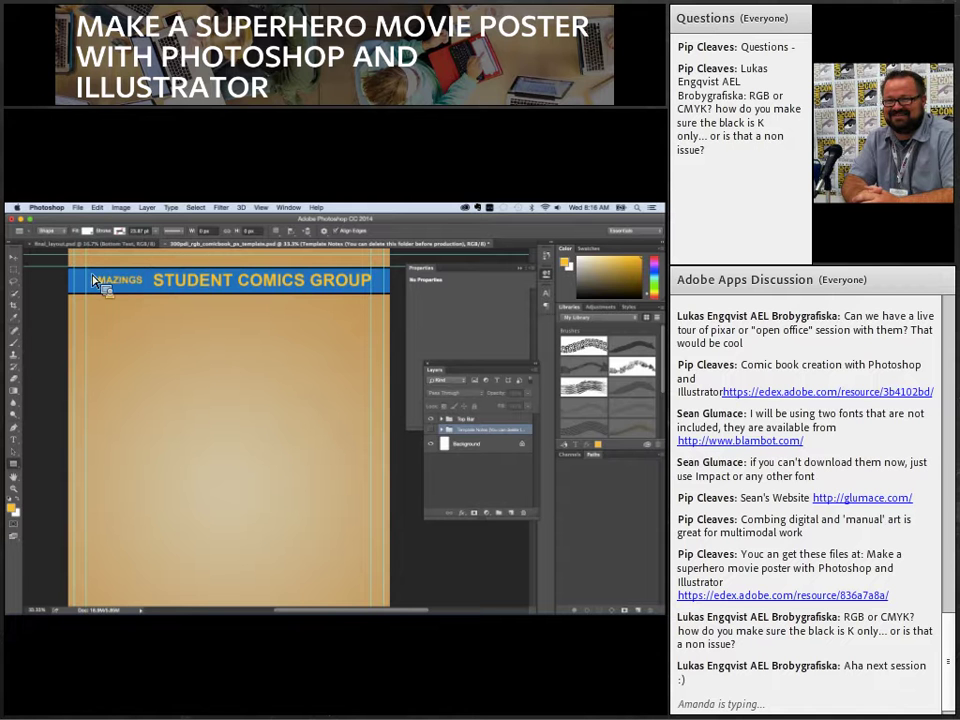
drag(89, 296, 155, 403)
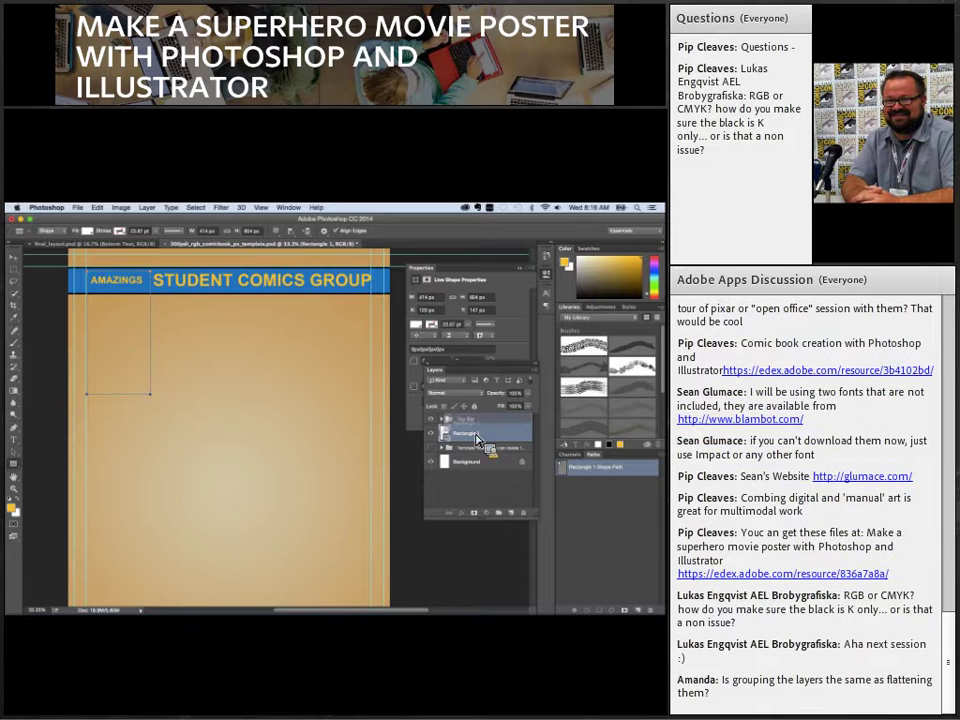
drag(478, 424, 480, 425)
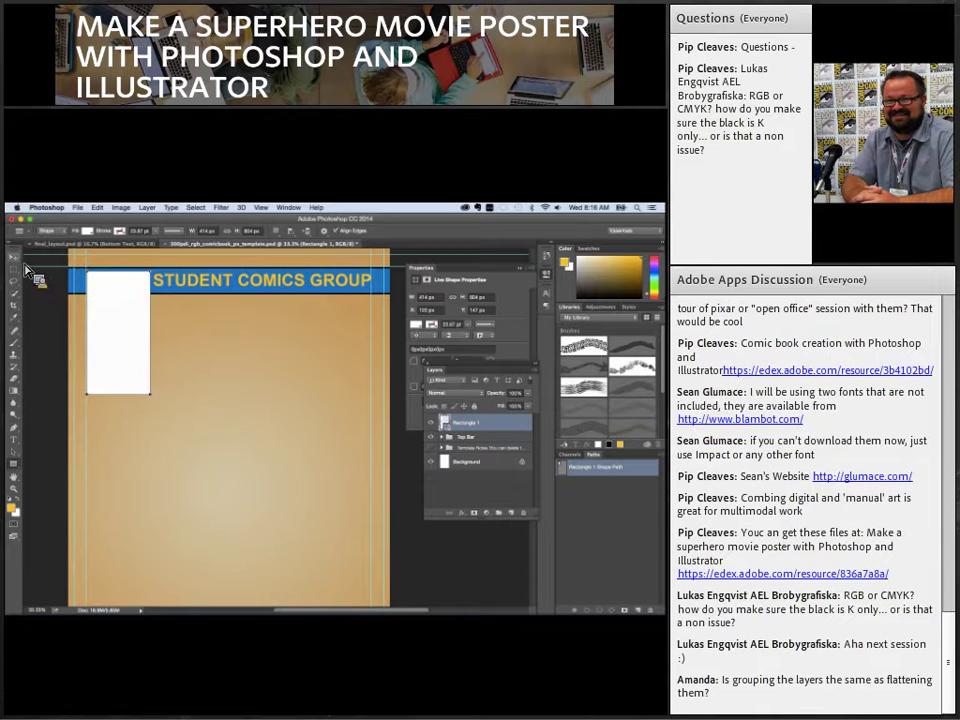
key(v)
drag(470, 432, 478, 440)
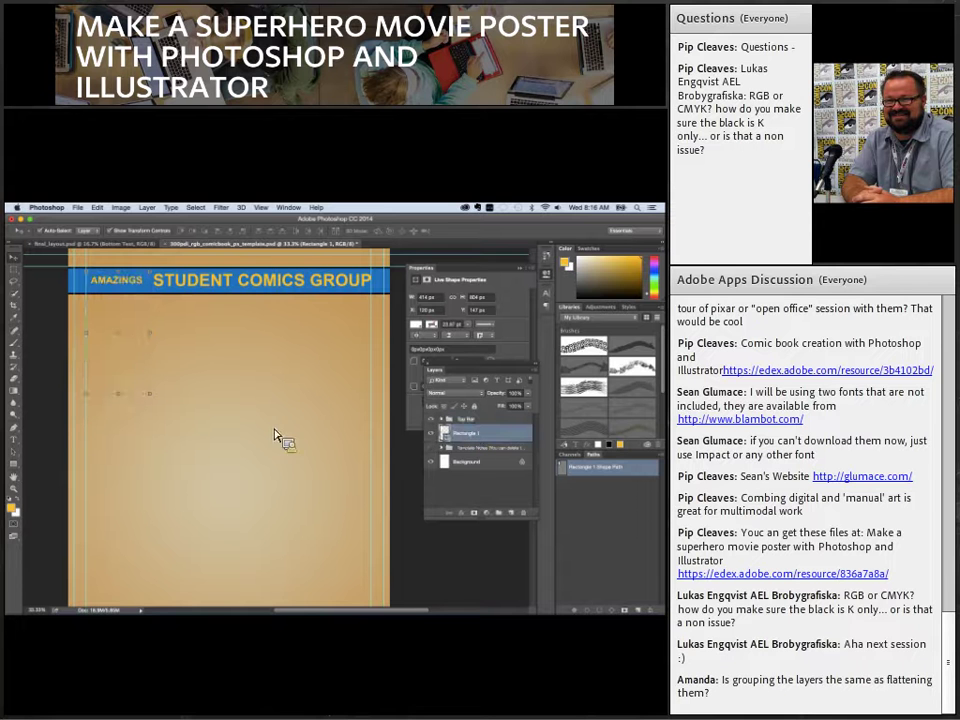
- Move the Solid Background layer out of the Top Bar group to directly below Rectangle 1, and collapse the group
click(441, 419)
scroll(522, 490, down, 3)
drag(480, 441, 507, 494)
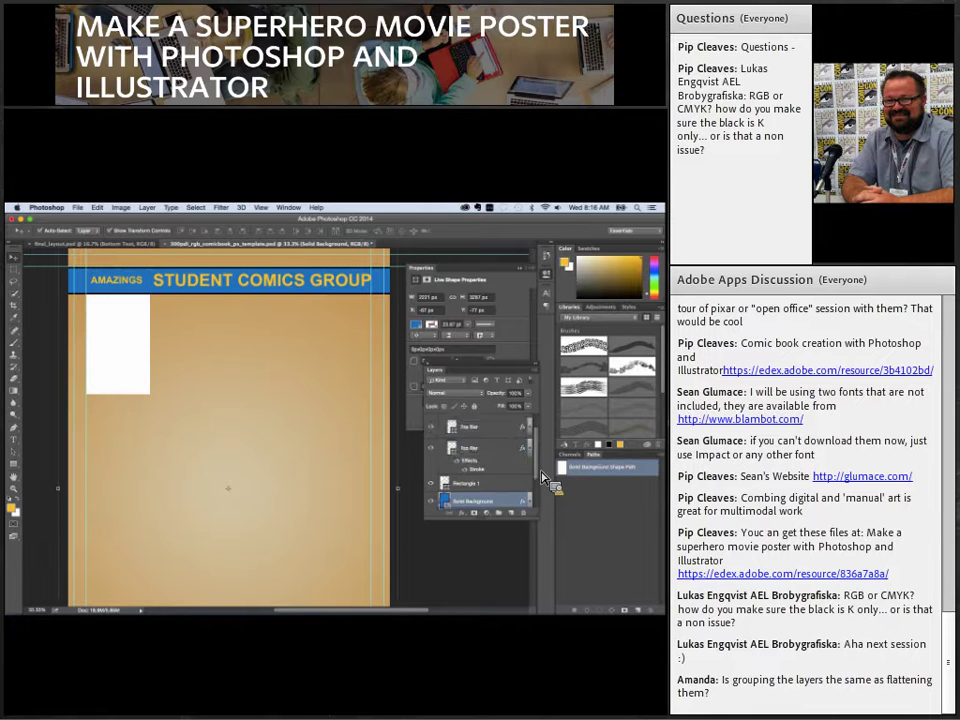
scroll(546, 440, up, 3)
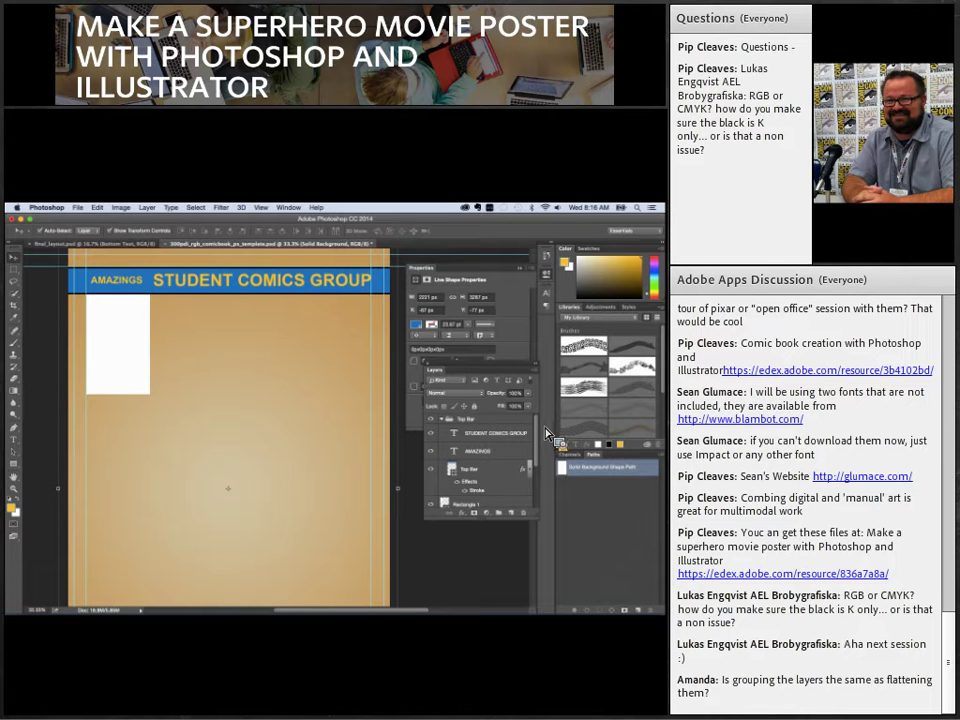
click(440, 418)
- Add a 10 px black Stroke effect to the white rectangle
drag(487, 461, 470, 440)
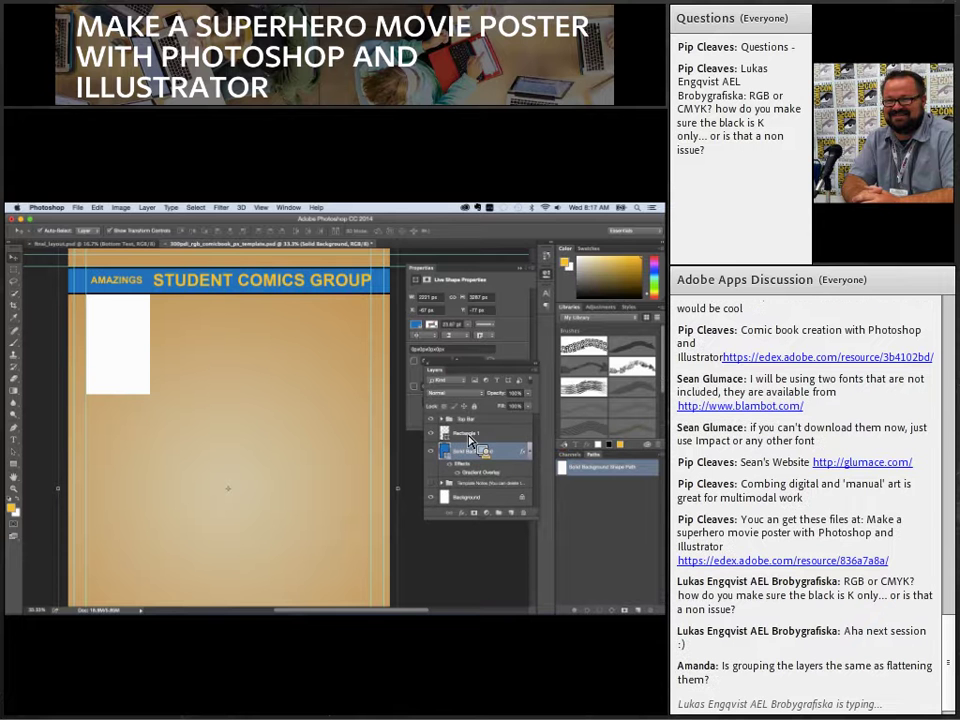
click(130, 330)
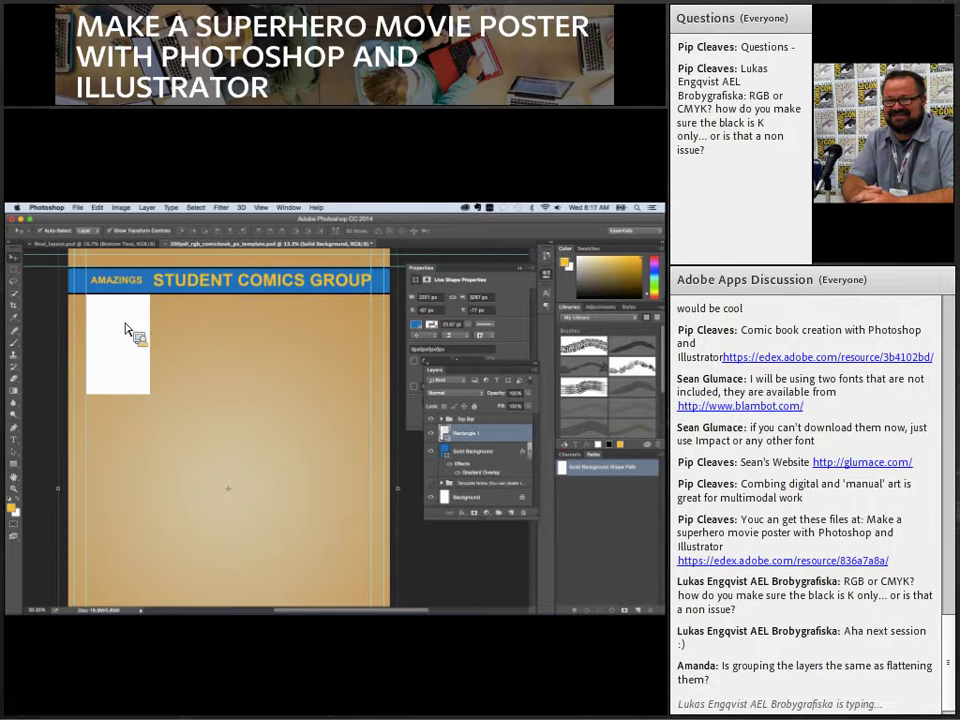
click(471, 512)
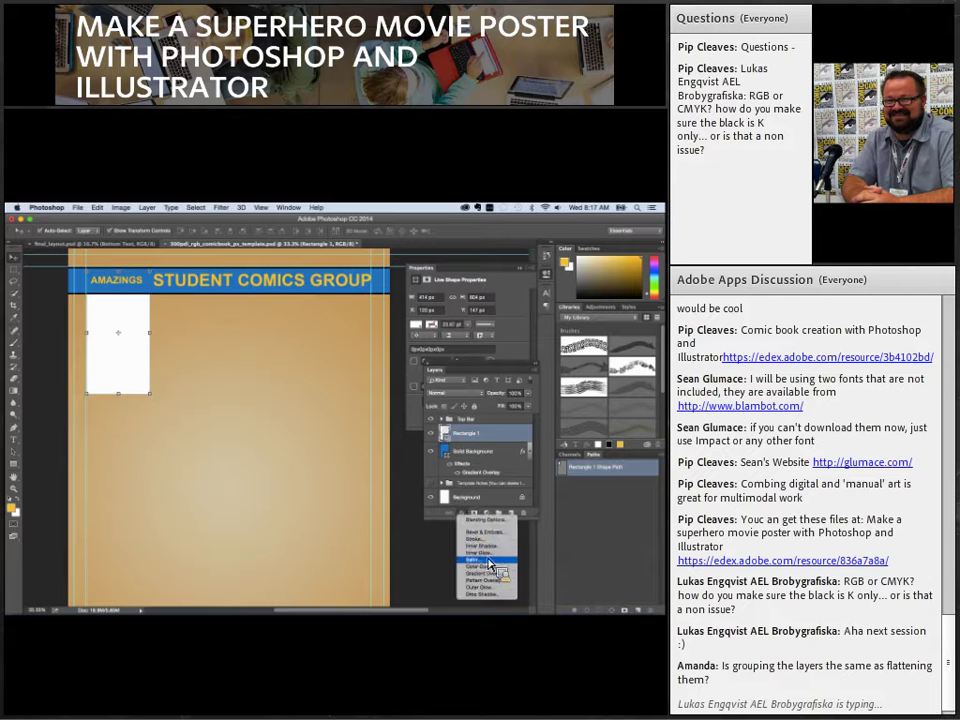
click(478, 539)
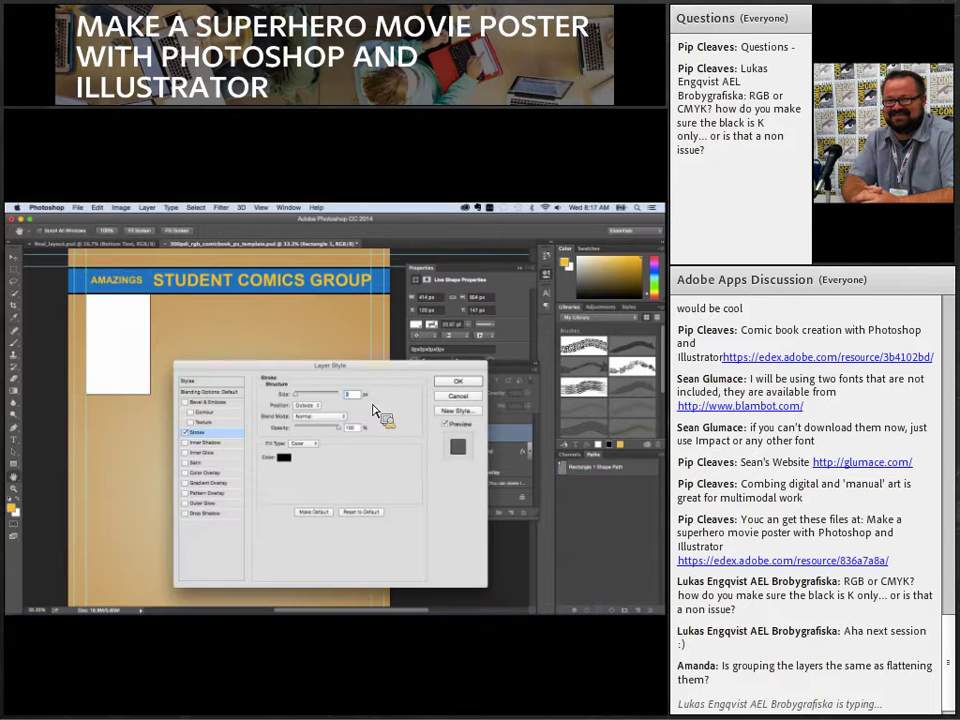
text(10)
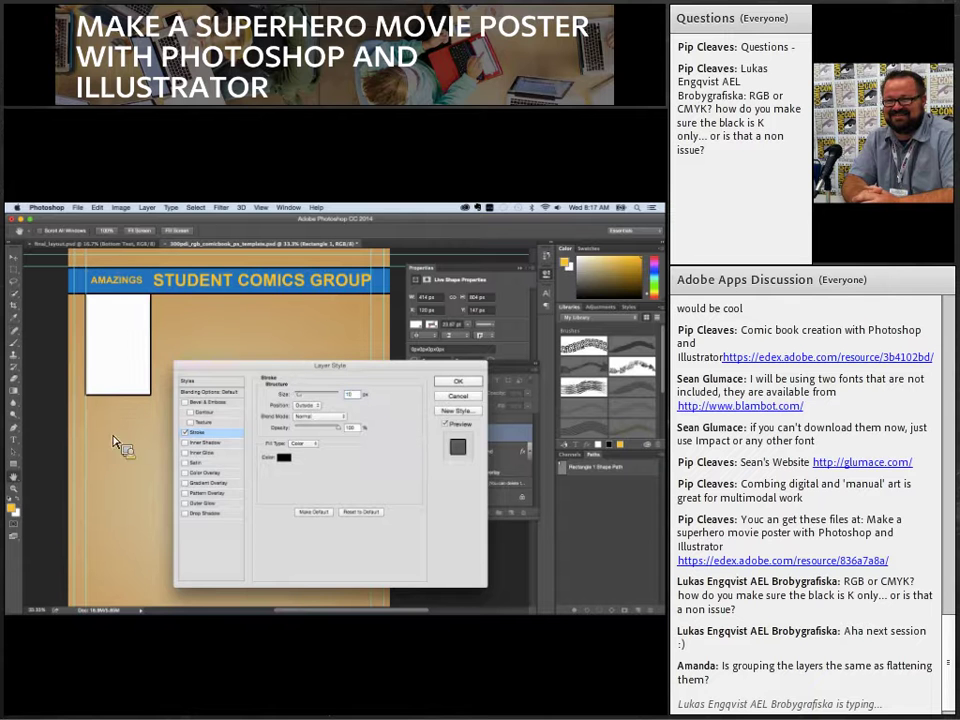
click(459, 384)
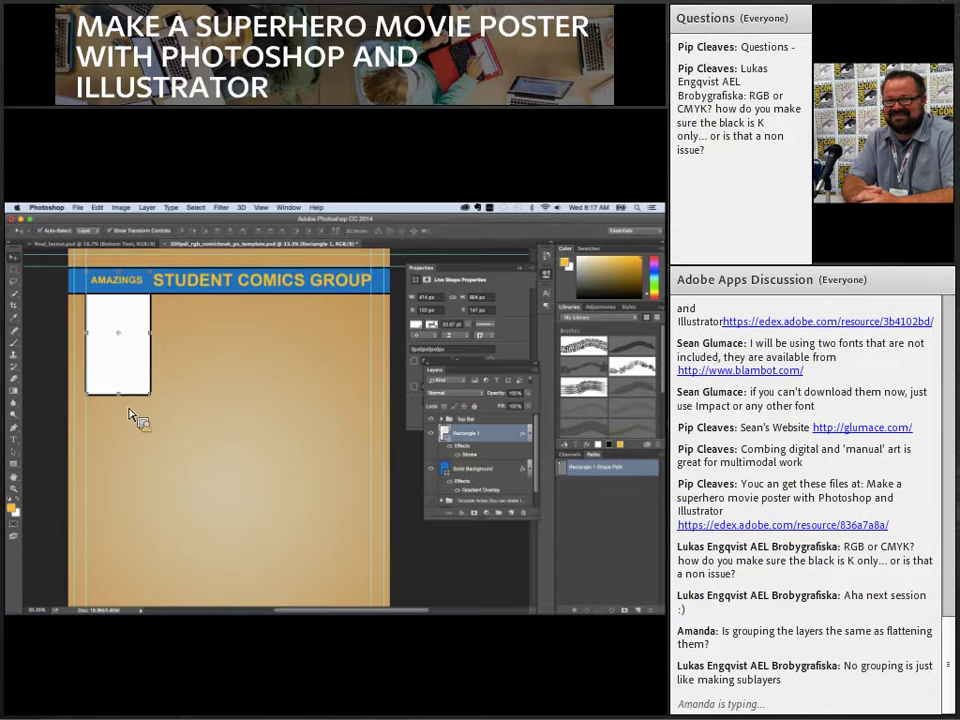
- Change the white rectangle's stroke position to Inside
click(212, 381)
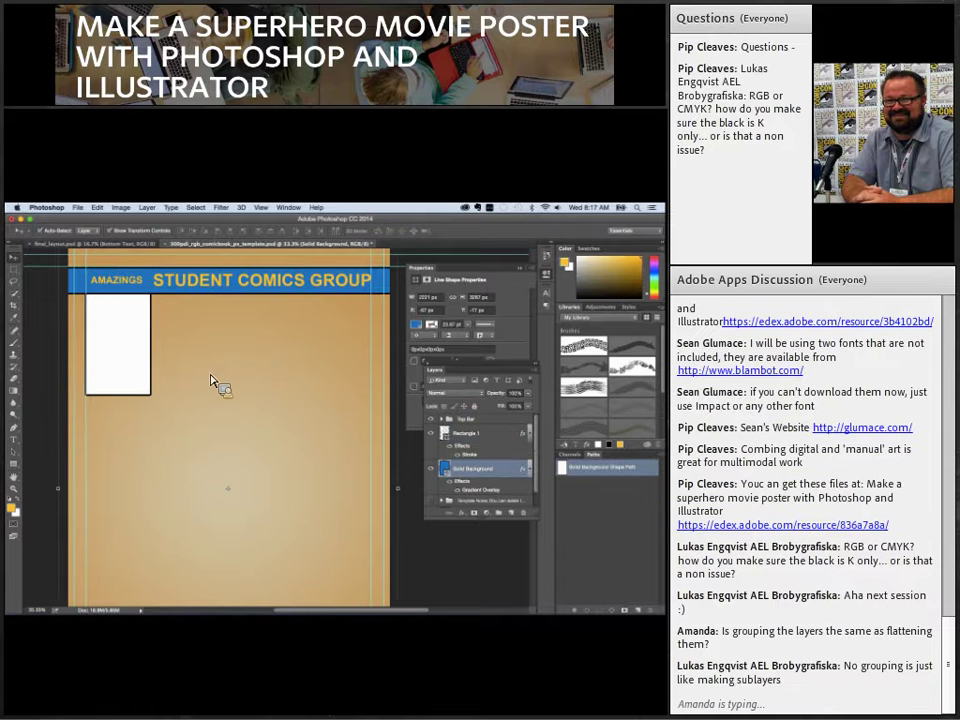
click(148, 385)
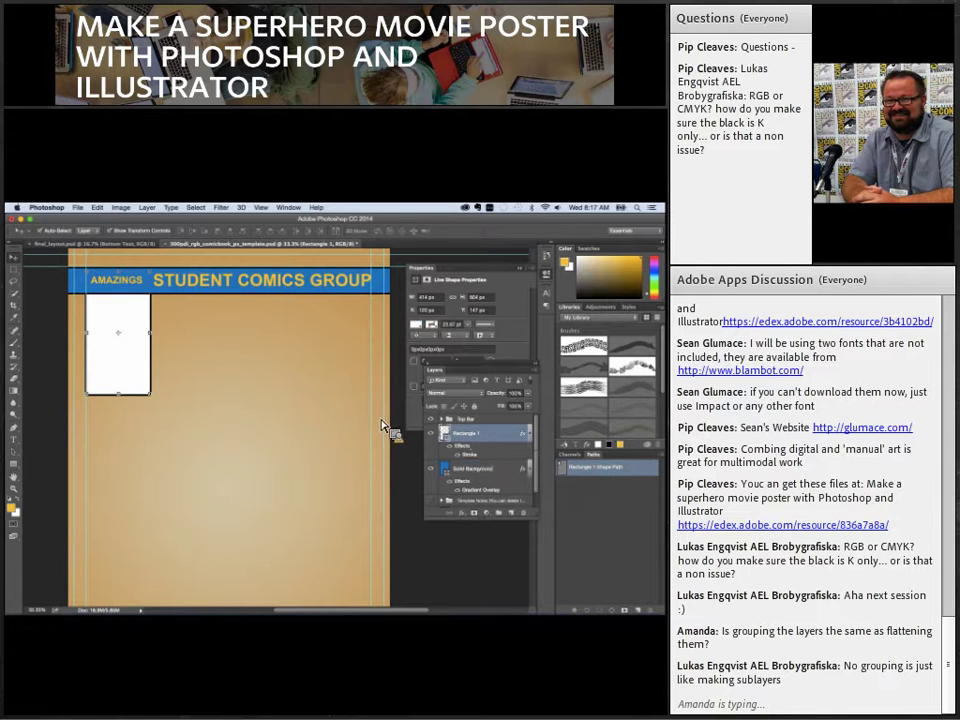
drag(473, 455, 472, 458)
double_click(472, 460)
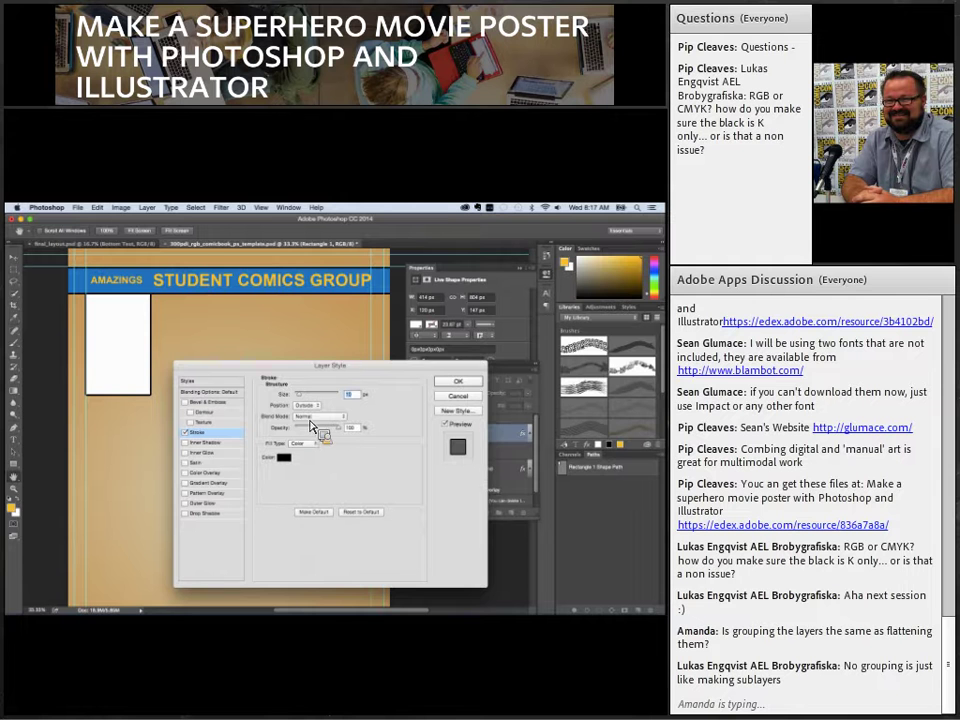
click(306, 405)
click(312, 421)
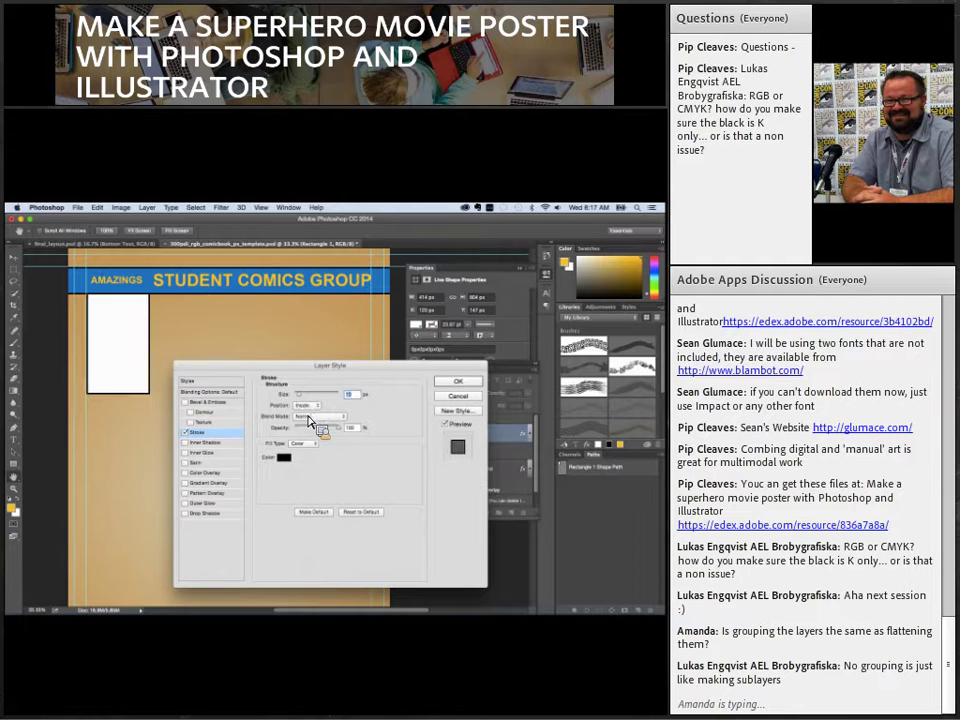
key(Return)
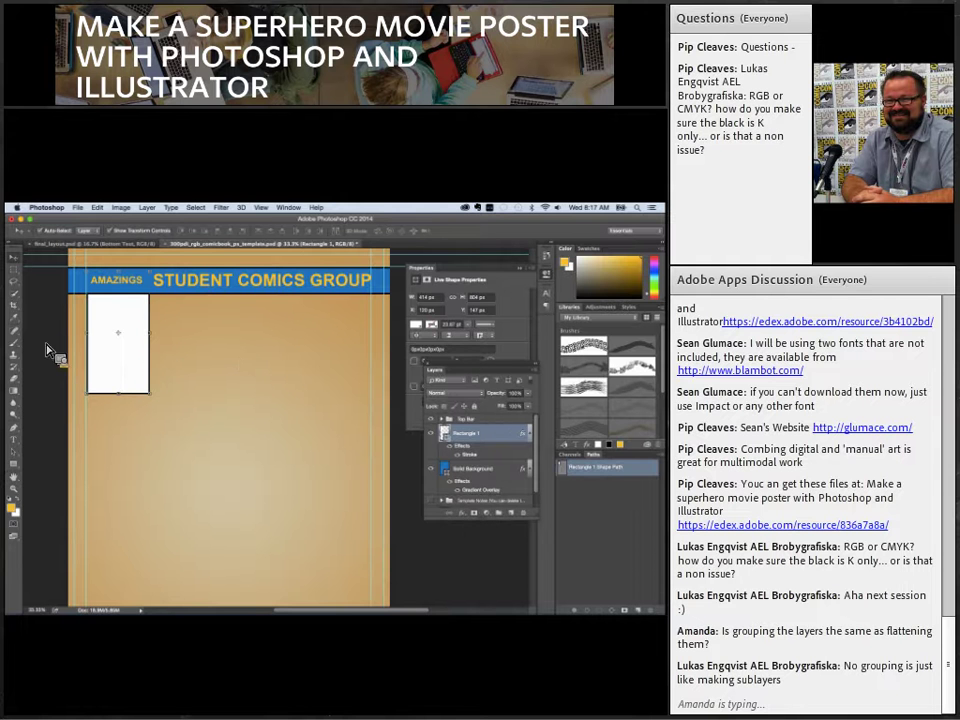
- Check the corner box in final_layout.psd, then draw a white rectangle about 405 by 180 px across the top of the template's white box
key(ctrl+Tab)
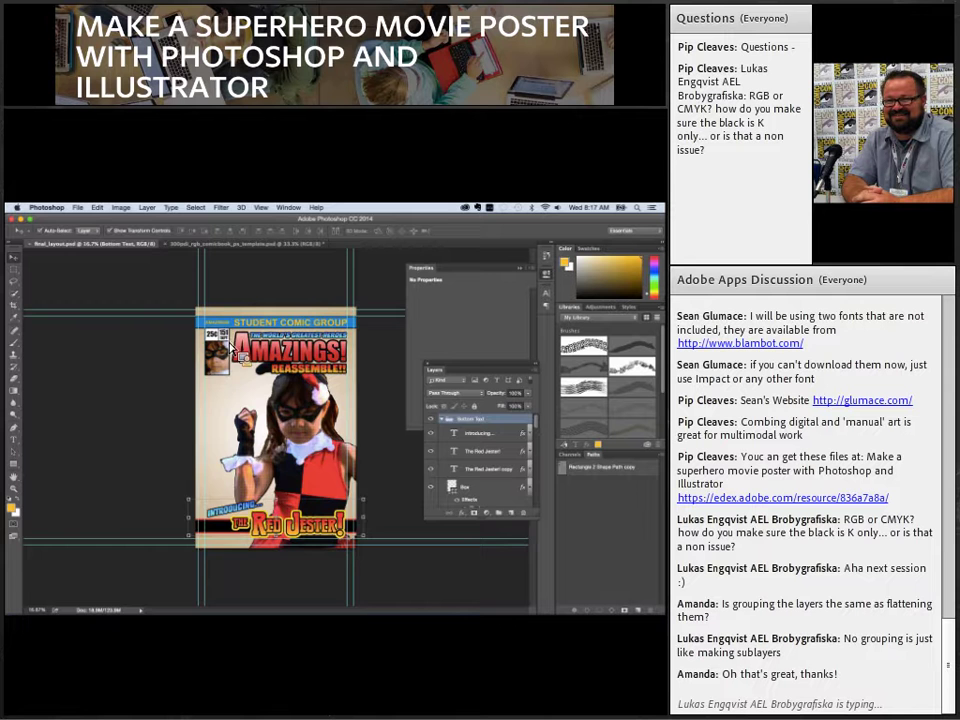
click(225, 245)
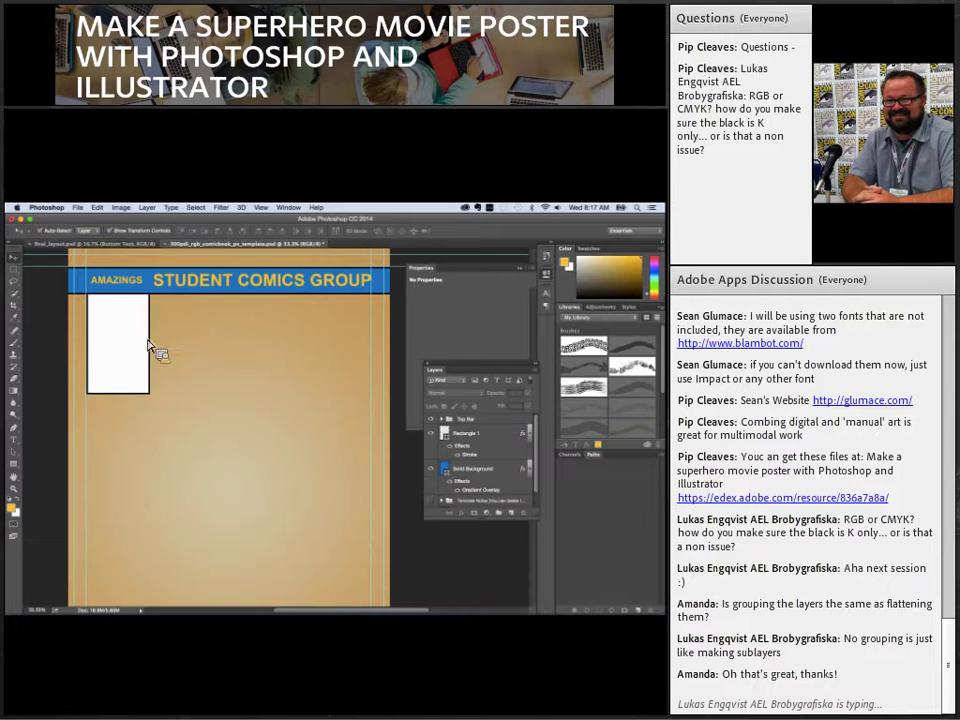
click(15, 464)
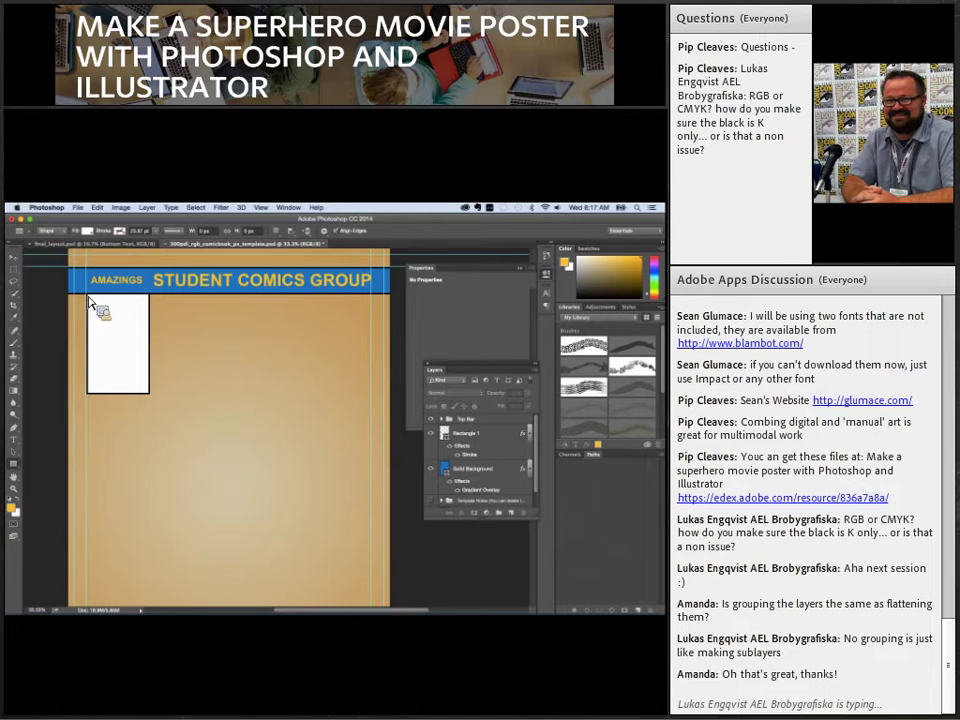
click(480, 432)
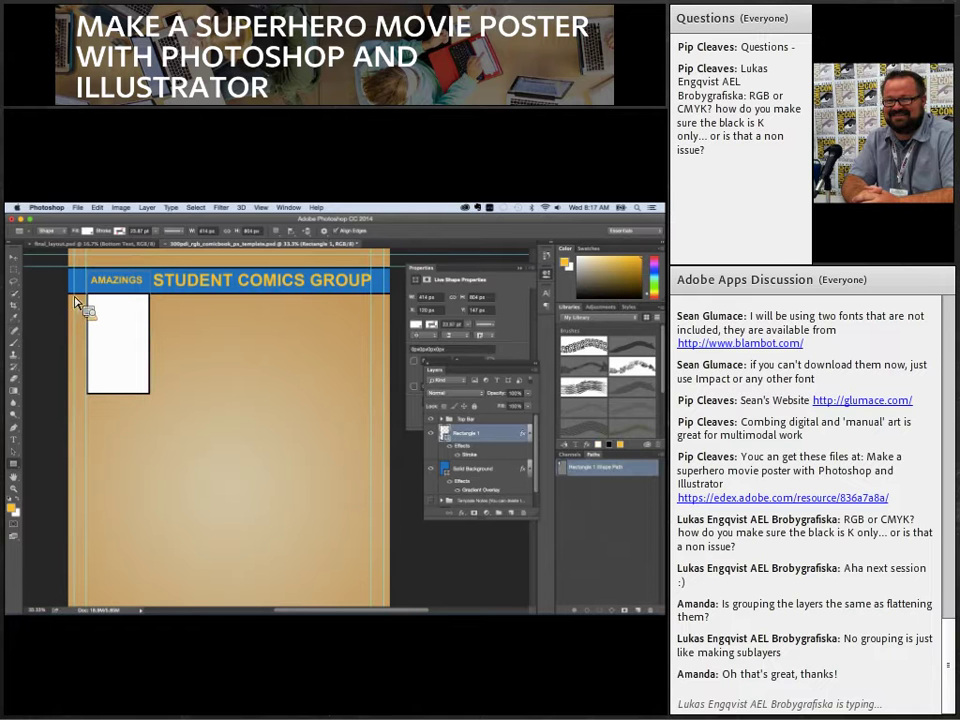
drag(91, 300, 152, 328)
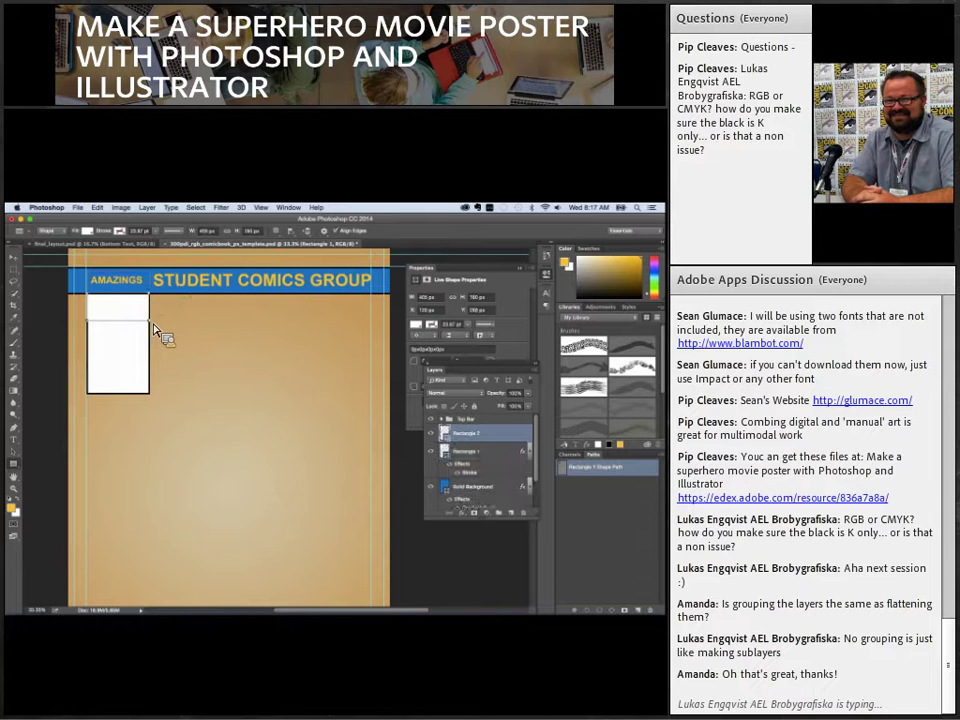
- Add a 10 px black Stroke effect positioned Inside to the small upper white rectangle
click(14, 262)
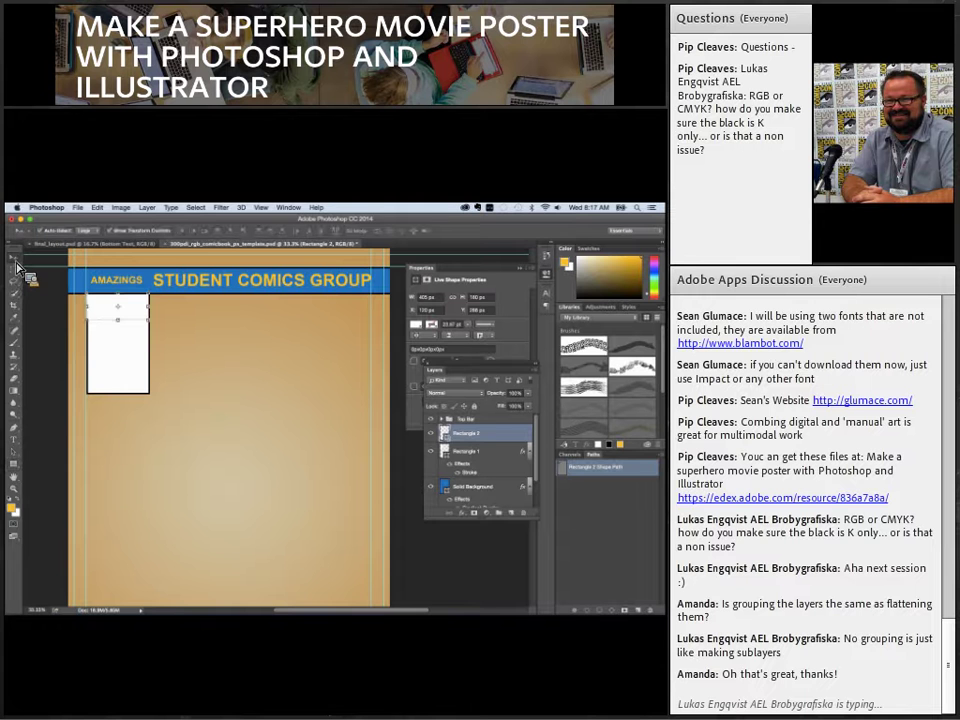
click(464, 513)
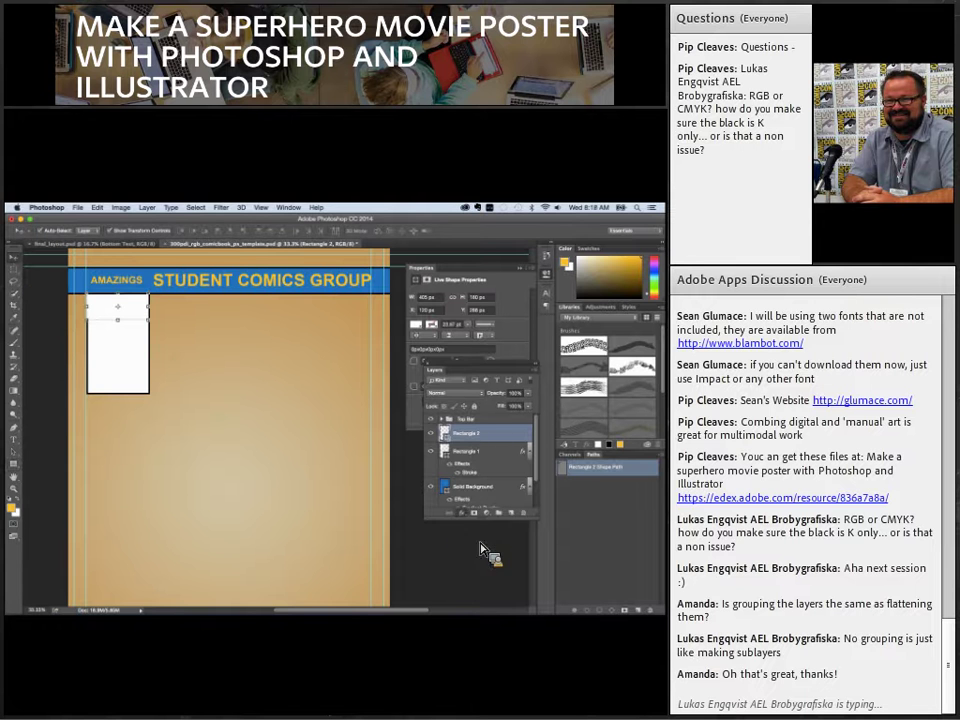
click(477, 539)
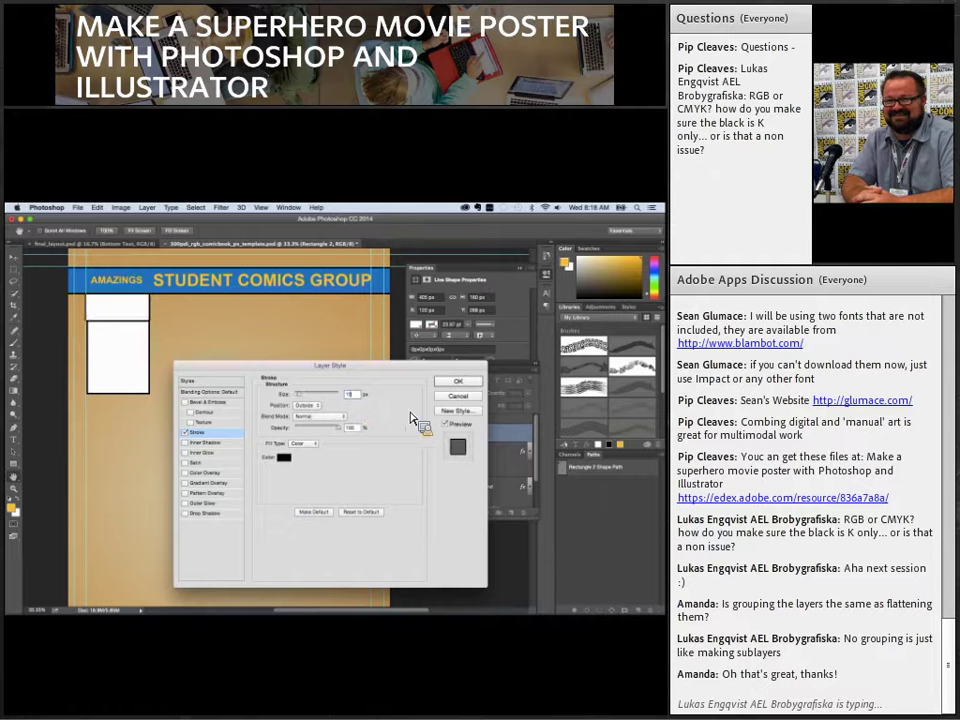
click(312, 405)
click(318, 417)
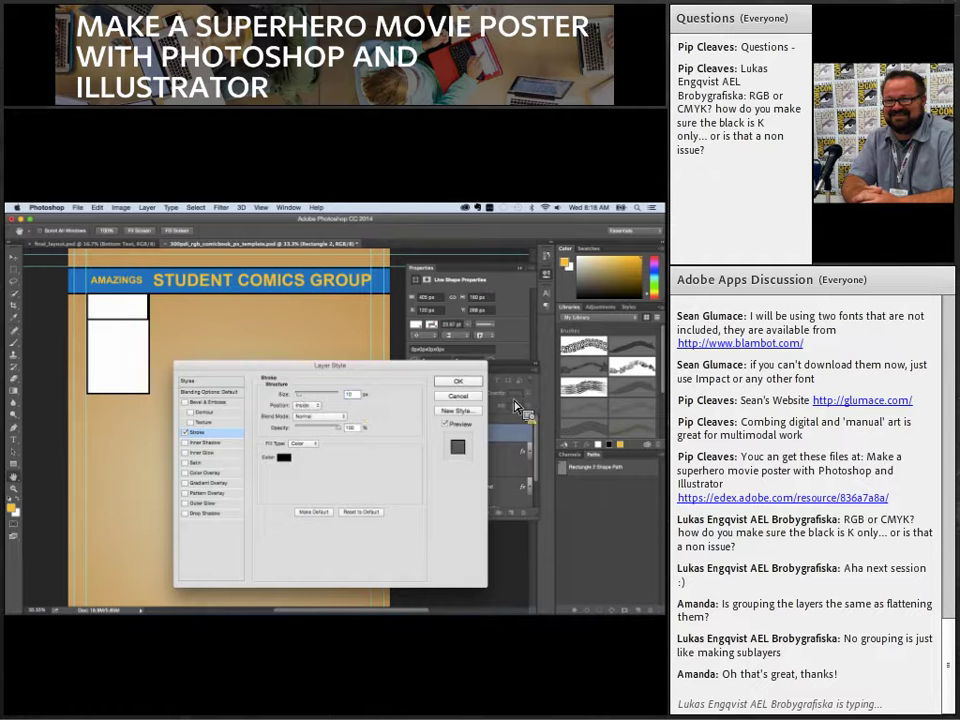
click(462, 382)
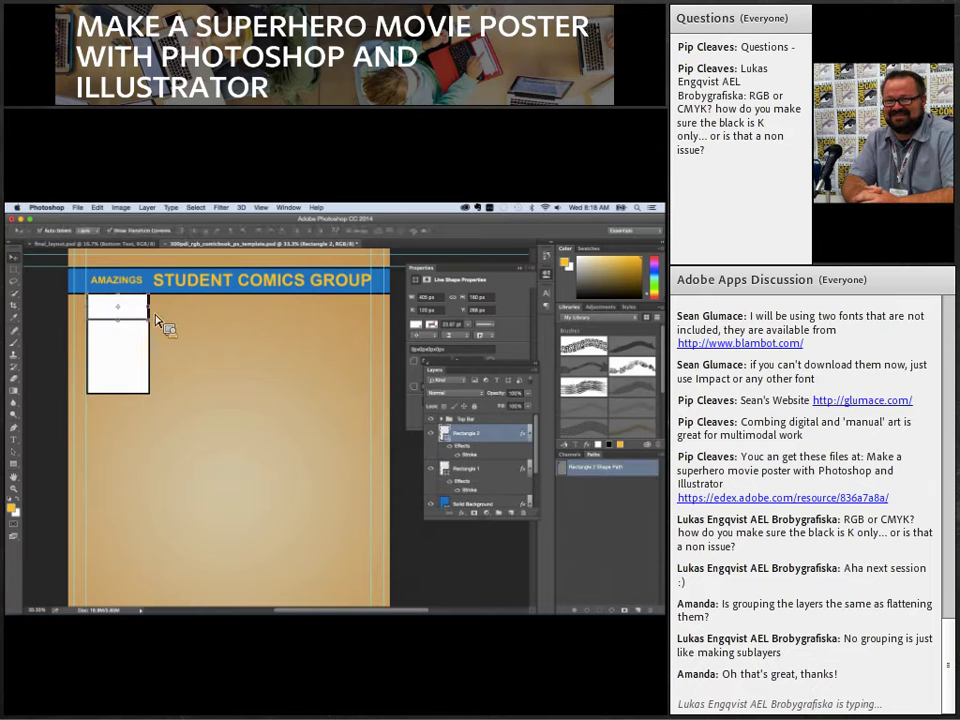
- Widen the small upper white rectangle to 414 px so its edge aligns with the corner box below
key(super+t)
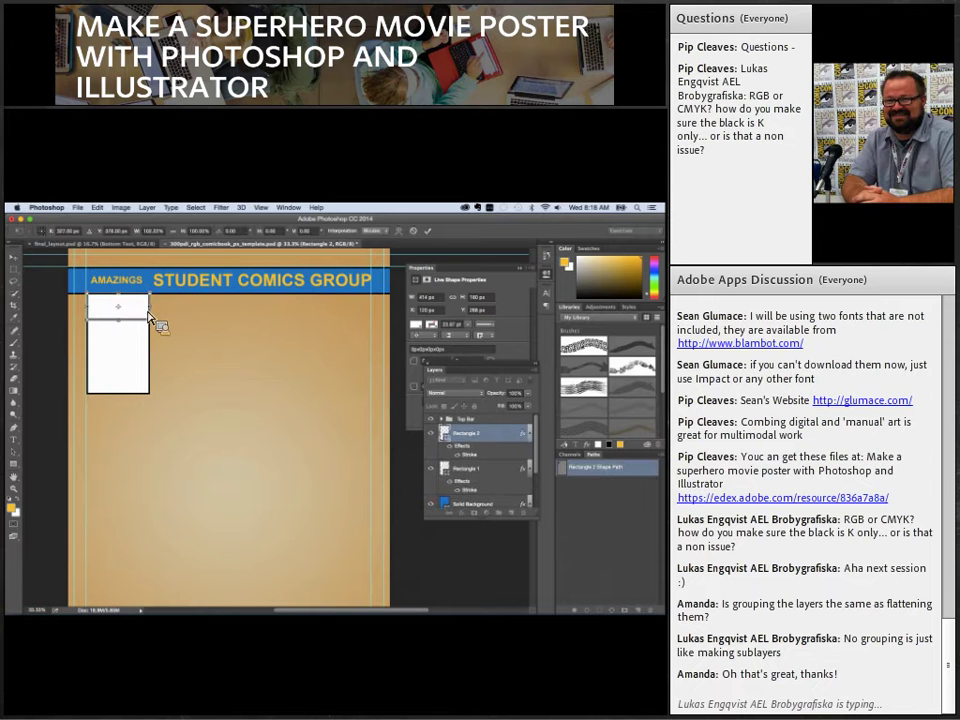
drag(144, 317, 152, 317)
key(Return)
click(162, 362)
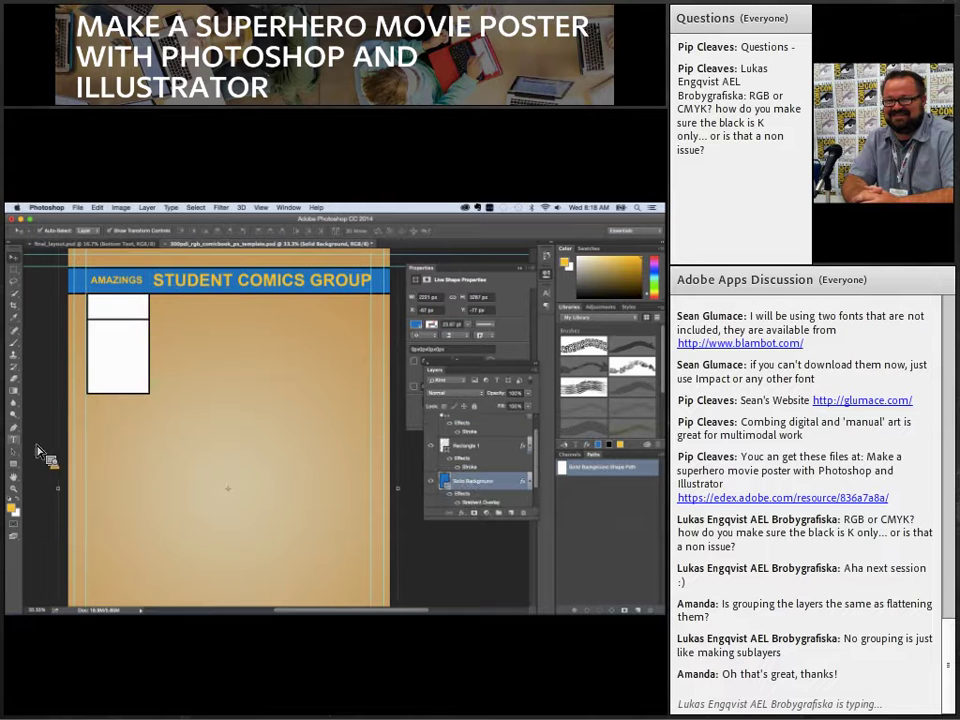
- Add the text 25¢ on the tan background beside the corner box and colour it black
click(125, 313)
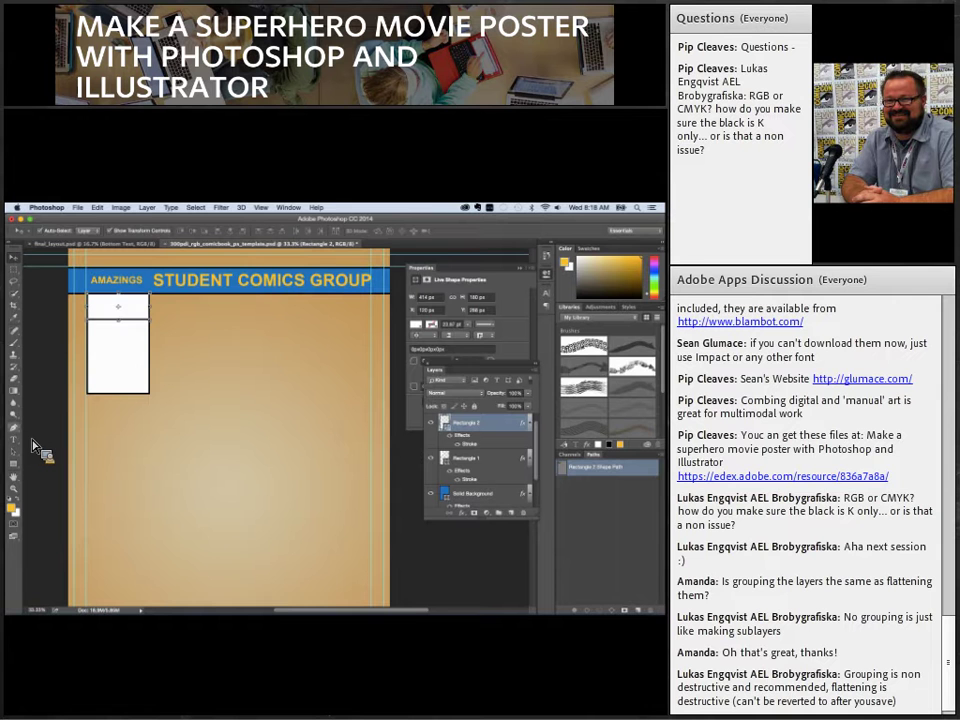
click(13, 439)
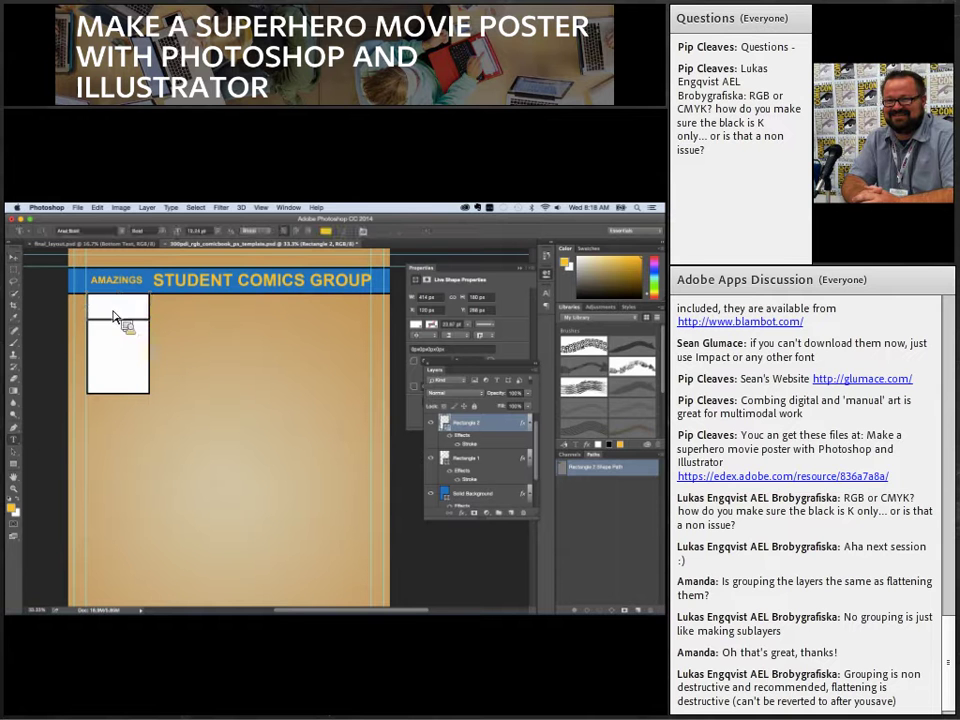
click(191, 327)
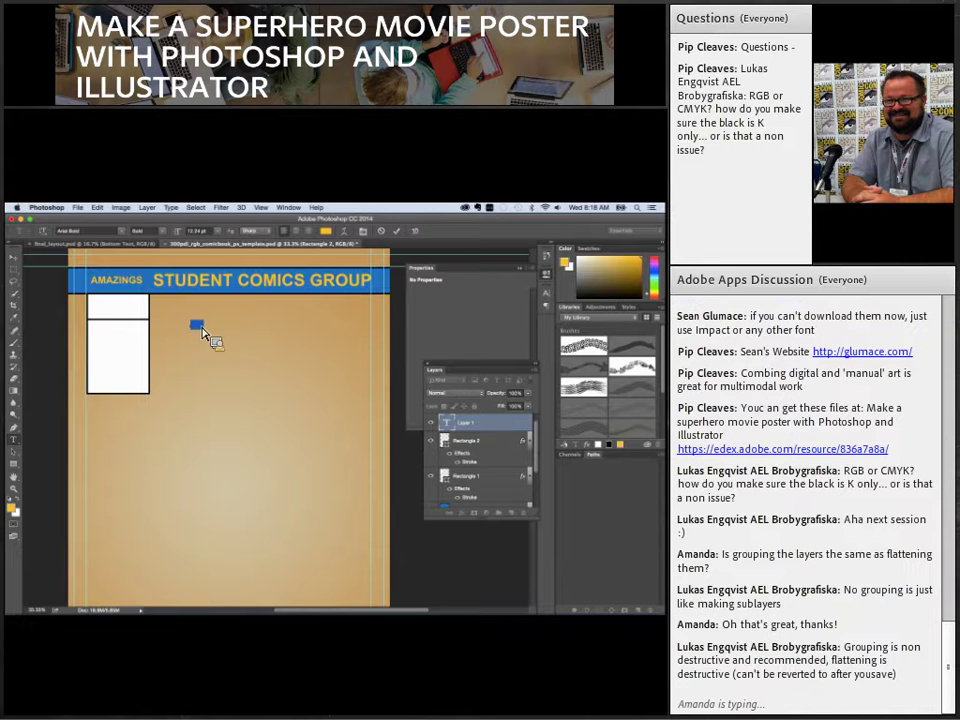
click(326, 232)
drag(500, 500, 530, 525)
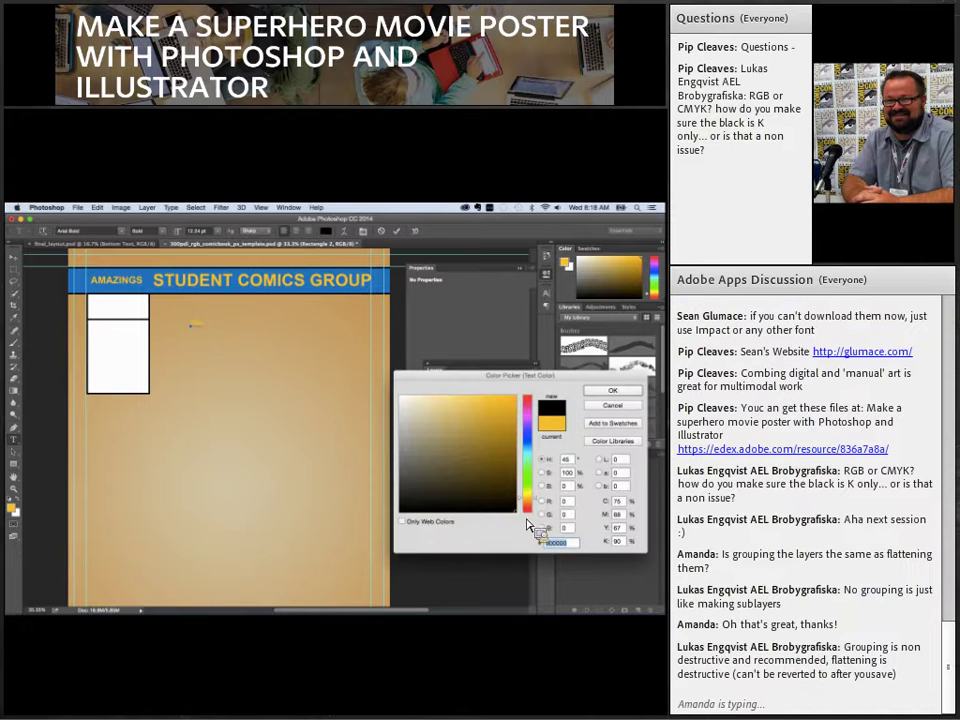
click(613, 391)
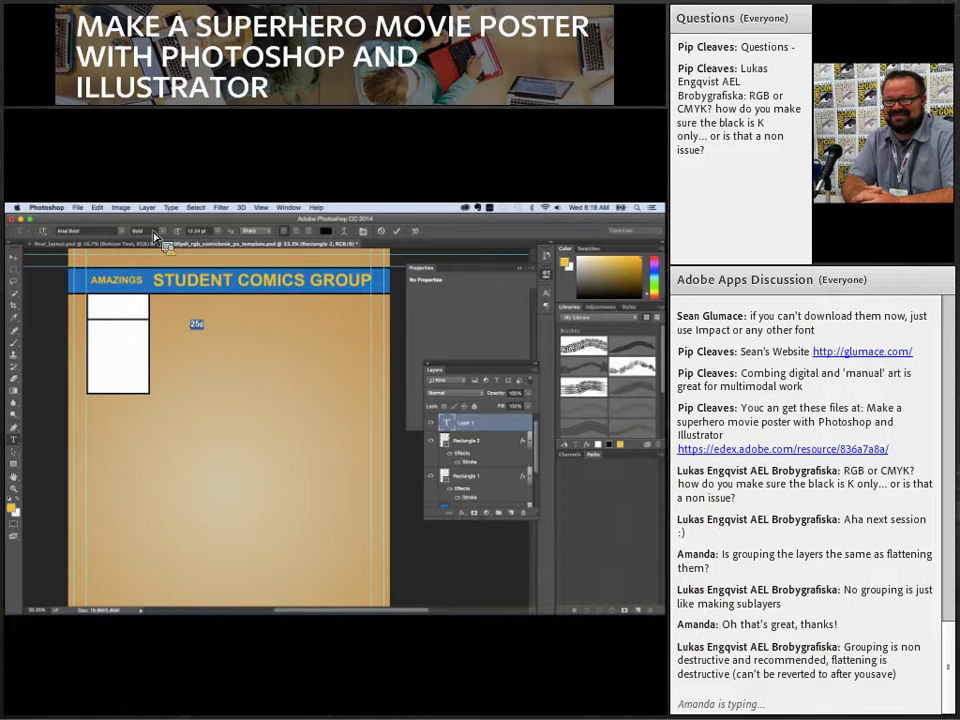
- Set the 25¢ text to Impact Regular, then enlarge it and place it in the left part of the upper white rectangle
click(97, 233)
text(pro)
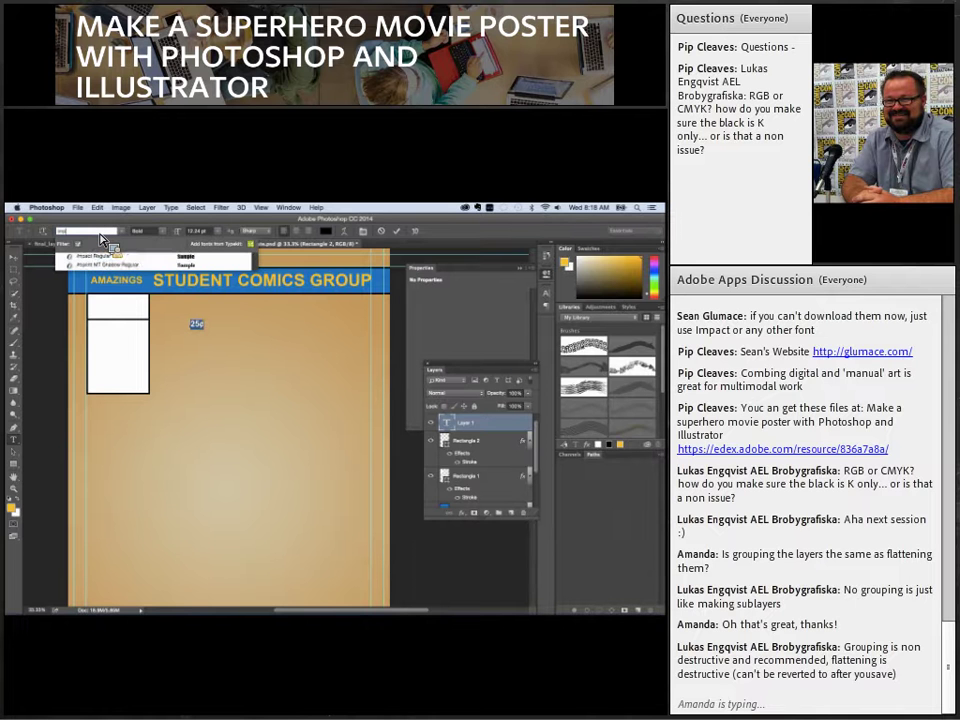
click(99, 256)
click(15, 257)
drag(210, 345, 107, 306)
key(Return)
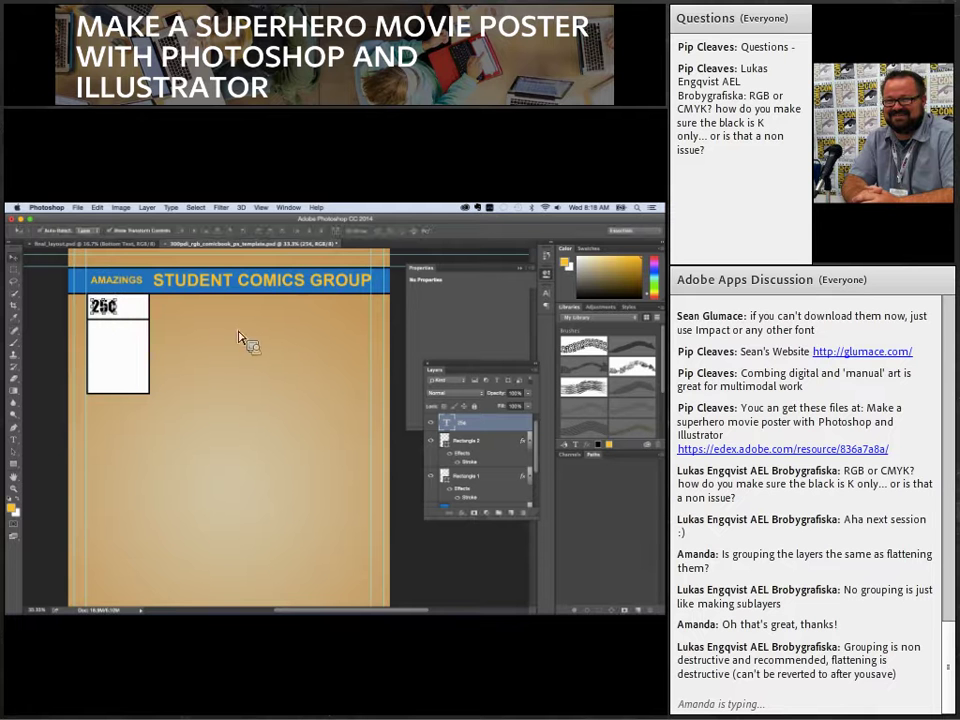
click(289, 364)
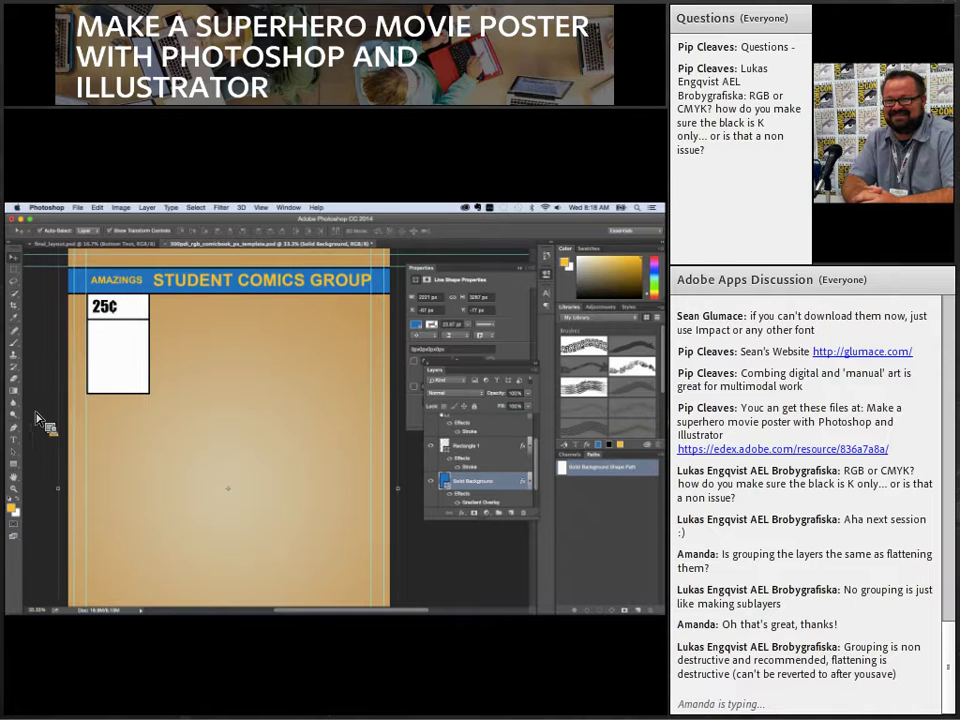
click(14, 438)
click(258, 428)
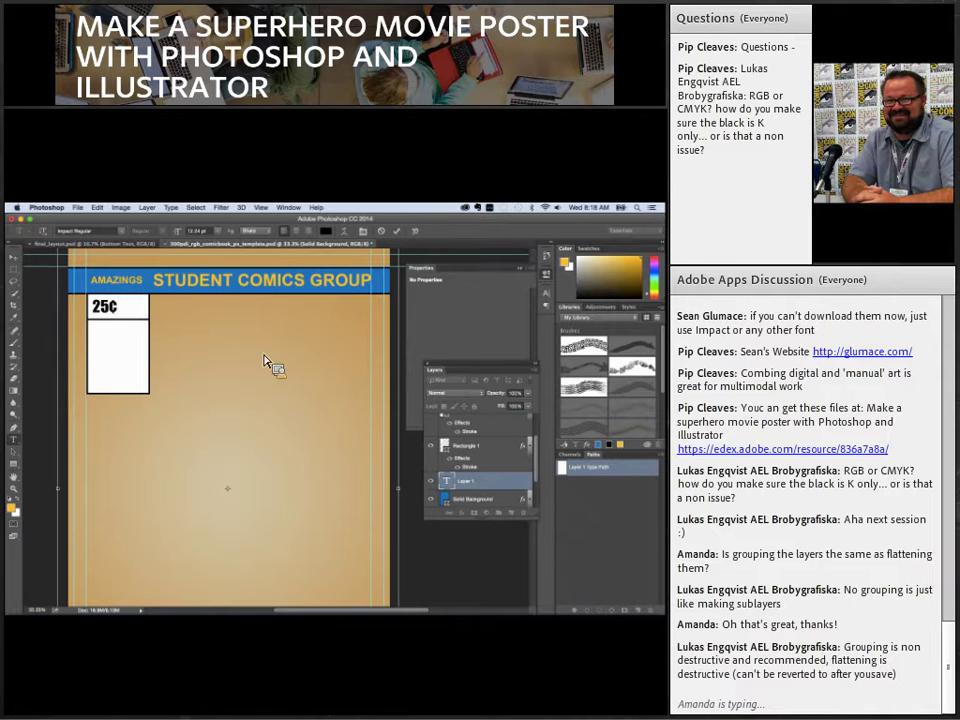
click(13, 268)
drag(468, 482, 524, 516)
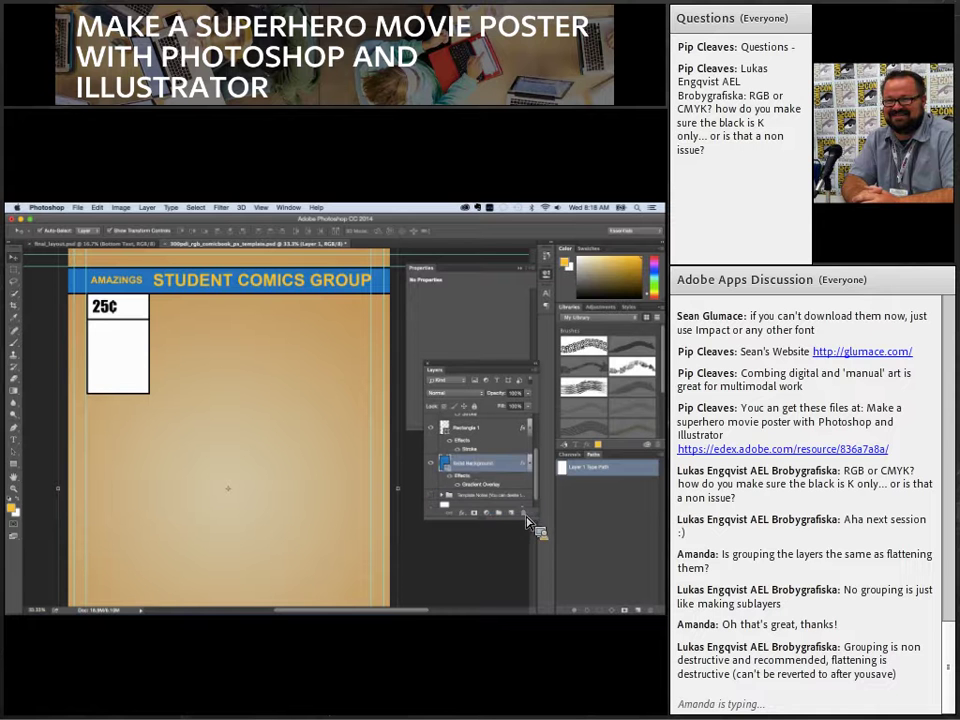
- Add centred black Impact text reading 151 over SEPT and fit it beside 25¢ in the upper white rectangle
click(14, 440)
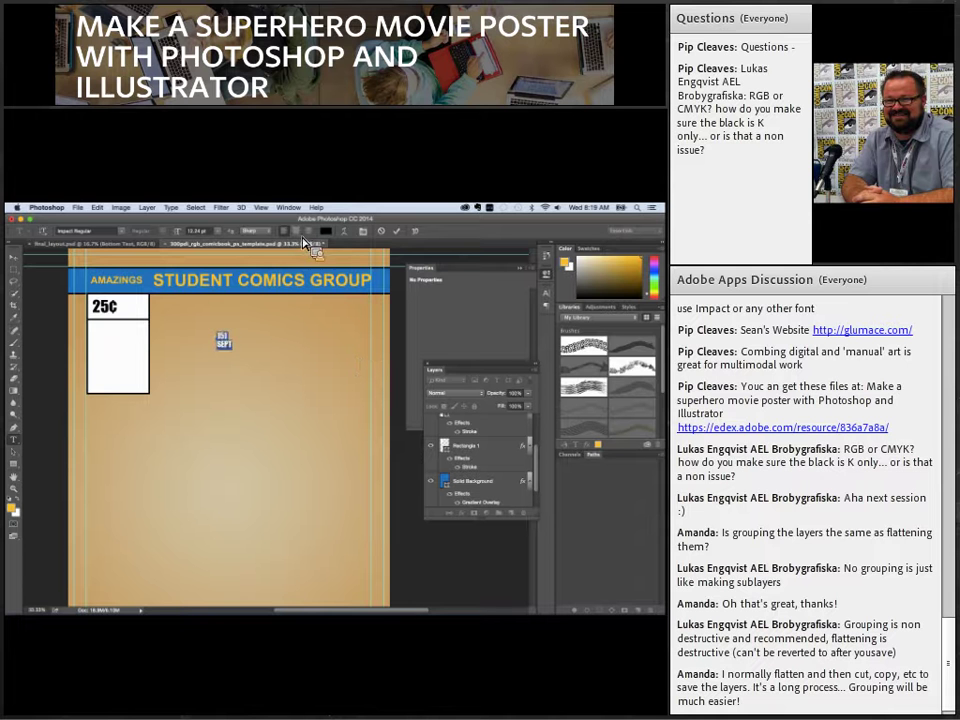
key(v)
drag(224, 341, 147, 320)
key(ctrl+t)
key(Return)
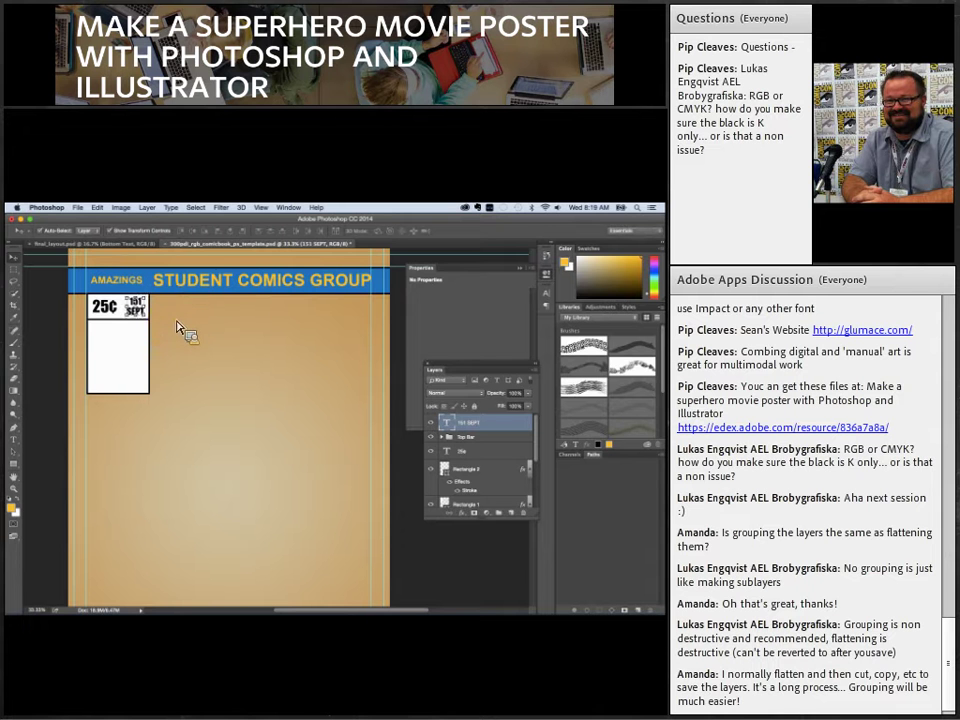
click(216, 386)
click(42, 360)
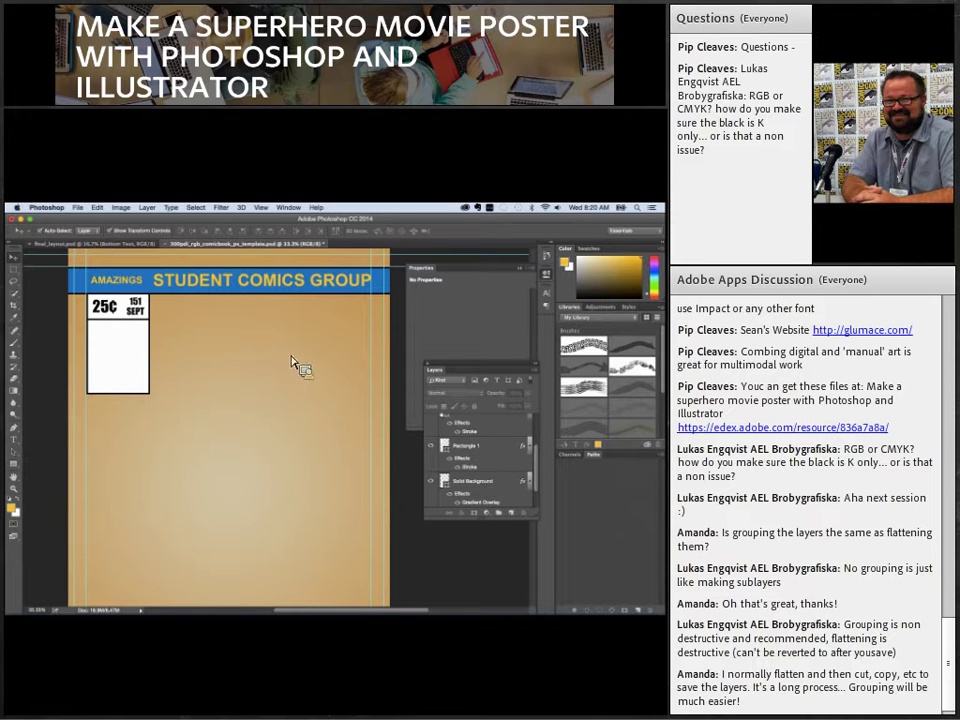
- Select the large white rectangle's layer, then open corner_image.jpg and copy the whole image
click(145, 356)
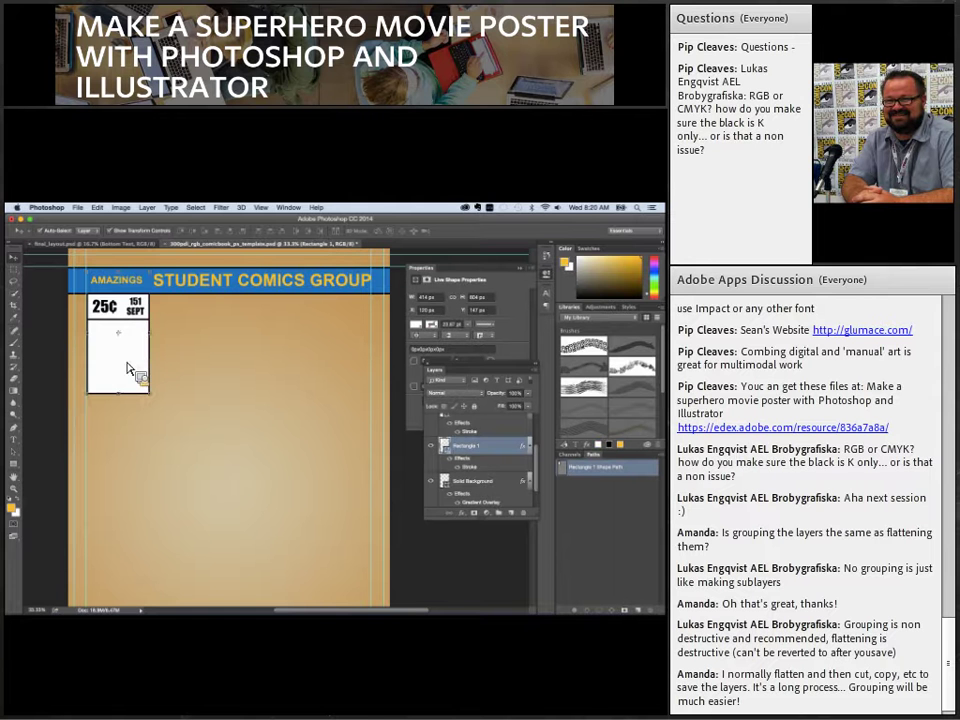
click(77, 207)
click(97, 229)
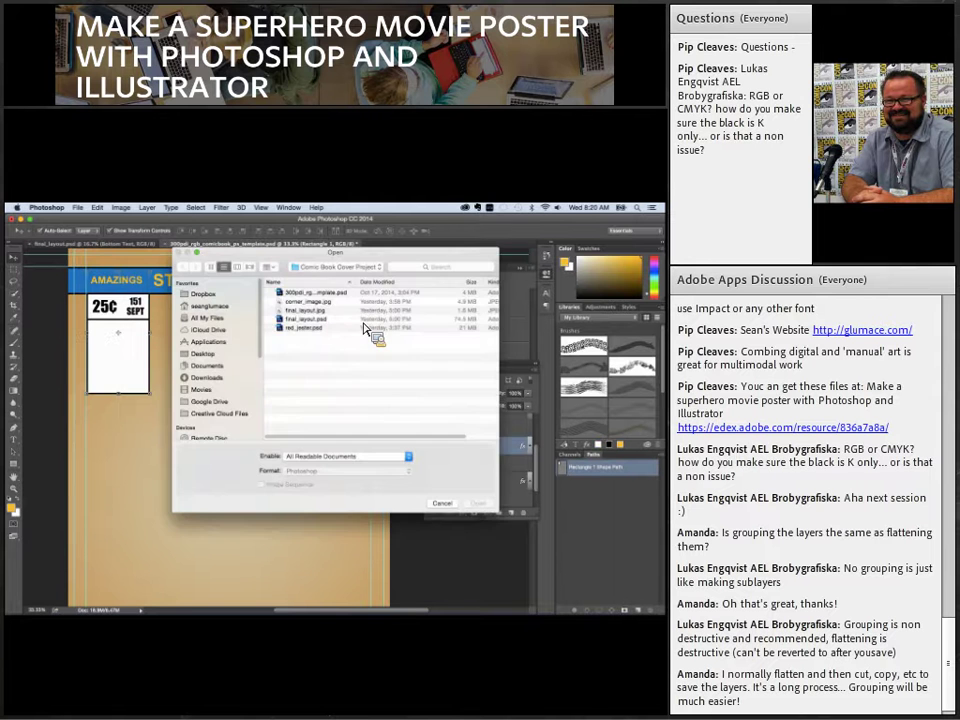
double_click(311, 303)
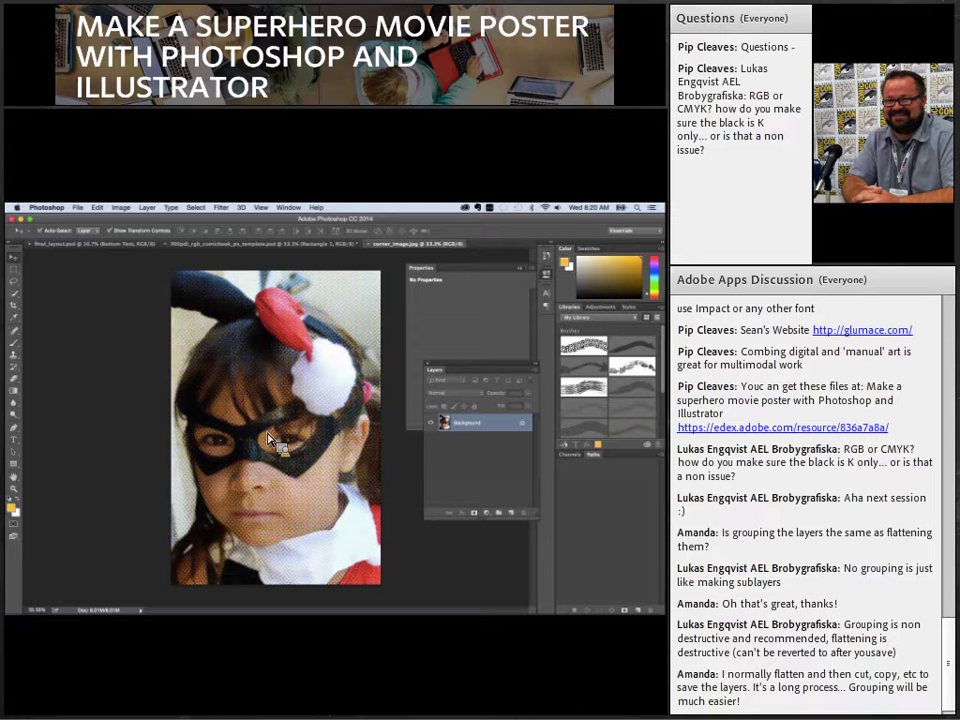
click(15, 273)
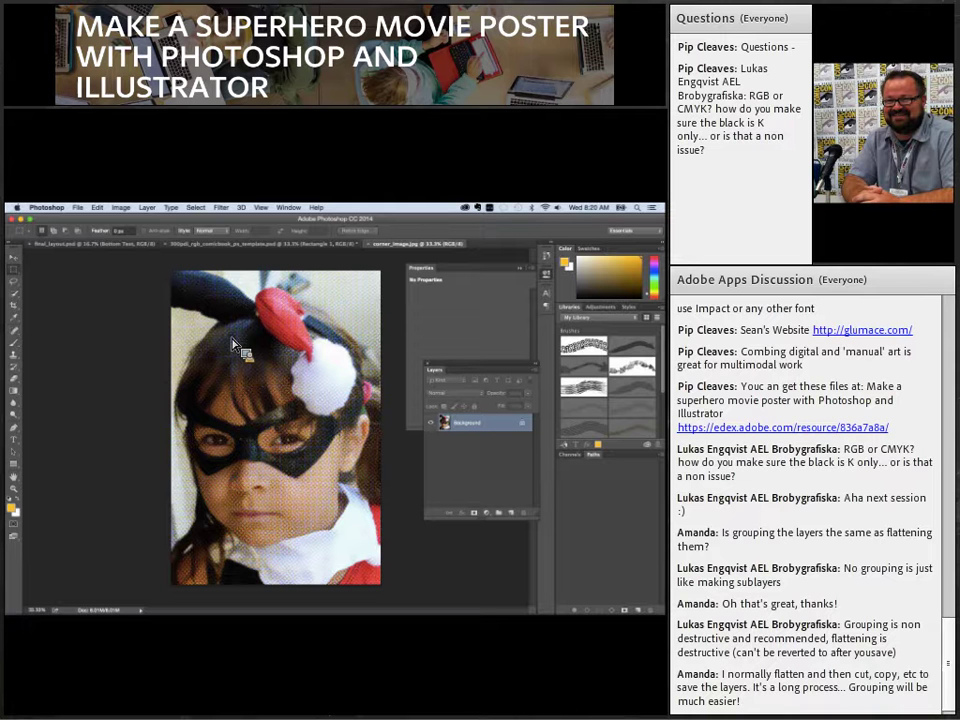
key(super+a)
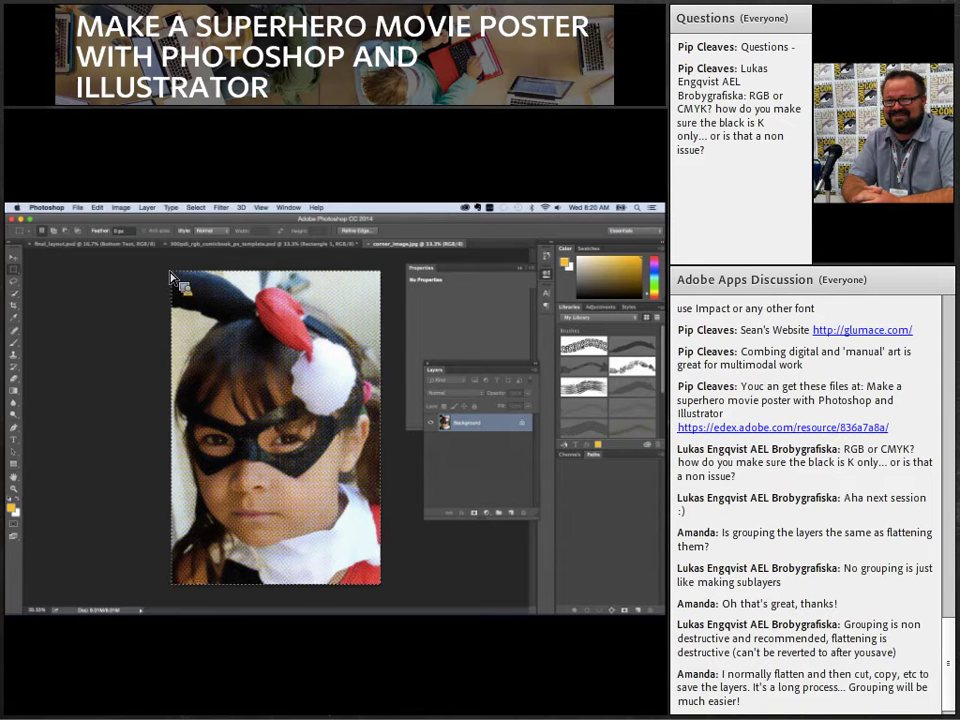
key(super+c)
- Back in the template, save the large white rectangle's path as Rectangle 1 Shape Path copy and load it as a selection
click(112, 244)
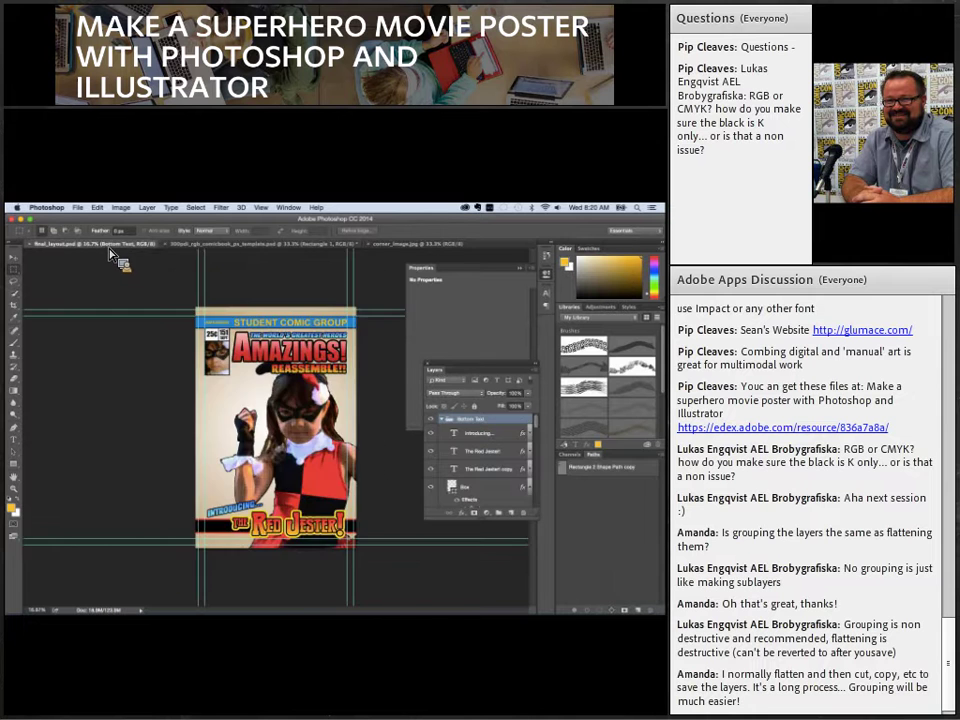
click(213, 244)
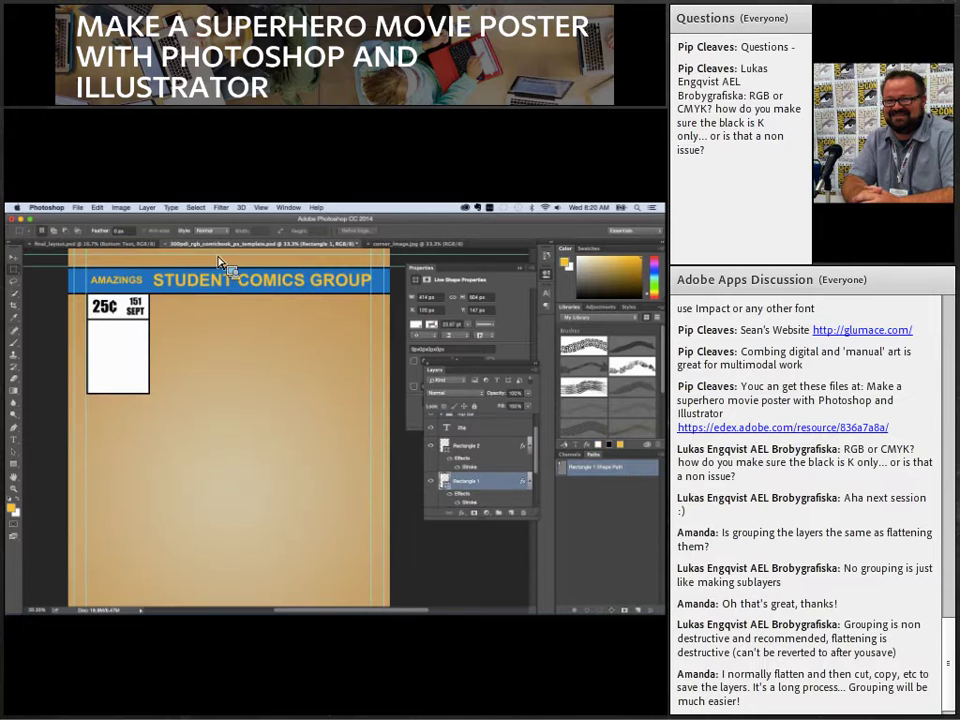
key(v)
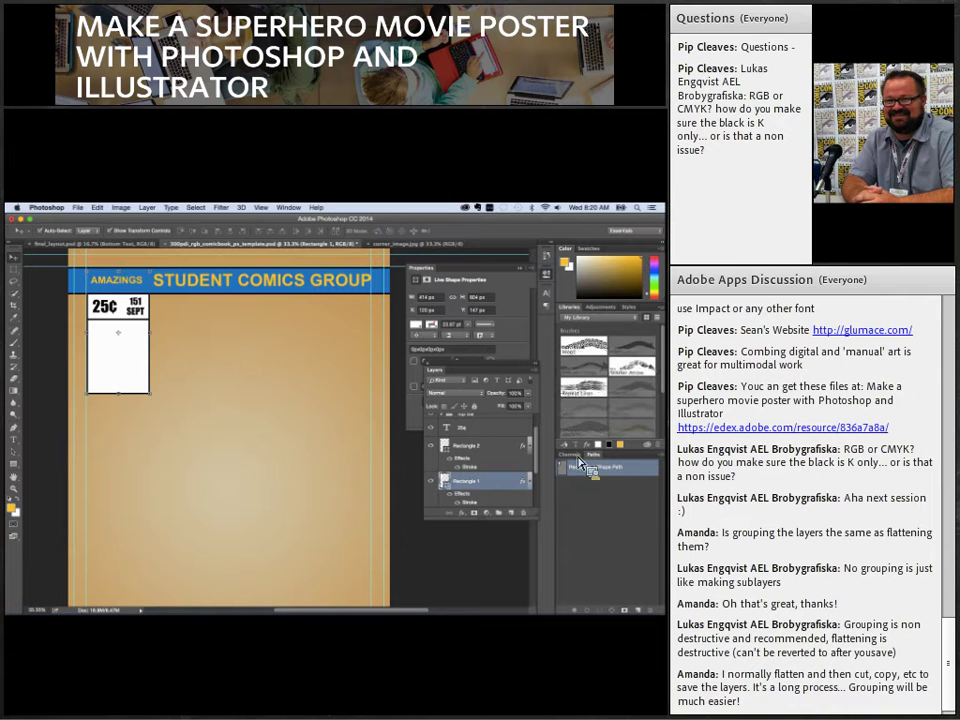
drag(604, 467, 592, 479)
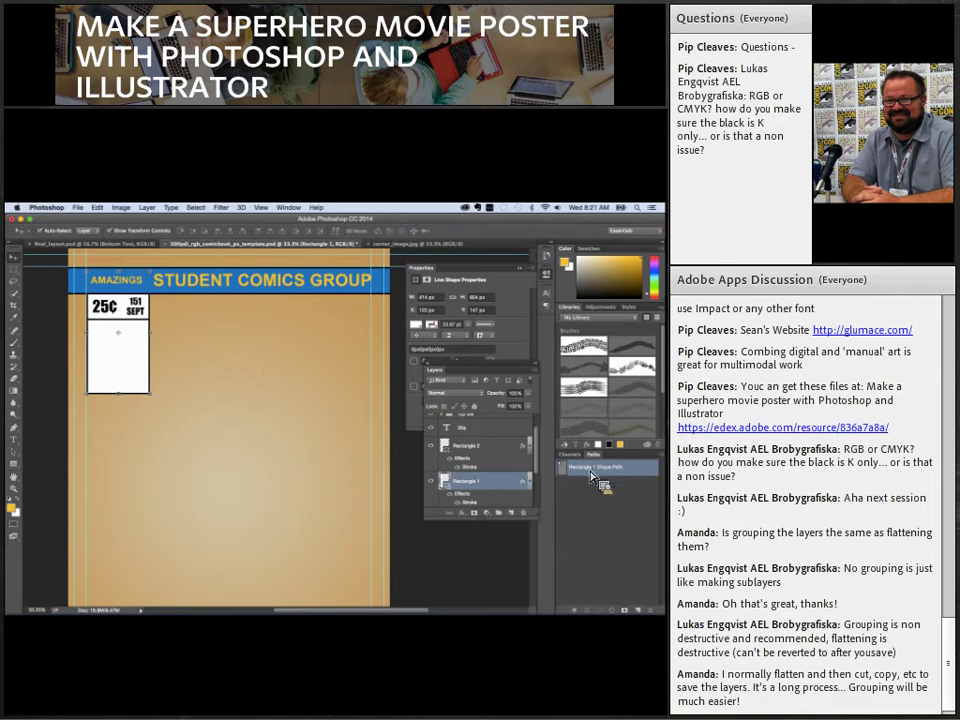
double_click(592, 479)
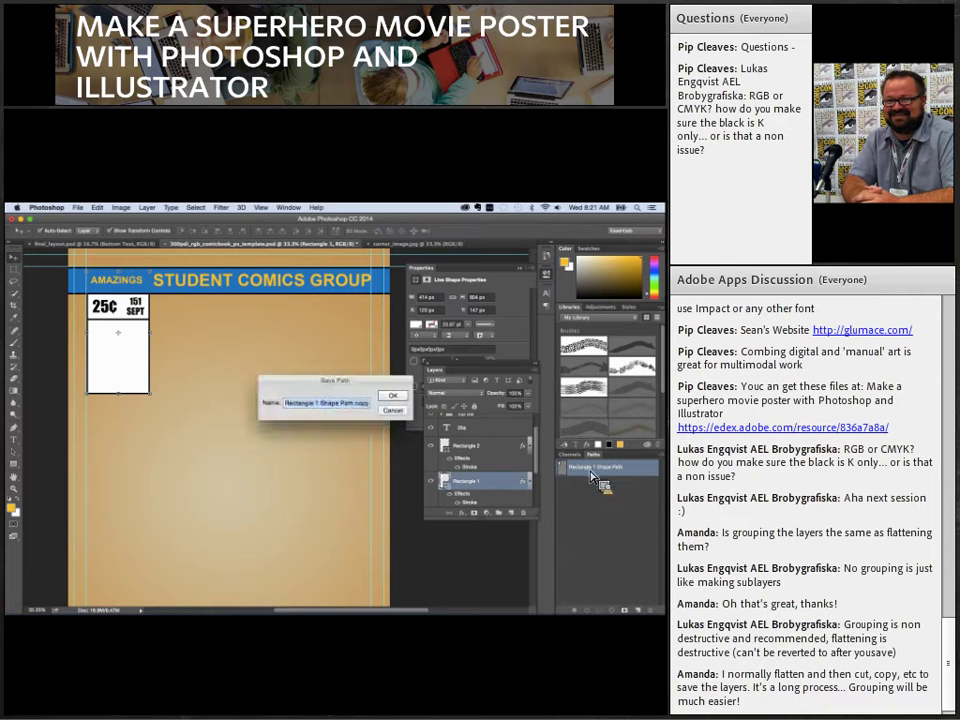
click(392, 396)
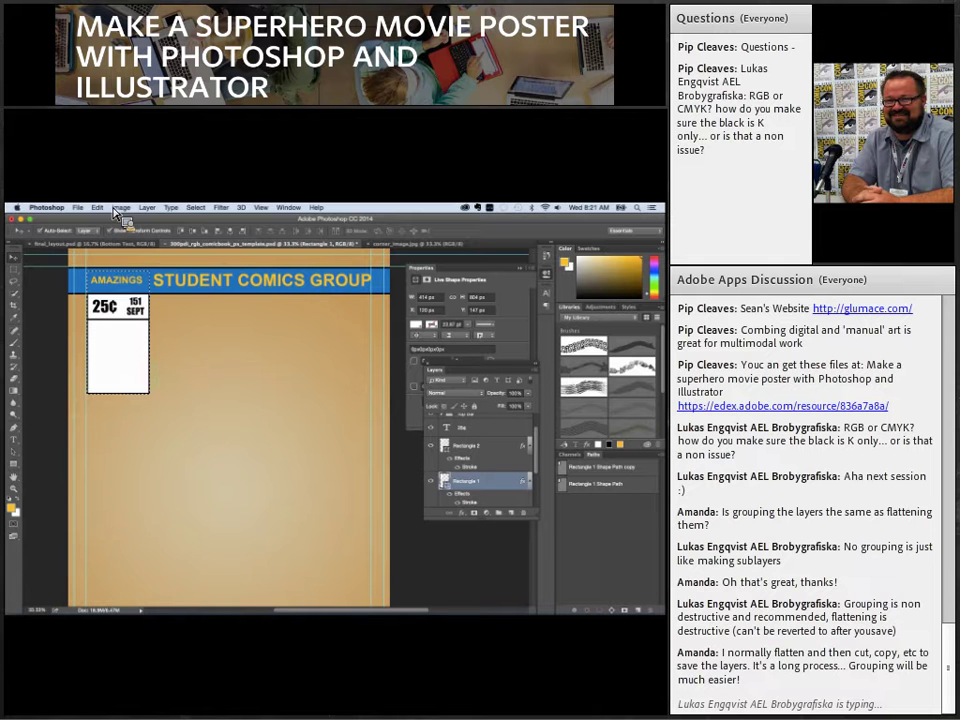
- Paste the copied photo into the selection and scale it down so the masked face fits the corner box
click(97, 207)
mouse_move(130, 300)
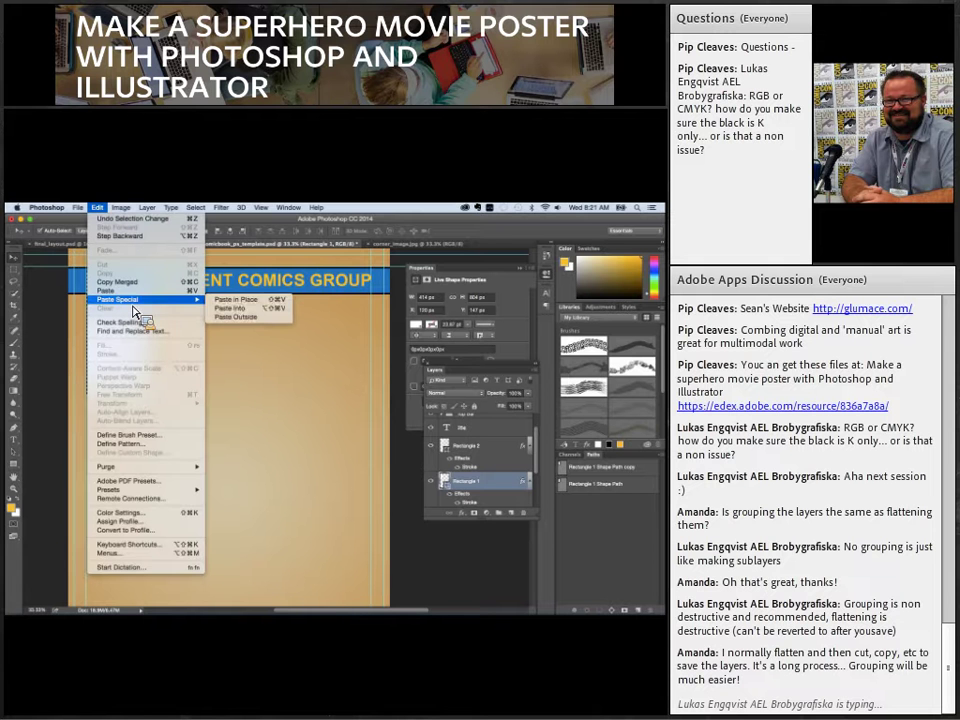
click(231, 309)
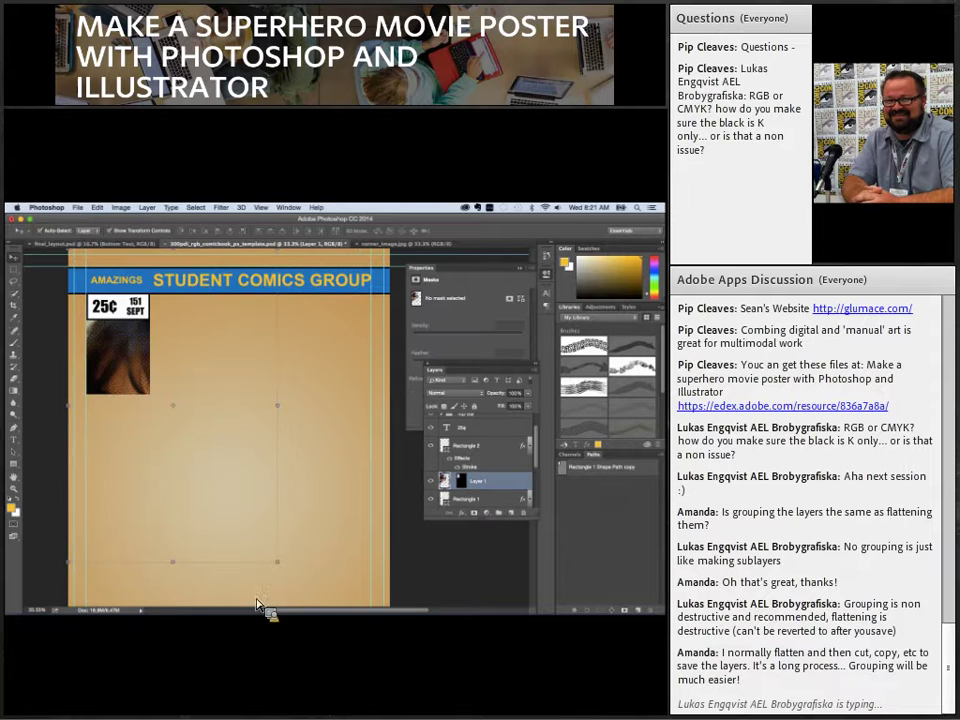
key(super+t)
drag(281, 572, 157, 408)
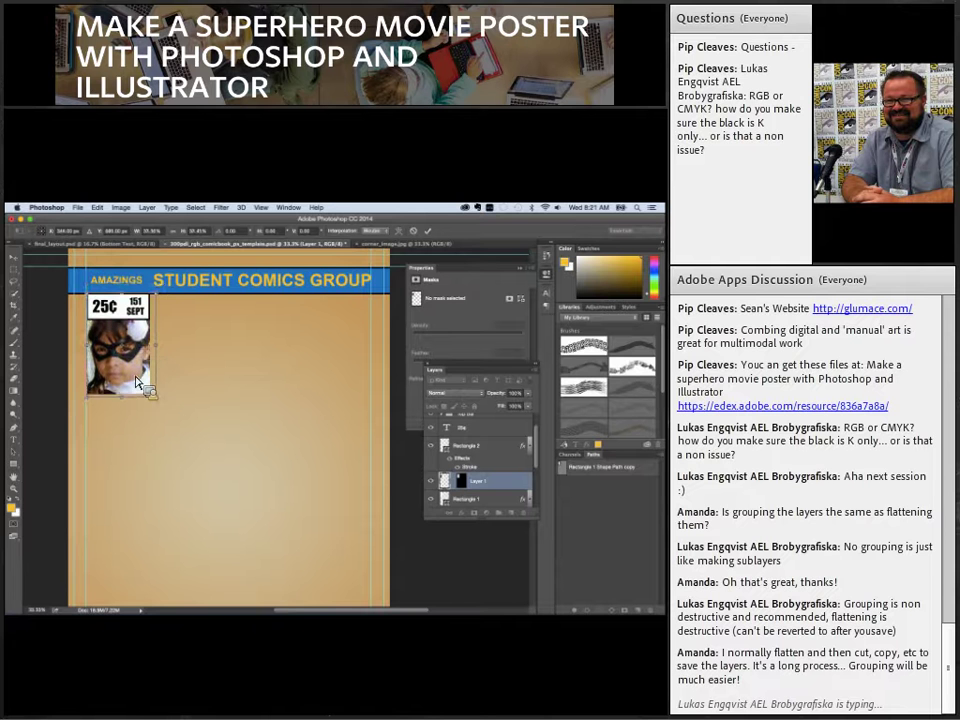
key(Return)
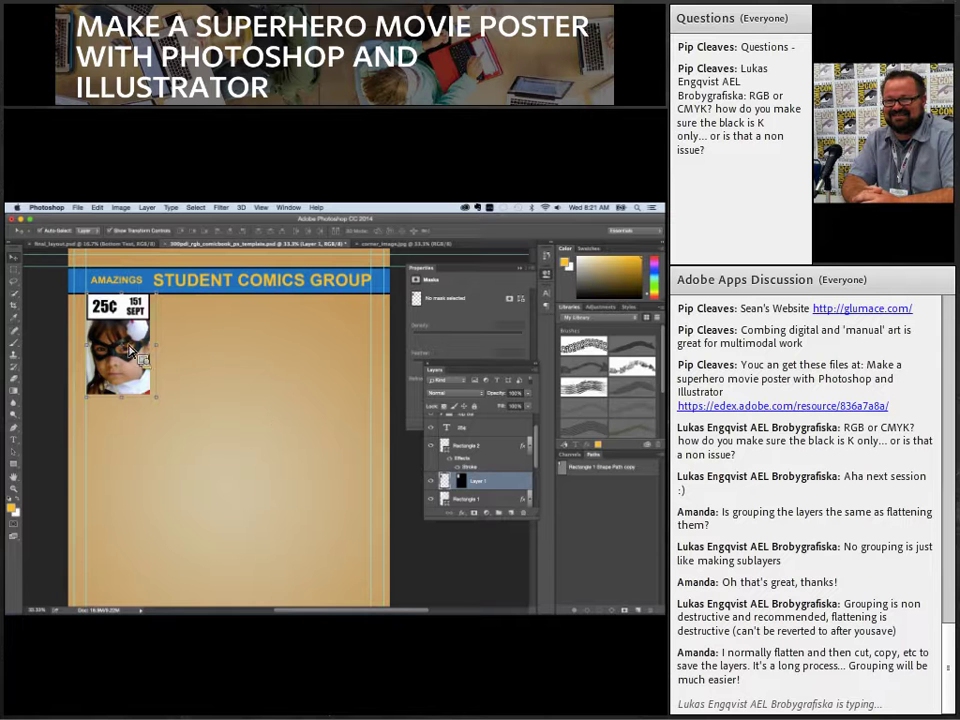
mouse_move(459, 493)
mouse_down()
mouse_move(484, 493)
mouse_move(461, 483)
mouse_up()
mouse_move(461, 487)
mouse_down()
mouse_move(455, 495)
mouse_move(345, 370)
mouse_move(125, 283)
mouse_move(165, 378)
mouse_move(148, 386)
mouse_move(264, 407)
mouse_move(456, 495)
mouse_move(491, 501)
mouse_move(495, 516)
mouse_move(473, 527)
mouse_move(460, 508)
mouse_up()
key(super+z)
- Add a 10 px black stroke positioned inside to the corner-box photo layer and deselect the layer
click(461, 512)
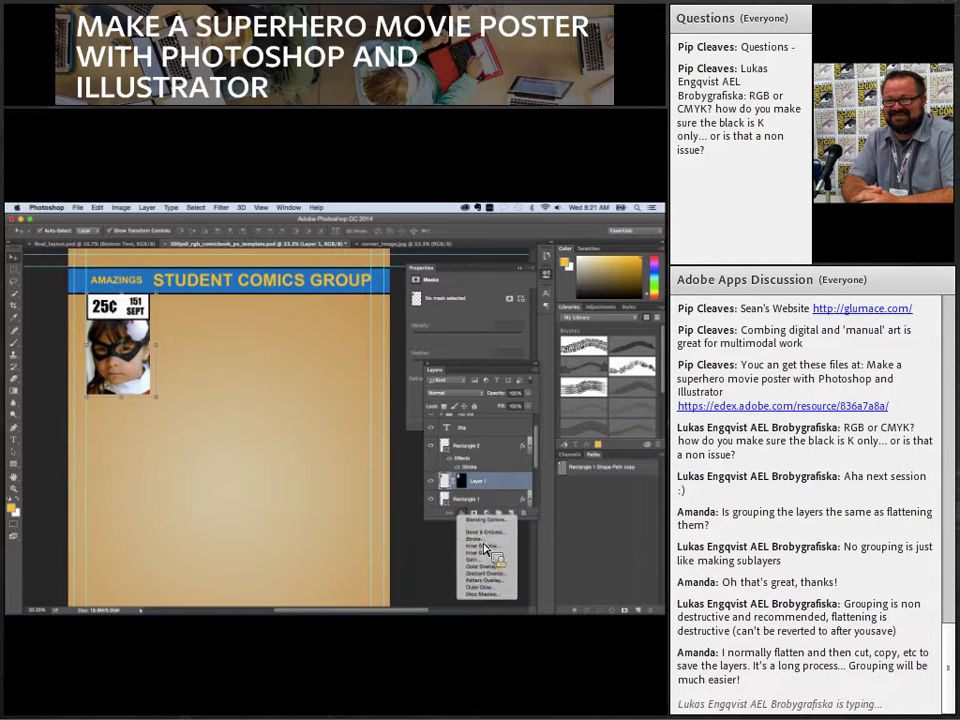
click(490, 554)
double_click(358, 398)
click(307, 405)
click(310, 417)
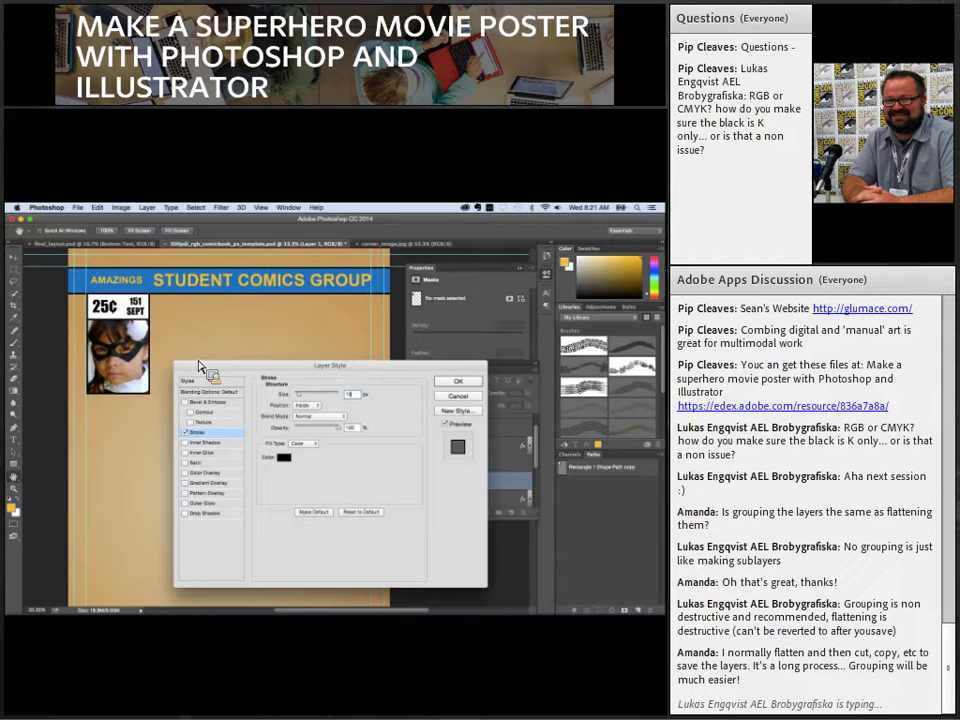
click(458, 381)
drag(535, 481, 134, 403)
key(Escape)
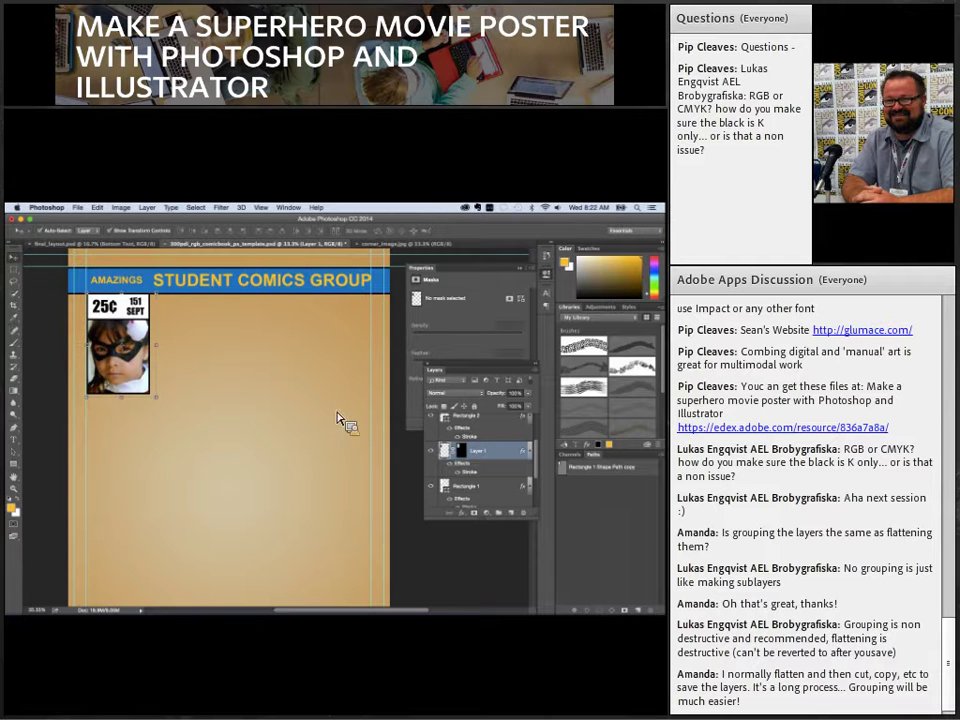
click(368, 418)
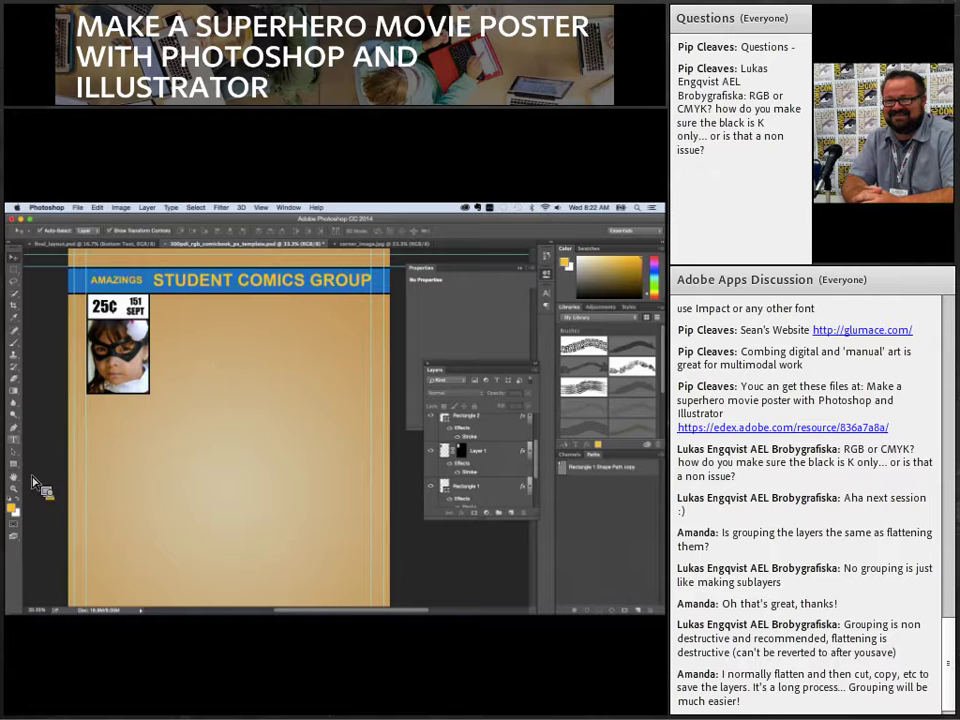
- Add black Impact text reading AMAZINGS beside the corner box and scale it up to nearly the remaining cover width
key(t)
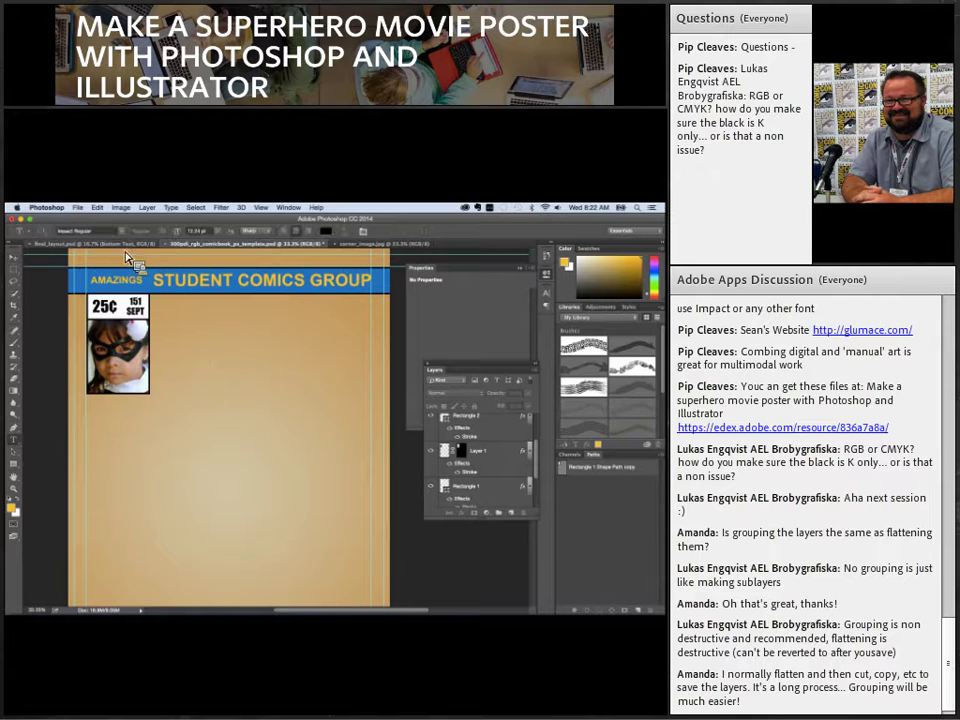
click(40, 243)
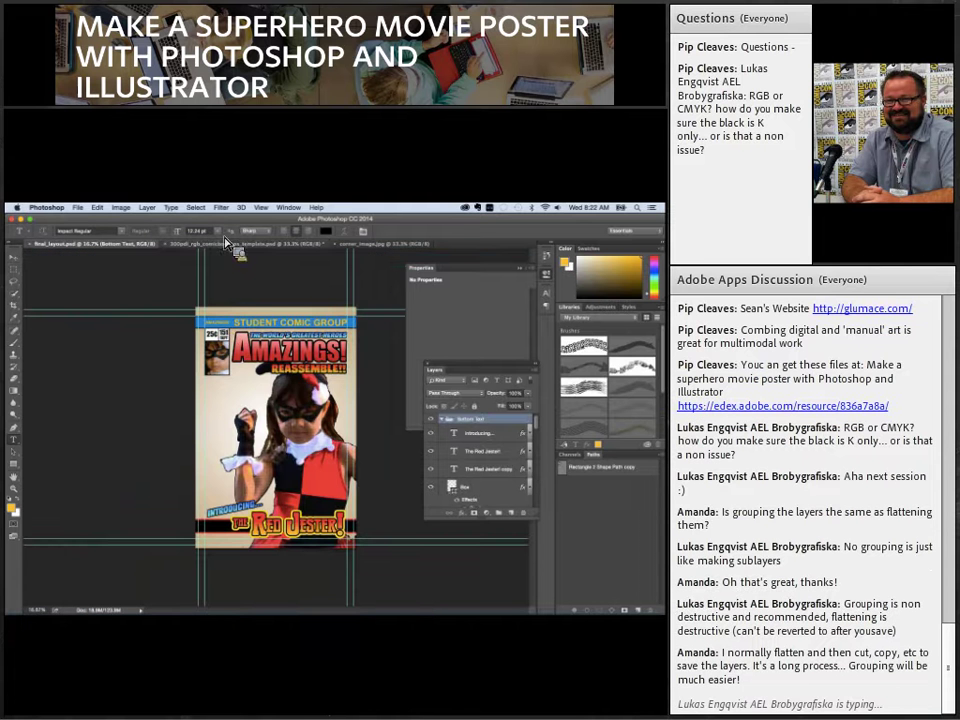
click(225, 245)
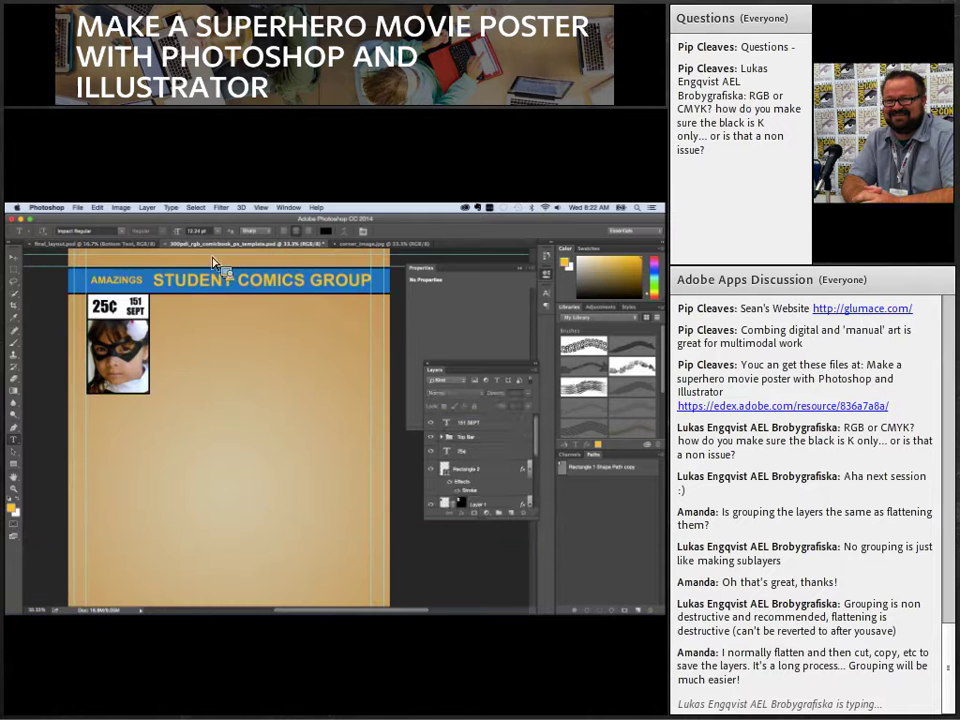
click(178, 372)
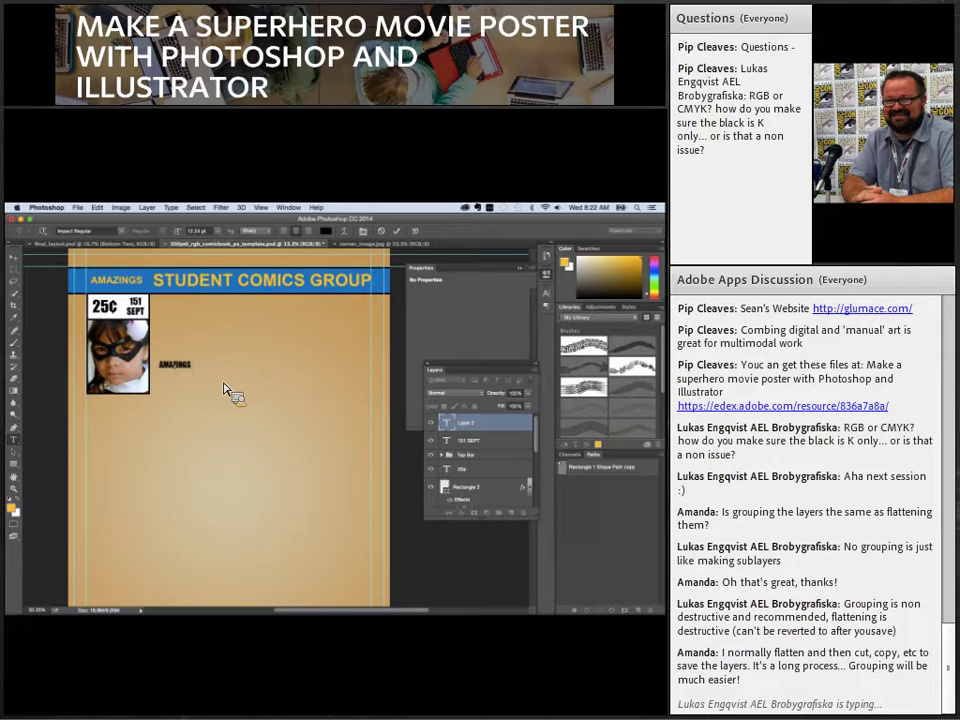
key(super+Return)
key(v)
drag(192, 369, 364, 476)
key(Return)
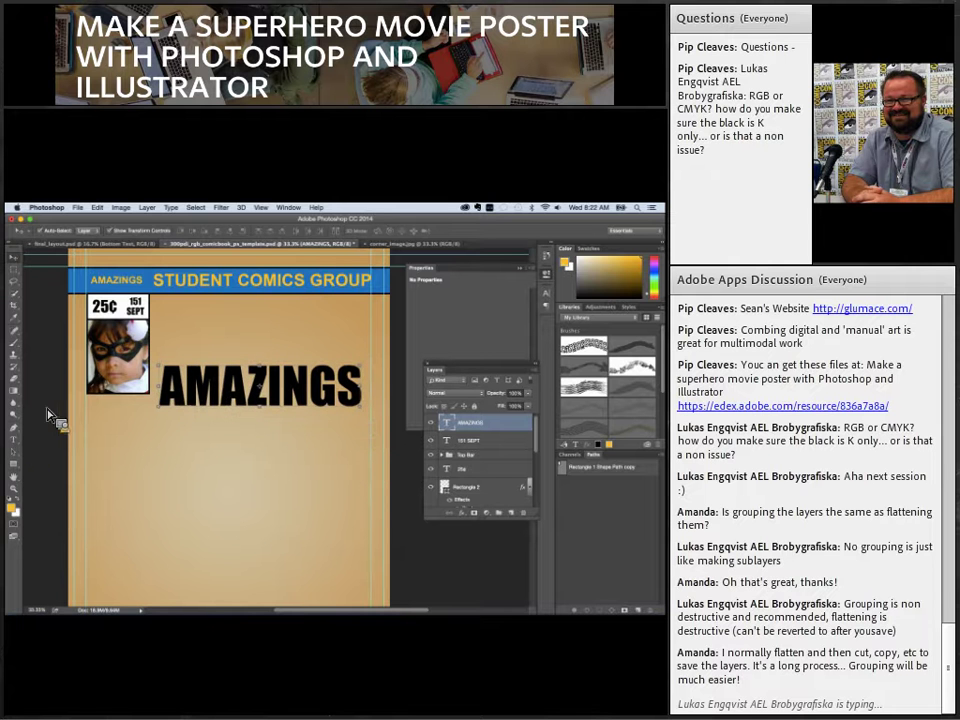
- Set the first letter A of the AMAZINGS title to 120 pt and move the title up beneath the blue bar
click(13, 439)
drag(187, 404, 160, 400)
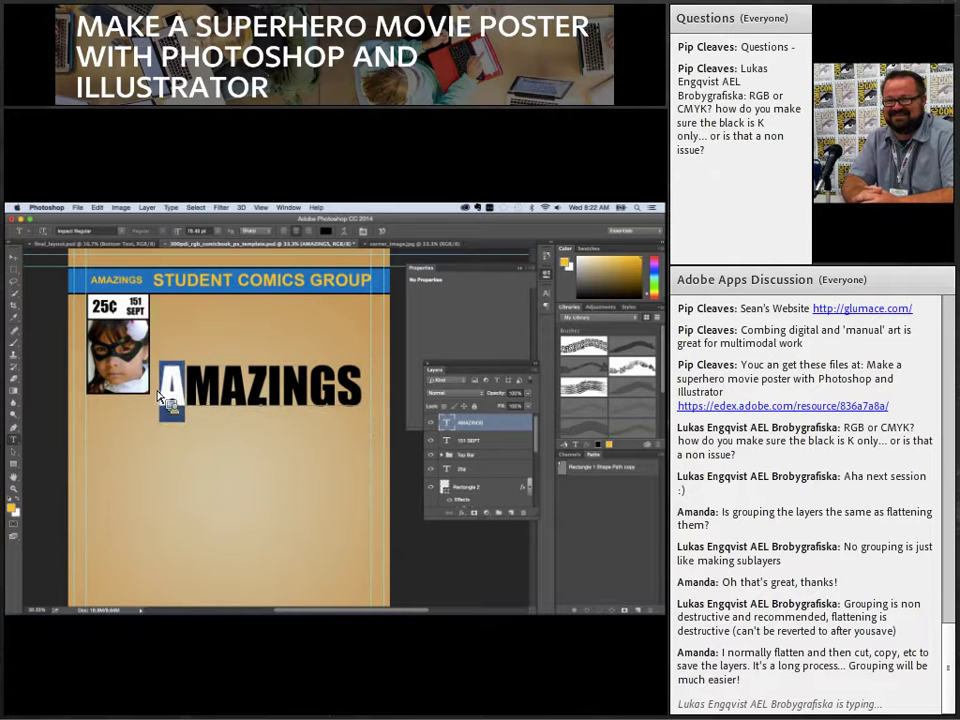
click(288, 208)
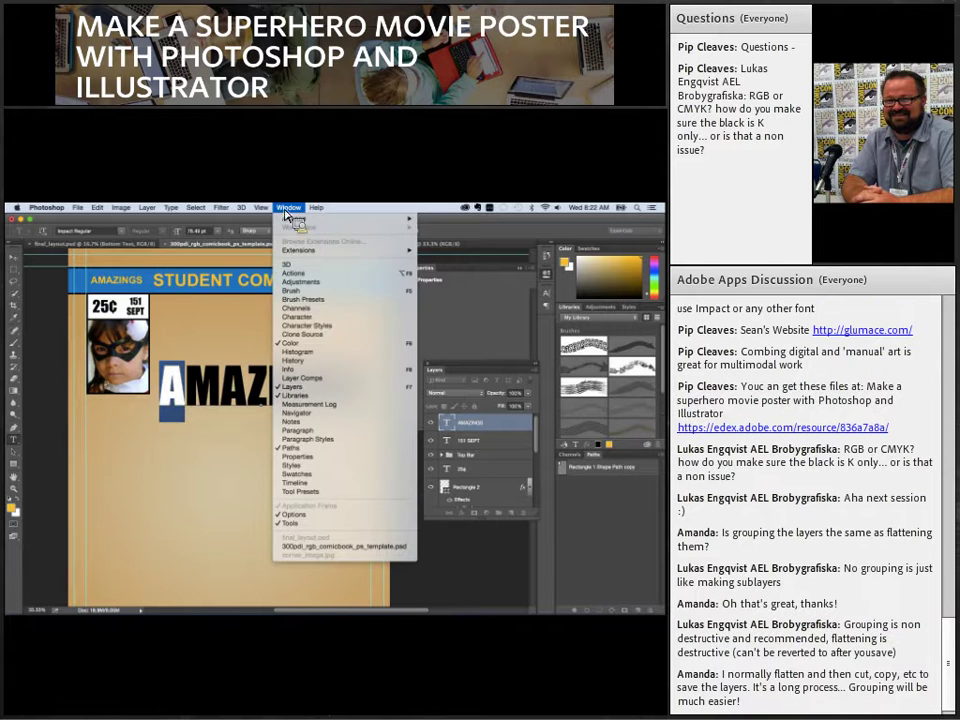
click(298, 316)
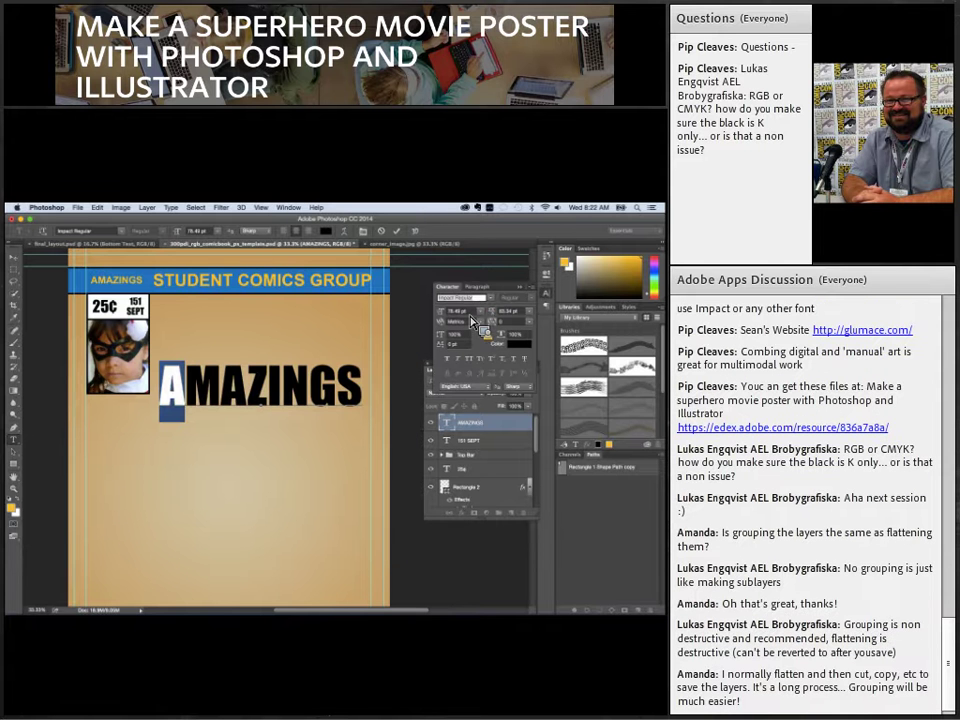
click(438, 312)
text(1120)
key(Return)
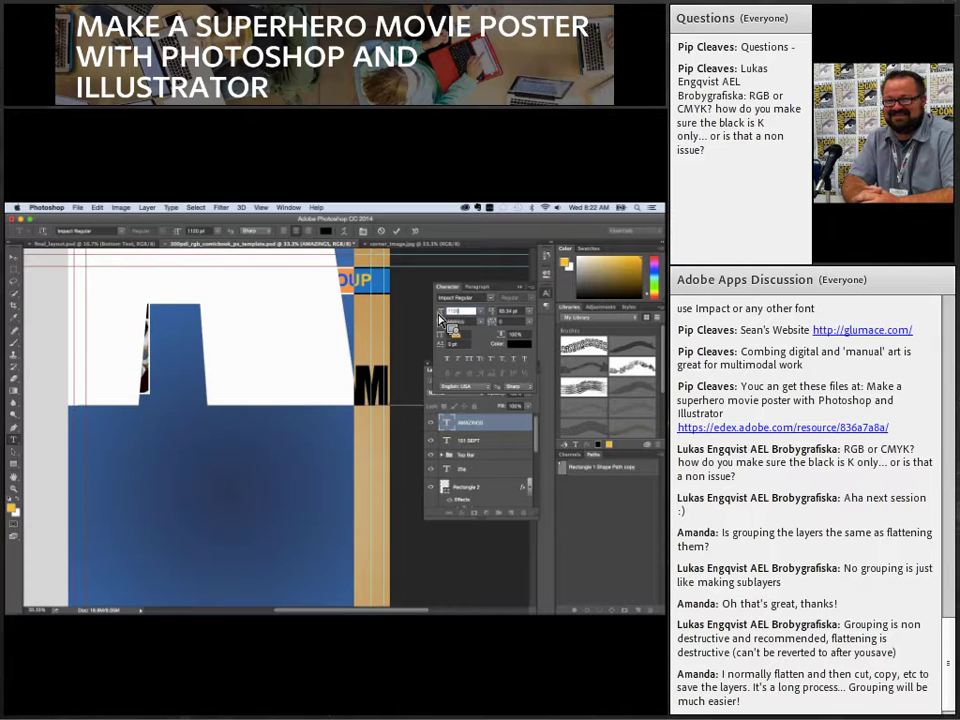
key(BackSpace)
key(BackSpace)
key(BackSpace)
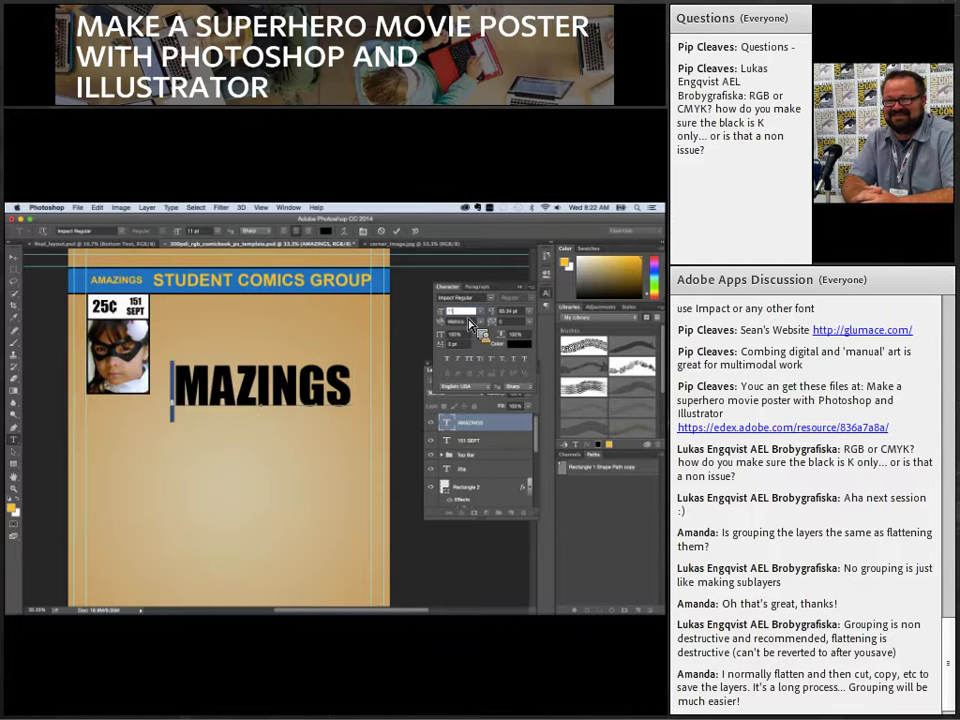
text(20)
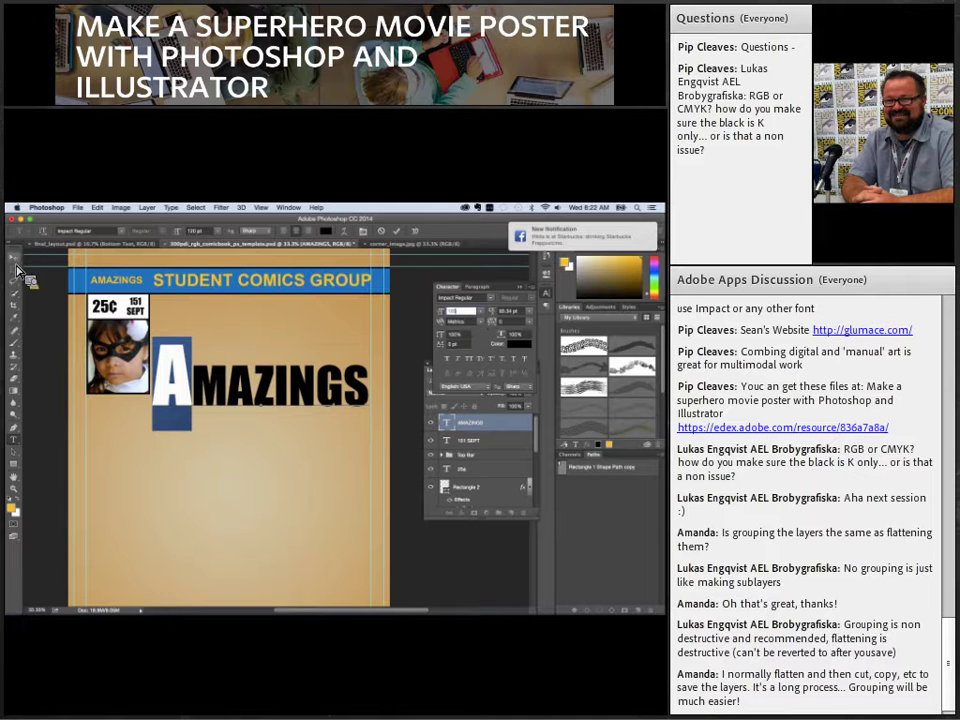
key(ctrl+Return)
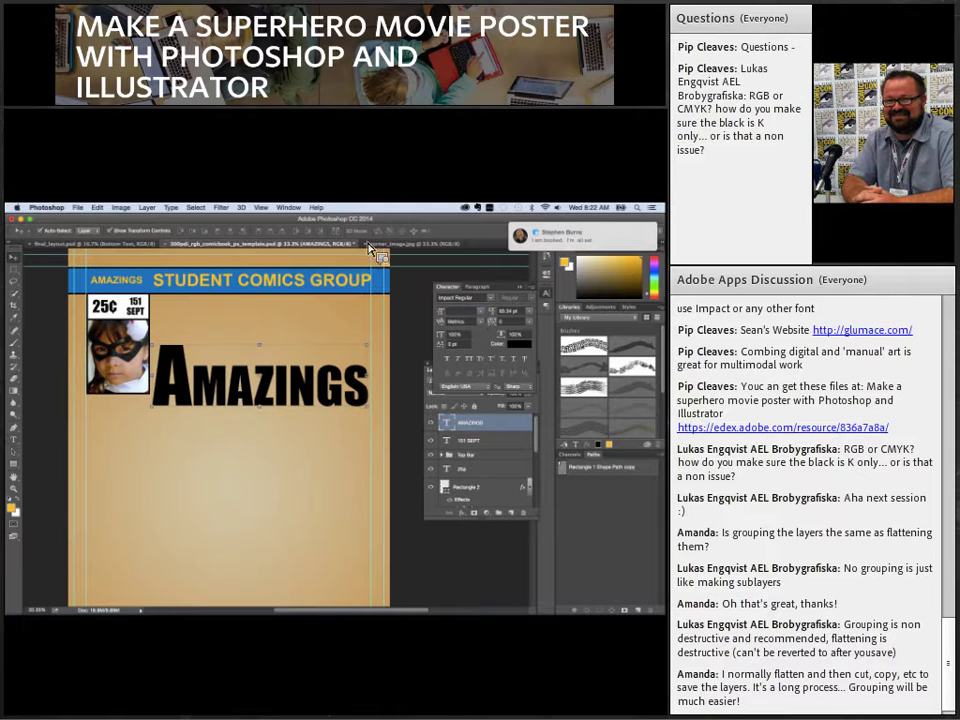
drag(300, 403, 298, 370)
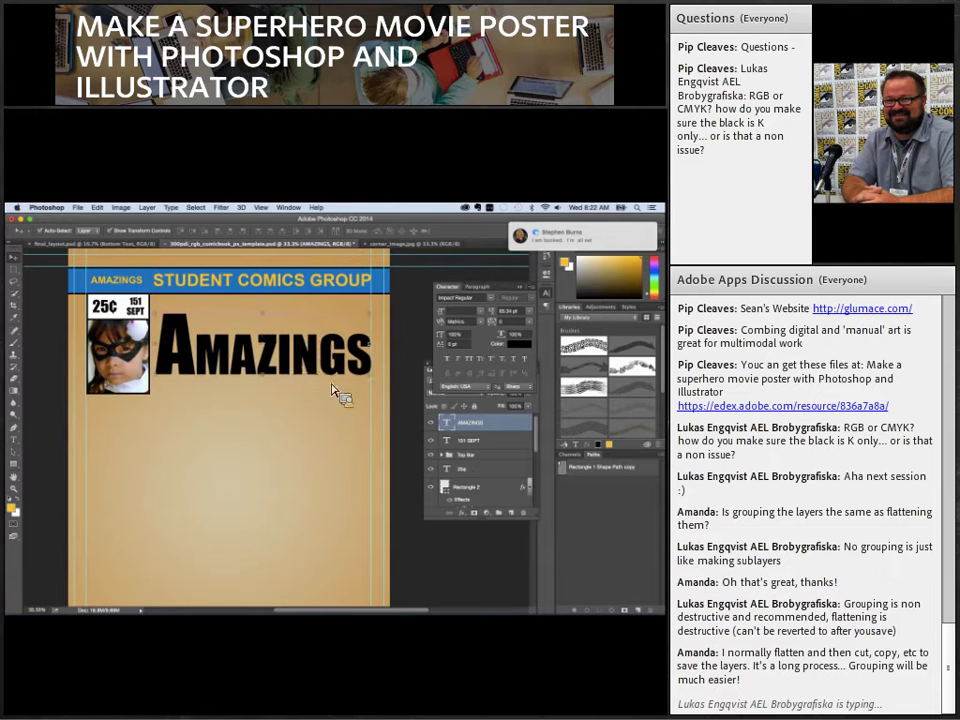
- Apply a linear gradient overlay to the AMAZINGS title, running from dark red at the base to bright red at the top
click(462, 513)
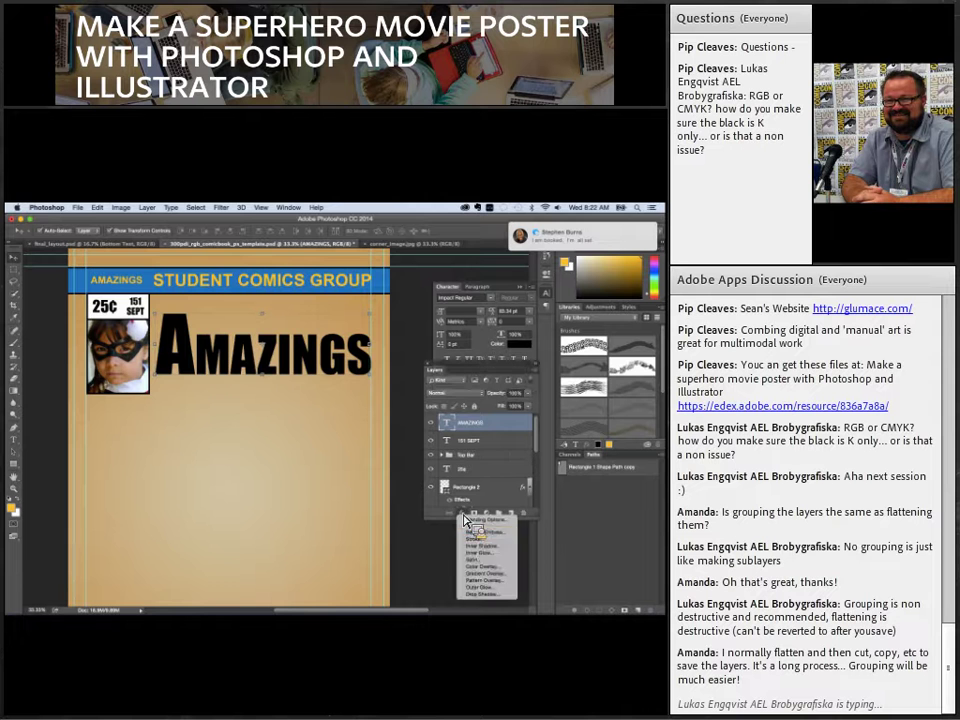
click(484, 574)
drag(270, 367, 274, 394)
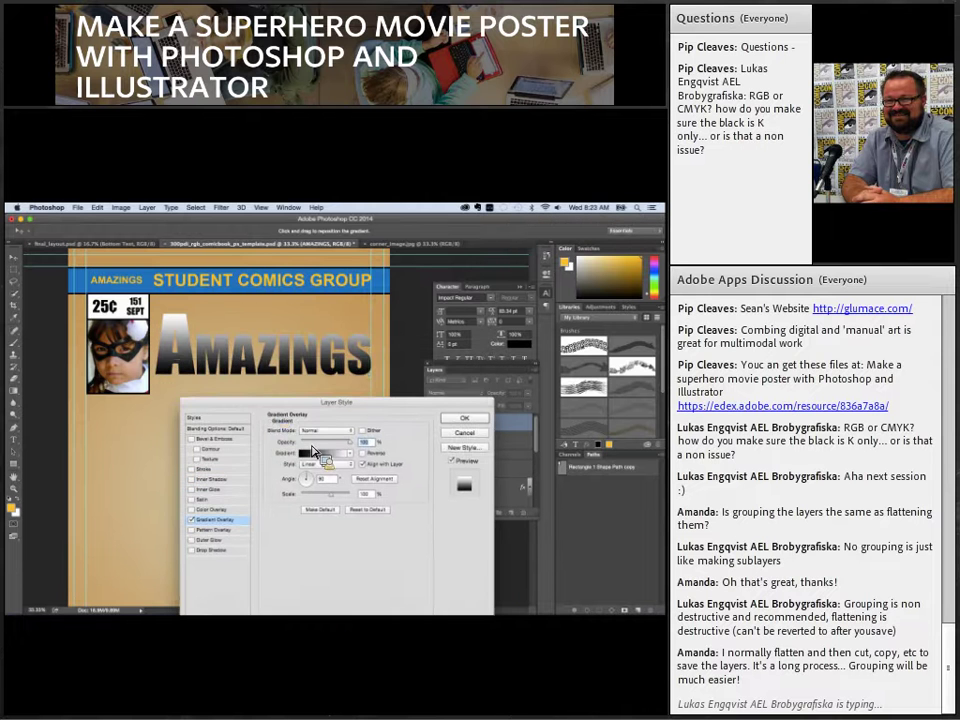
click(322, 461)
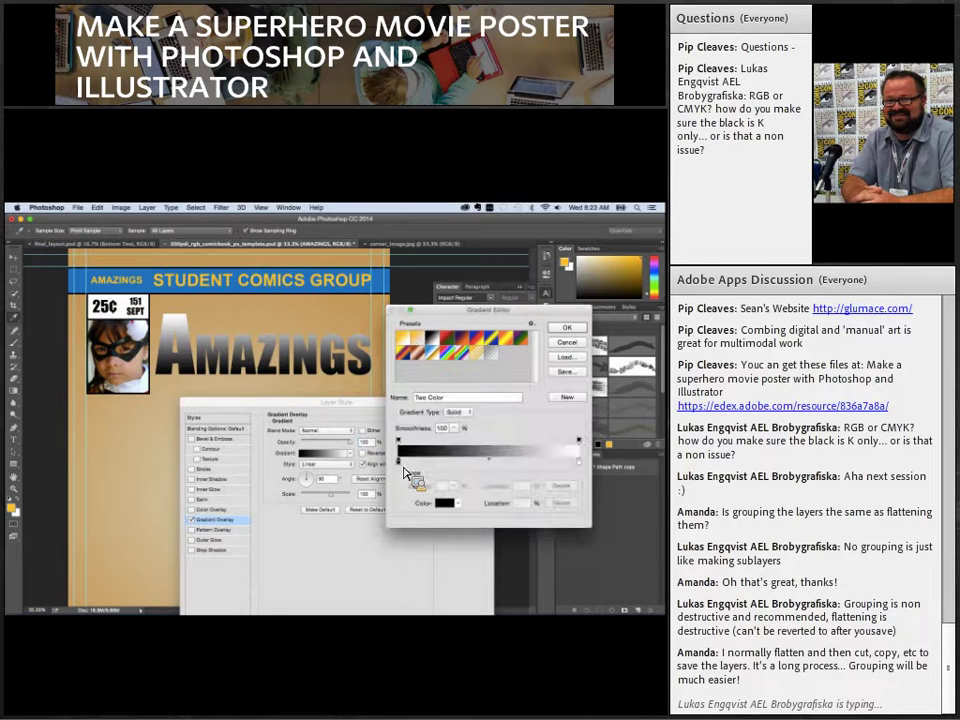
double_click(407, 476)
mouse_move(510, 463)
mouse_down()
mouse_move(514, 456)
mouse_move(522, 488)
mouse_move(516, 503)
mouse_move(502, 477)
mouse_up()
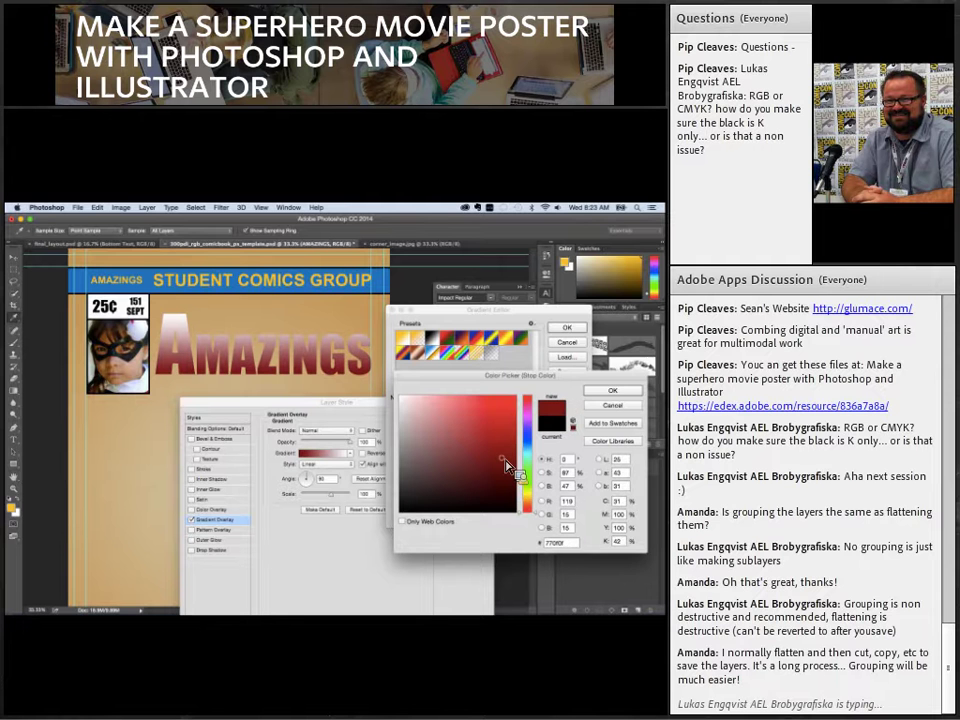
click(614, 392)
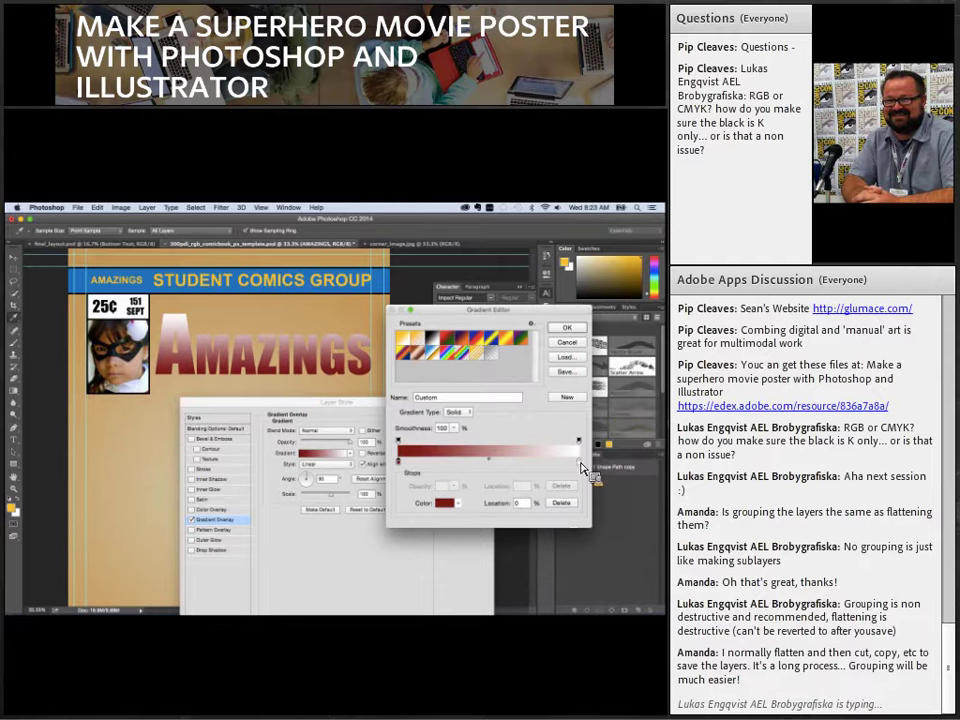
double_click(579, 462)
drag(503, 441, 500, 414)
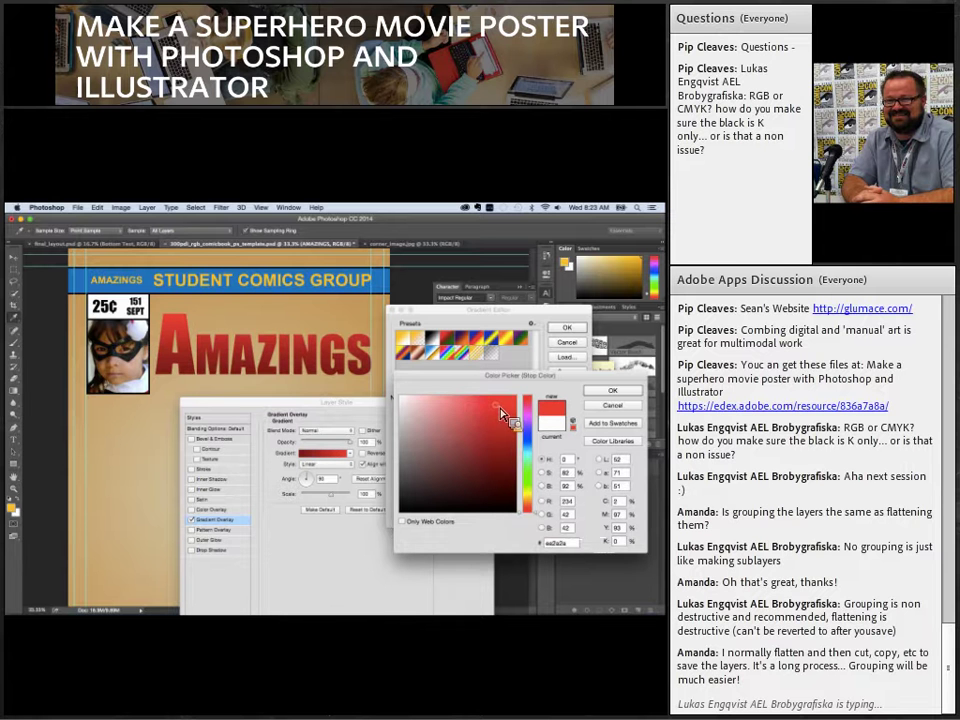
click(613, 390)
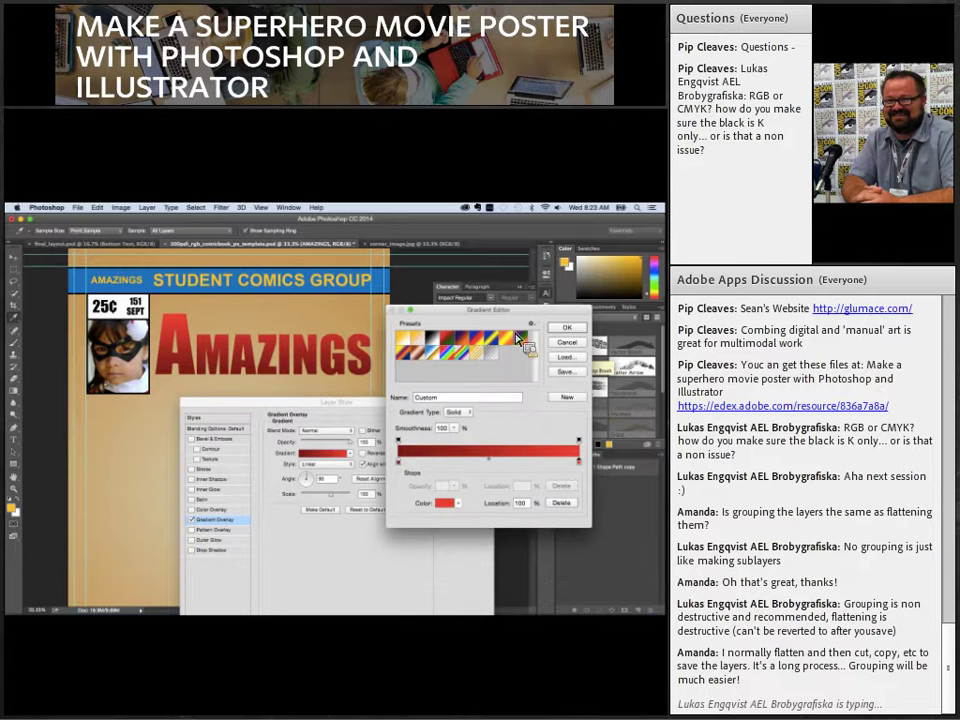
click(566, 327)
- Add a thick black stroke positioned outside the letters of the AMAZINGS title
click(206, 469)
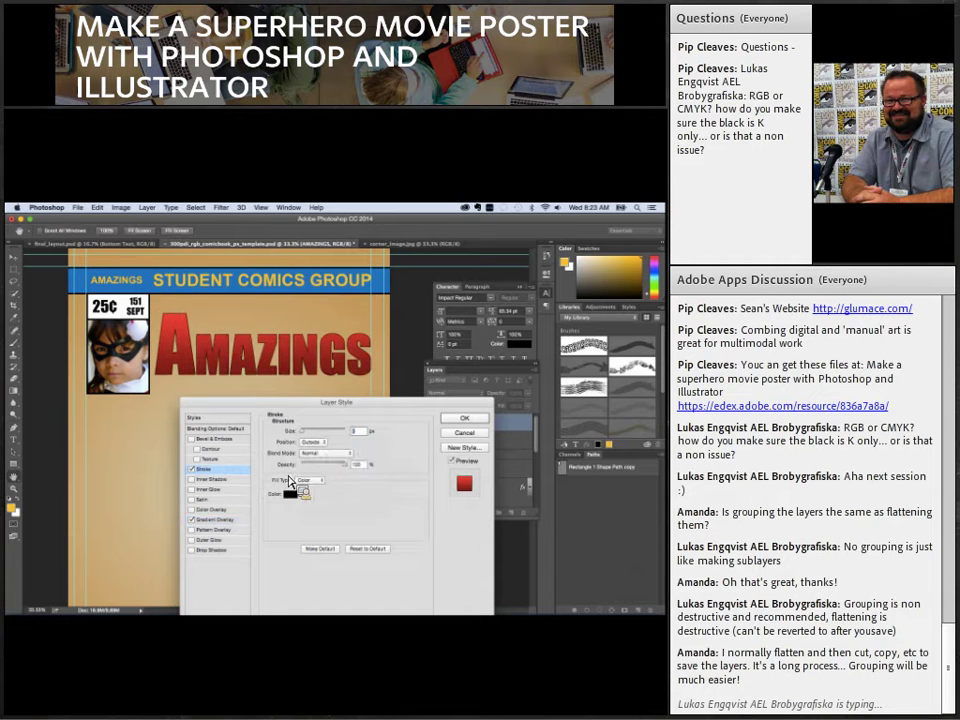
drag(317, 439, 314, 440)
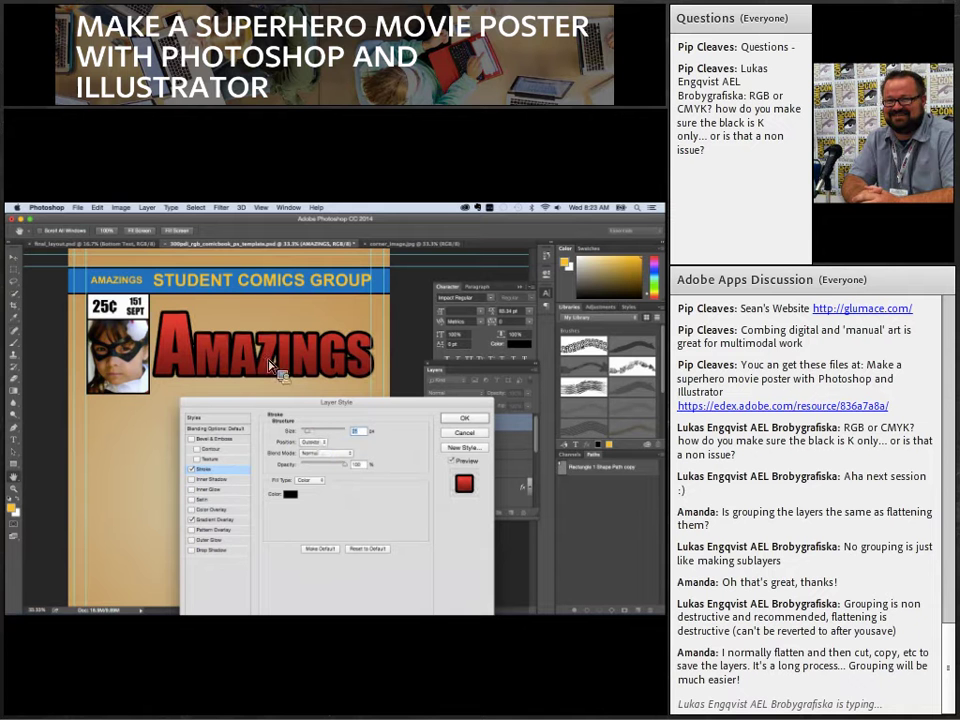
click(464, 418)
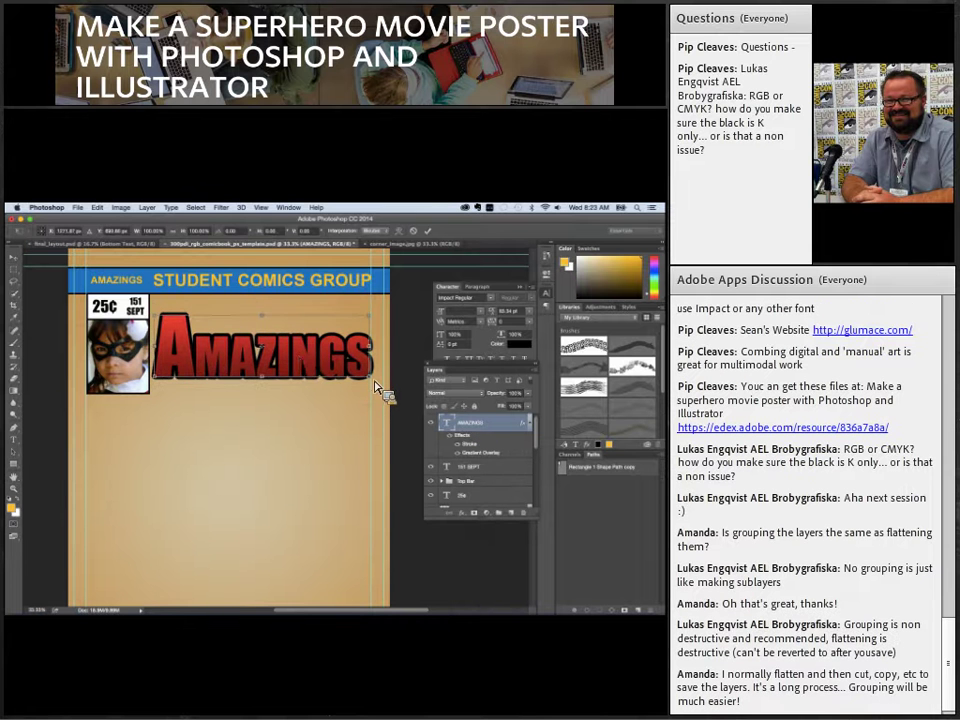
- Scale the AMAZINGS title down slightly and position it between the corner box and the right guide
key(super+t)
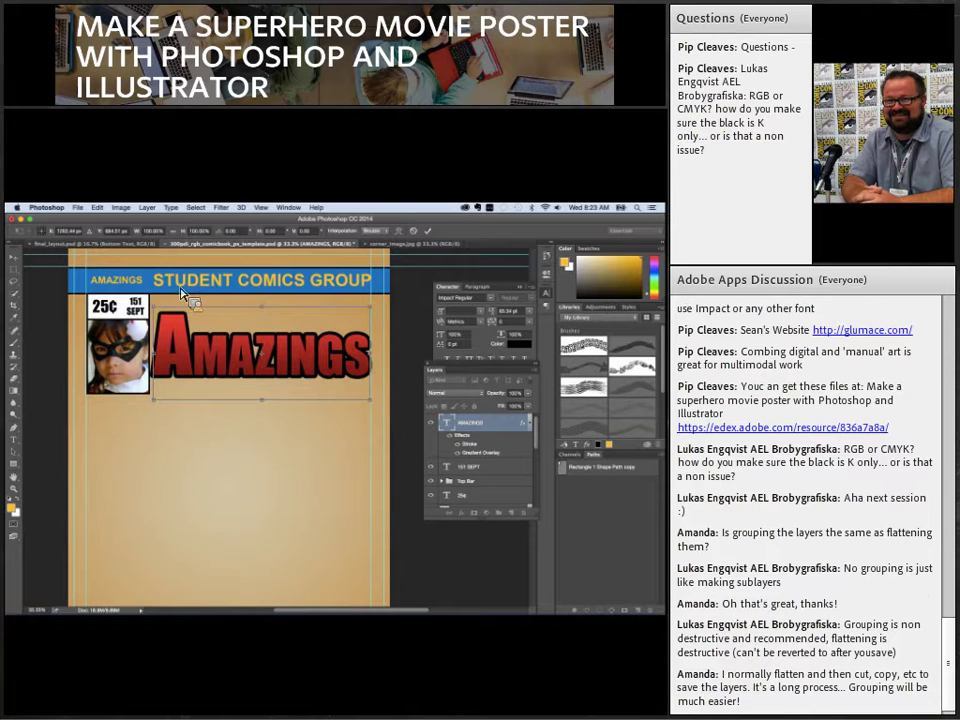
drag(157, 318, 155, 309)
key(Return)
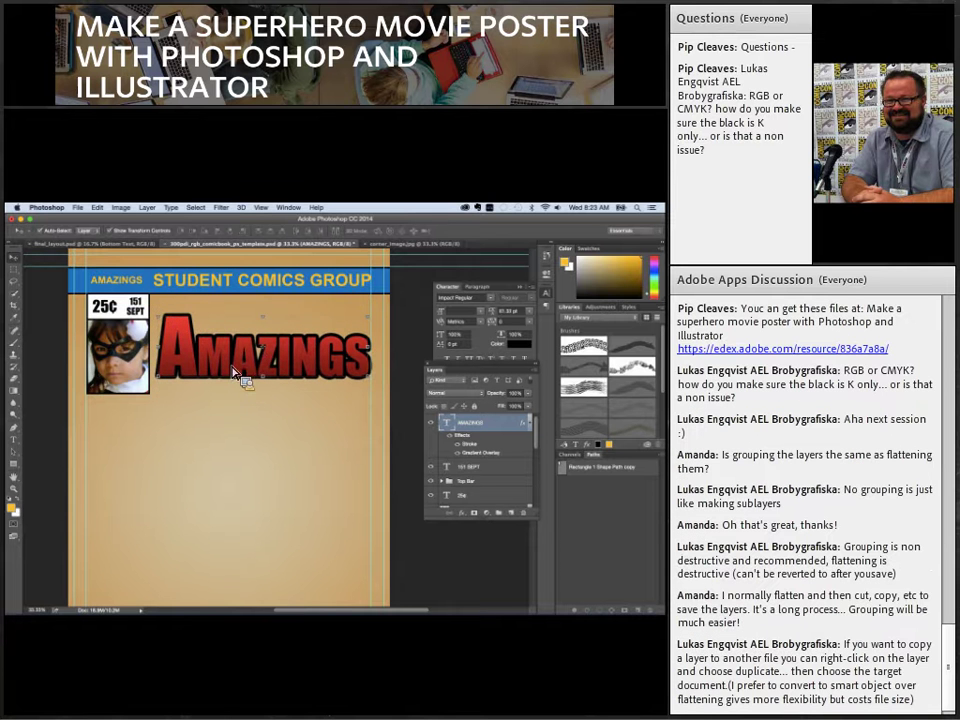
drag(233, 376, 230, 375)
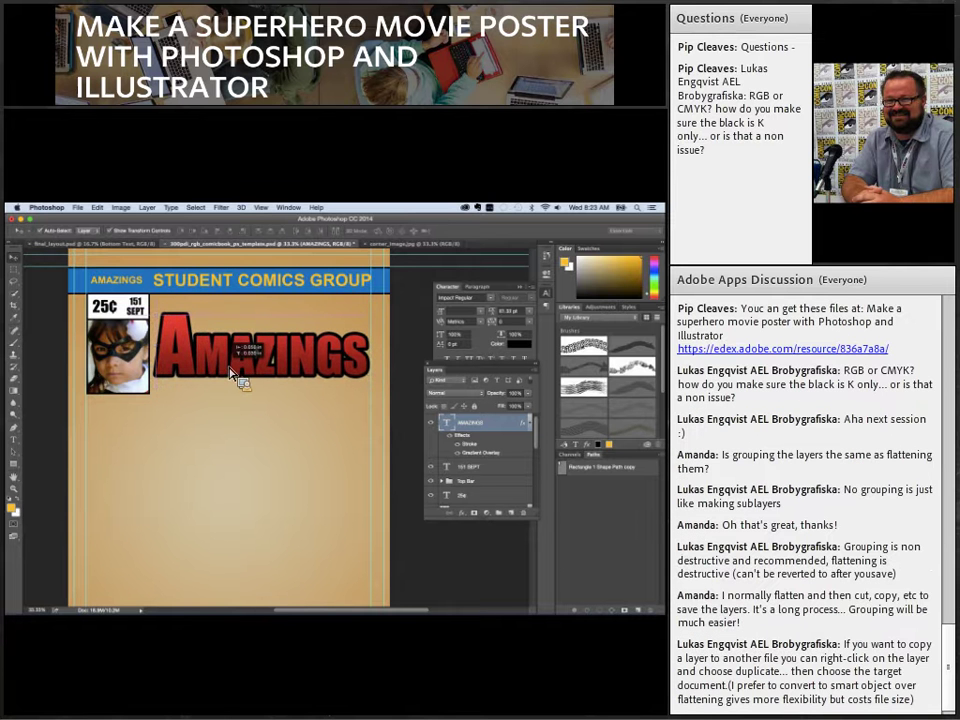
- In final_layout.psd, select the text The World's Greatest Heroes and check which font it uses
click(95, 244)
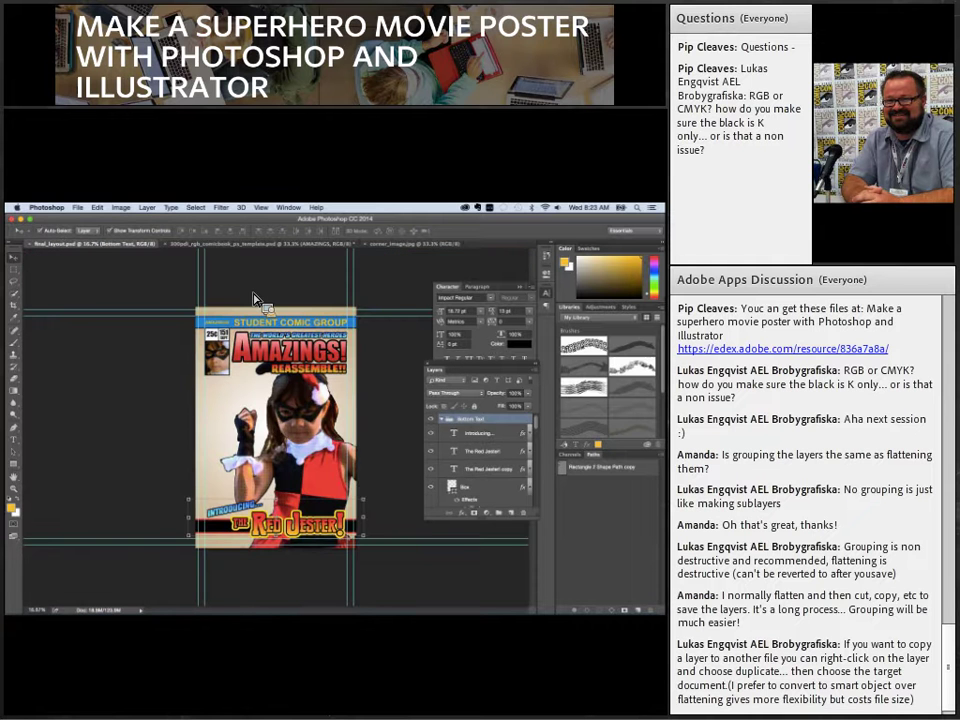
mouse_move(256, 628)
click(264, 341)
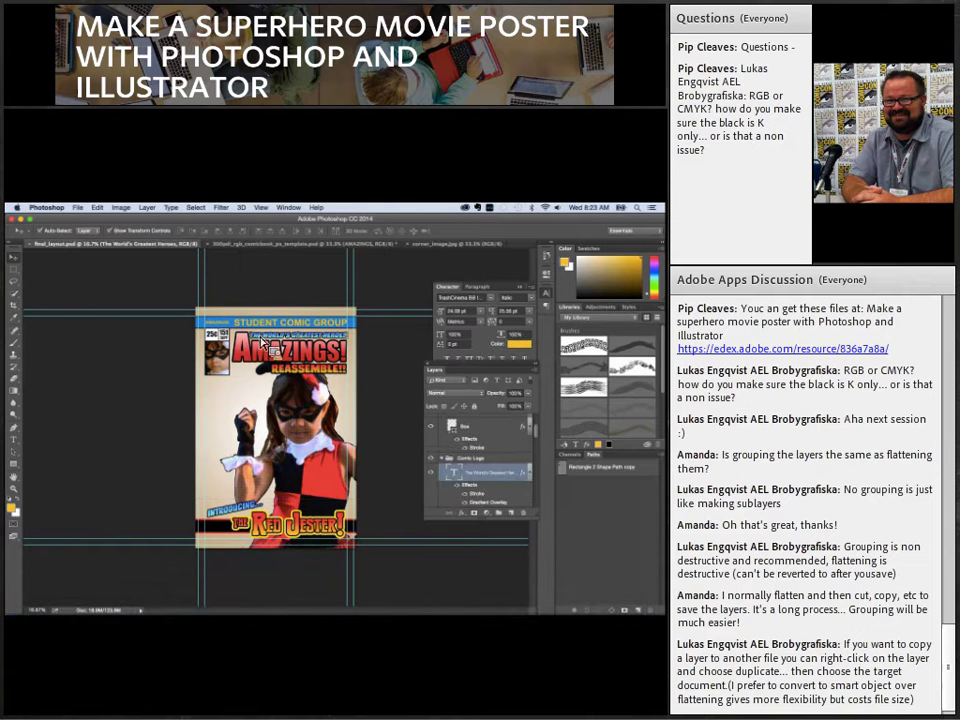
click(13, 438)
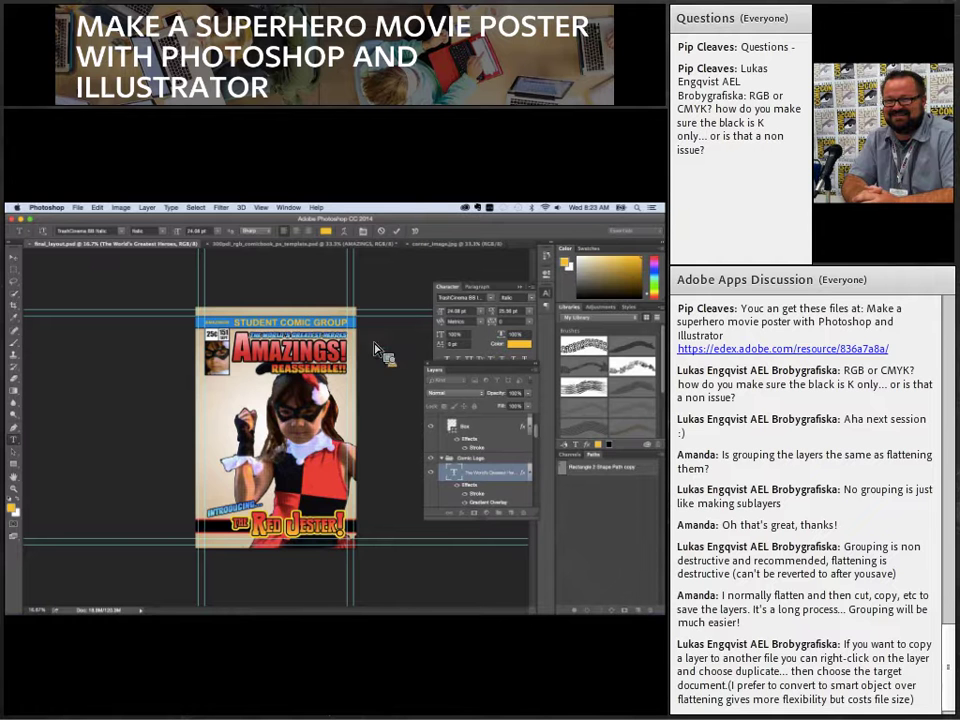
- Switch to the Blambot website in Chrome, open the full list of design fonts and look through the samples
mouse_move(300, 626)
click(67, 600)
click(190, 244)
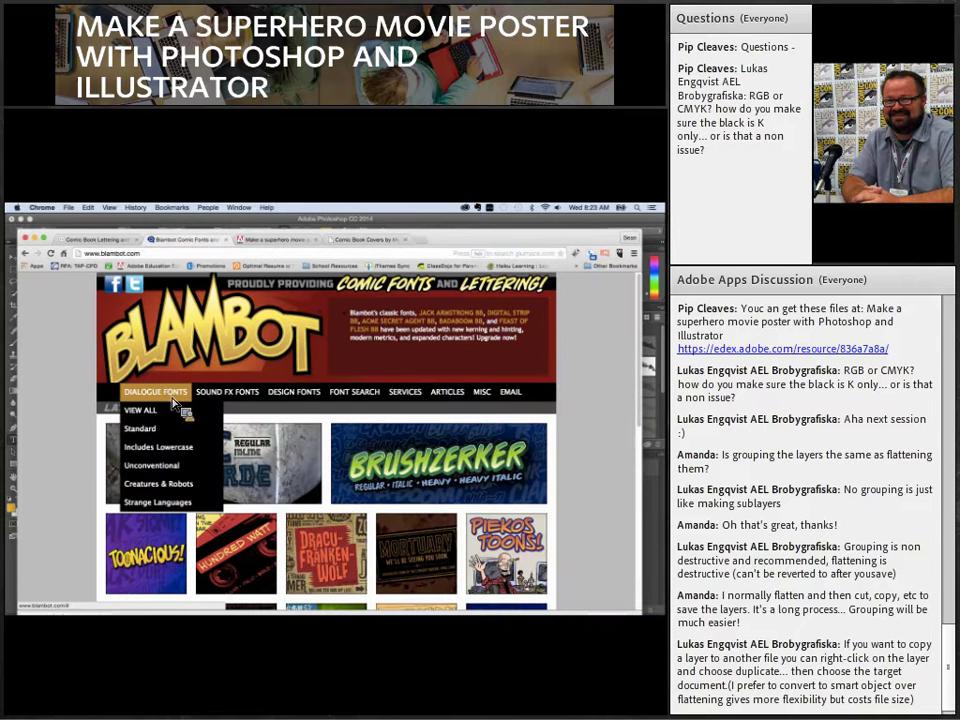
mouse_move(238, 404)
mouse_move(292, 400)
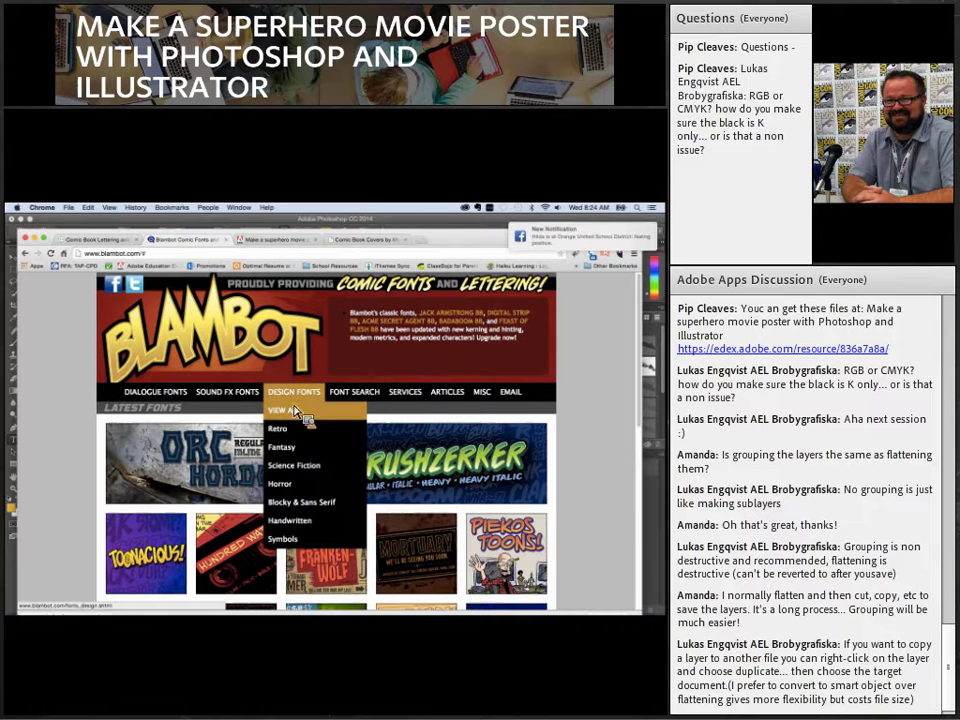
click(293, 411)
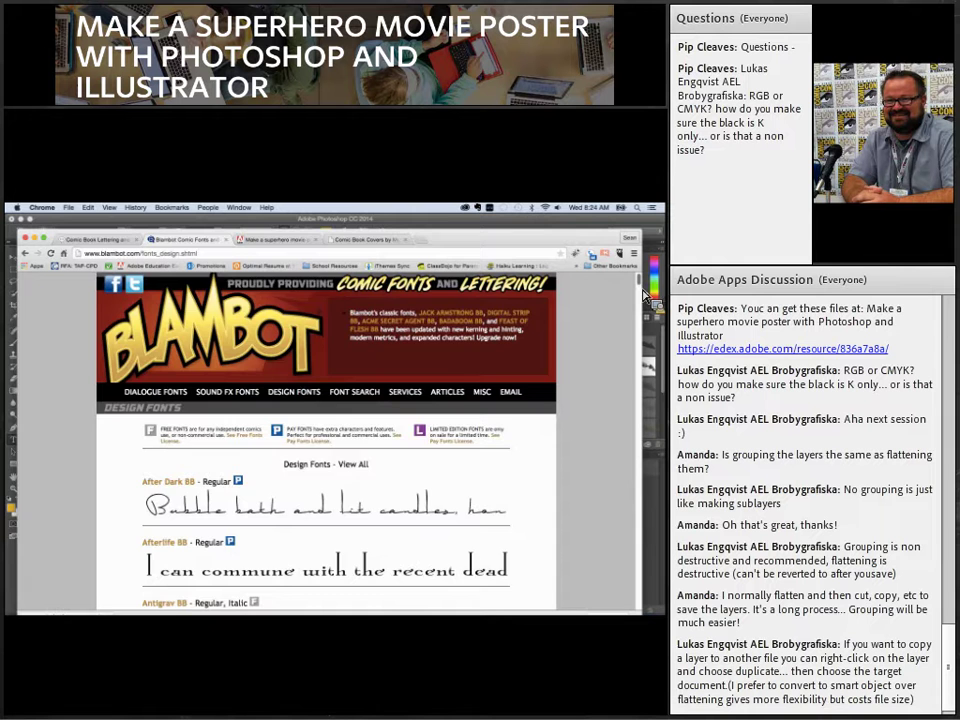
scroll(645, 320, down, 5)
scroll(645, 305, down, 2)
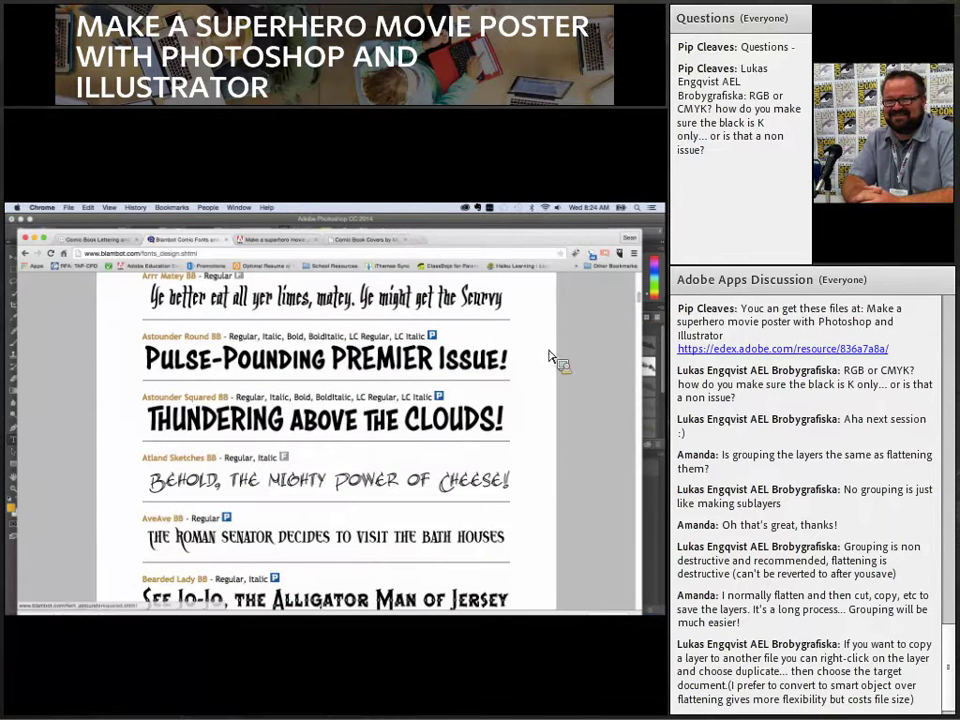
scroll(645, 310, up, 8)
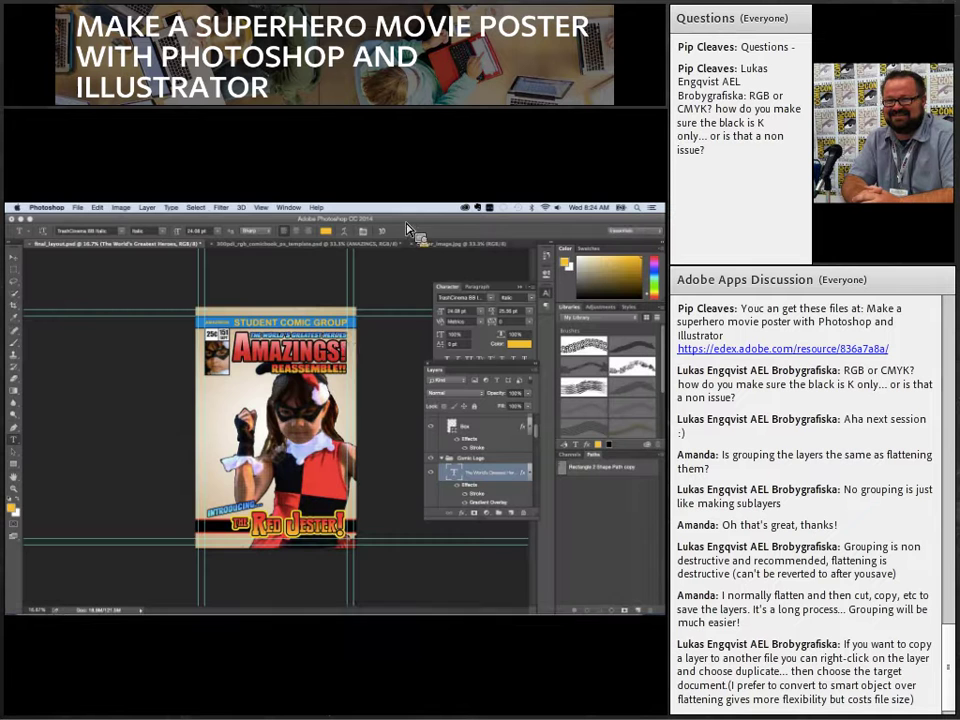
- Return to final_layout.psd in Photoshop, leave text editing and activate the Move tool
key(super+Tab)
click(338, 345)
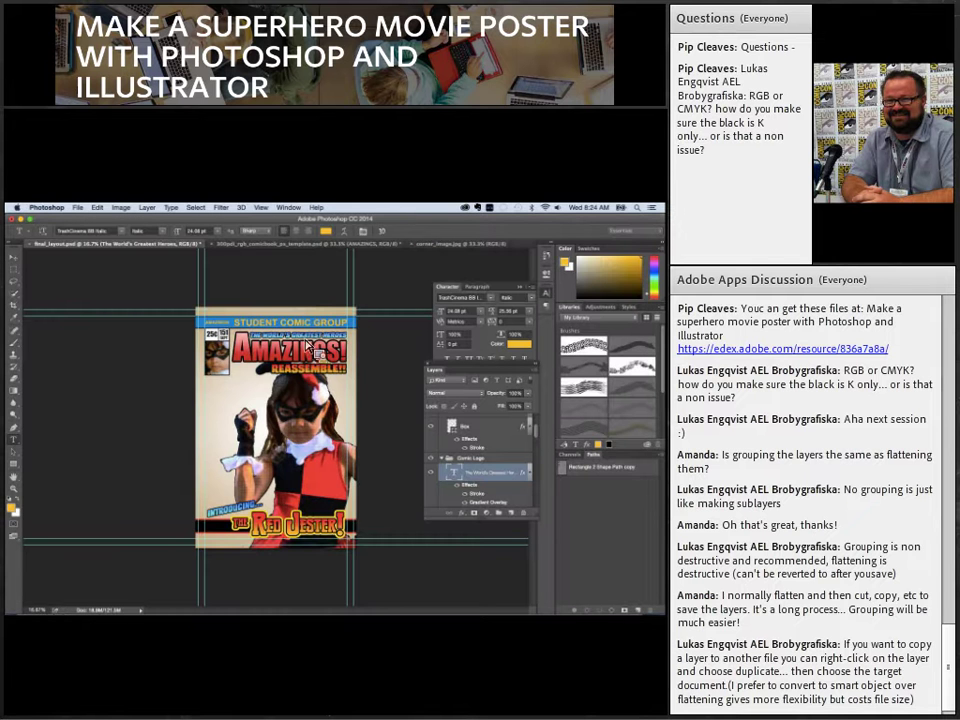
click(20, 262)
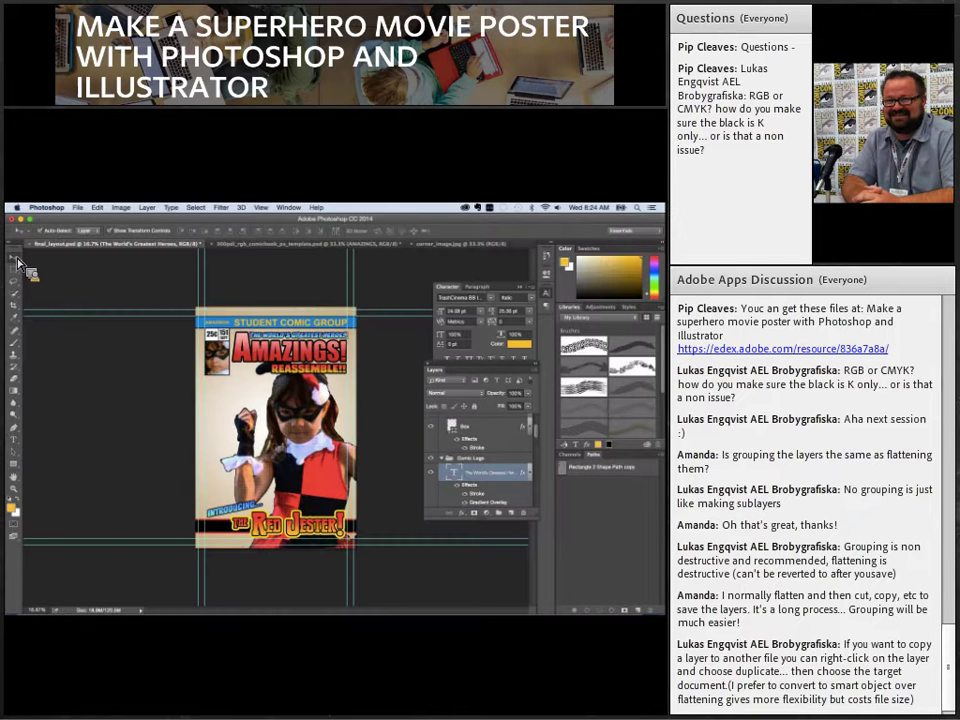
- In the comic book template document, add the text "THE WORLD'S GREATEST HEROES" in the empty area below the AMAZINGS logo
click(258, 244)
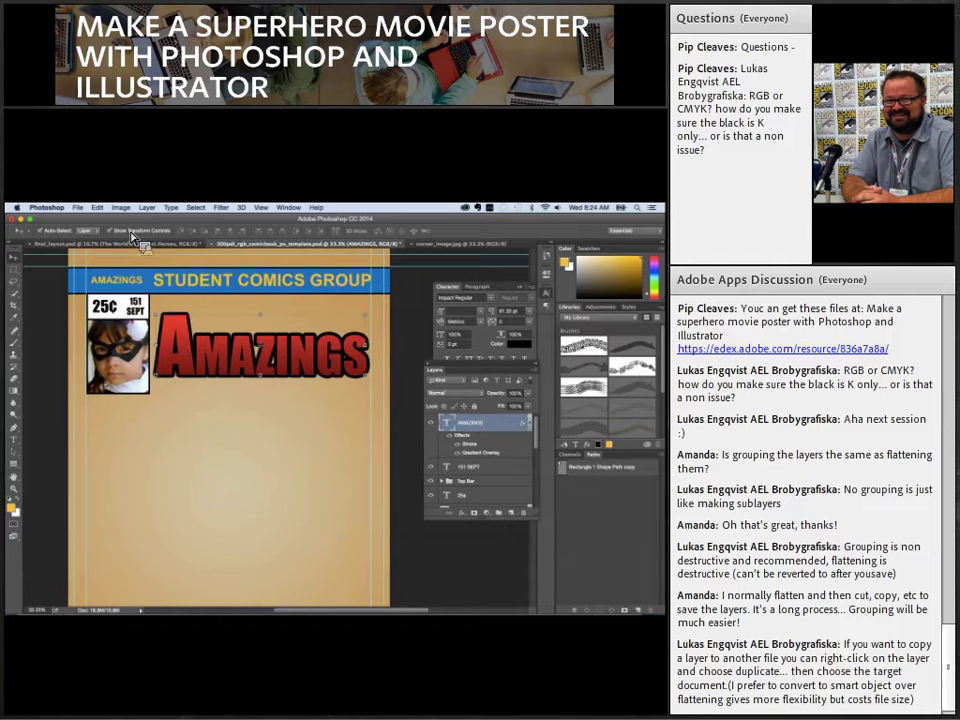
click(13, 439)
click(228, 458)
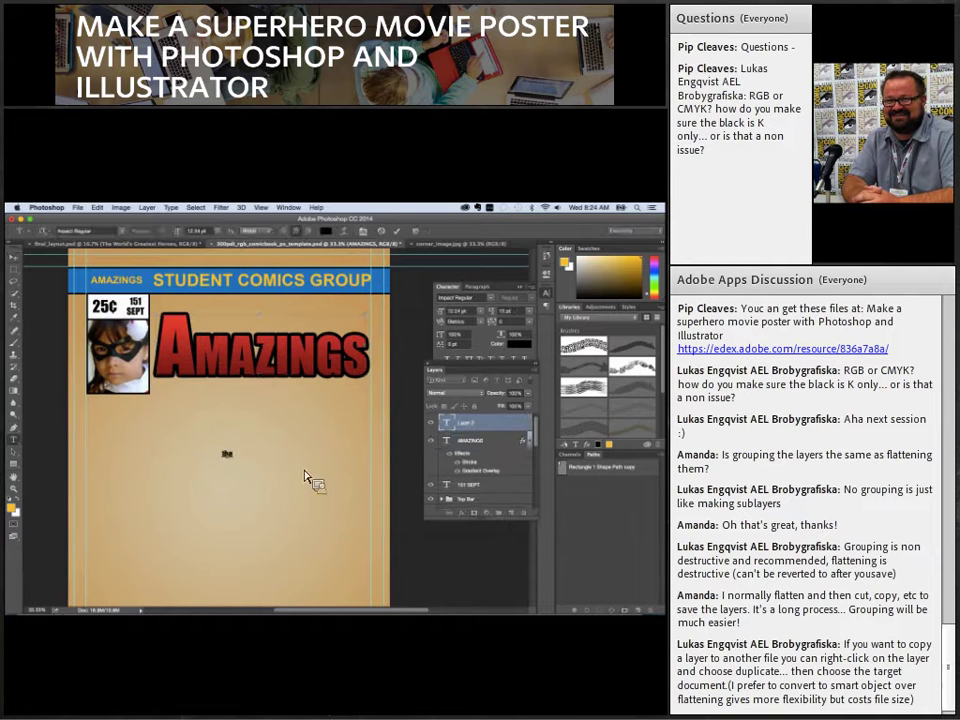
text(THE WORLD'S GREATEST HEROES)
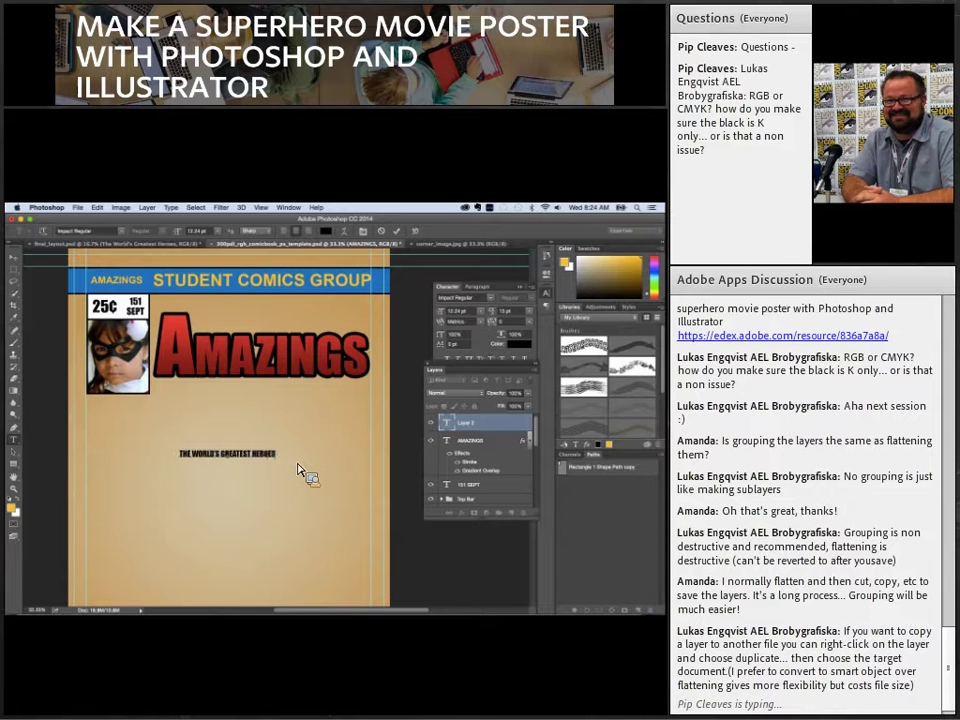
- Change the font of the whole "THE WORLD'S GREATEST HEROES" text to TrashCinema BB Italic
double_click(266, 455)
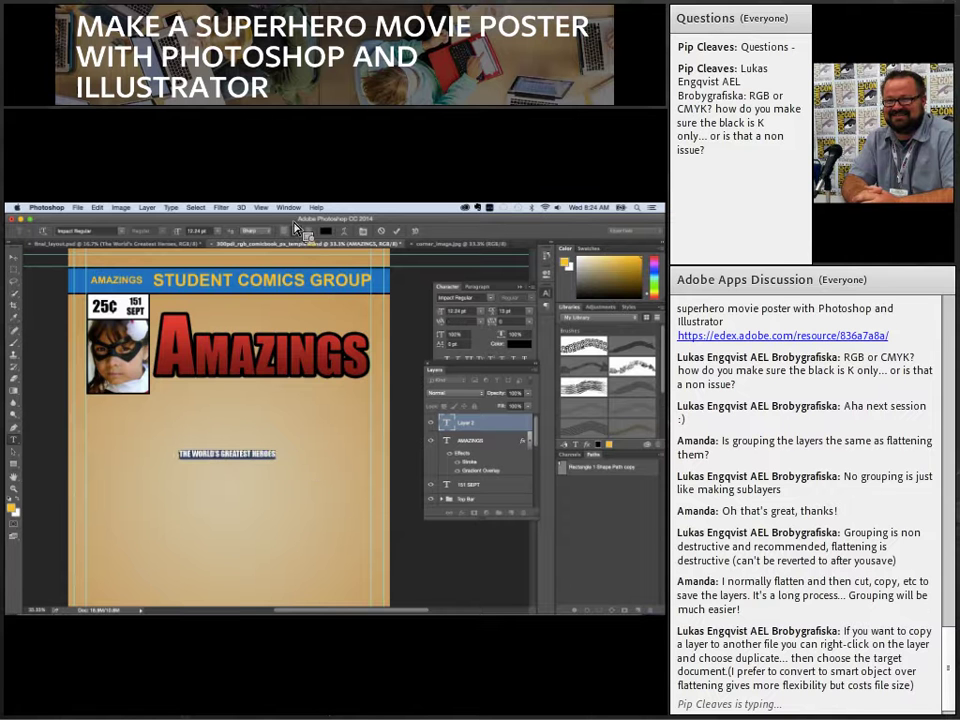
click(292, 232)
click(109, 233)
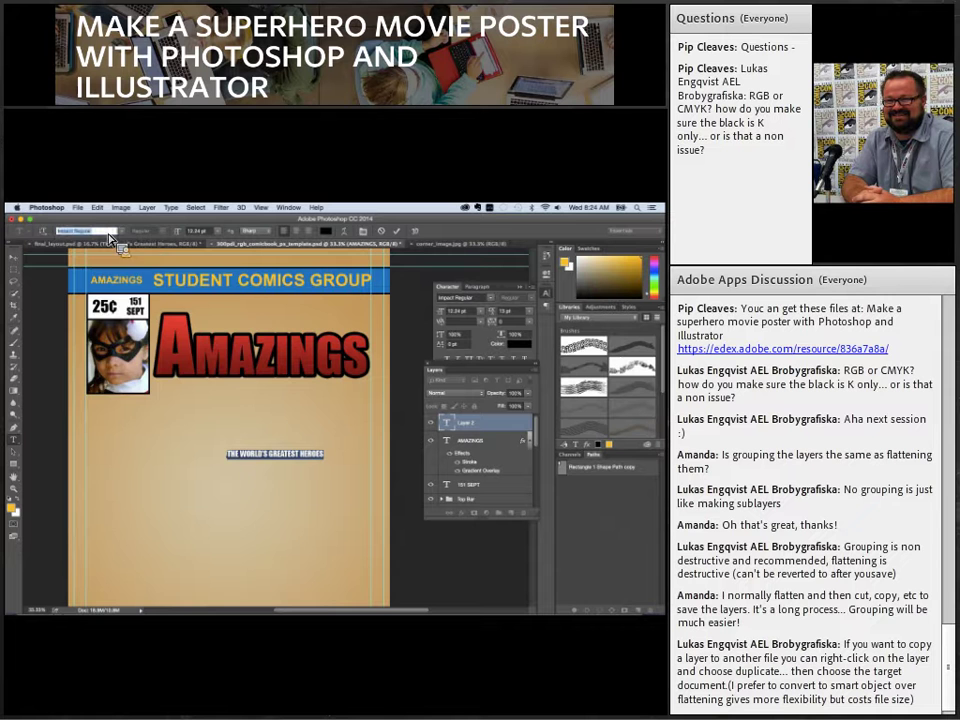
text(tr)
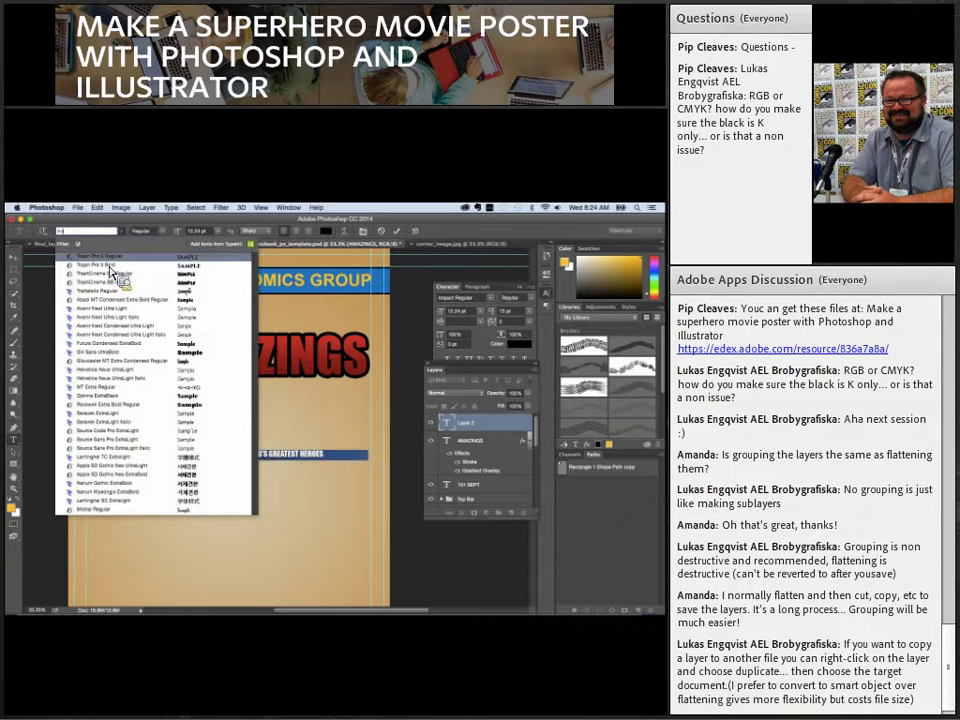
click(118, 284)
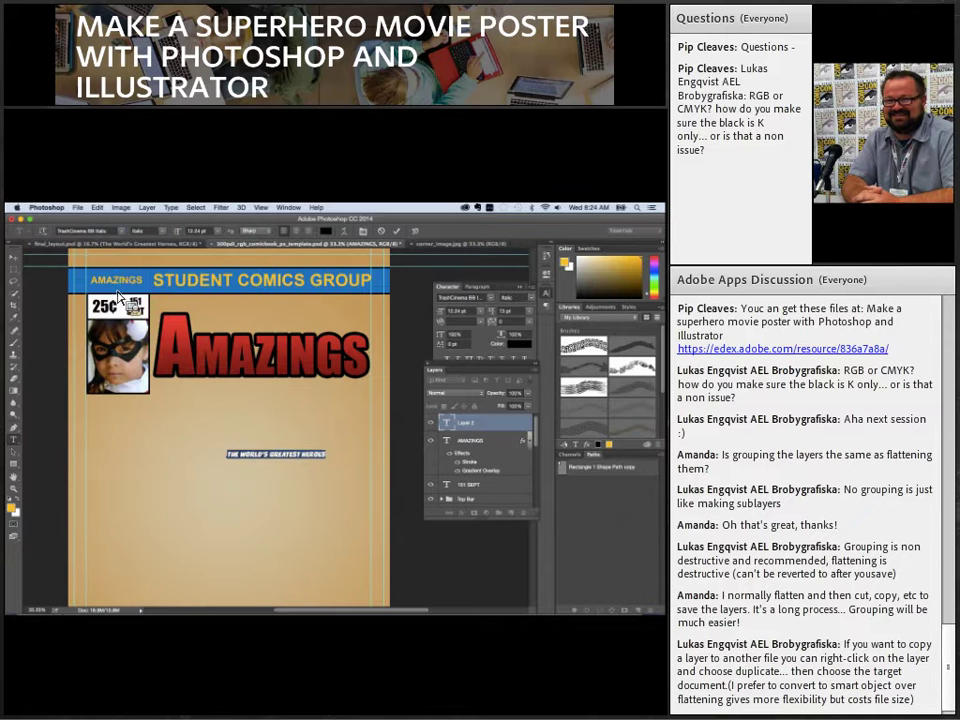
- Move the tagline just above the AMAZINGS lettering and enlarge it to about 22 pt, ending flush with the logo's S
click(13, 257)
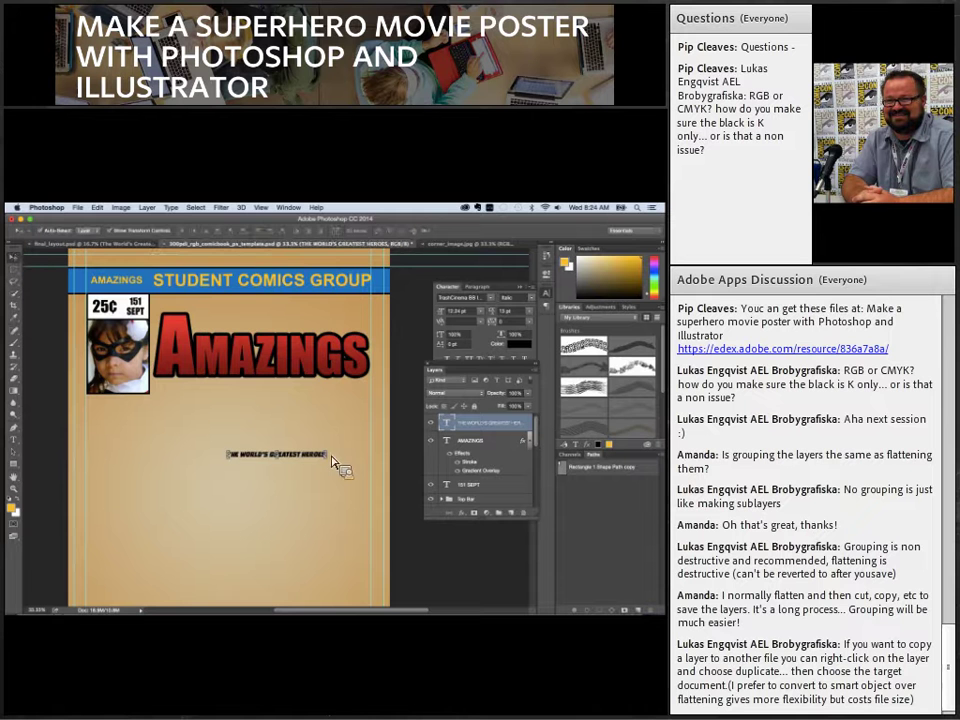
drag(339, 465, 370, 351)
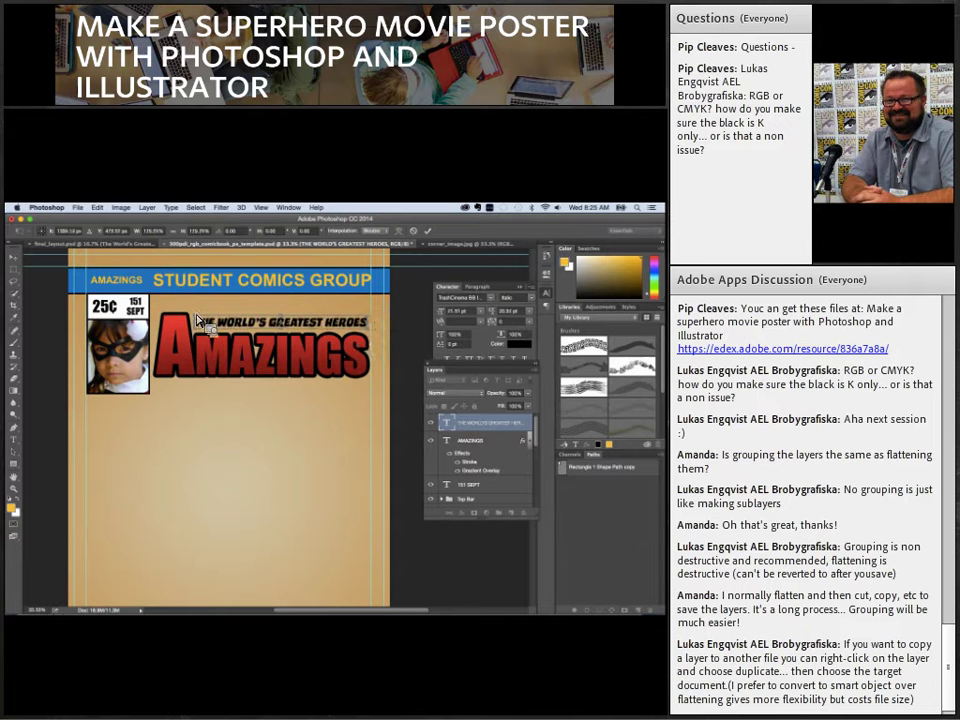
key(Return)
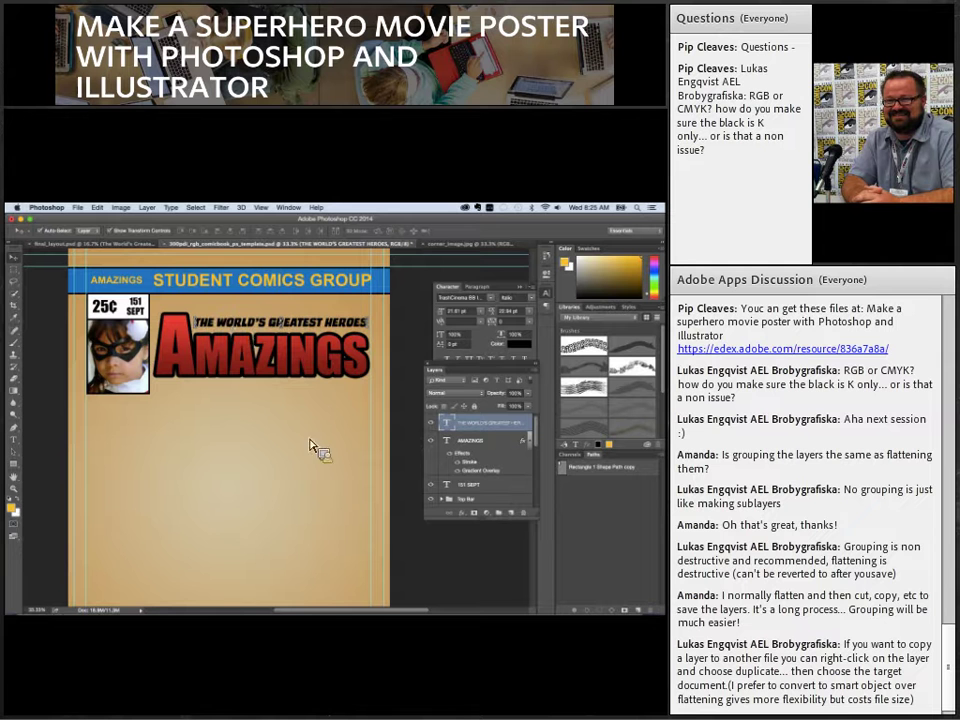
- Add a linear gradient overlay to the tagline and set the gradient's starting color stop to blue #0072bc
click(471, 512)
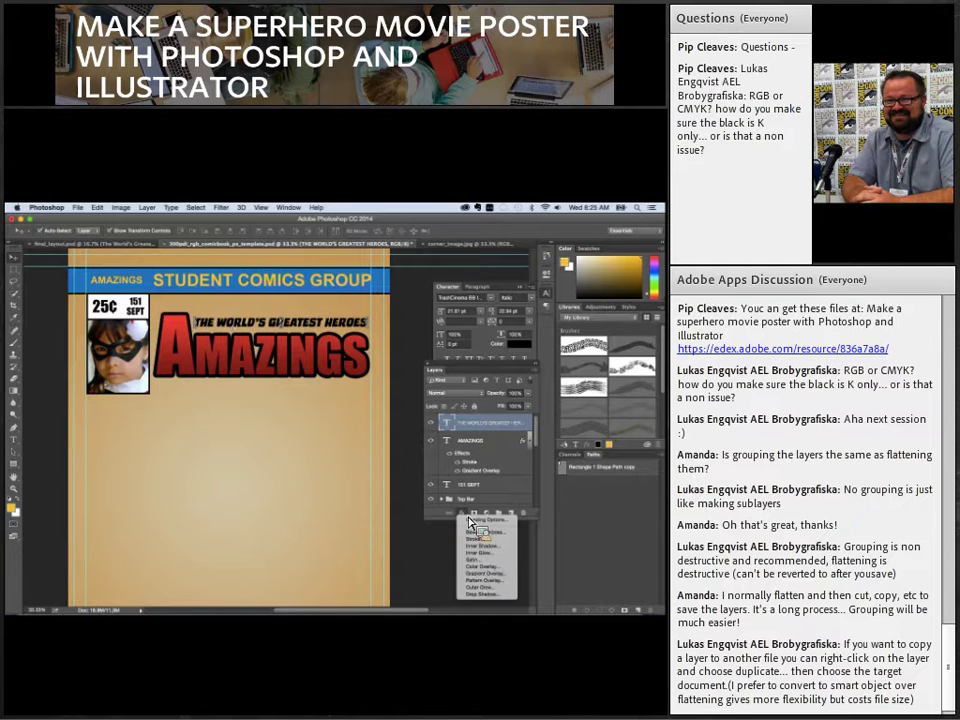
click(482, 573)
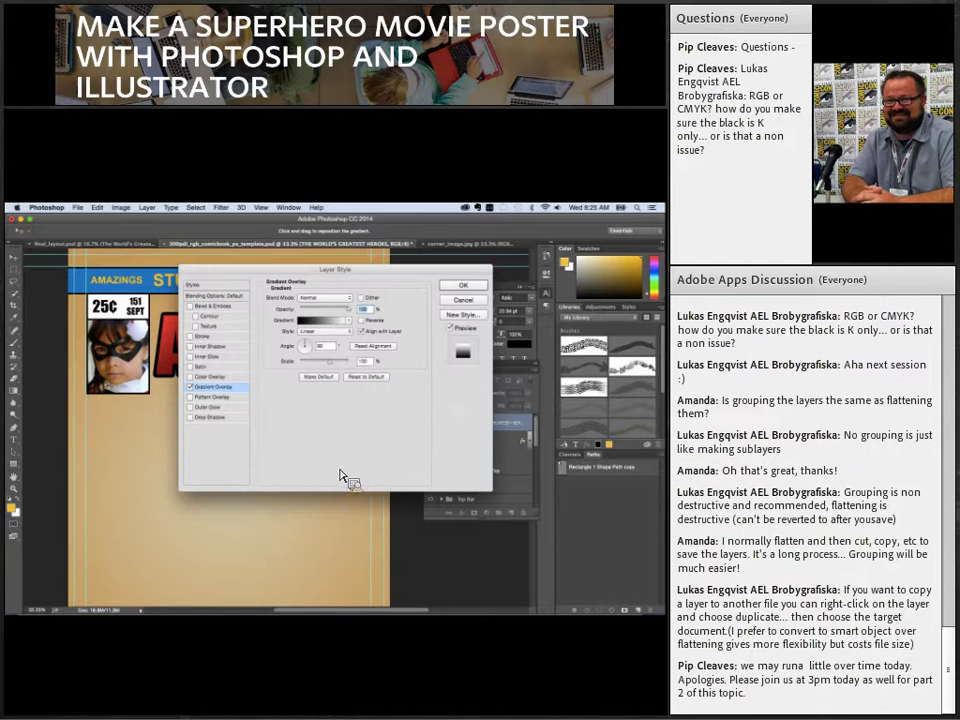
drag(295, 269, 284, 371)
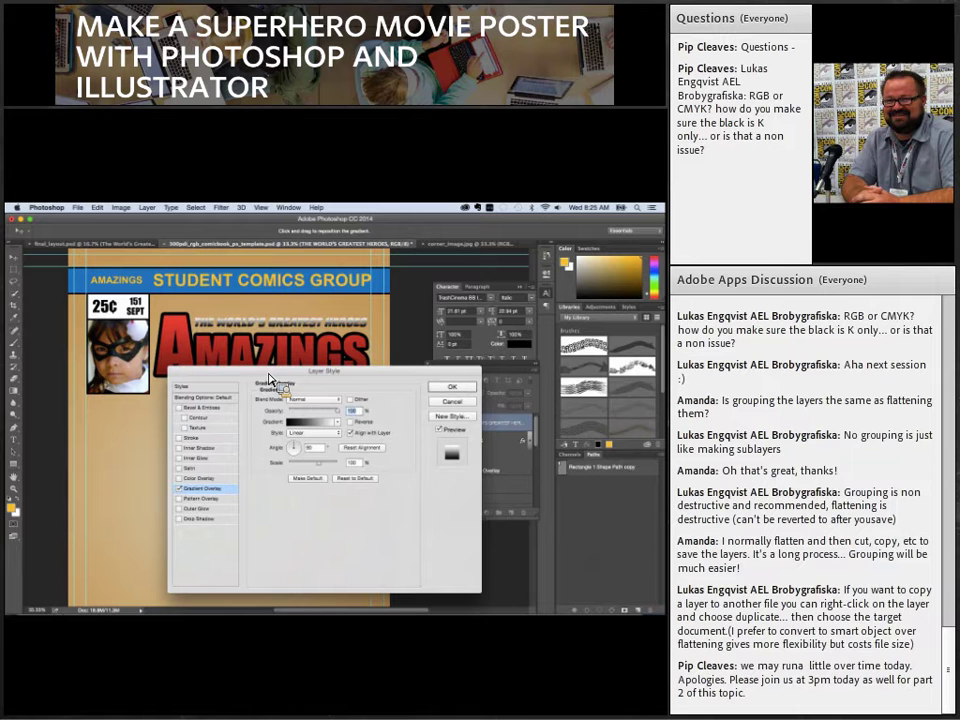
click(313, 424)
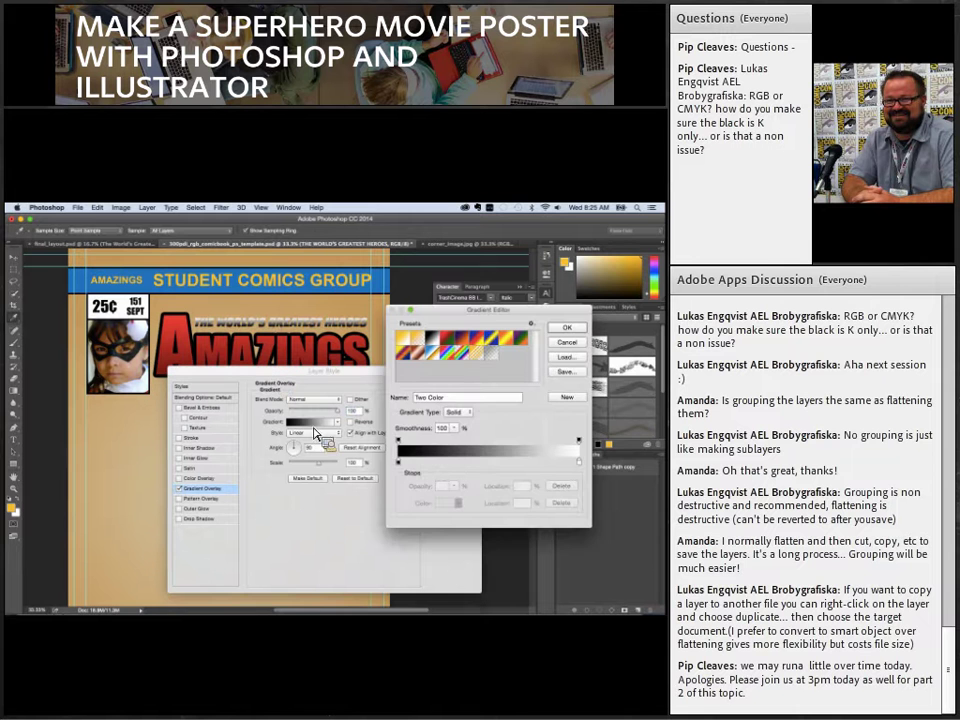
double_click(399, 464)
click(535, 451)
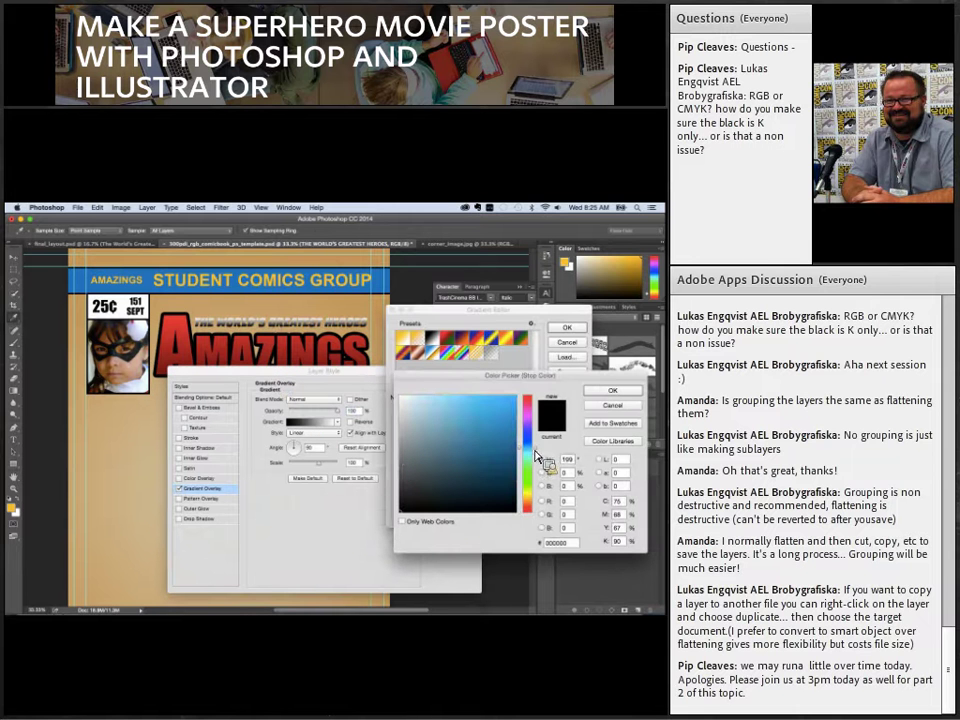
click(507, 478)
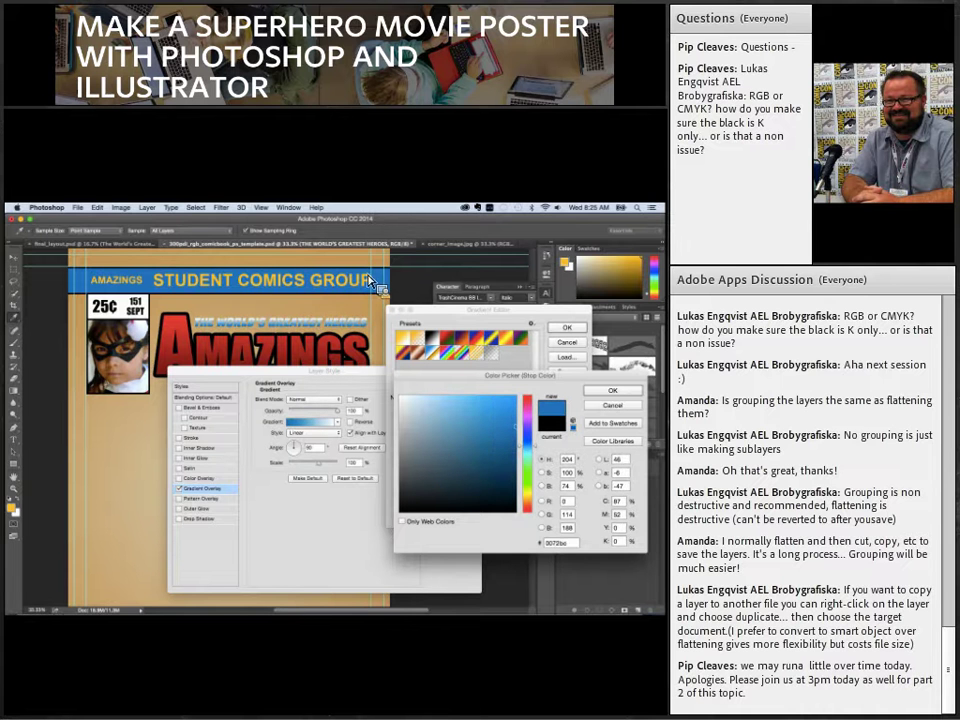
key(Return)
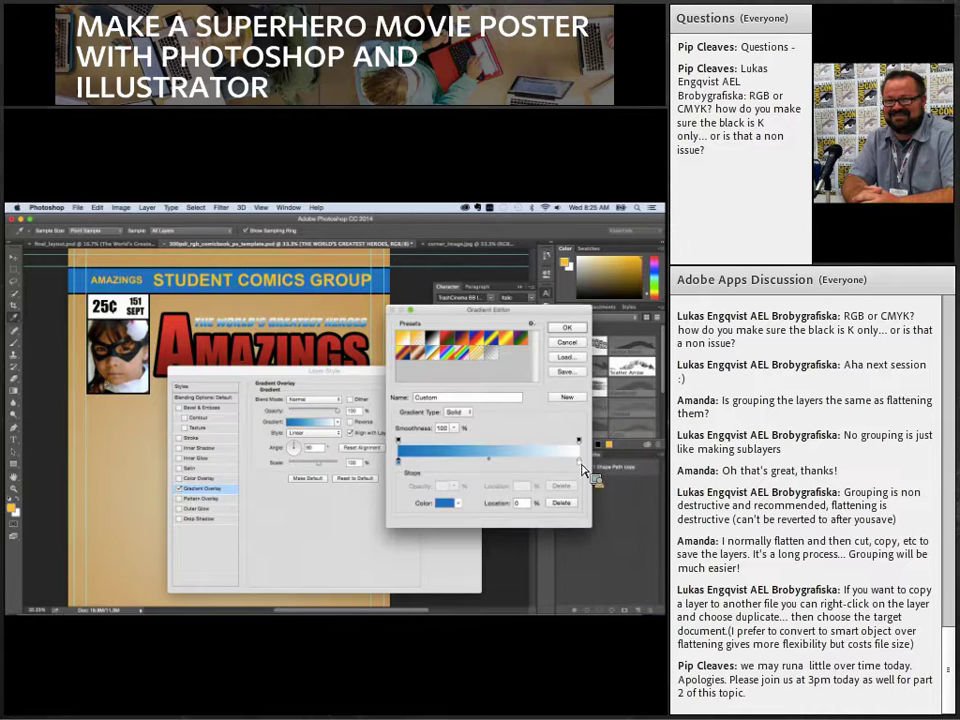
- Set the tagline gradient's ending color stop to dark blue #0a2b40 and add a black stroke to the text
double_click(580, 464)
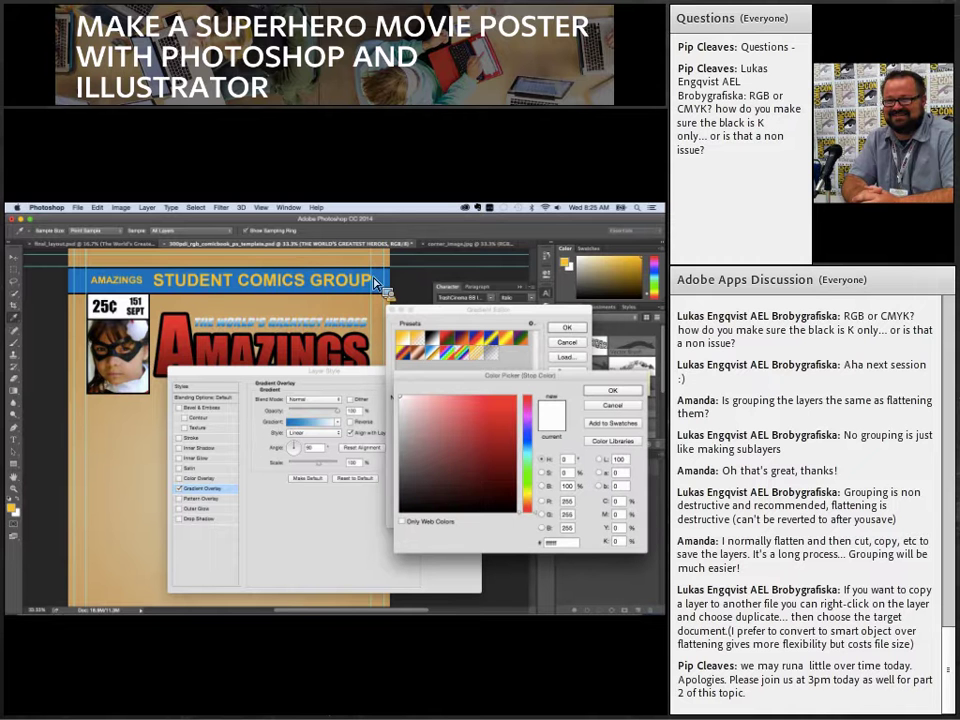
click(527, 447)
click(510, 476)
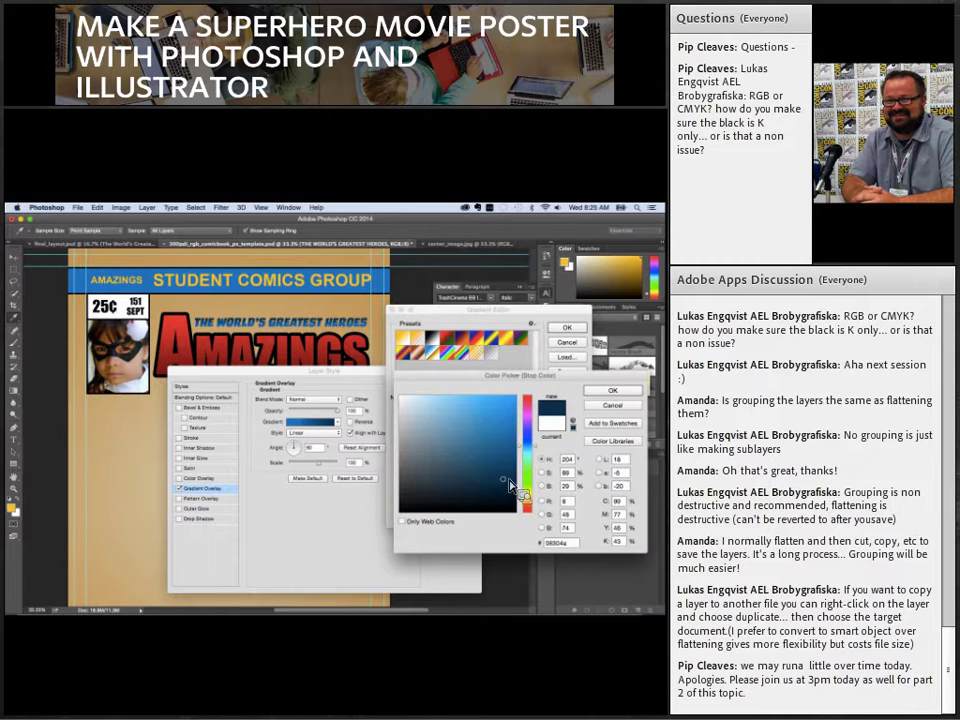
drag(514, 477, 505, 485)
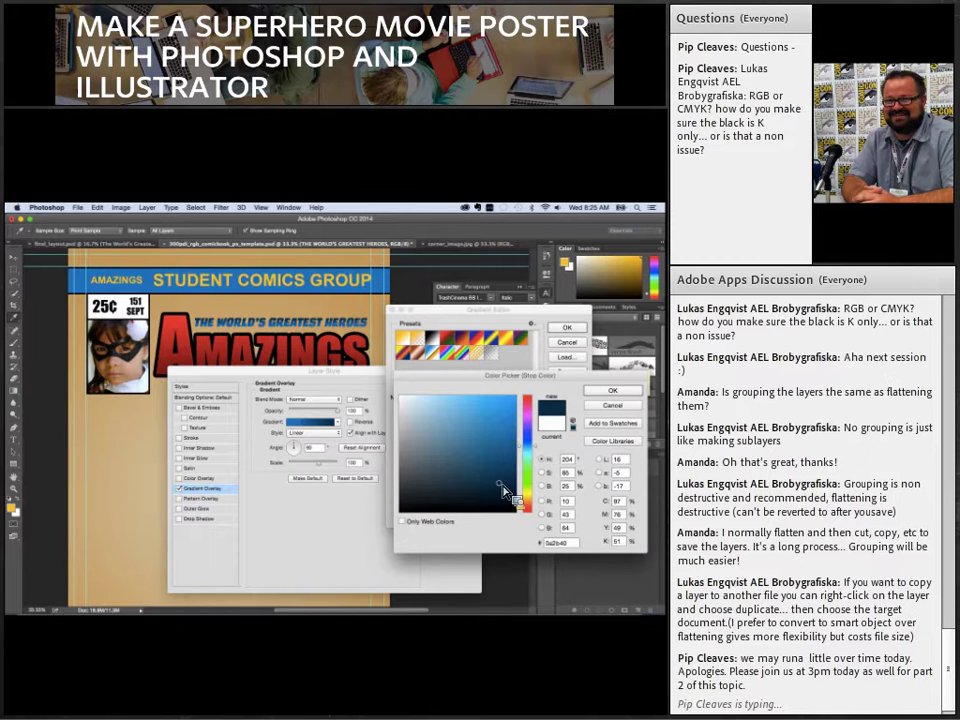
click(613, 390)
click(566, 329)
click(189, 438)
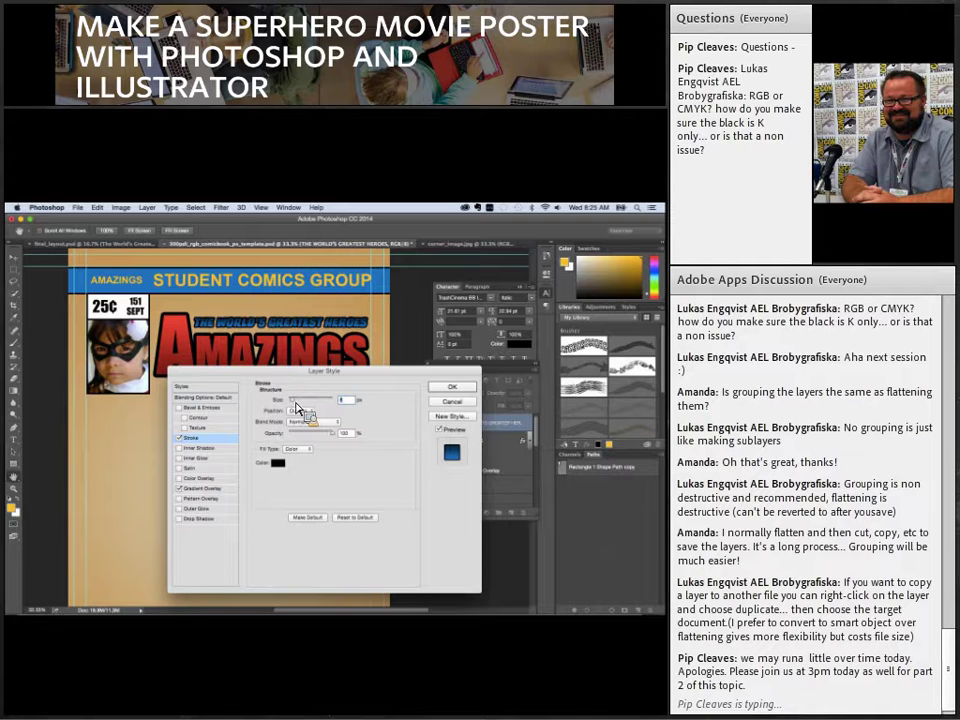
click(474, 388)
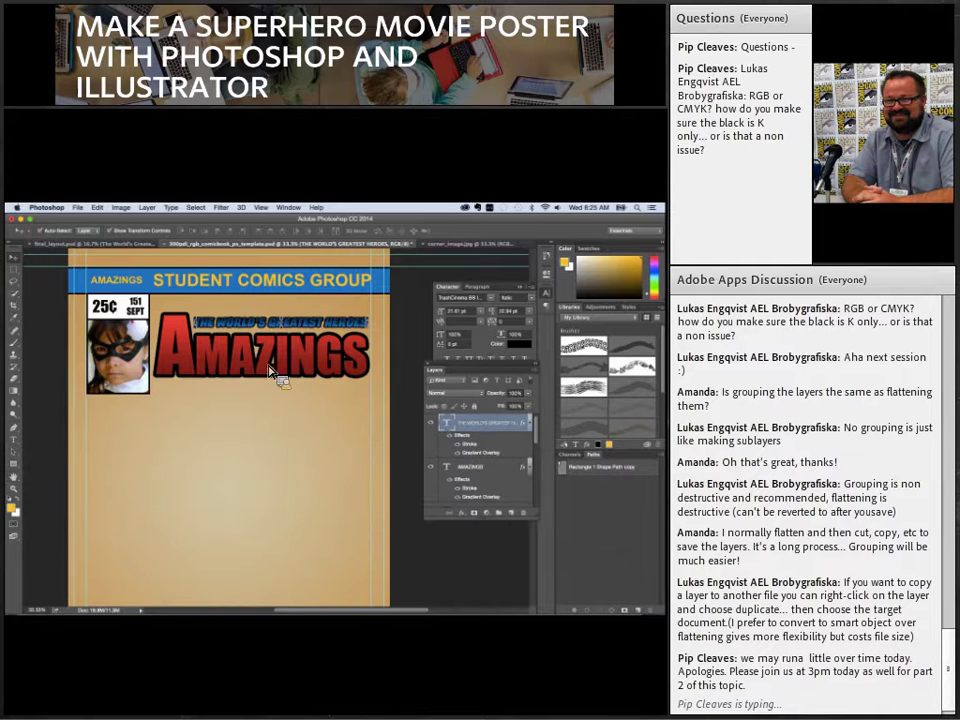
- After checking final_layout.psd, duplicate the tagline layer in the template and place the copy just below the AMAZINGS lettering
click(125, 244)
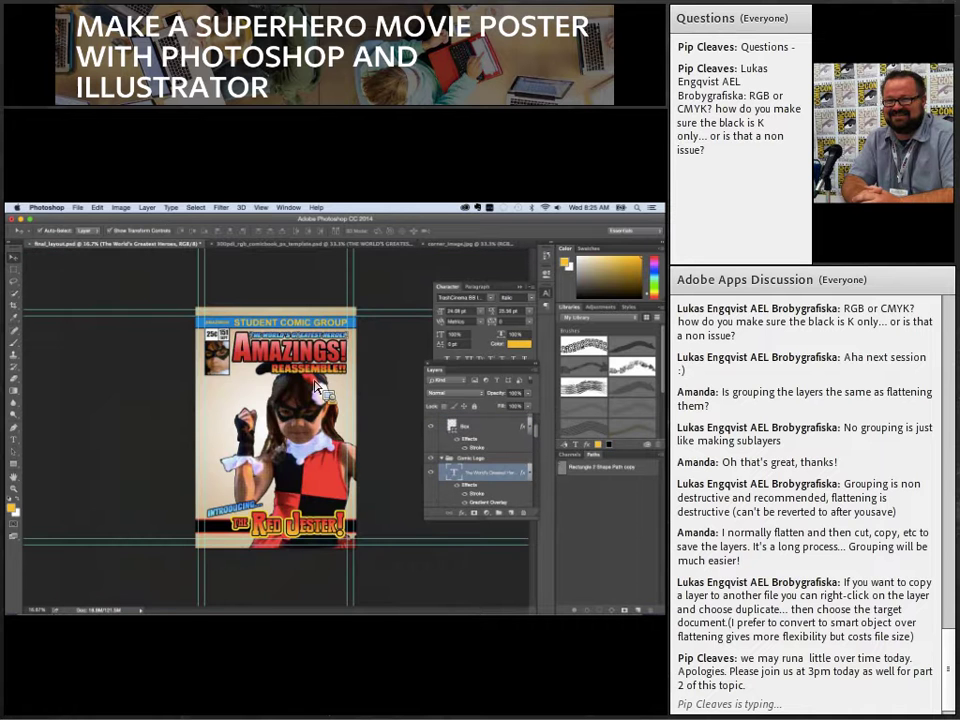
click(235, 247)
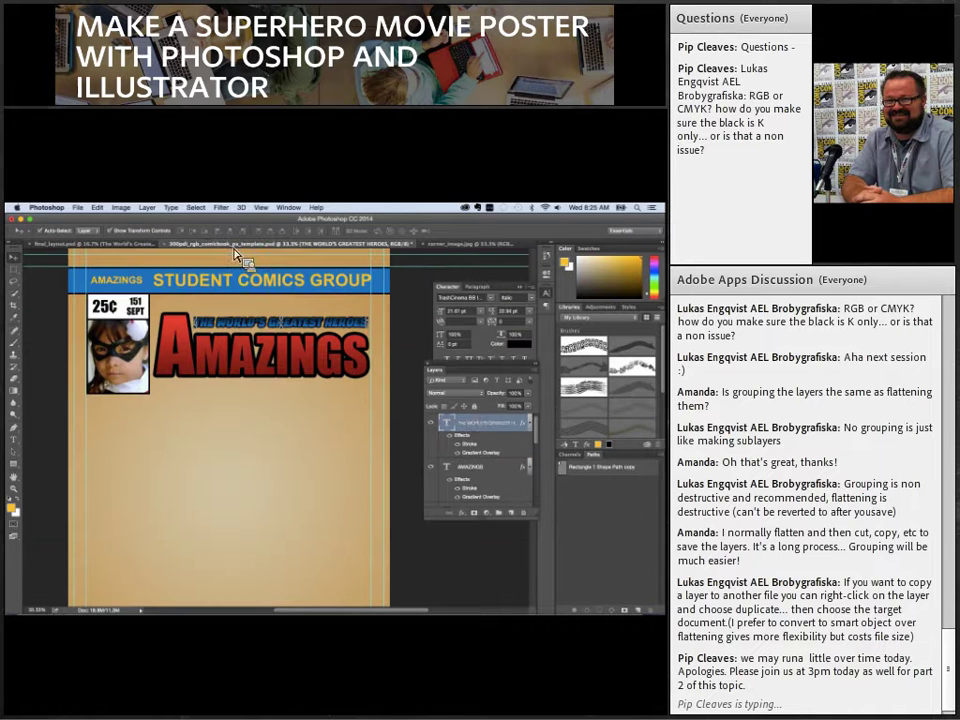
drag(504, 431, 513, 514)
drag(300, 328, 304, 396)
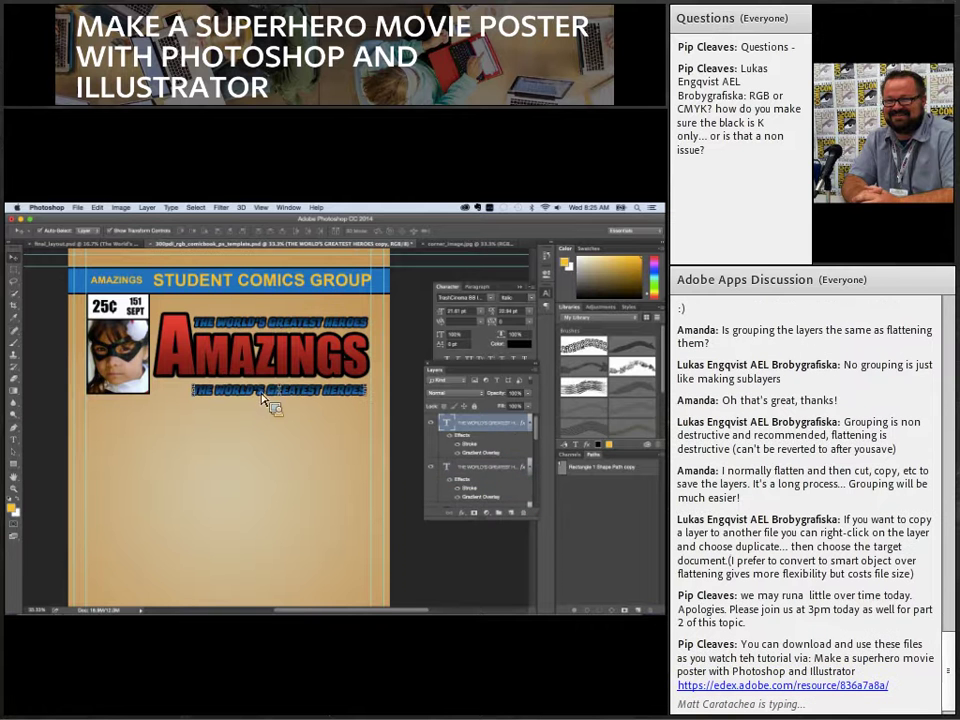
- Replace the duplicated tagline's text with "REASSEMBLE!" and set its font style to Regular
click(18, 446)
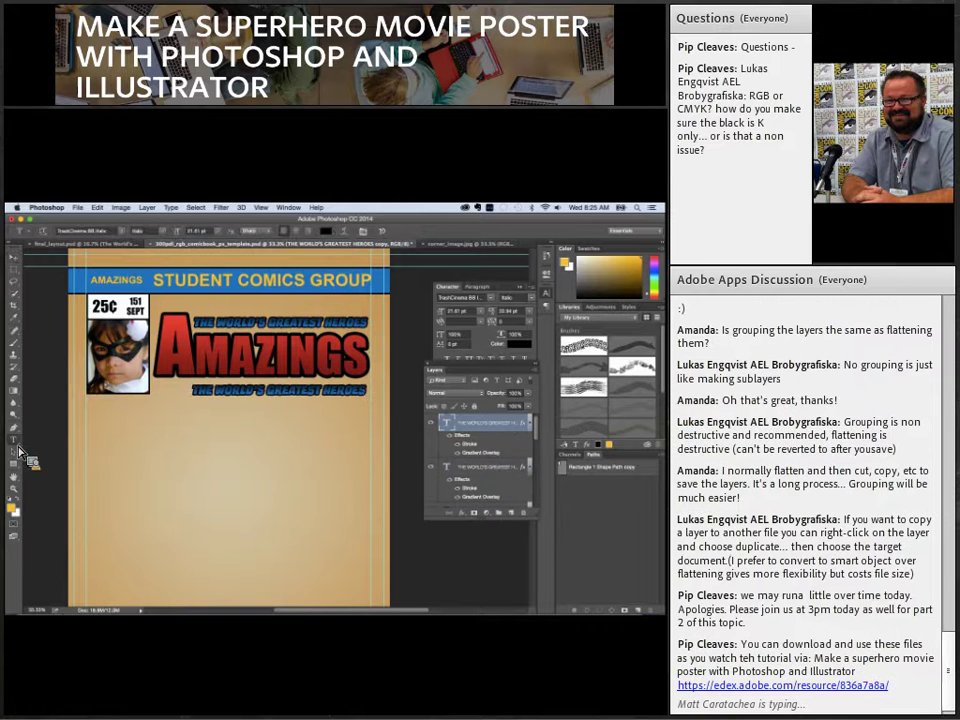
triple_click(258, 395)
key(BackSpace)
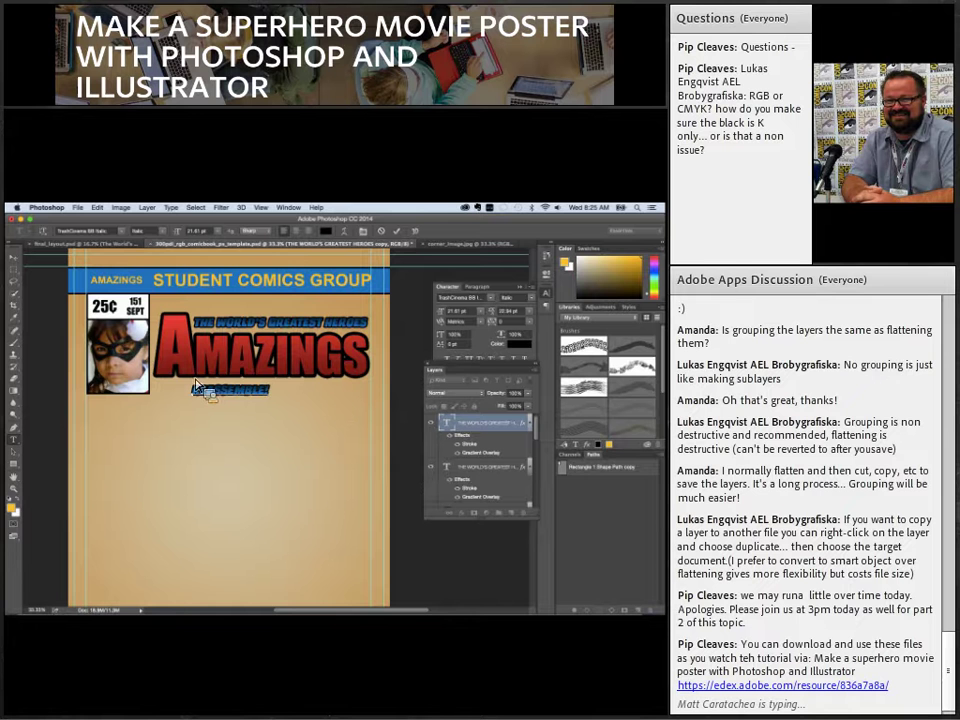
click(158, 231)
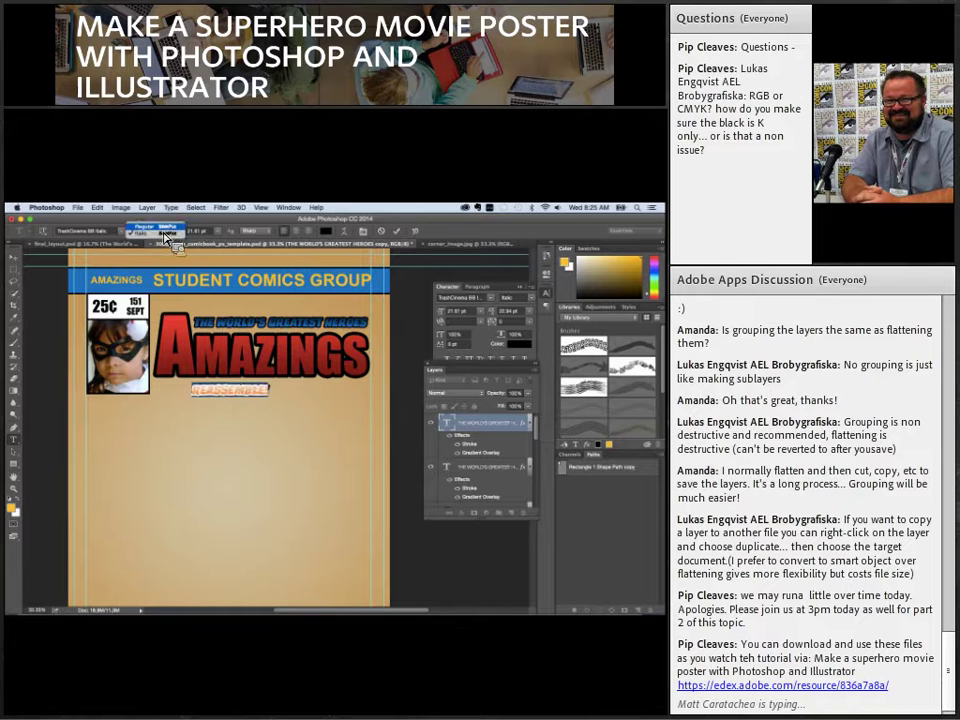
click(144, 226)
- Enlarge the "REASSEMBLE!" text to about 42 pt and position it beneath AMAZINGS, ending flush with the logo's S
click(13, 256)
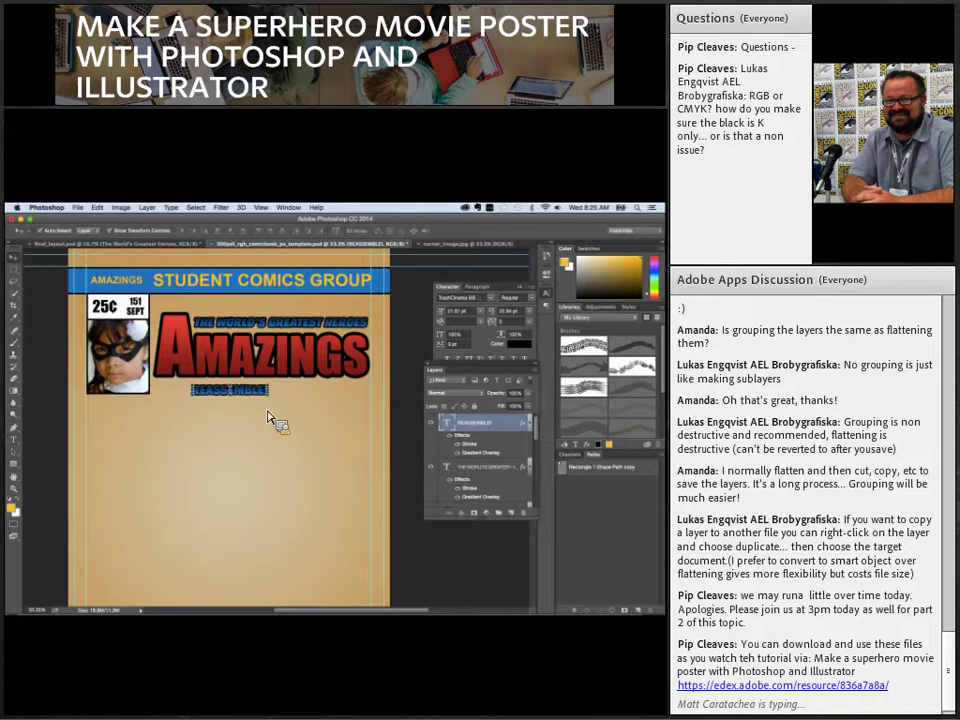
drag(279, 403, 352, 396)
key(Return)
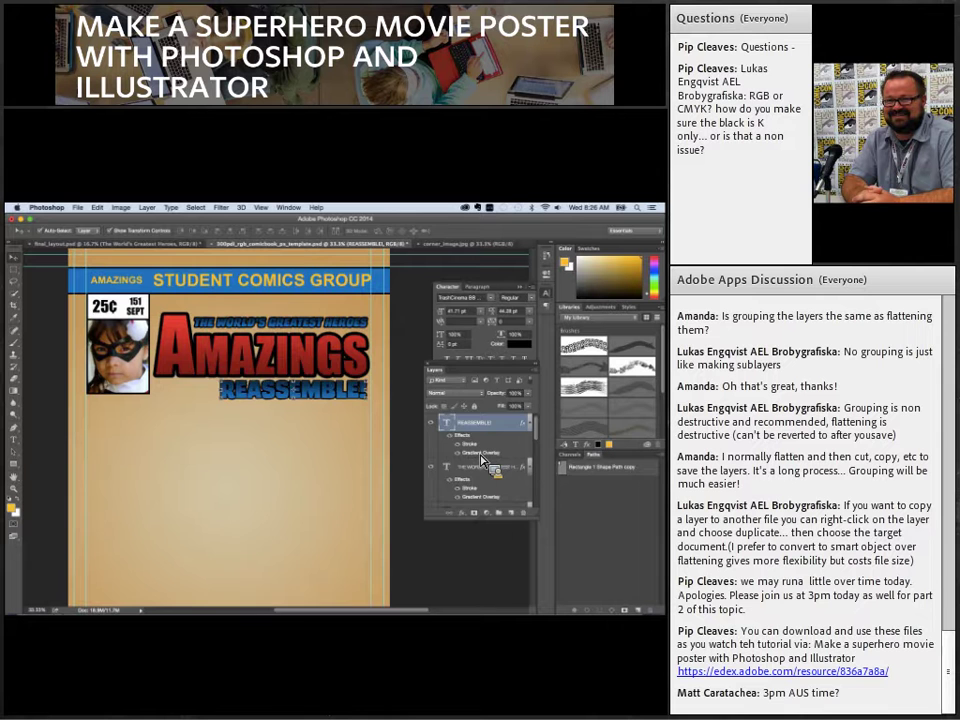
- Edit the gradient overlay of the "REASSEMBLE!" layer and set its starting color stop to burnt orange #bc5000
double_click(483, 456)
drag(236, 284, 331, 420)
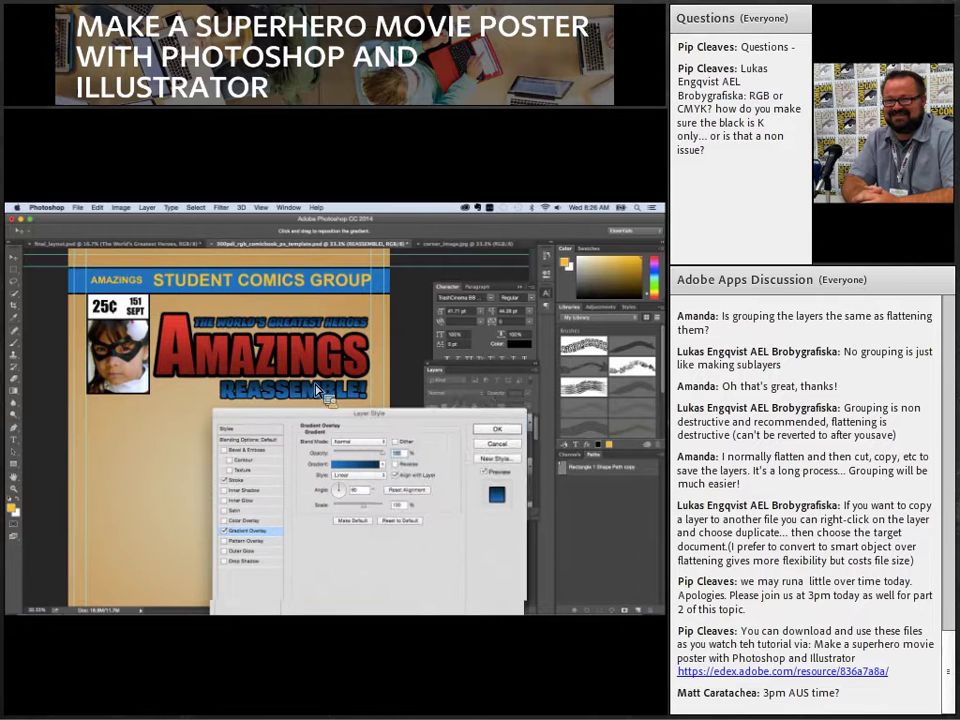
click(345, 465)
double_click(398, 465)
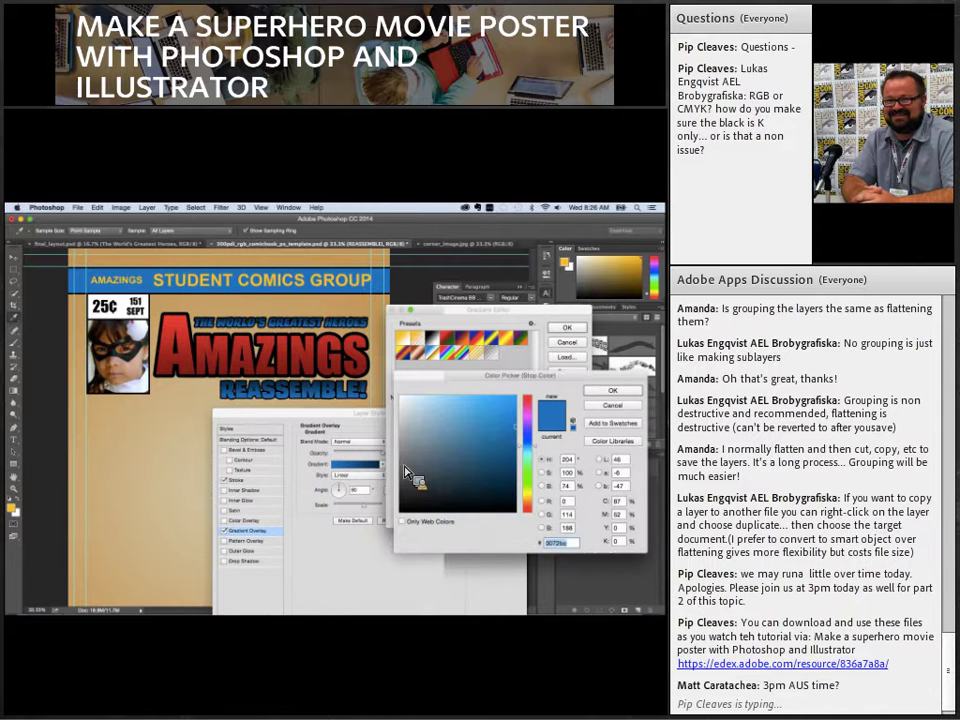
click(527, 503)
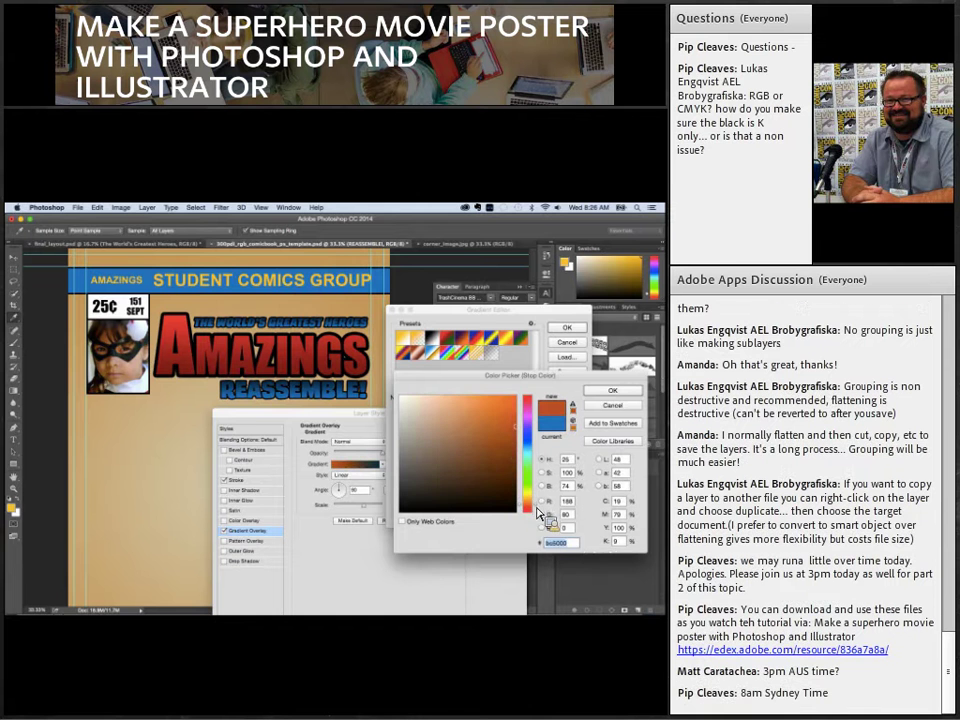
click(613, 390)
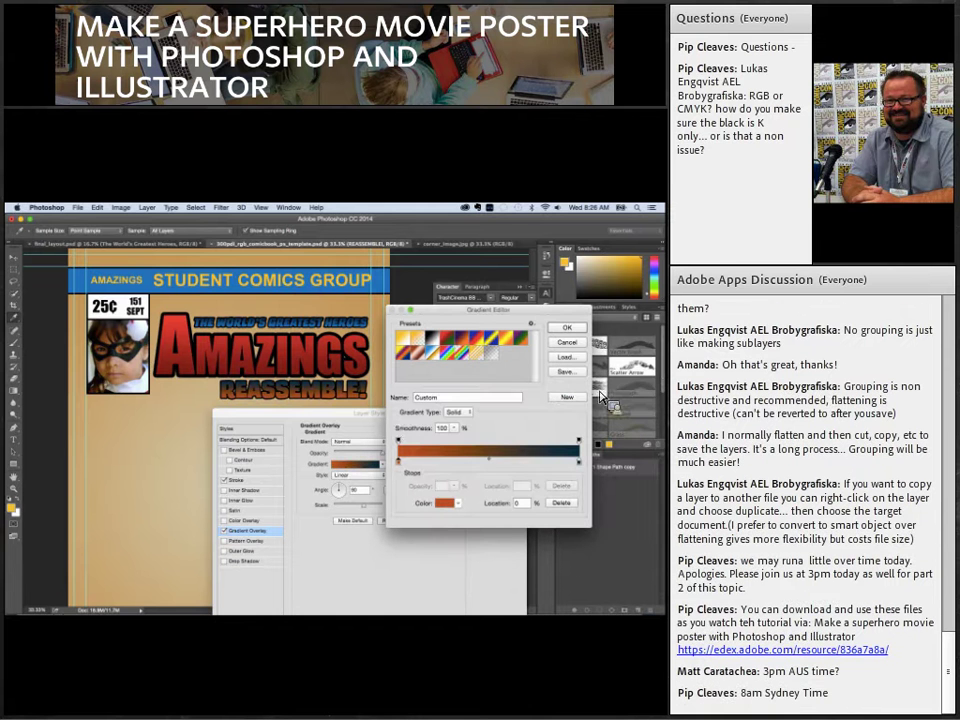
- Set the ending color stop of the "REASSEMBLE!" gradient overlay to bright yellow
double_click(578, 462)
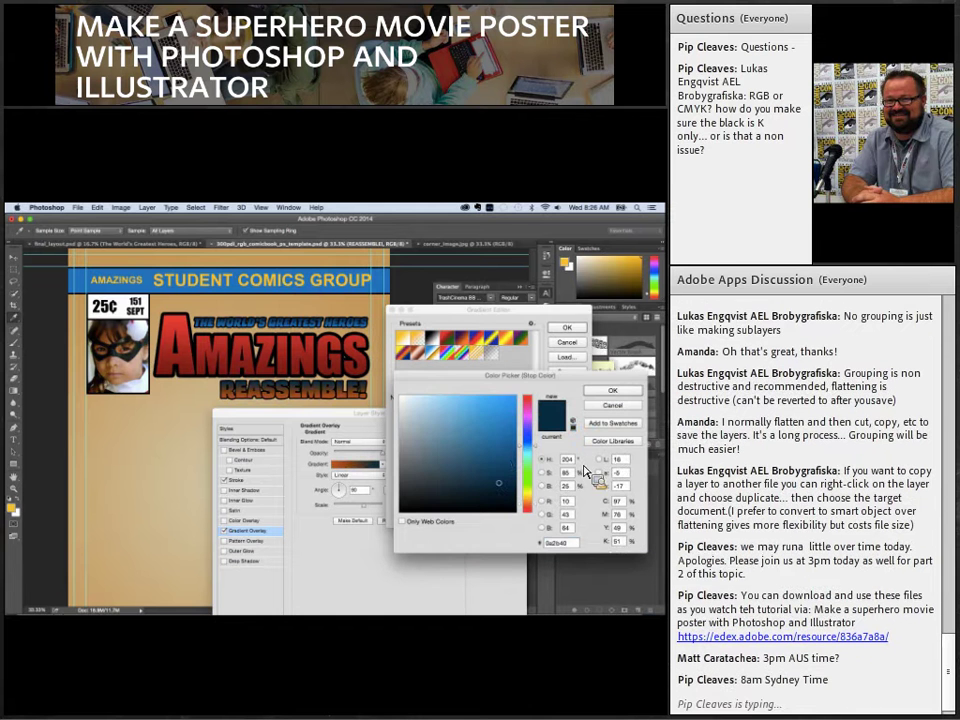
click(527, 491)
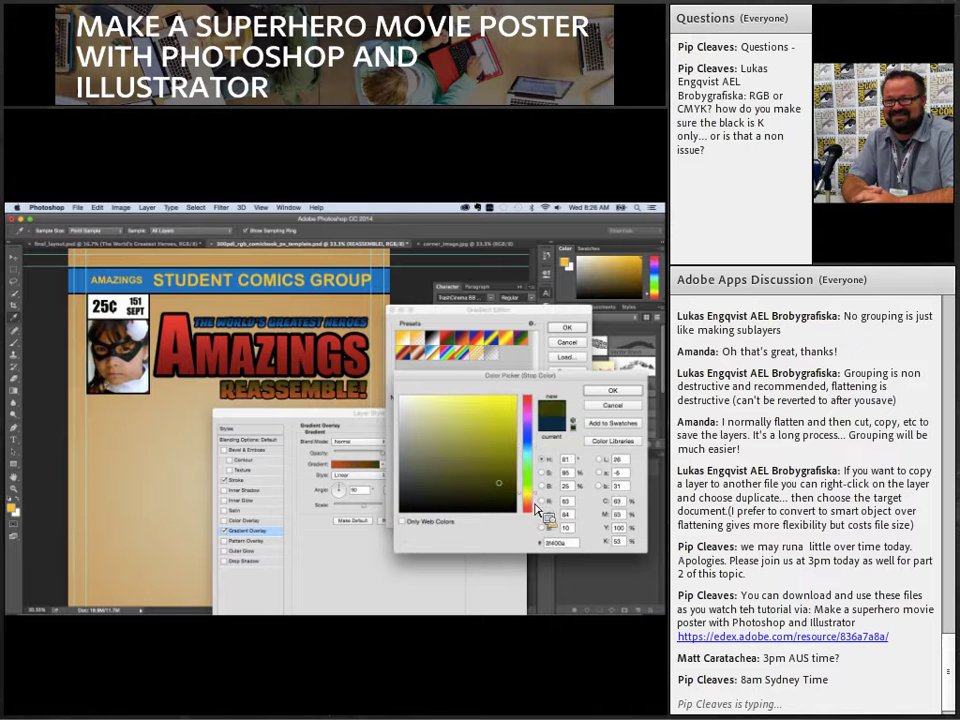
click(513, 395)
click(612, 390)
click(566, 327)
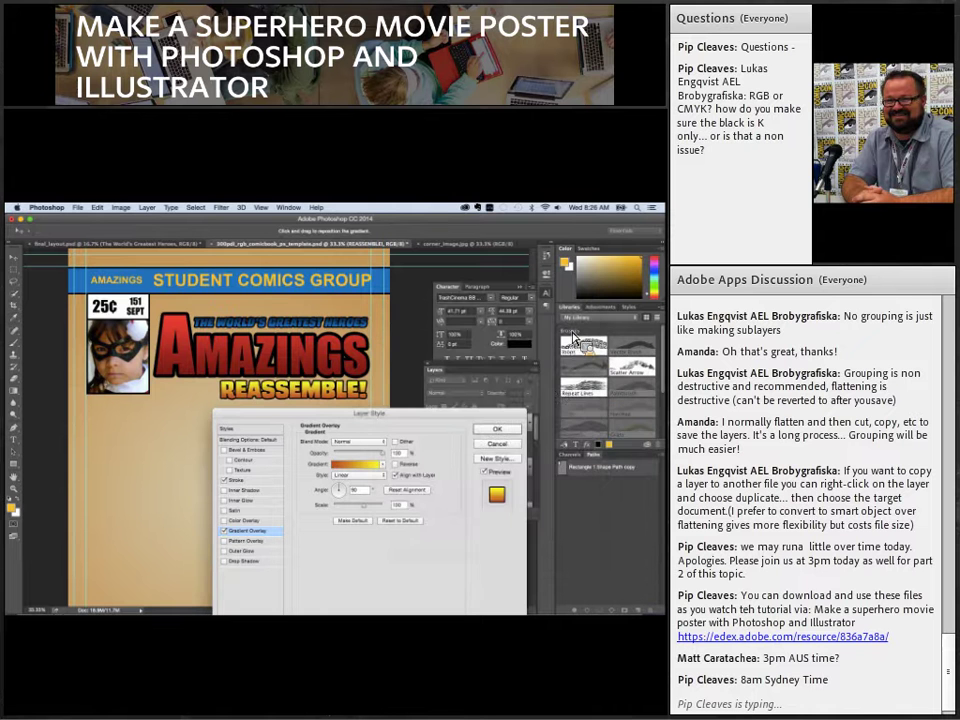
- Set the "REASSEMBLE!" layer's stroke size to 10 px and apply the layer style
click(240, 481)
text(10)
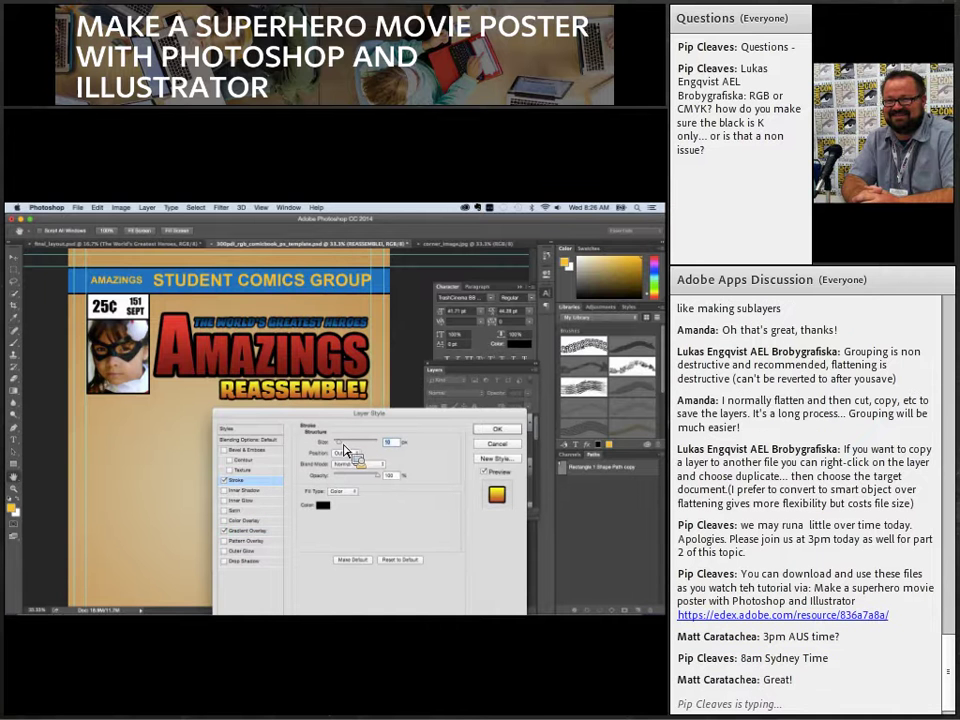
click(499, 430)
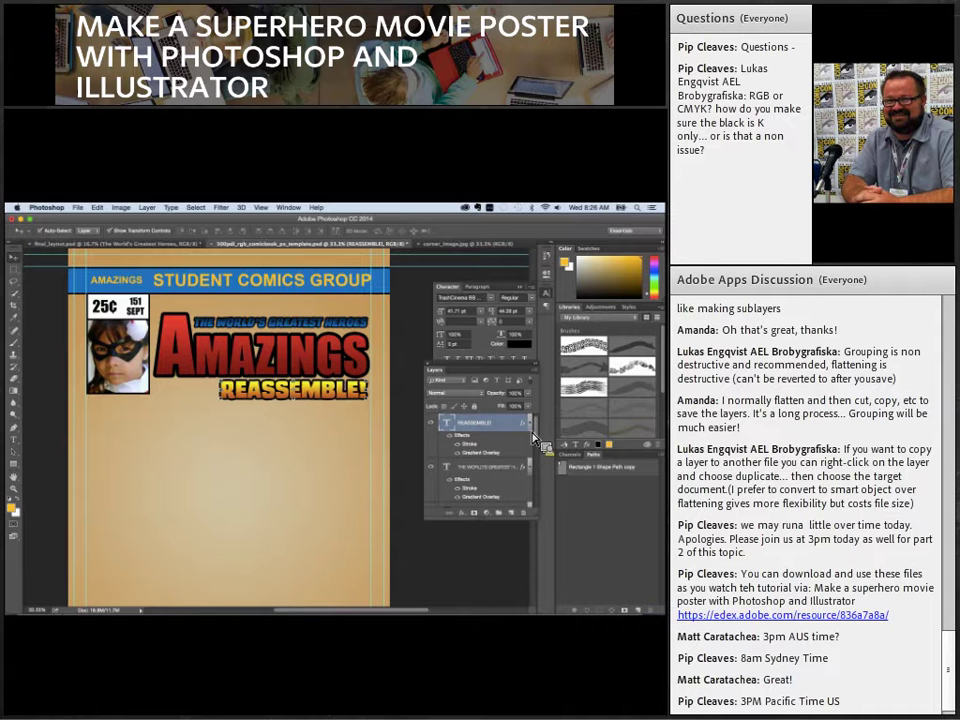
- Group the "REASSEMBLE!", tagline and AMAZINGS text layers in a new group named Logo
shift+click(516, 467)
scroll(538, 444, down, 1)
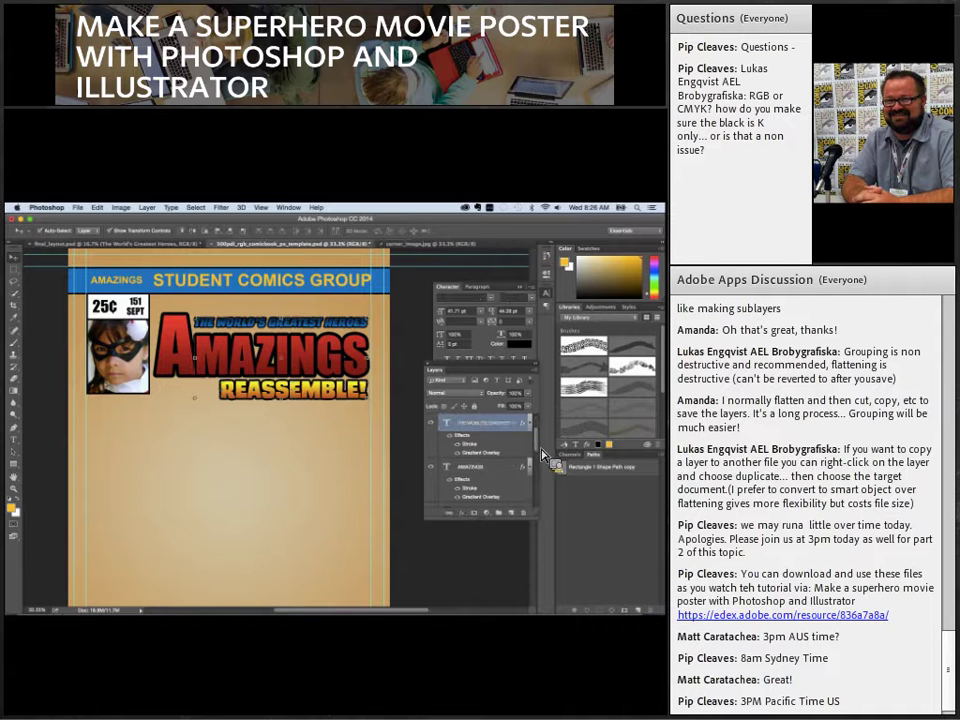
shift+click(519, 468)
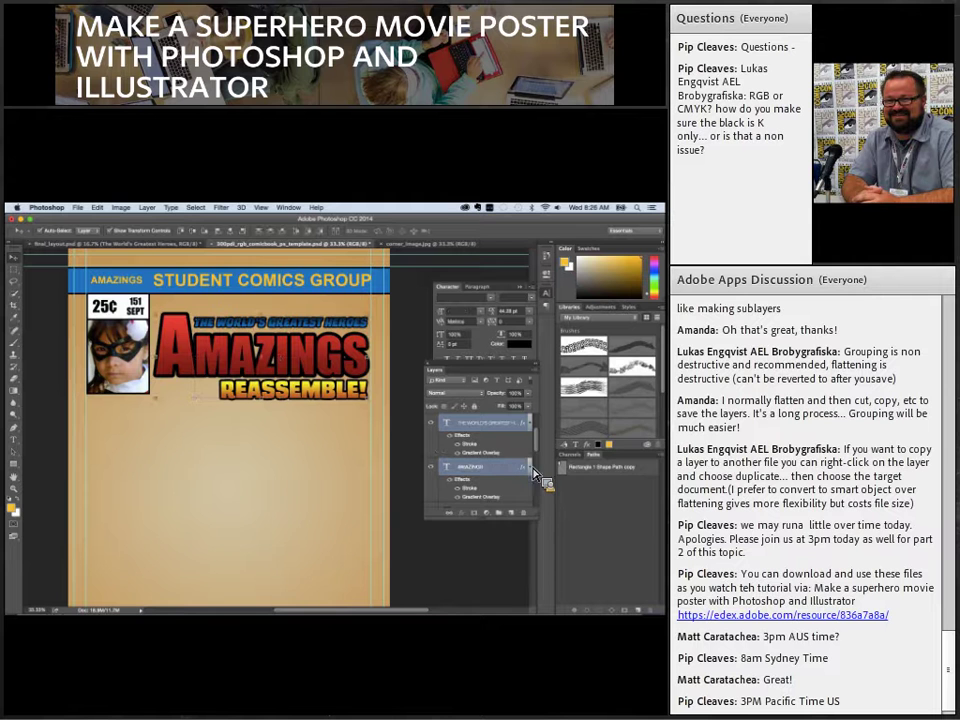
click(535, 373)
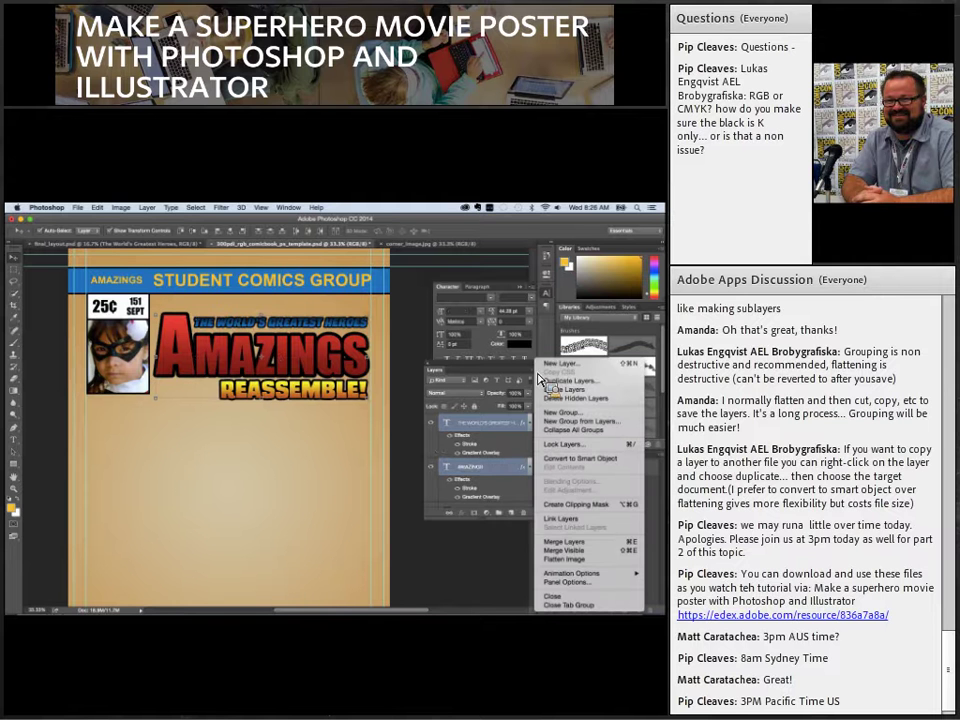
click(585, 421)
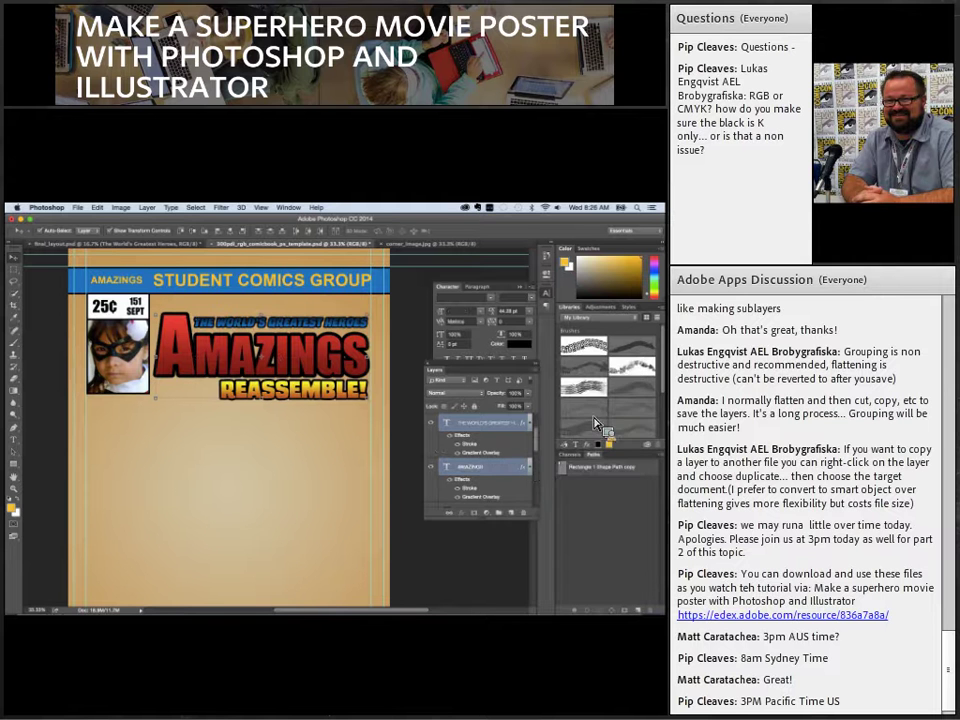
text(Logo)
key(Return)
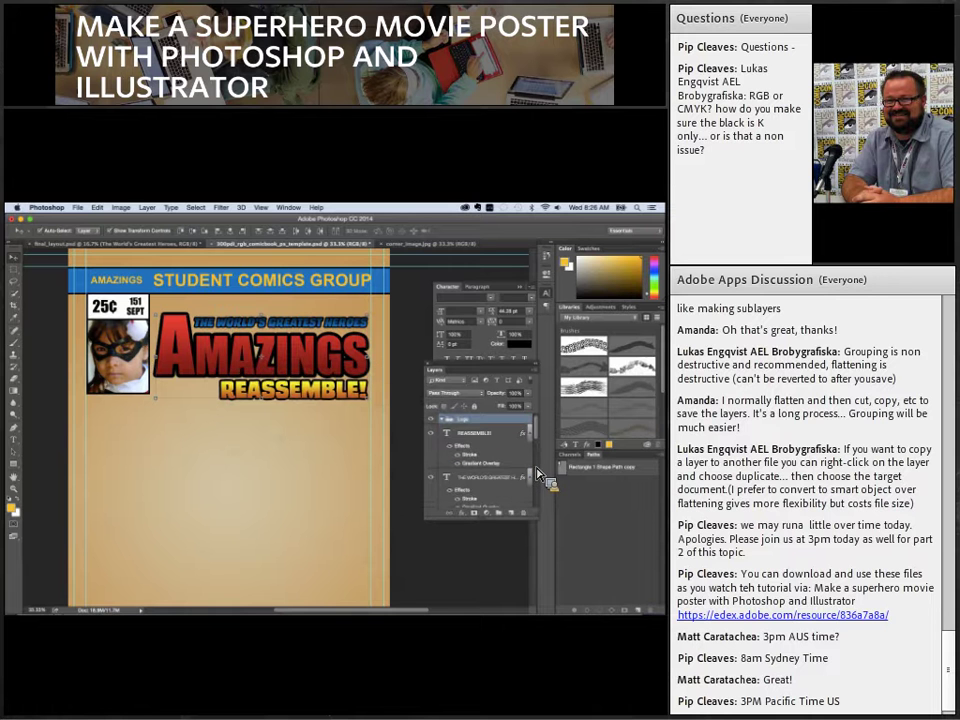
- Try to move the Logo group as one object on the canvas with Auto-Select set to Group
click(328, 360)
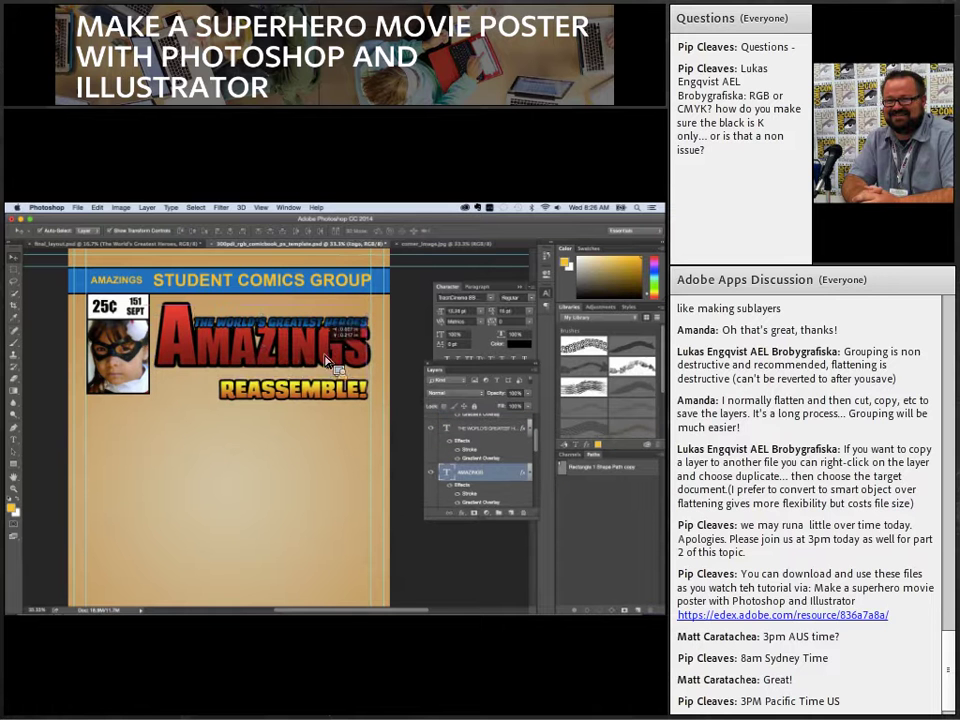
click(84, 230)
click(88, 224)
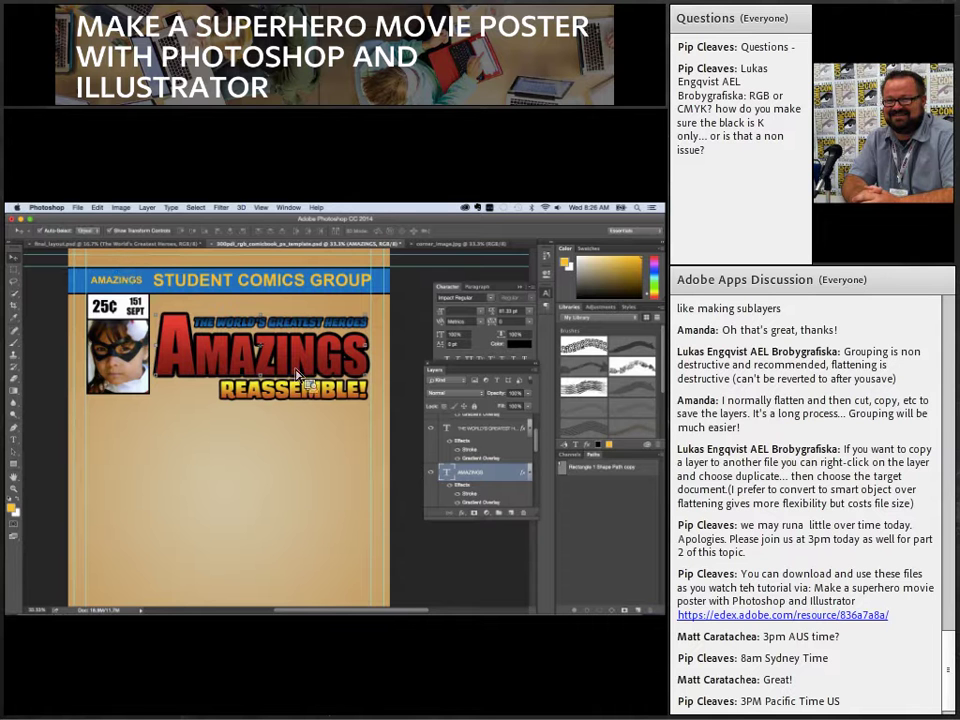
click(336, 452)
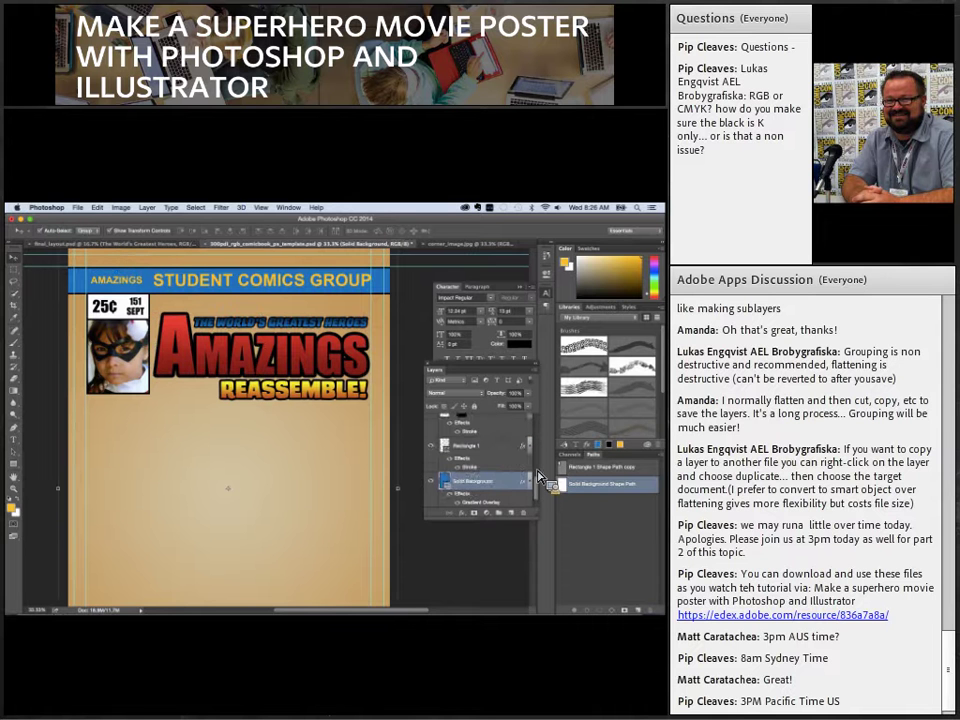
scroll(540, 478, up, 5)
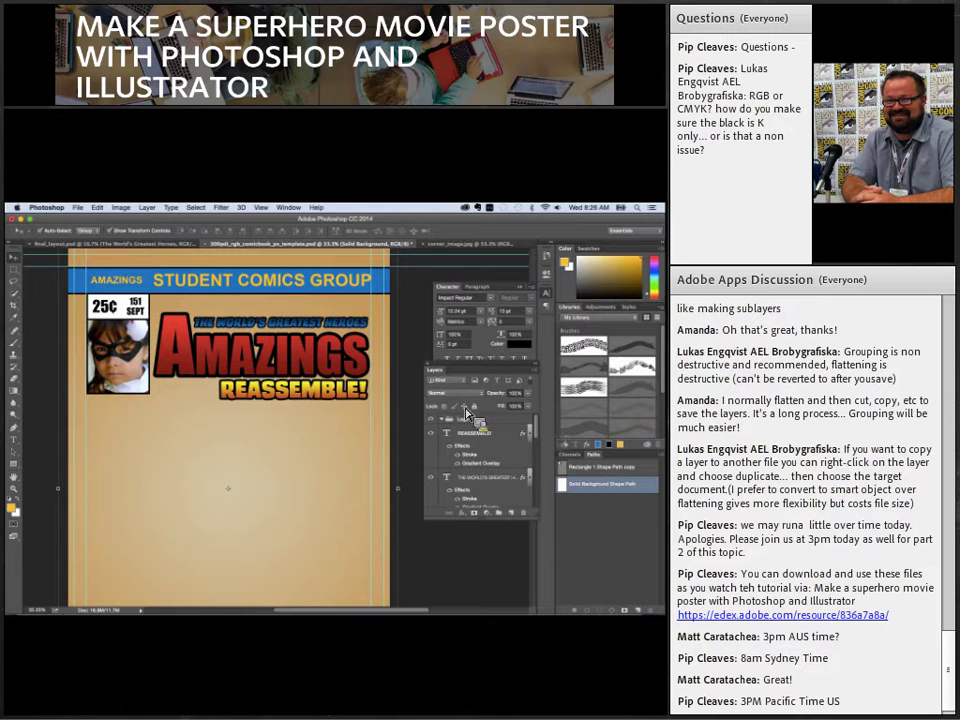
click(328, 358)
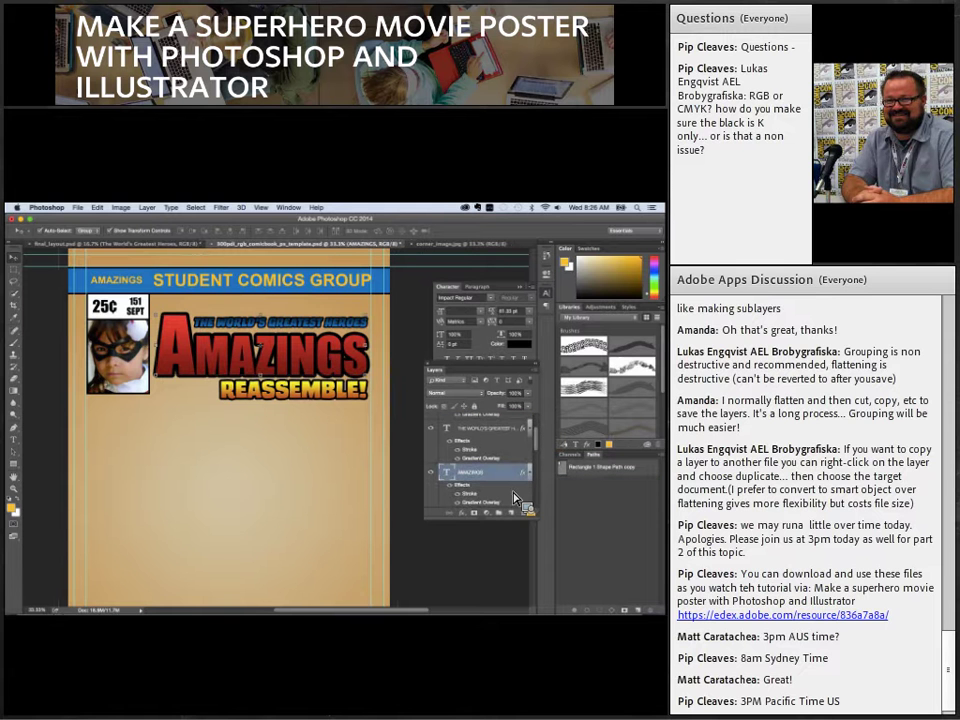
click(286, 329)
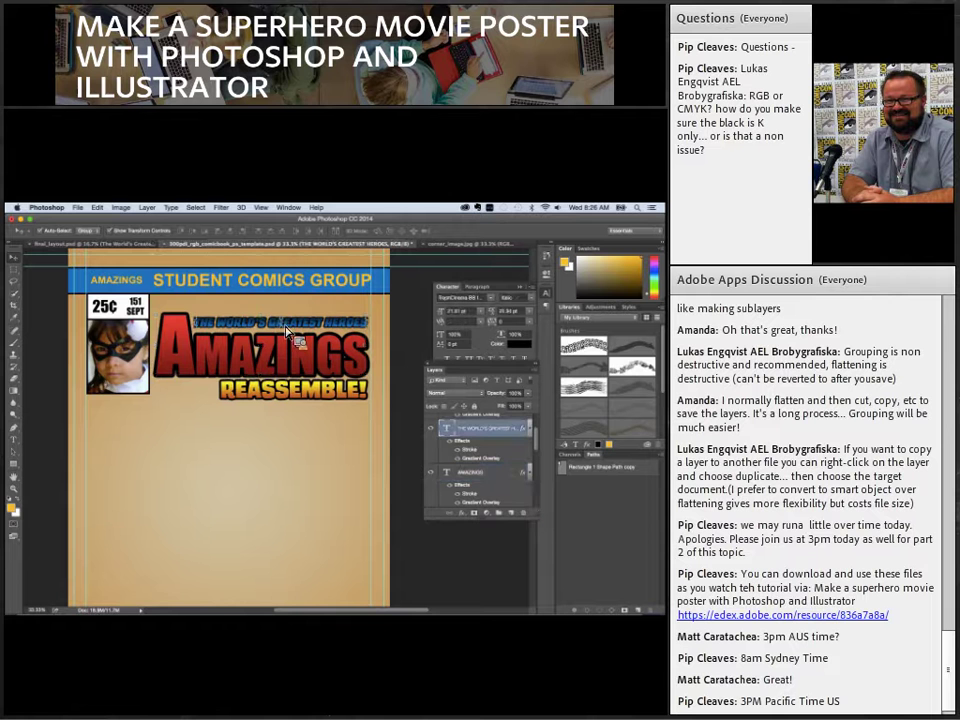
- Return Auto-Select to Layer and, with the text layers ungrouped, move all three together slightly up beneath the blue banner
click(88, 231)
click(90, 238)
click(300, 398)
shift+click(300, 400)
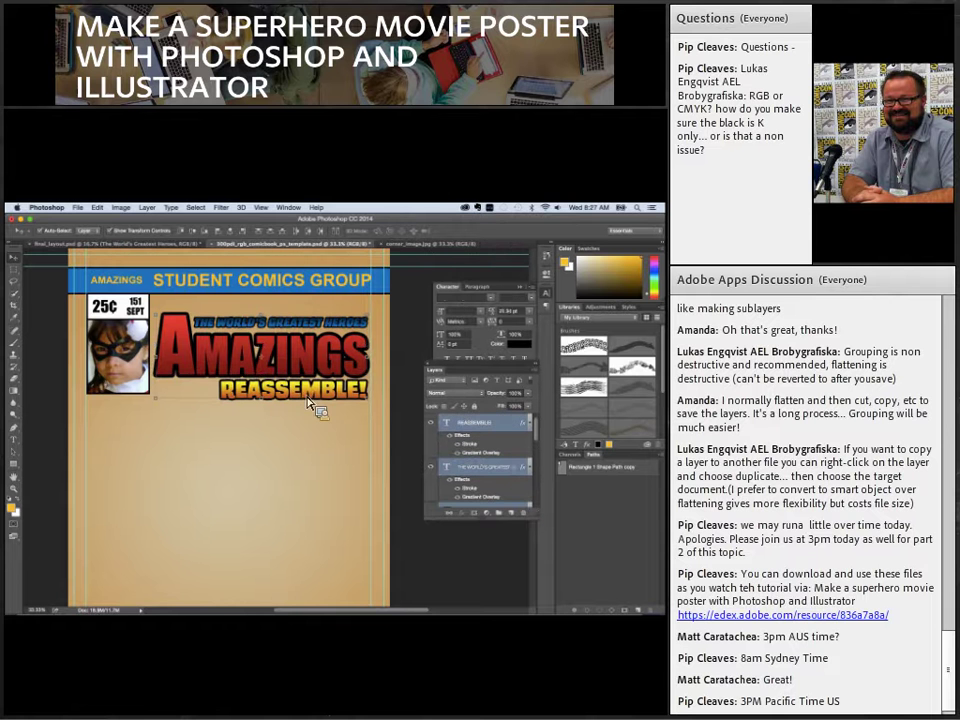
drag(300, 400, 319, 399)
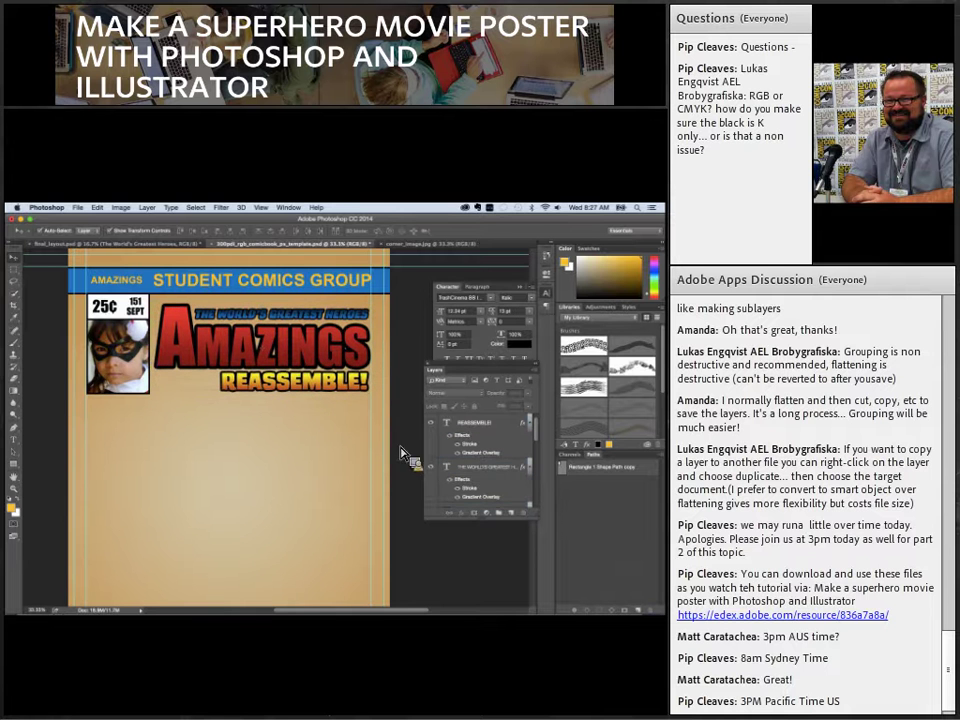
- Open red_jester.psd from the Comic Book Cover Project folder
scroll(190, 438, down, 3)
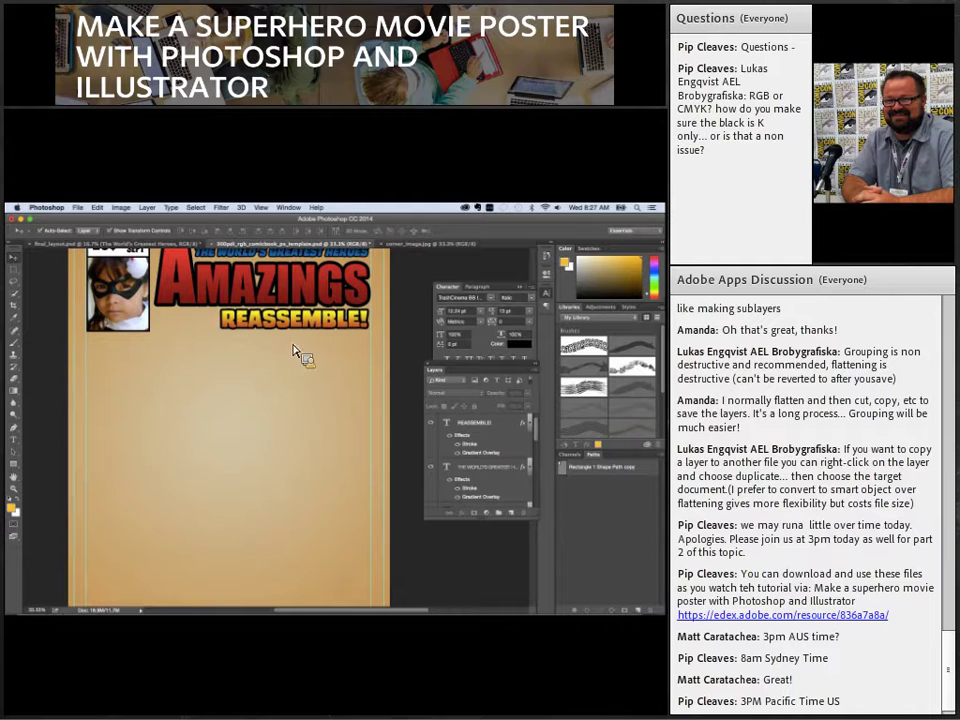
click(97, 207)
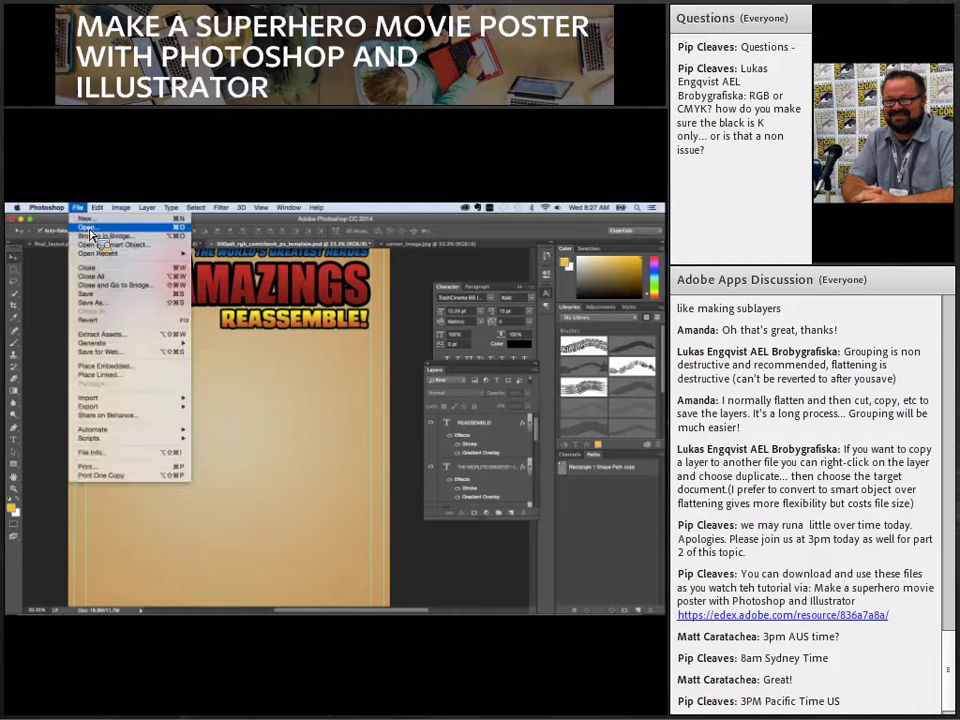
click(97, 232)
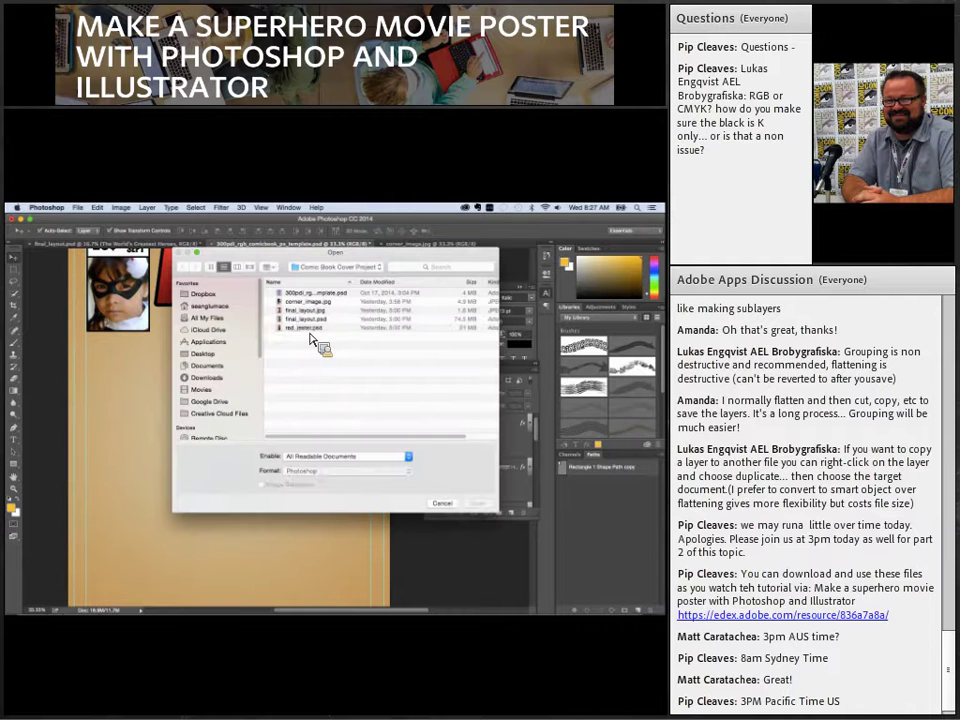
click(305, 328)
key(Return)
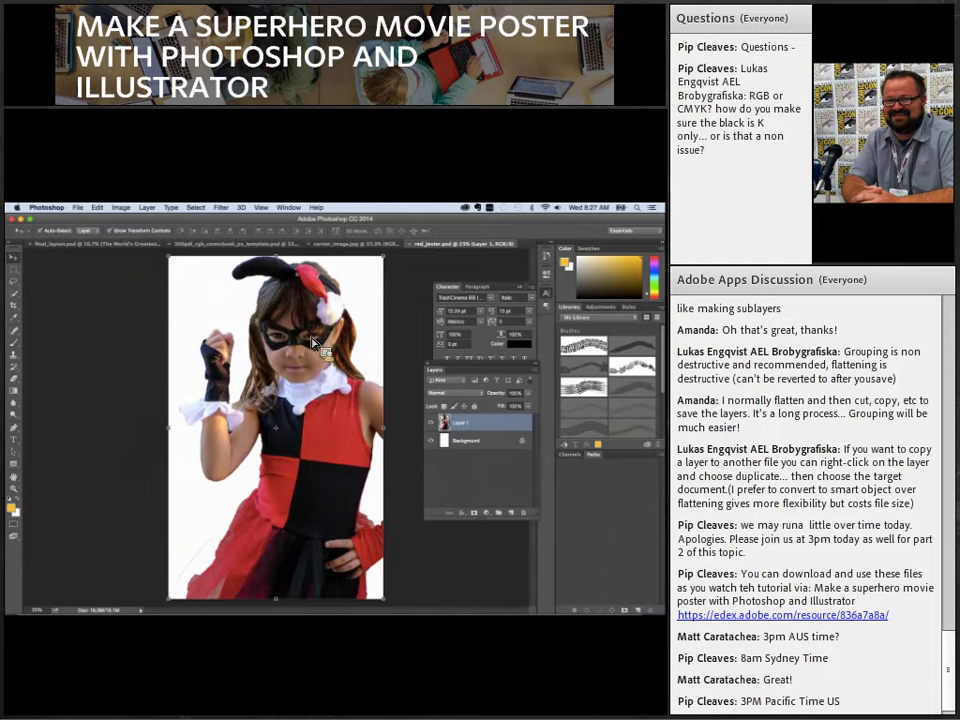
- Select the entire canvas on Layer 1 of red_jester.psd and hide the white Background layer
click(13, 269)
key(super+a)
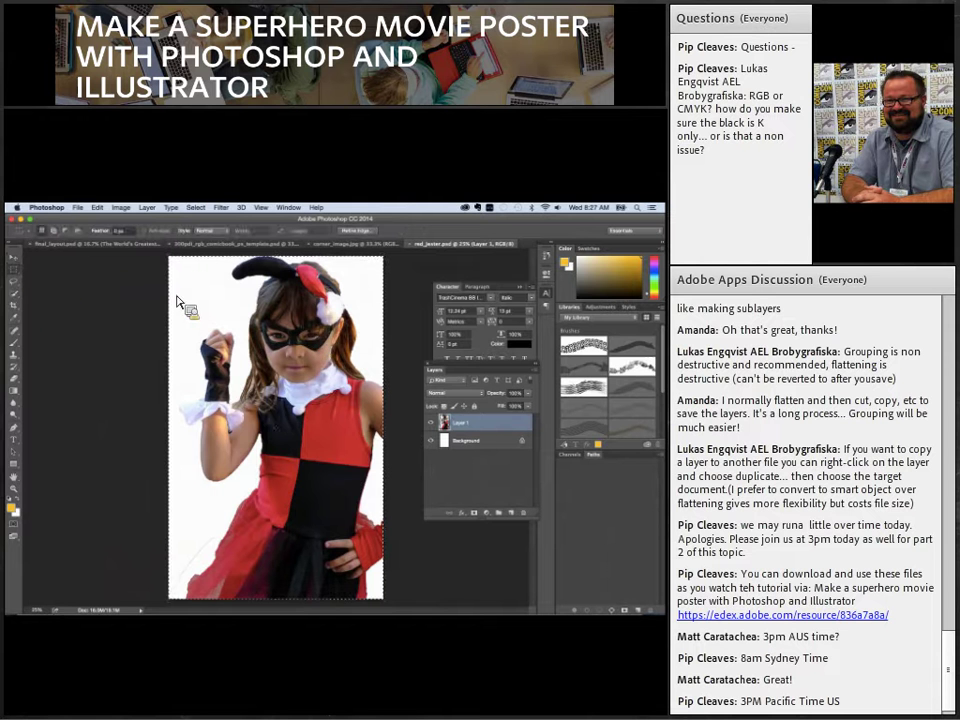
click(434, 441)
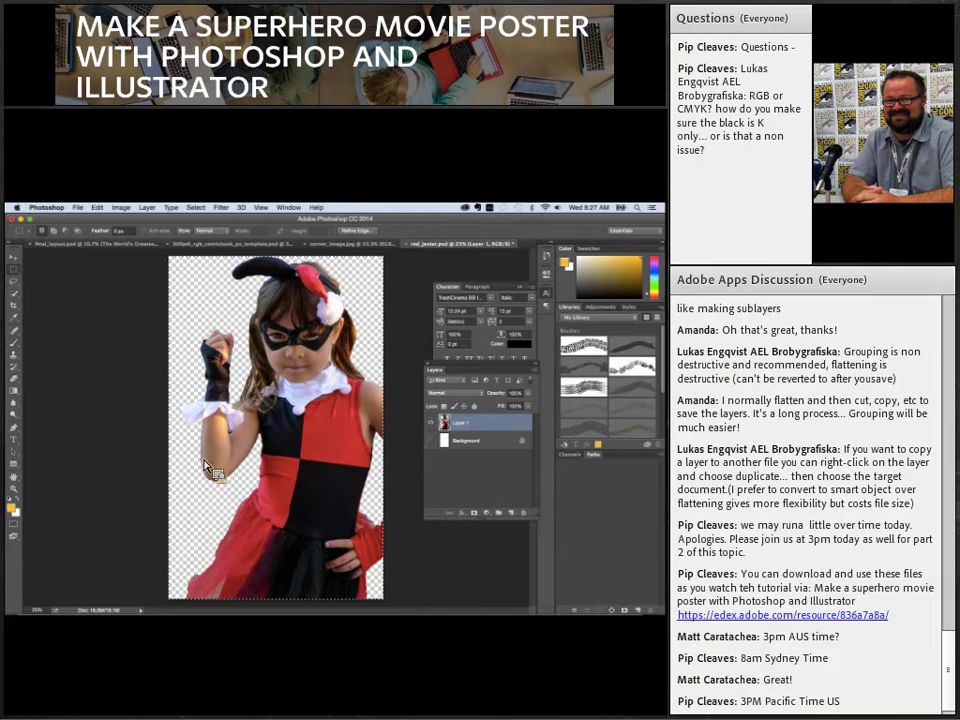
- After checking final_layout.psd, bring the girl cutout into the comic book template as a layer directly above Solid Background
click(145, 244)
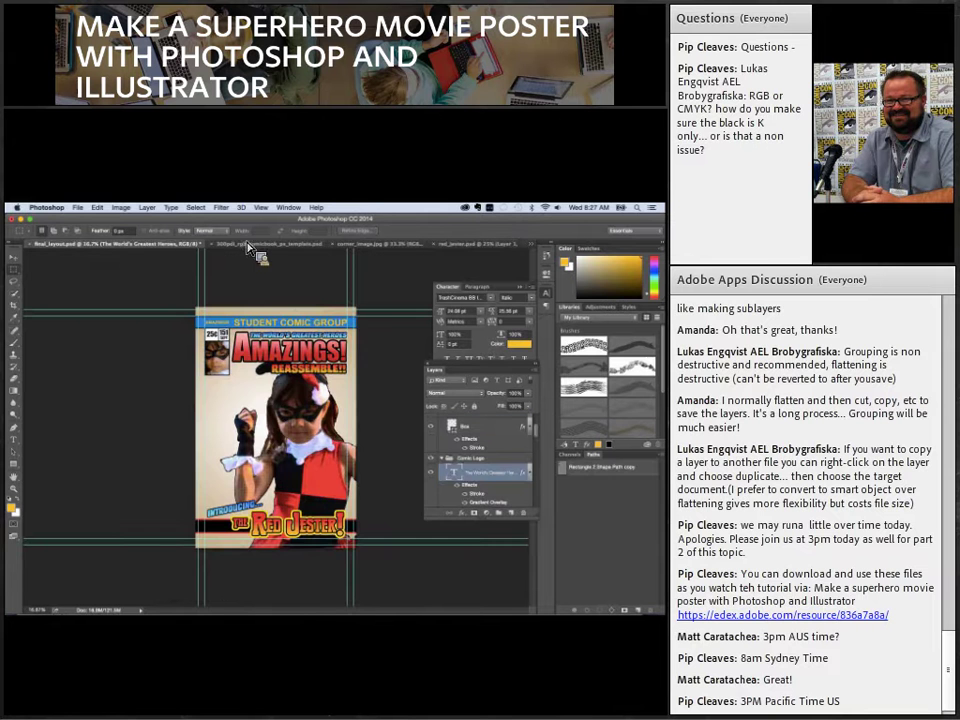
click(250, 245)
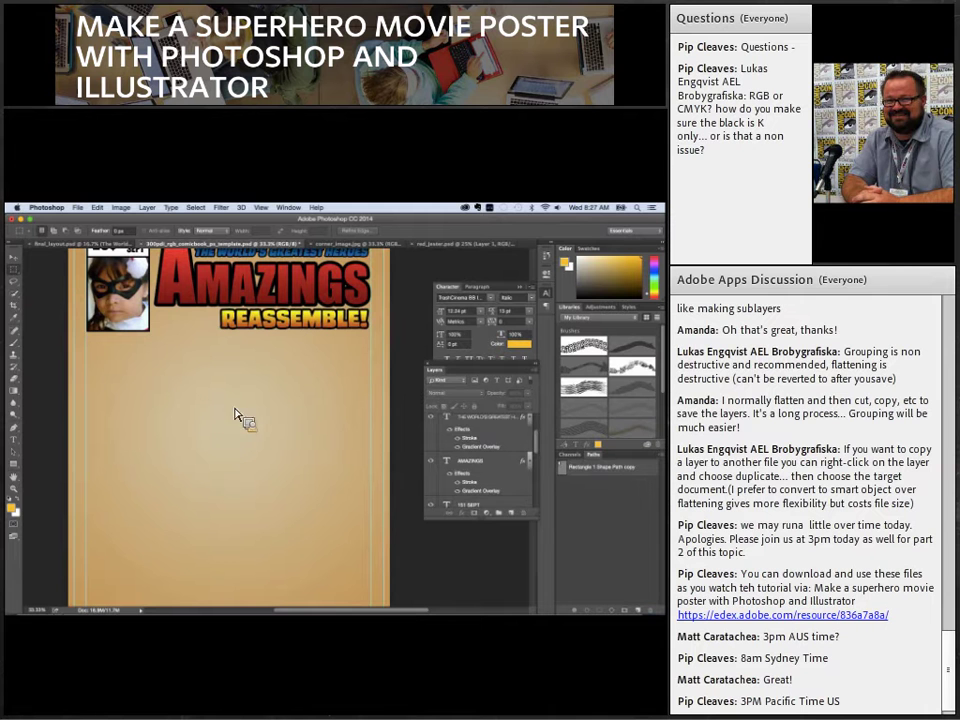
mouse_move(540, 470)
mouse_down()
mouse_move(546, 439)
mouse_move(465, 438)
mouse_move(540, 440)
mouse_move(541, 472)
mouse_move(537, 452)
mouse_move(497, 437)
mouse_move(480, 455)
mouse_move(471, 446)
mouse_move(484, 435)
mouse_move(474, 446)
mouse_move(484, 438)
mouse_move(535, 456)
mouse_move(479, 441)
mouse_move(488, 452)
mouse_move(492, 440)
mouse_move(548, 450)
mouse_move(545, 508)
mouse_move(490, 550)
mouse_move(478, 458)
mouse_move(280, 455)
mouse_up()
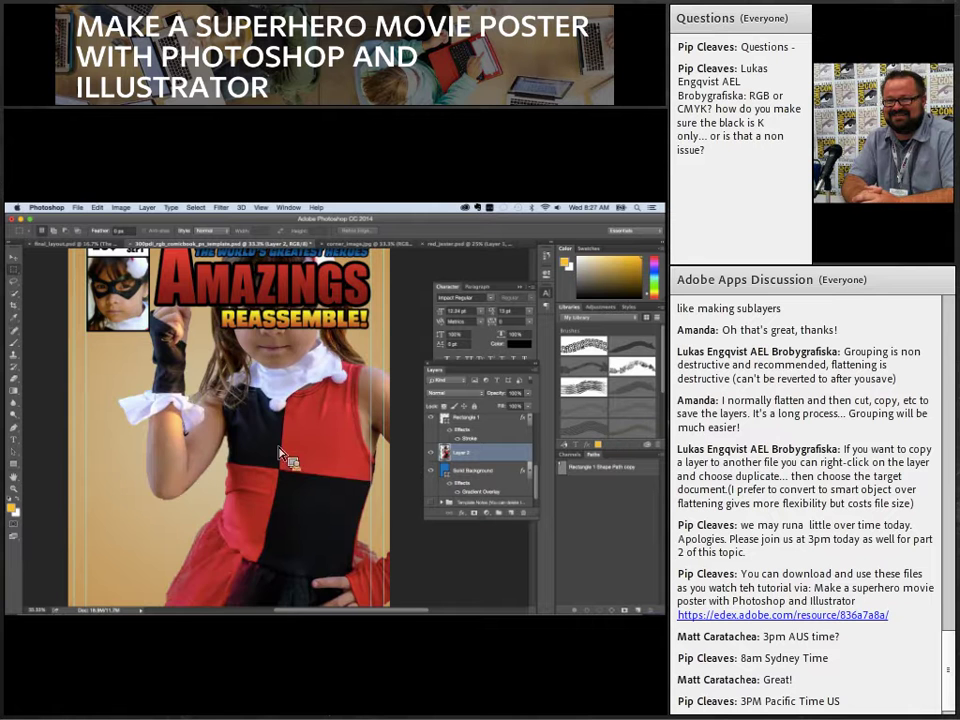
- Move the girl cutout down so that her head sits just beneath the "REASSEMBLE!" lettering
click(14, 262)
drag(300, 400, 310, 525)
click(14, 488)
alt+click(223, 467)
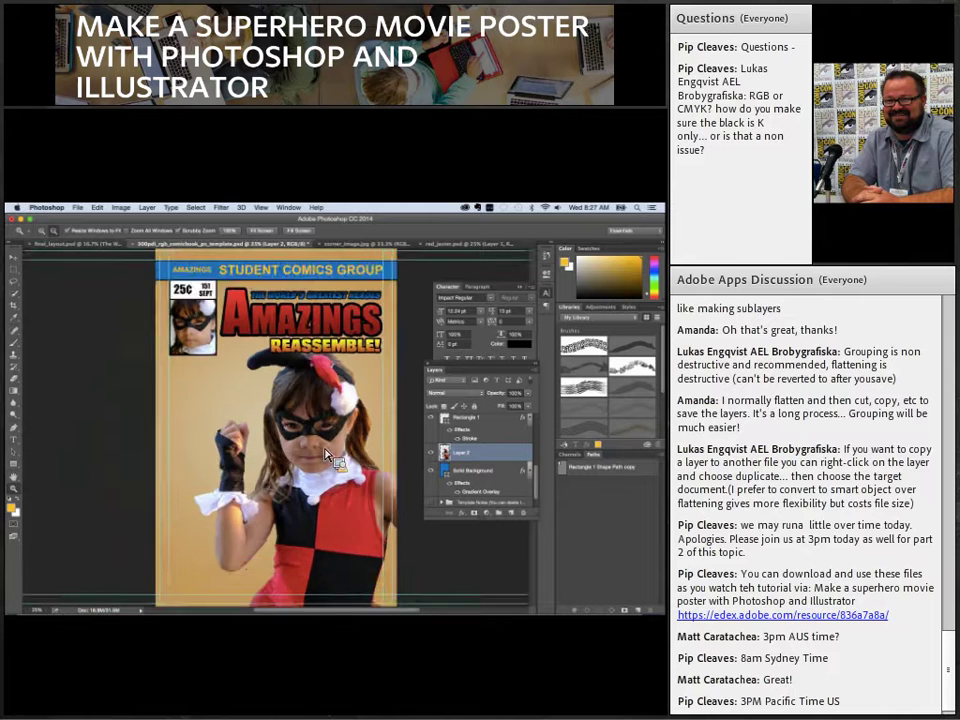
alt+click(326, 455)
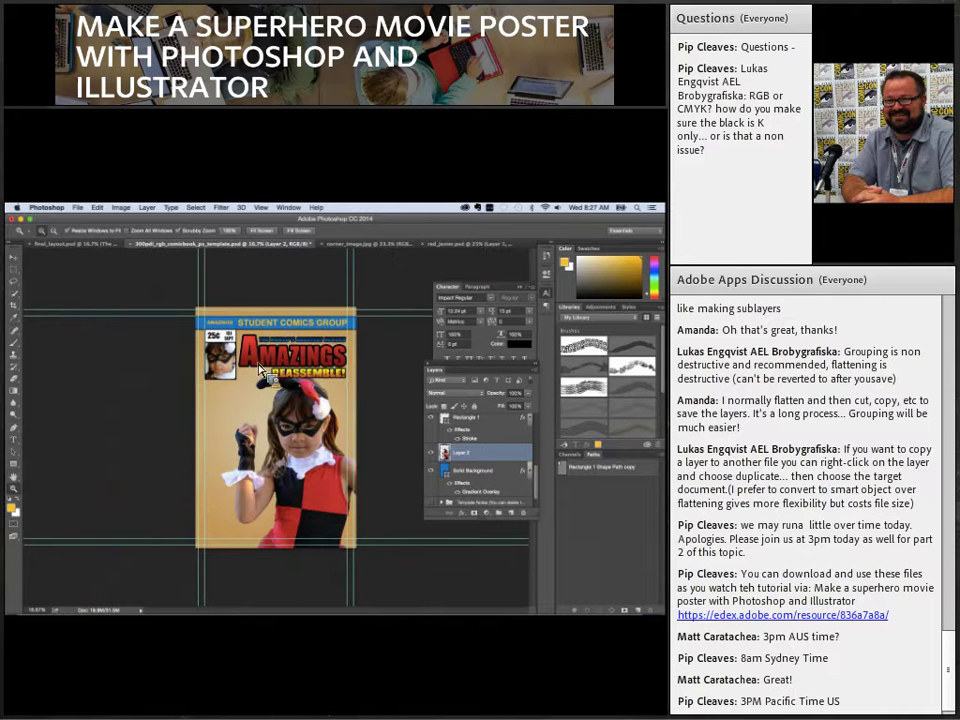
- Scale the girl cutout proportionally to about 89% and place it flush with the cover's right edge below the logo
click(13, 242)
drag(318, 475, 294, 434)
drag(297, 434, 230, 376)
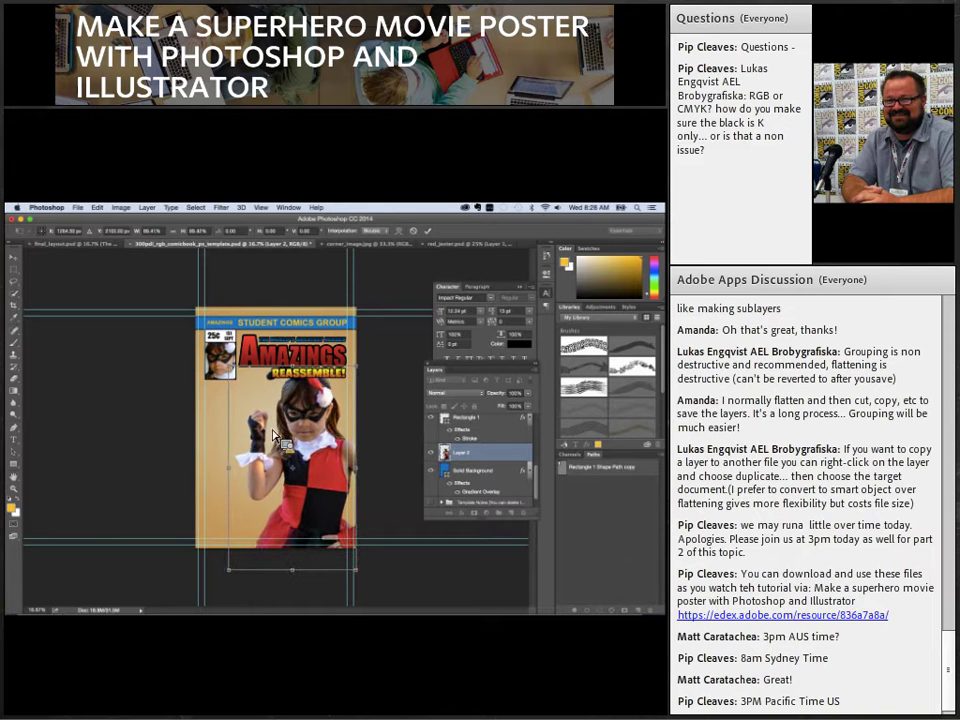
key(Return)
- Rename the girl cutout's layer as Red Jester and duplicate it
drag(473, 492, 474, 461)
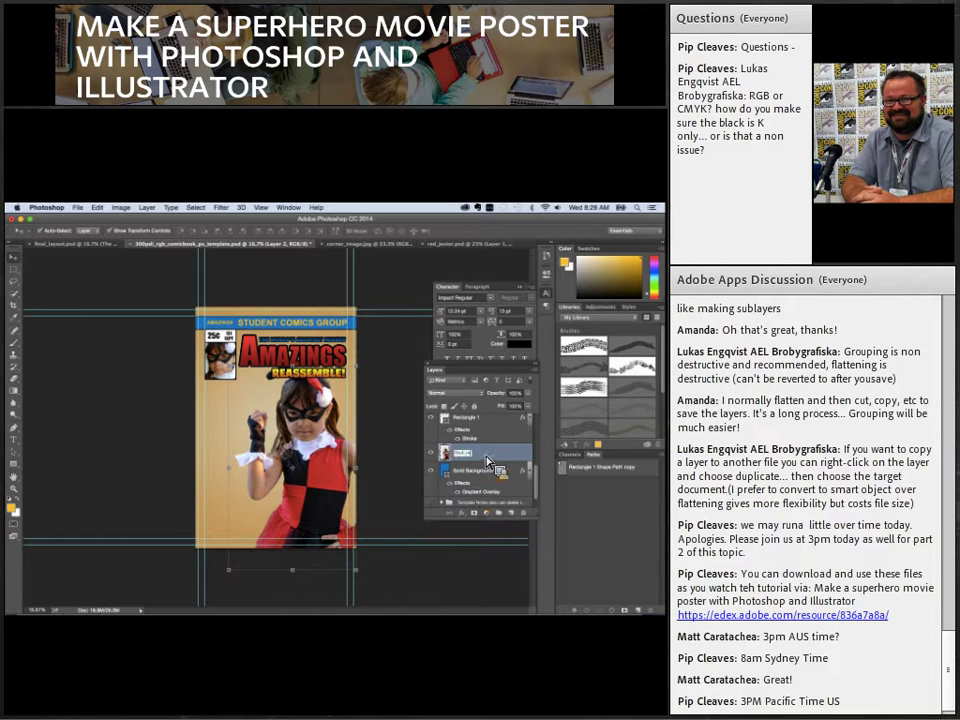
key(Return)
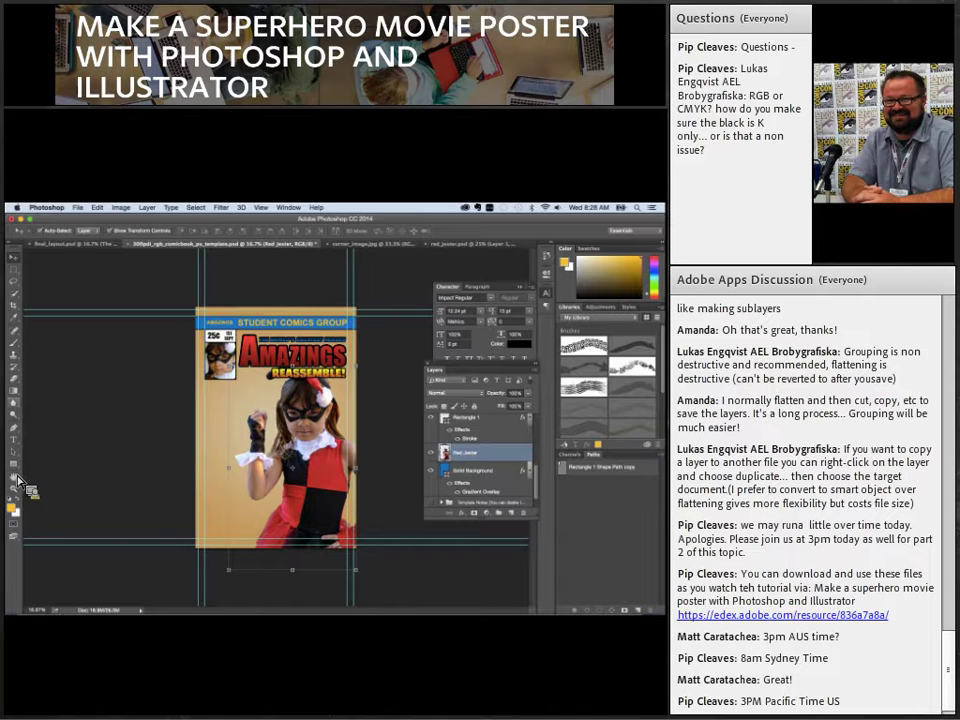
key(z)
click(358, 494)
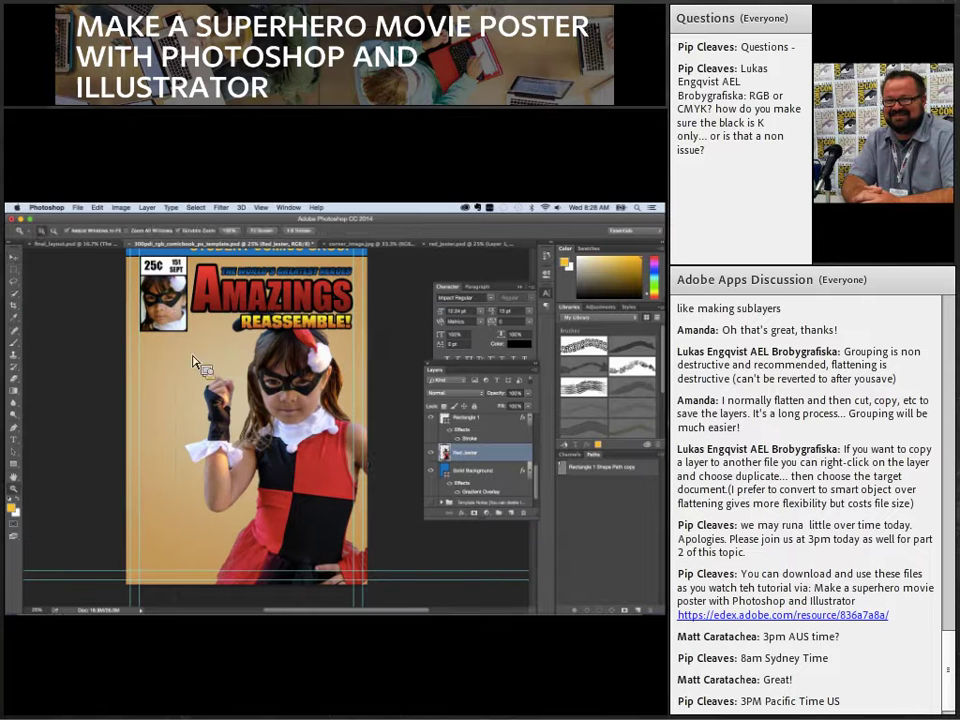
key(v)
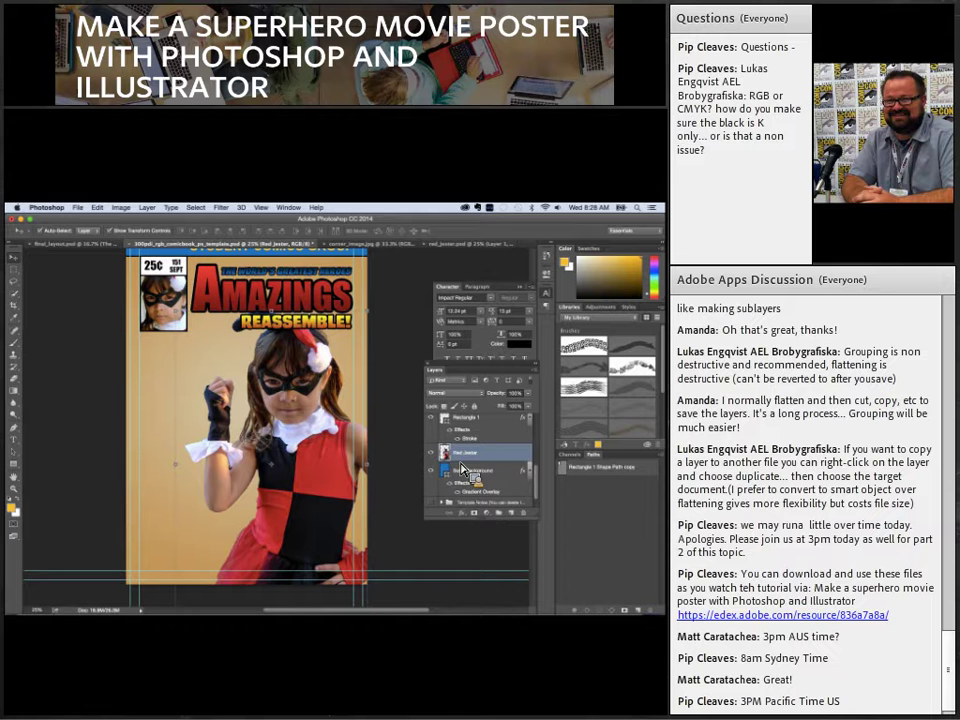
drag(516, 522, 514, 520)
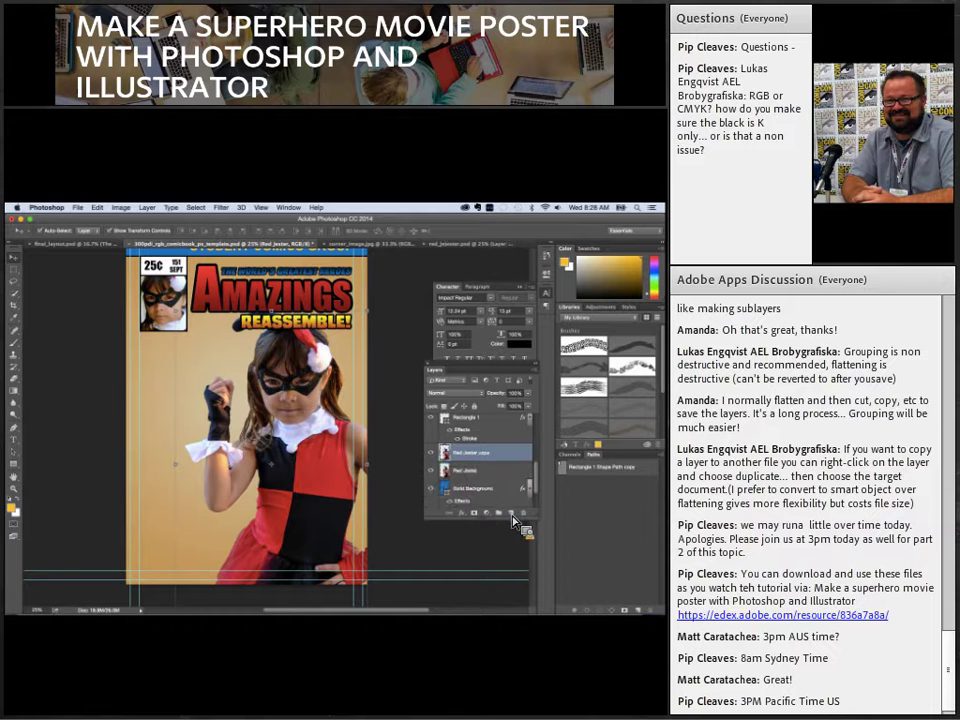
- Apply a Surface Blur with radius 35 pixels and threshold 15 levels to the Red Jester copy layer, and duplicate that layer
click(221, 208)
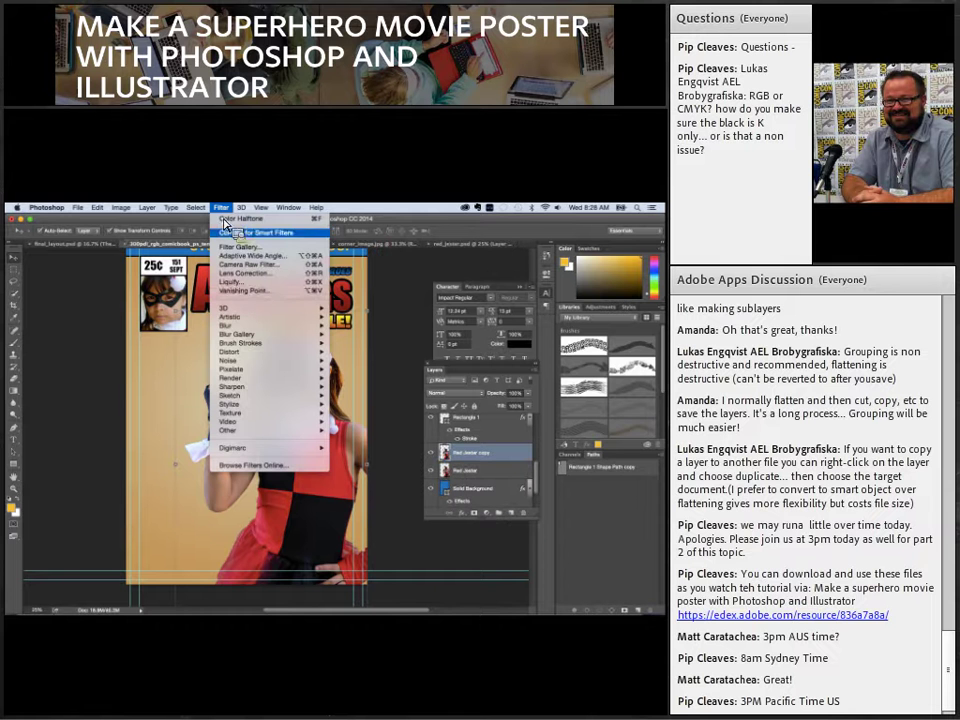
mouse_move(252, 326)
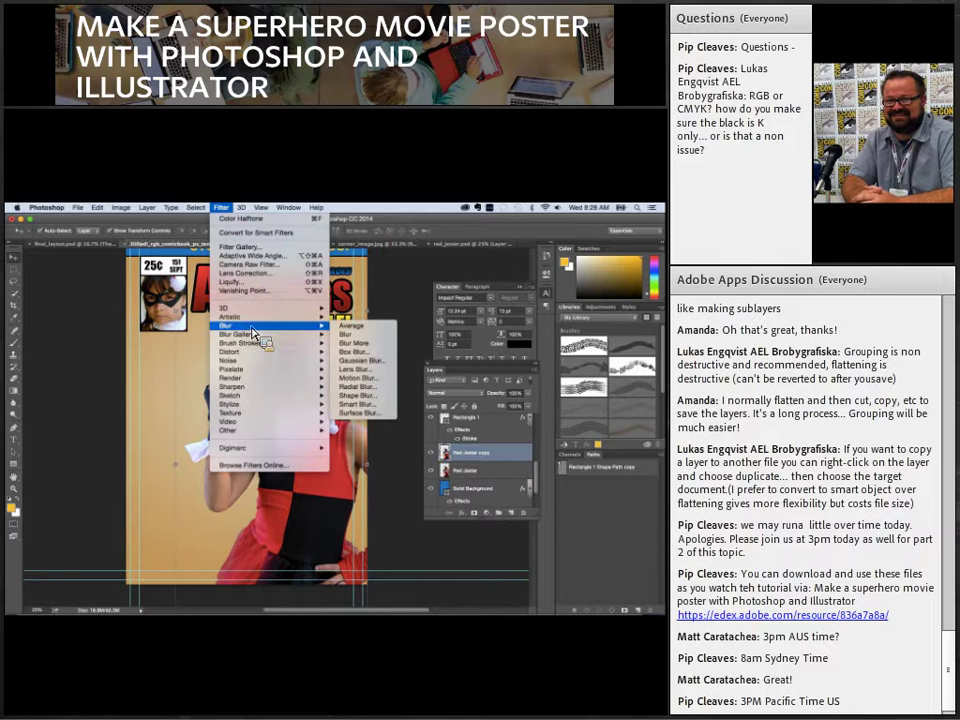
click(373, 421)
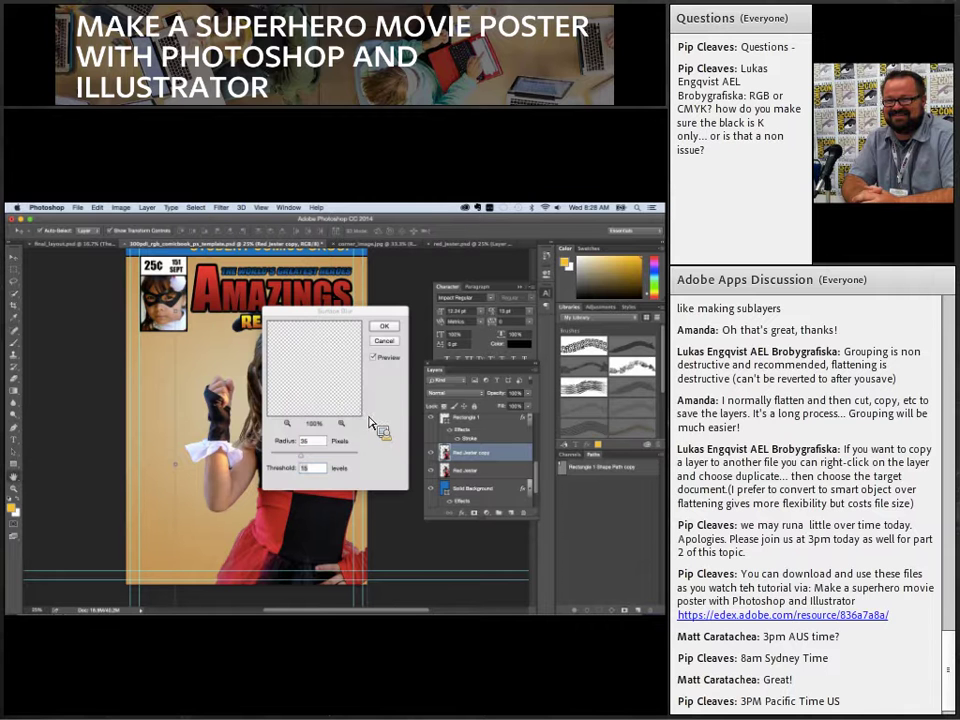
drag(337, 368, 326, 394)
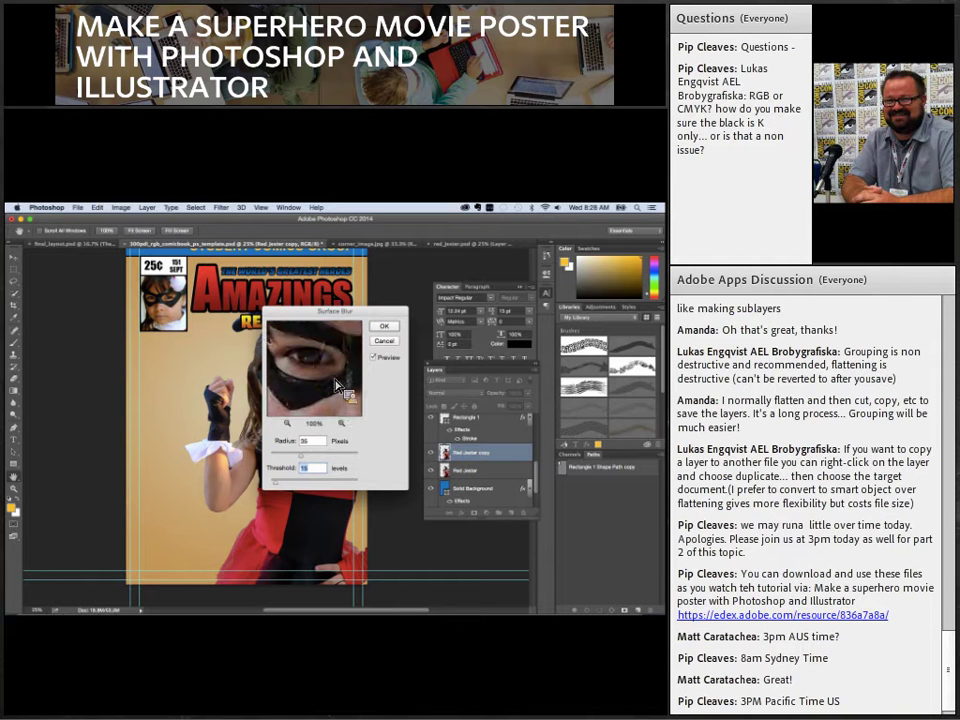
drag(308, 344, 302, 354)
click(385, 328)
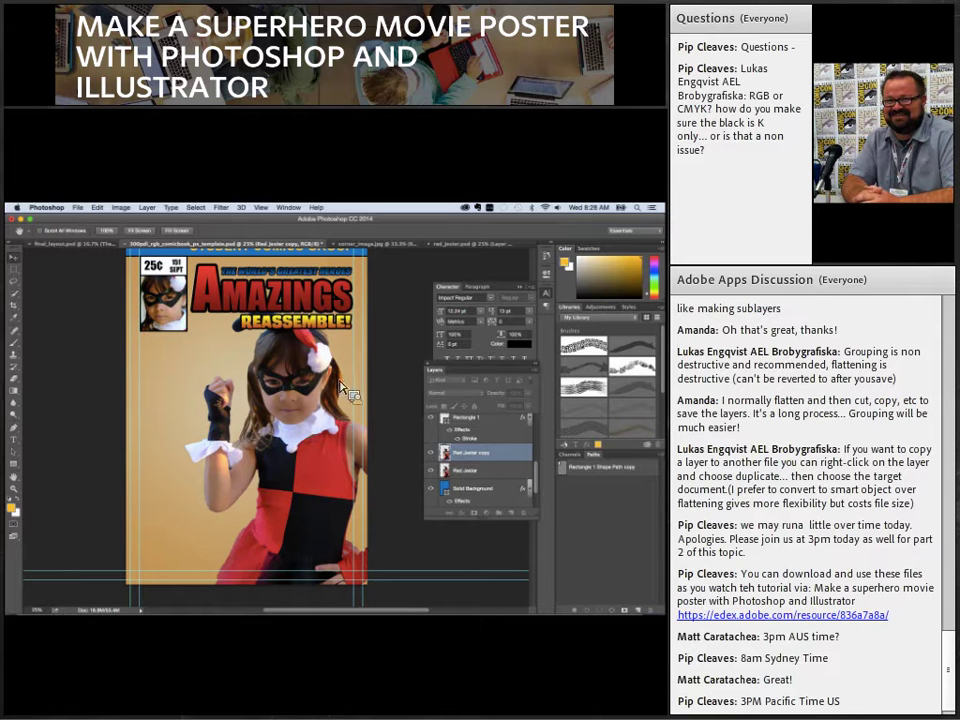
key(v)
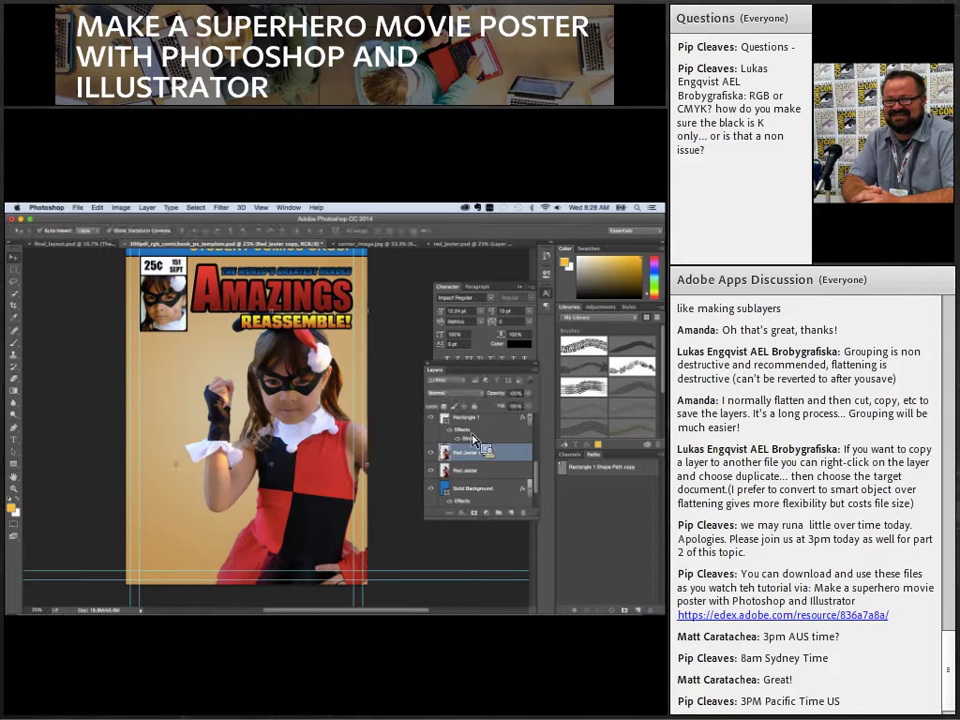
drag(476, 440, 518, 521)
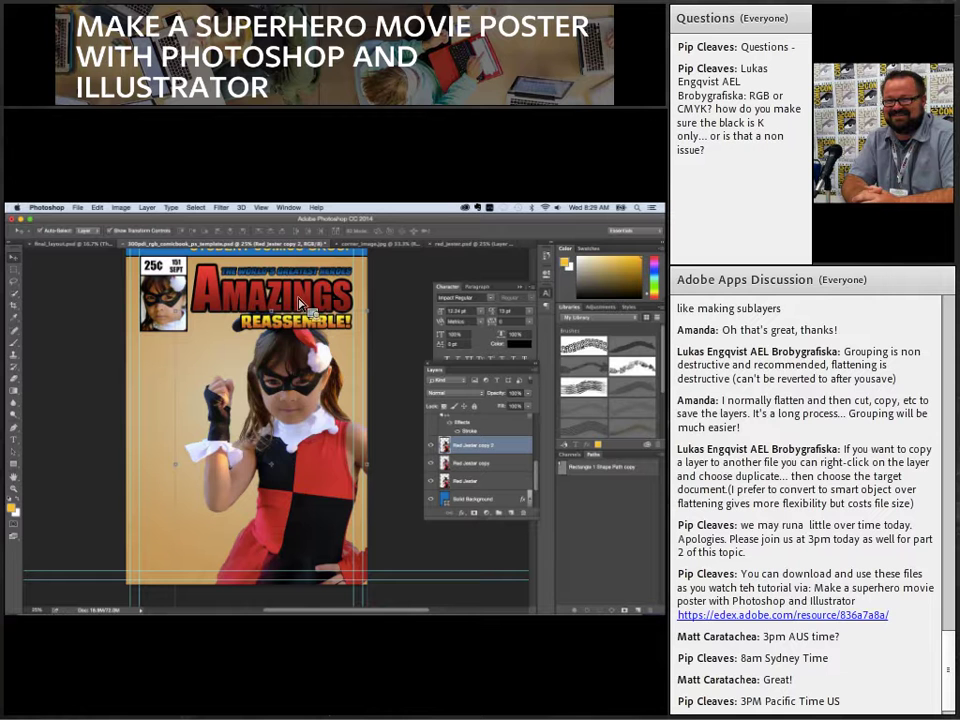
click(222, 208)
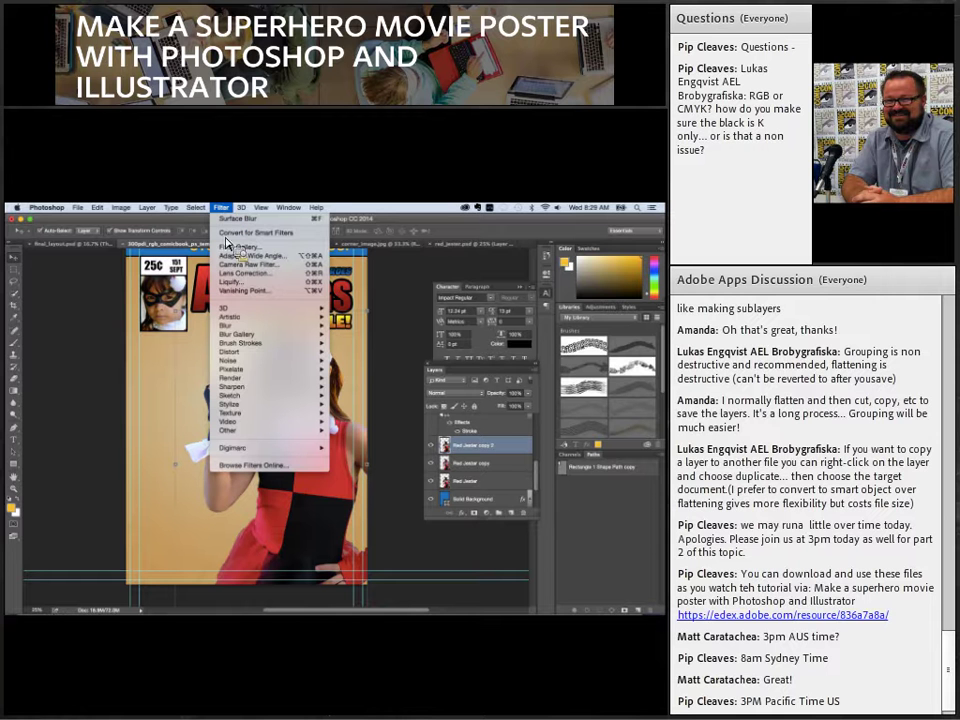
mouse_move(259, 371)
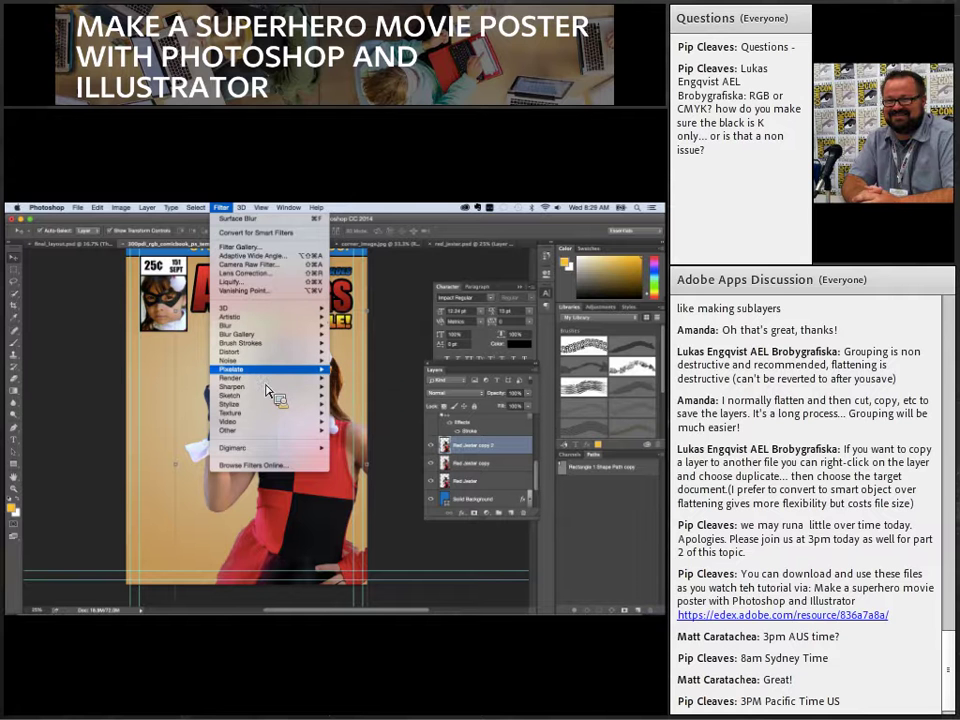
mouse_move(282, 387)
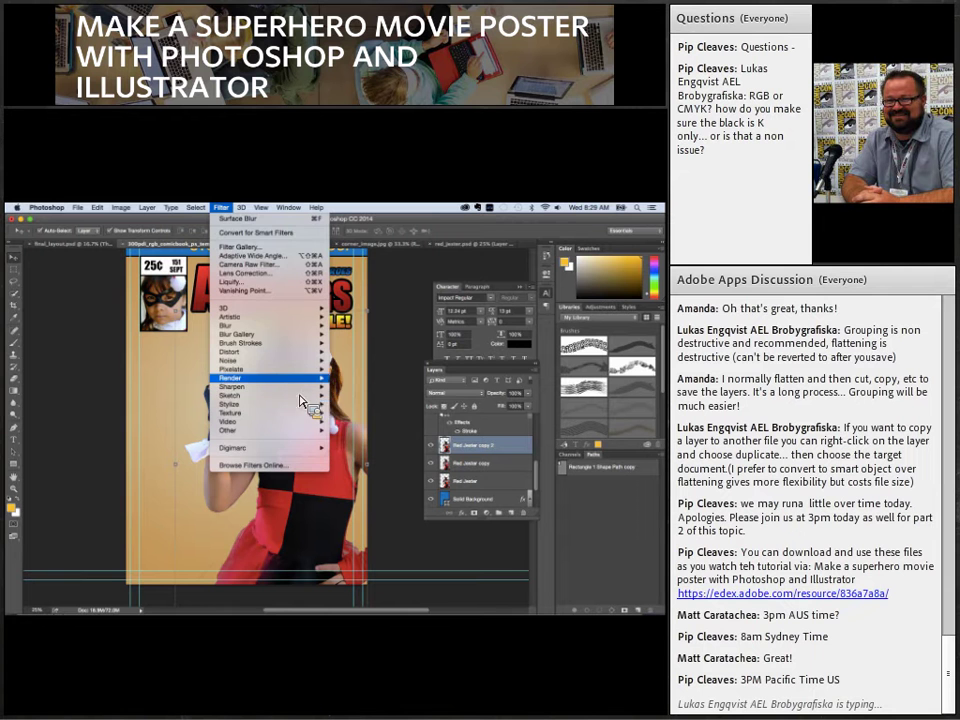
click(358, 369)
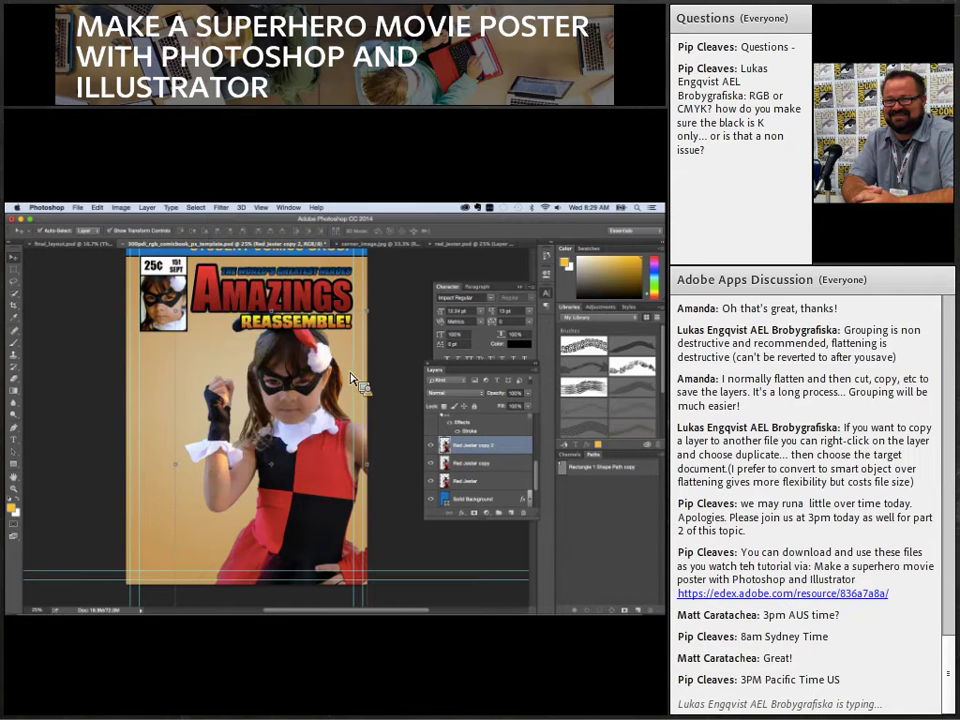
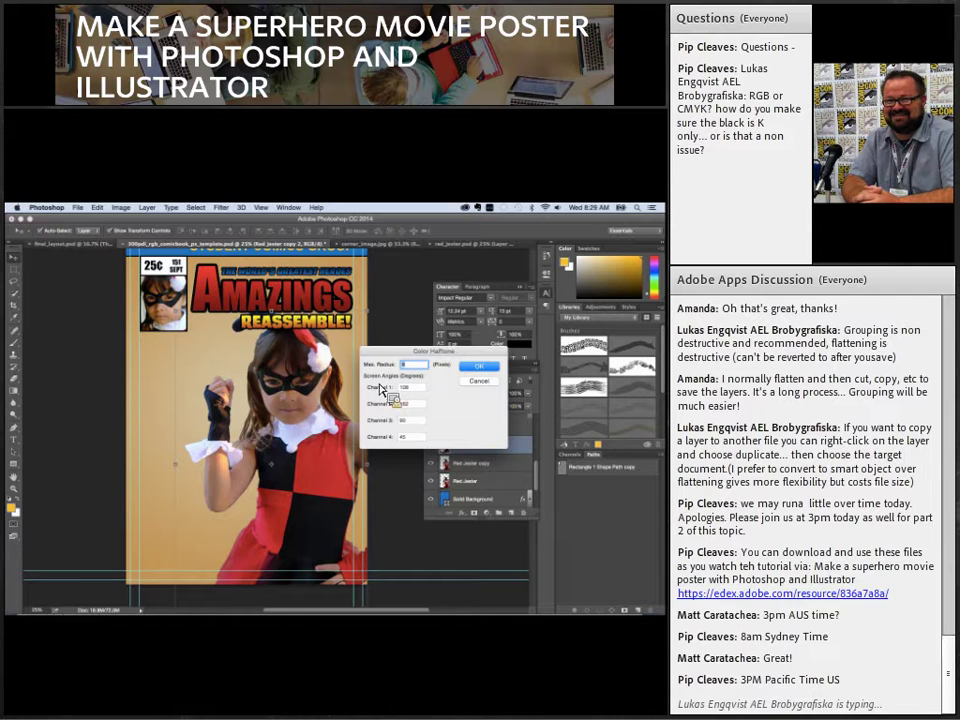
click(479, 381)
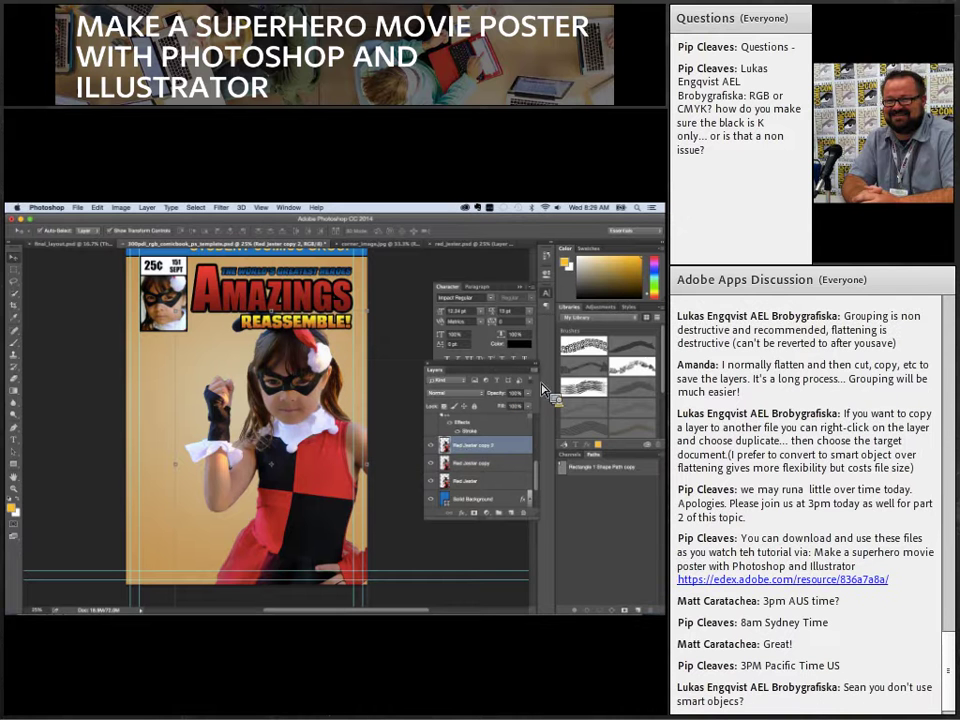
- Convert the Red Jester copy 2 layer to a smart object and apply the Color Halftone filter to it
click(536, 372)
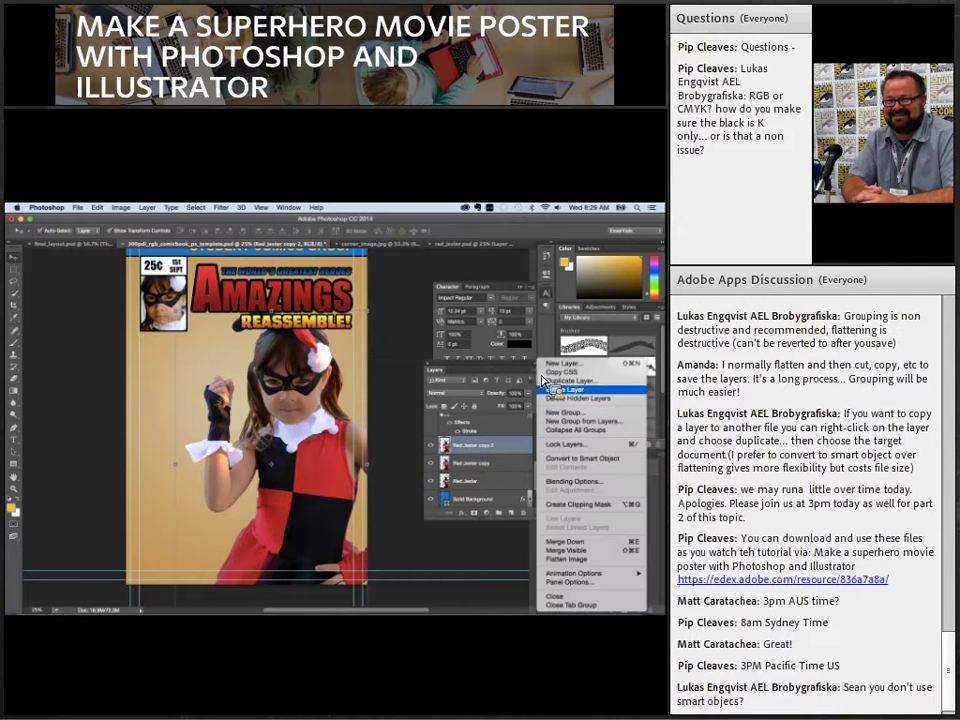
click(566, 460)
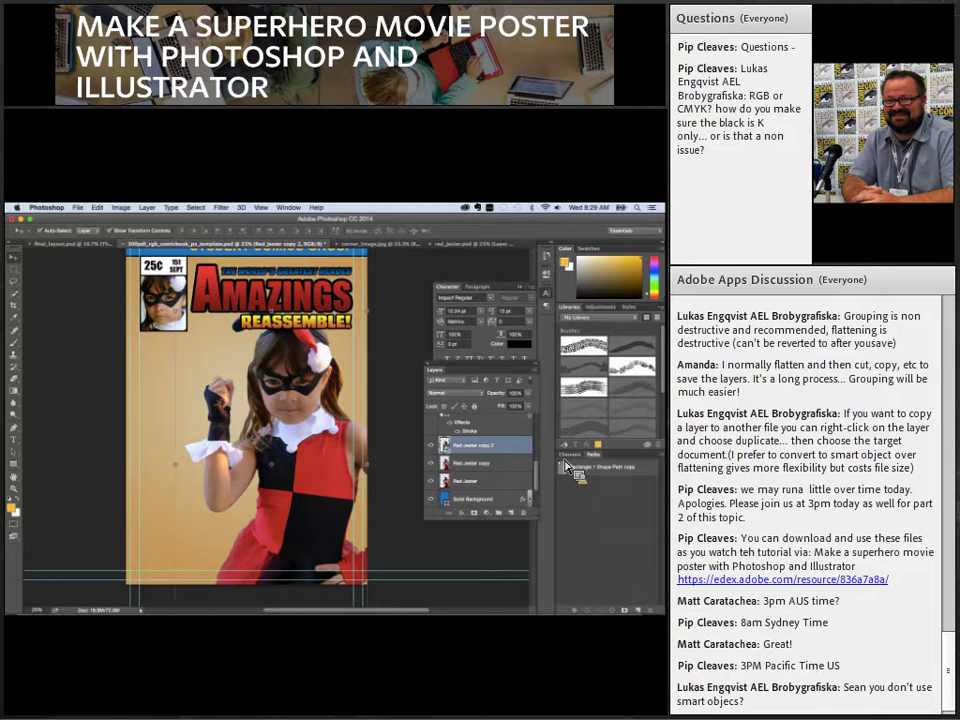
click(221, 207)
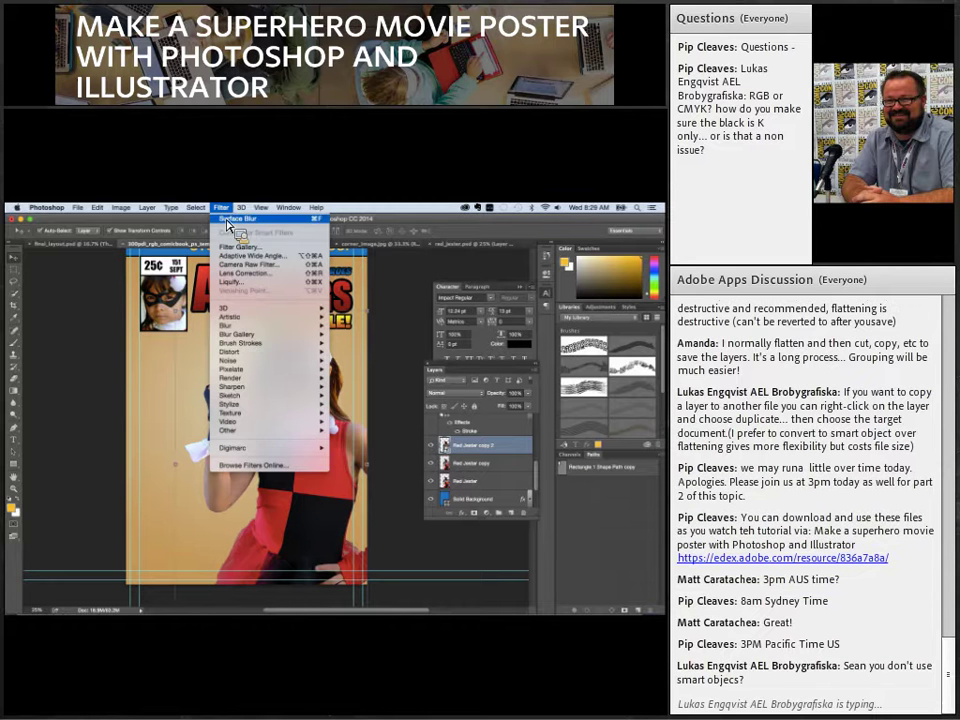
mouse_move(268, 390)
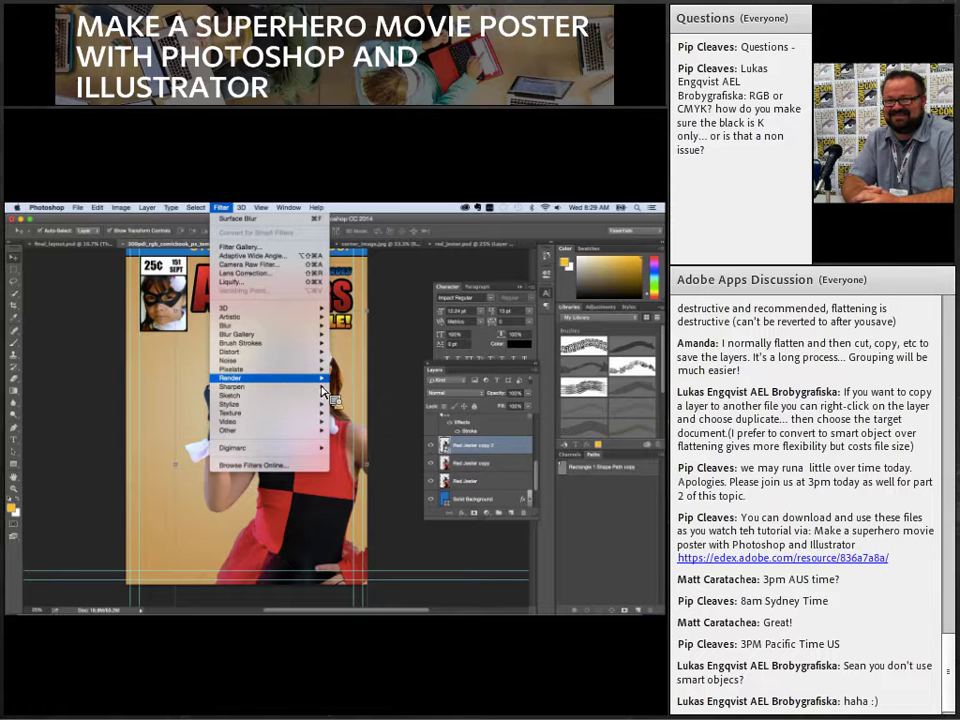
click(358, 369)
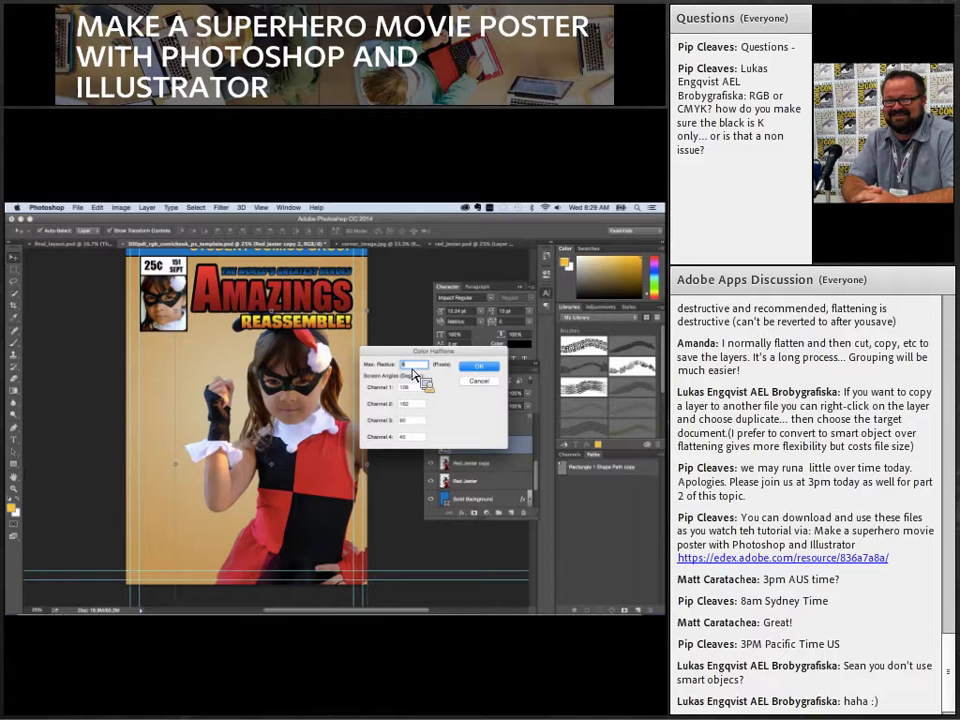
key(Return)
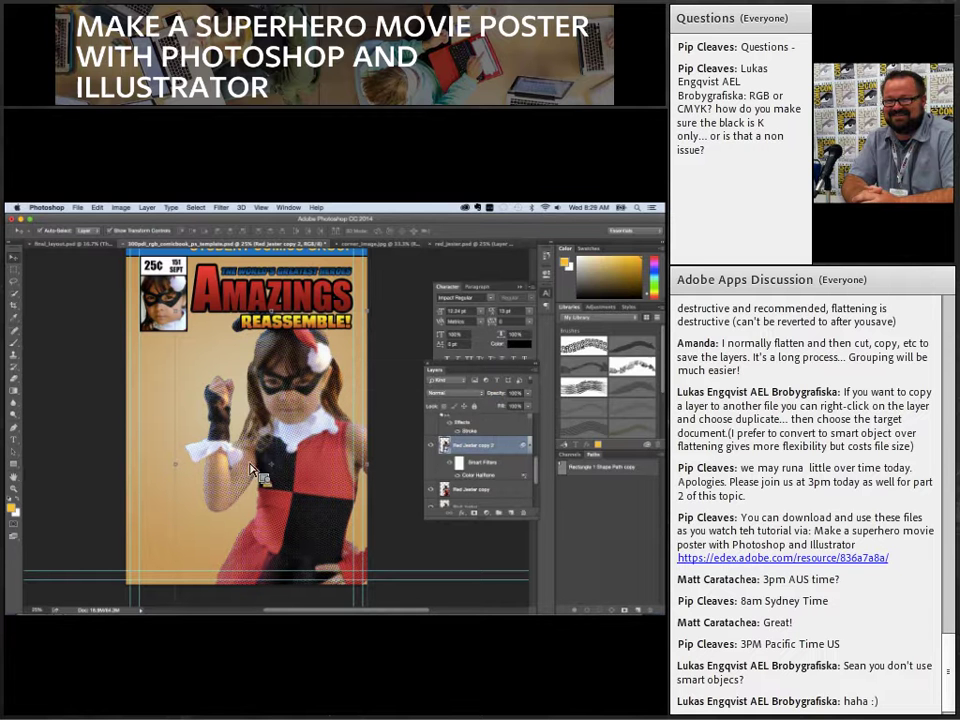
- Edit the Color Halftone smart filter on Red Jester copy 2 for a finer dot pattern on the girl
click(16, 488)
click(300, 408)
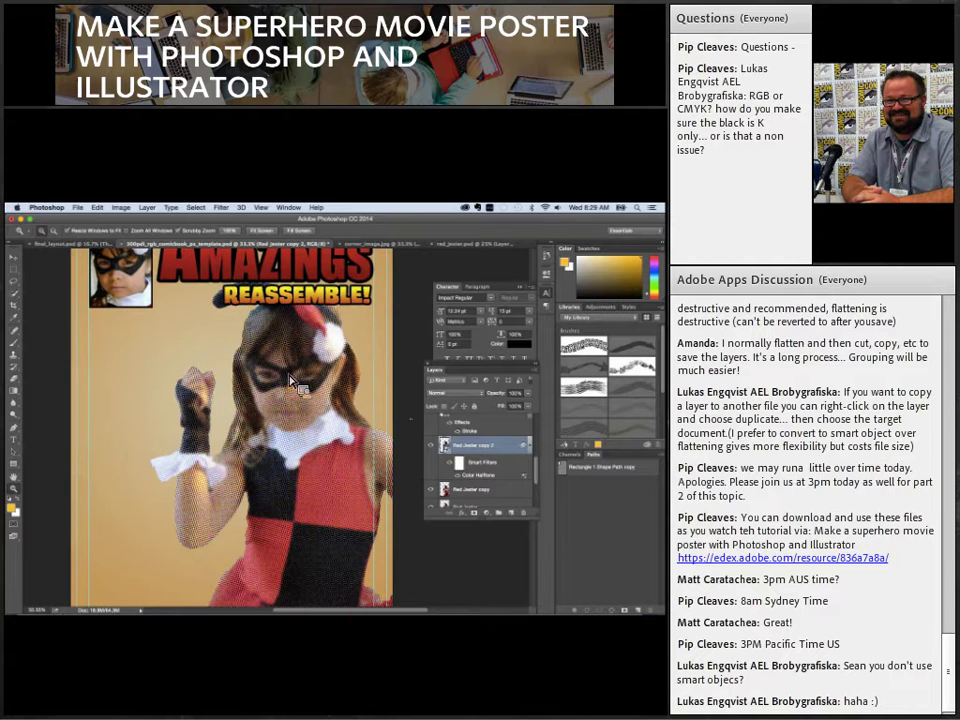
double_click(480, 482)
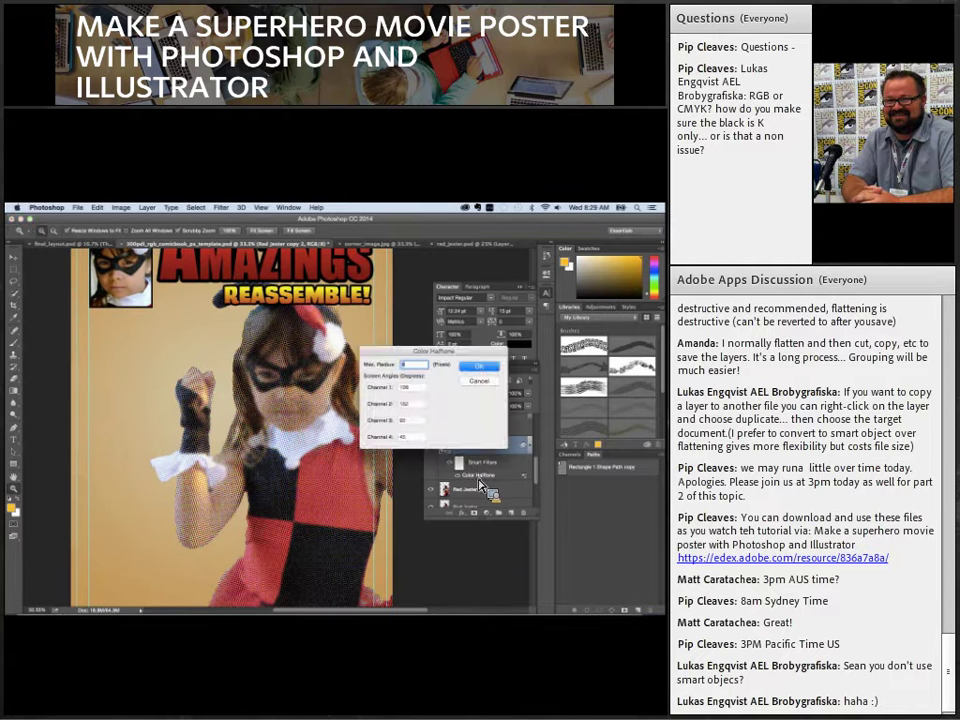
click(479, 367)
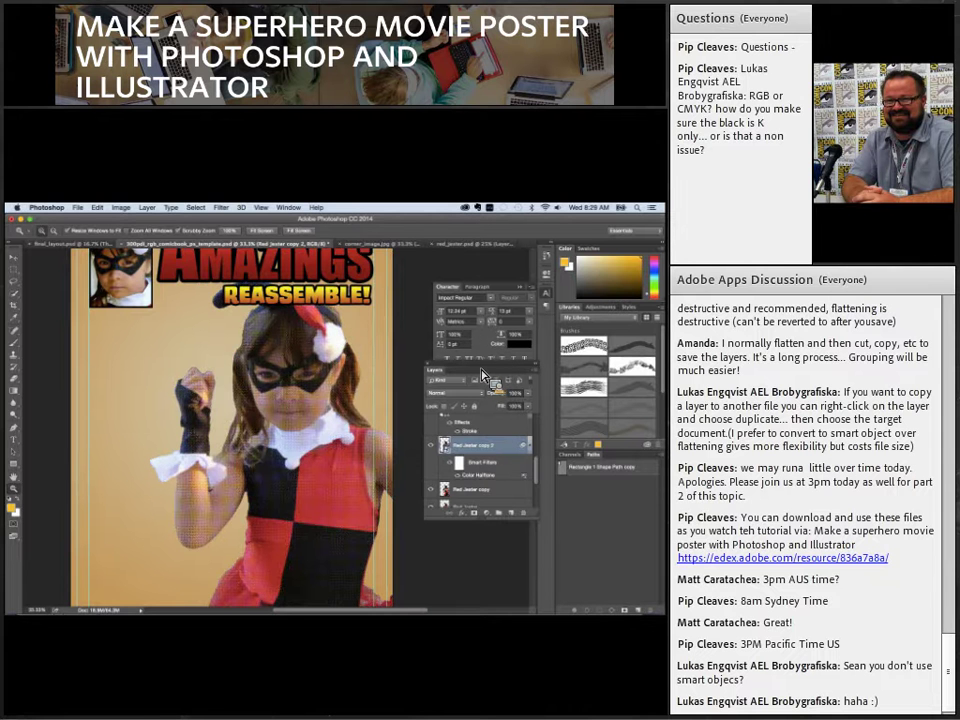
key(super+equal)
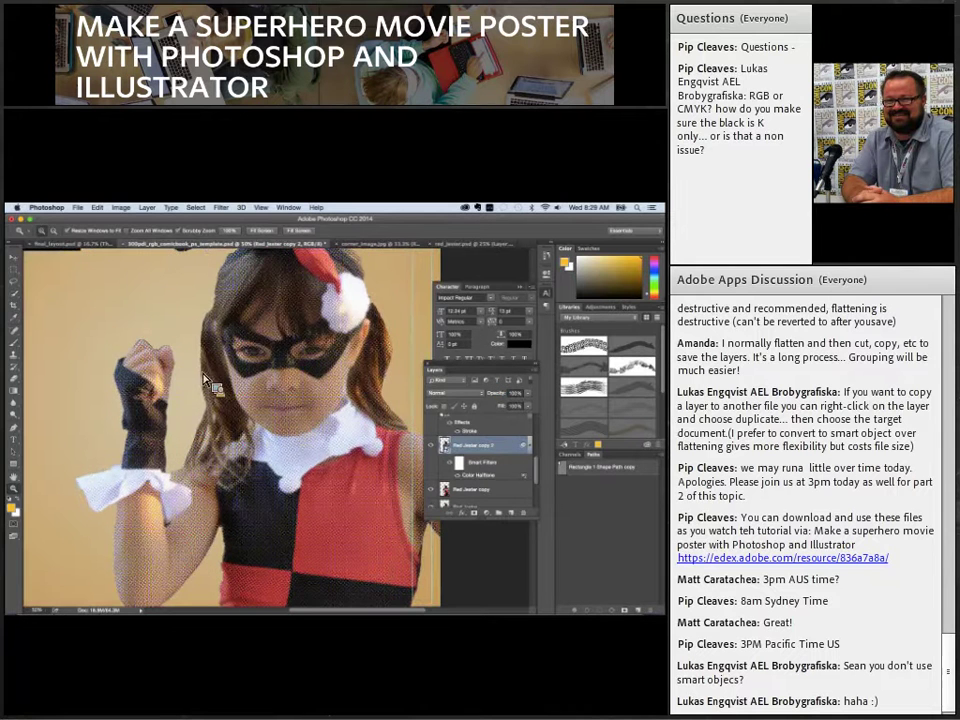
mouse_move(313, 461)
mouse_down()
mouse_move(220, 392)
mouse_move(150, 546)
mouse_move(392, 497)
mouse_move(466, 430)
mouse_move(489, 453)
mouse_up()
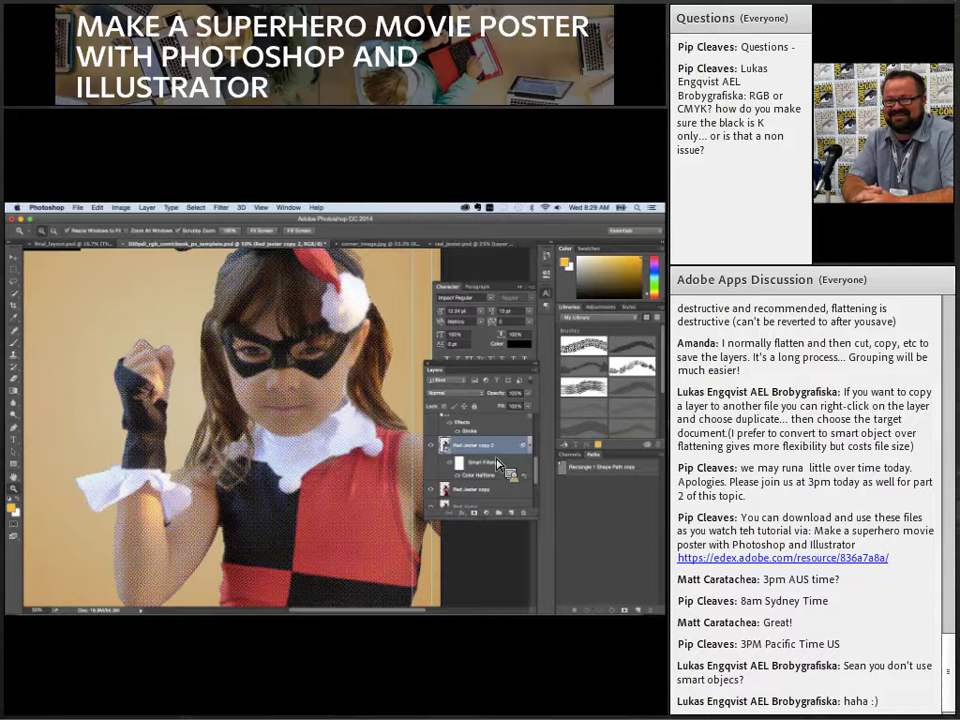
- Set the Red Jester copy 2 layer to Darken blend mode at 70% opacity and check the dots up close on the face
click(458, 394)
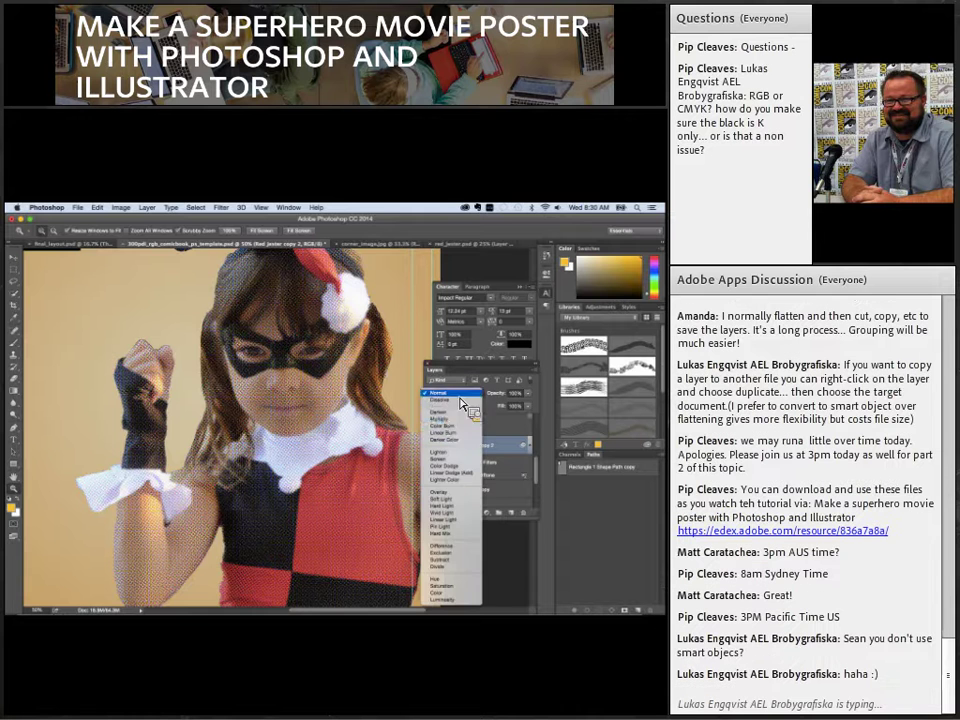
click(446, 412)
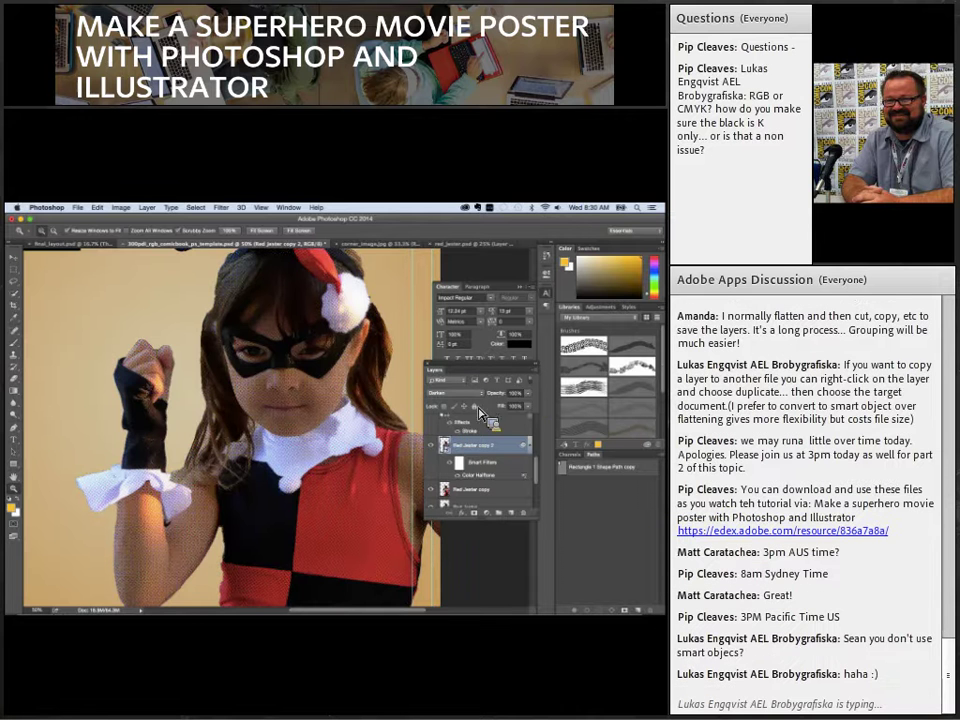
drag(526, 393, 534, 410)
click(308, 421)
click(310, 423)
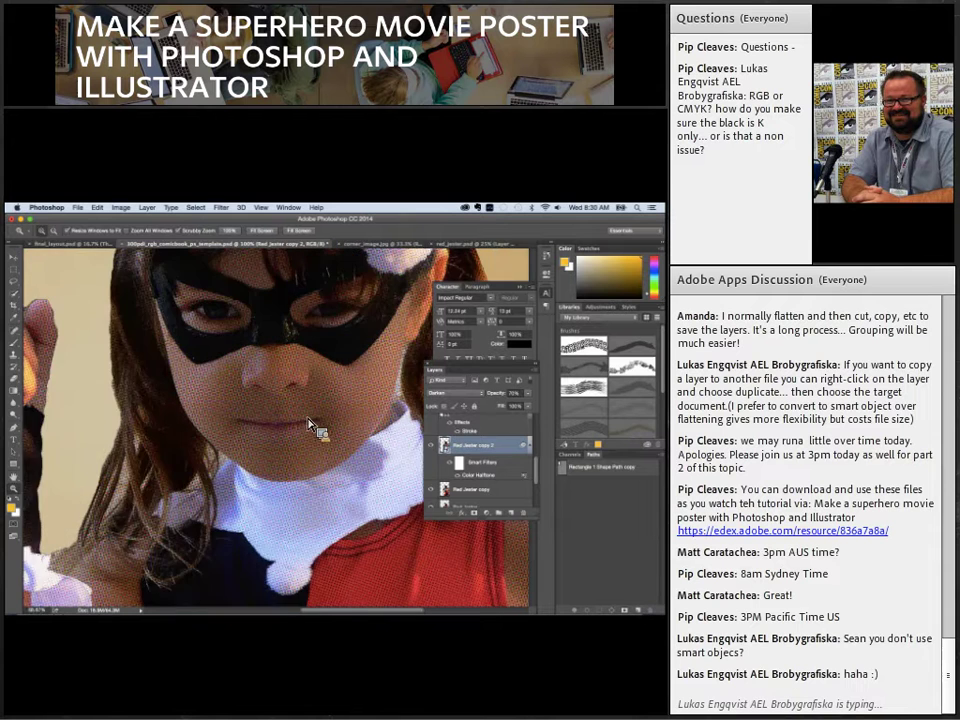
click(238, 321)
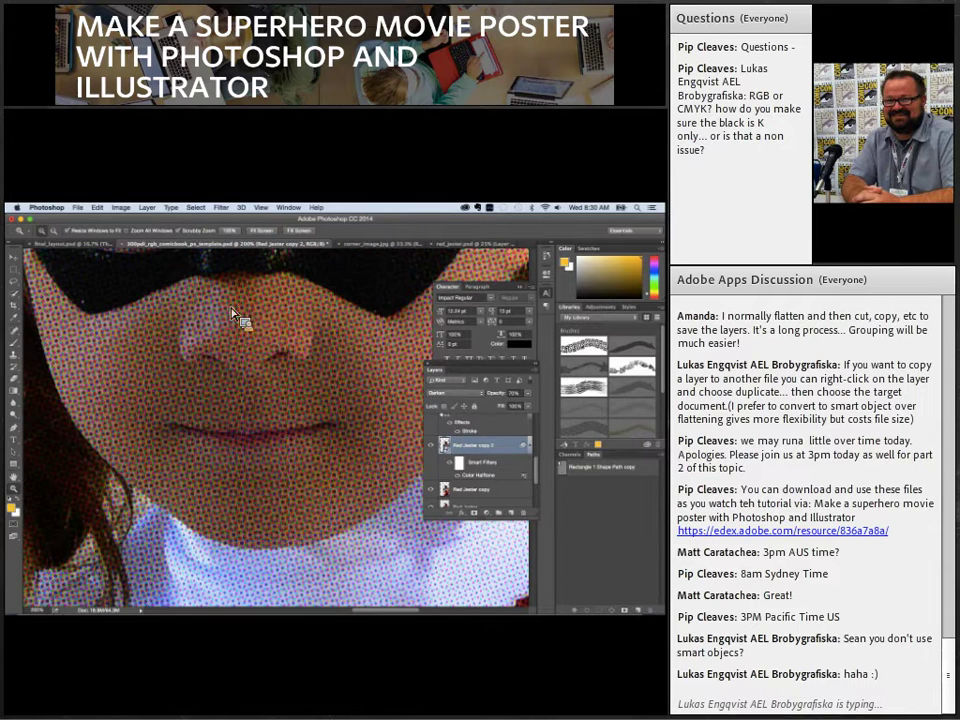
alt+click(321, 366)
alt+click(318, 378)
alt+click(316, 387)
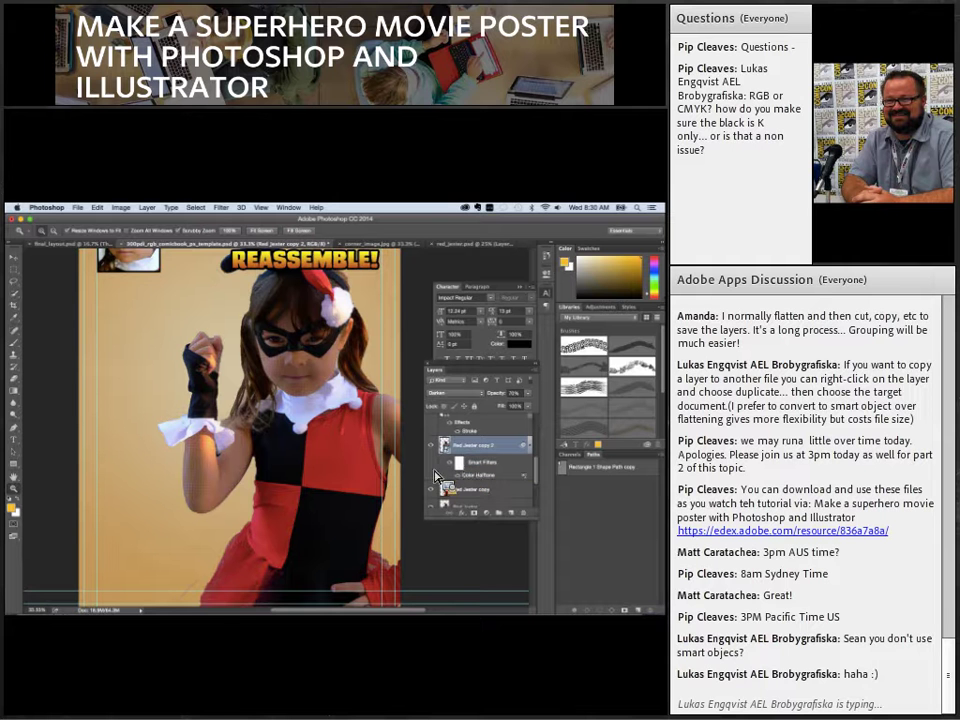
click(479, 515)
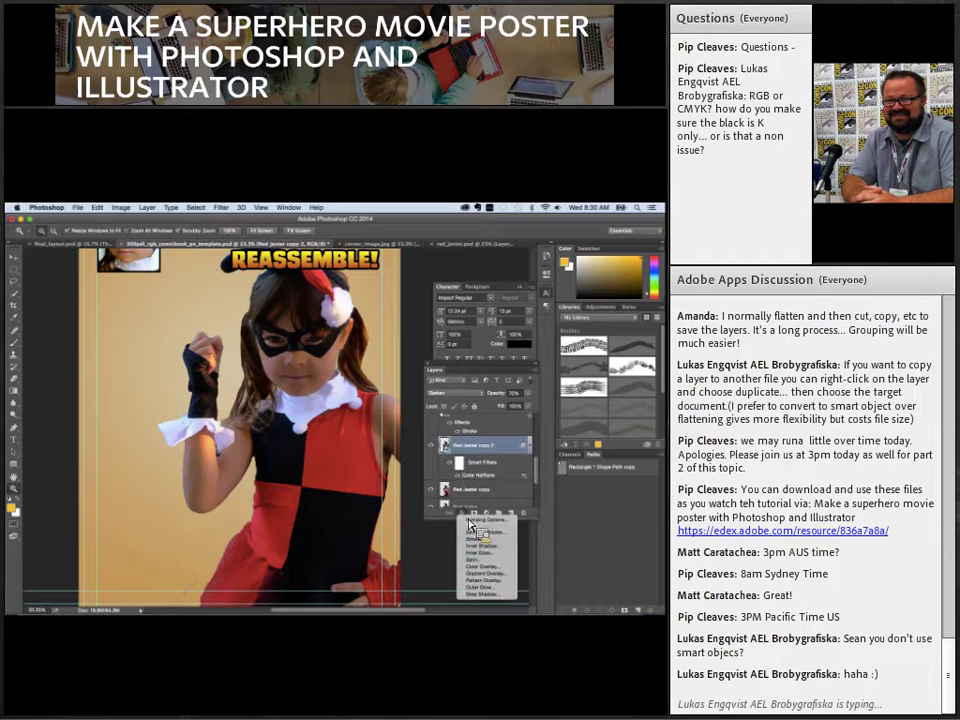
click(487, 540)
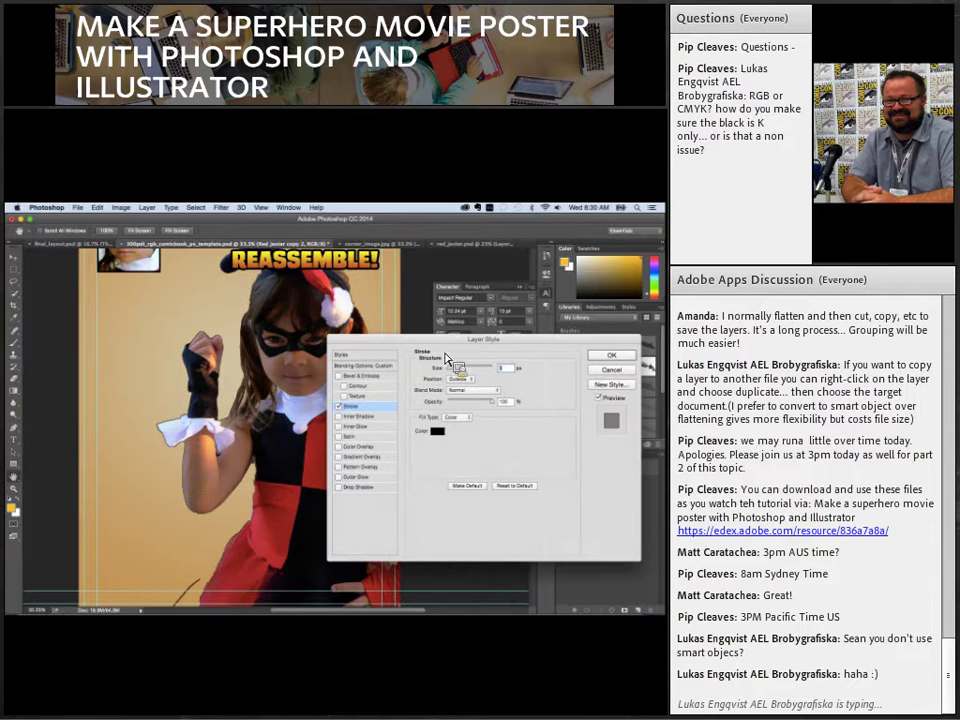
drag(450, 340, 392, 536)
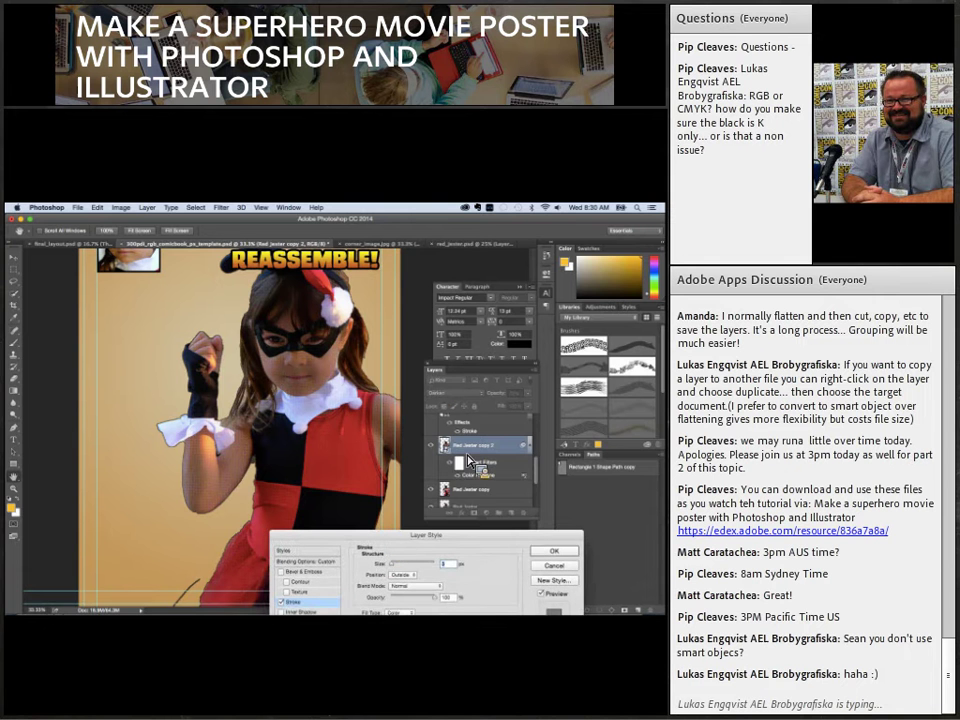
drag(424, 537, 446, 464)
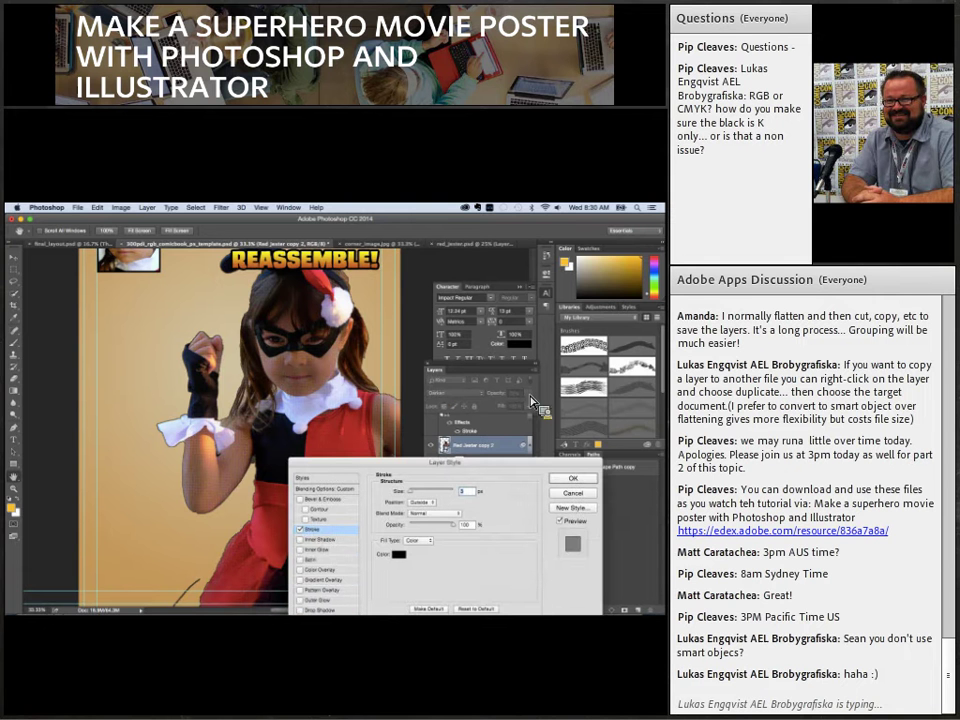
click(590, 479)
- Add a thick black outside Stroke effect to the Red Jester copy layer to outline the girl
click(472, 490)
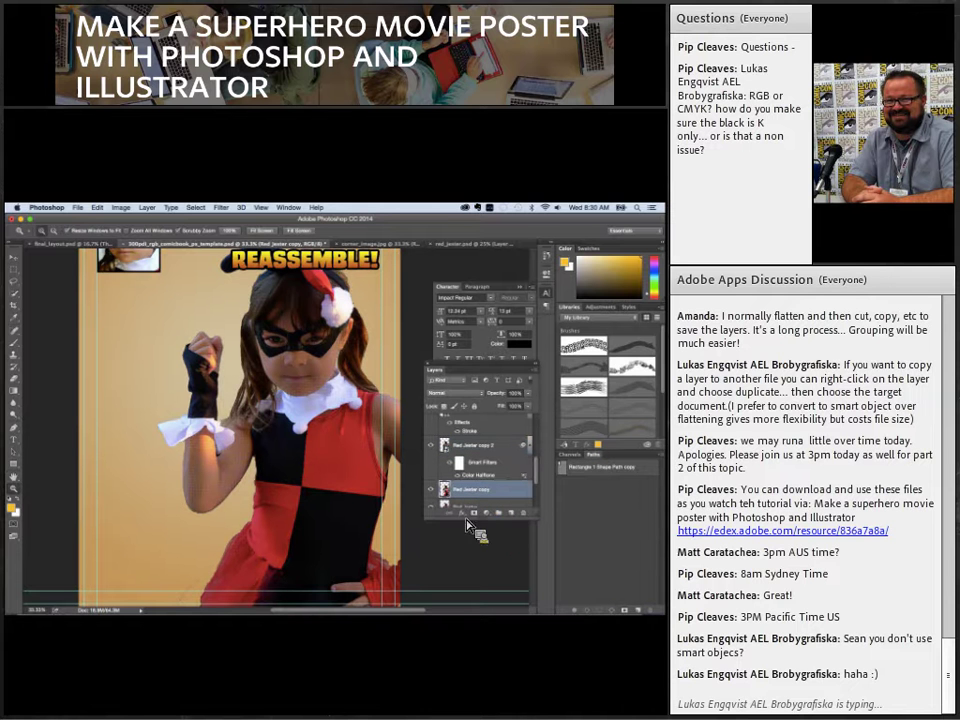
click(472, 510)
click(475, 539)
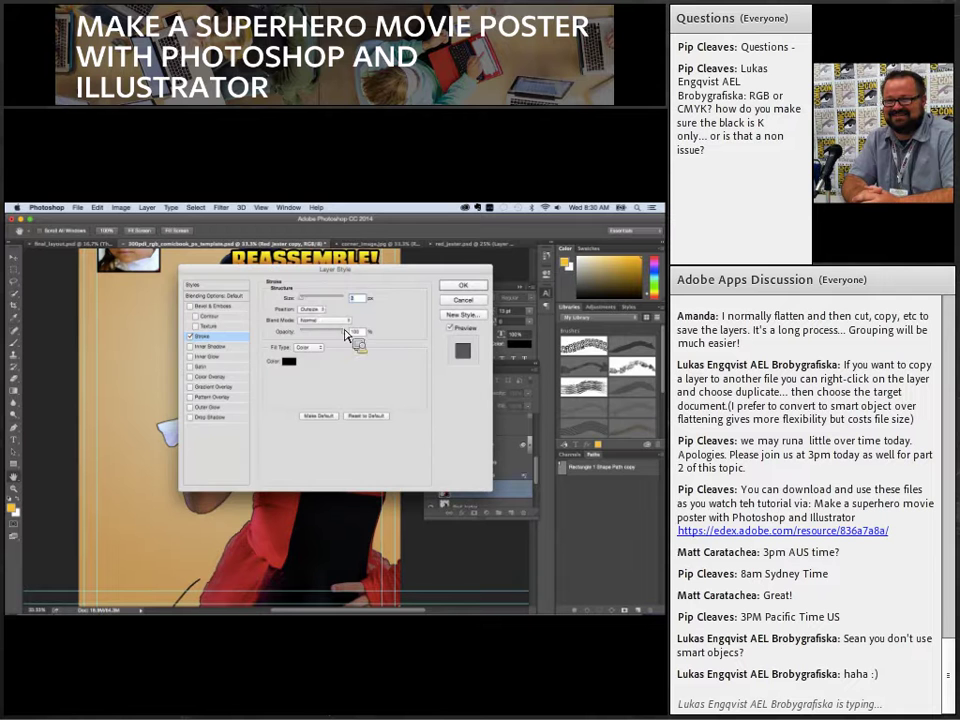
drag(299, 299, 485, 313)
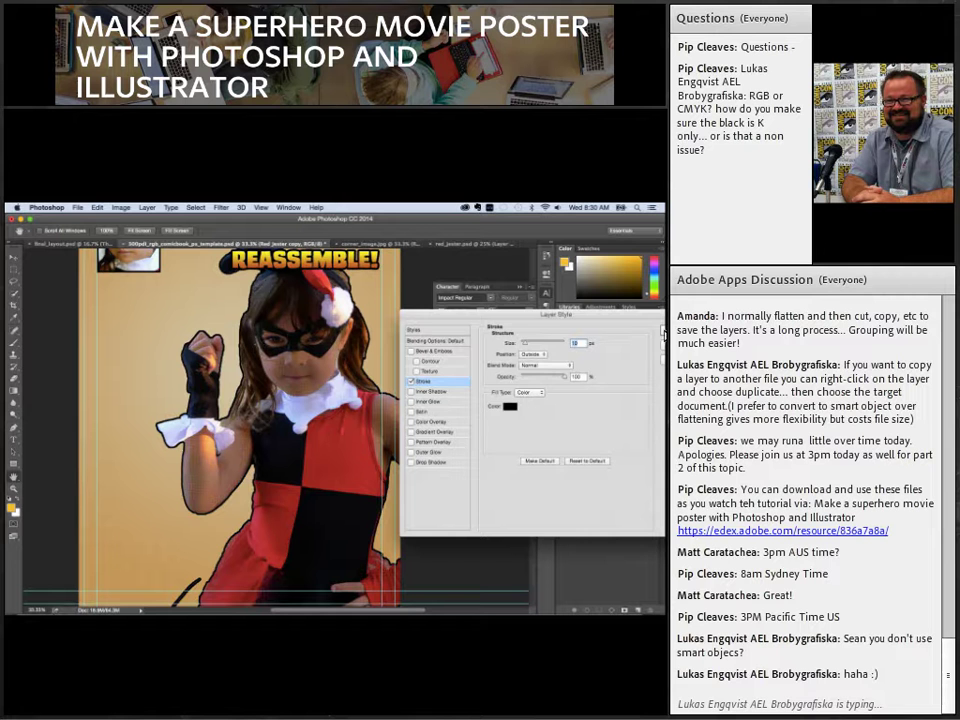
key(Return)
click(15, 488)
alt+click(224, 358)
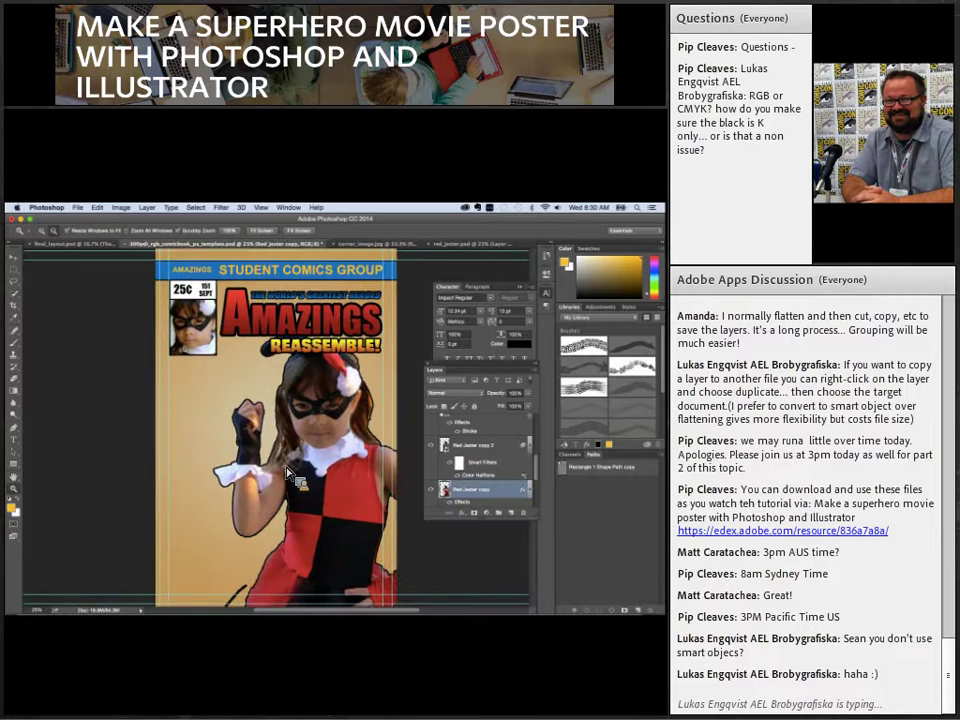
- Draw a black rectangle with no outline, about 2424 by 273 px, across the cover's lower part, layered above the Logo group
click(13, 253)
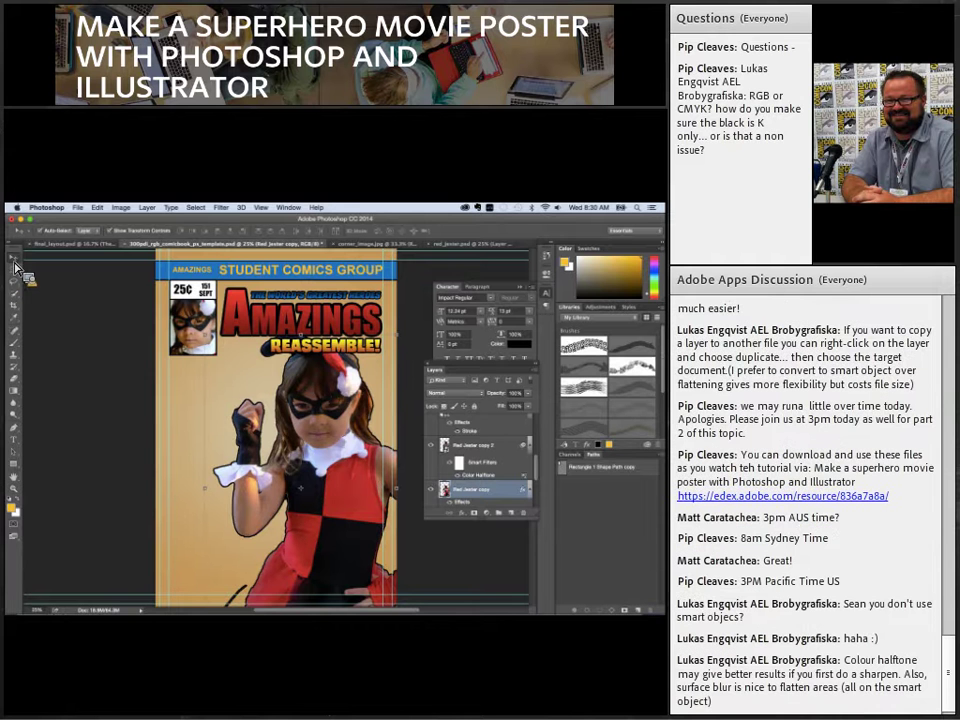
drag(538, 476, 540, 437)
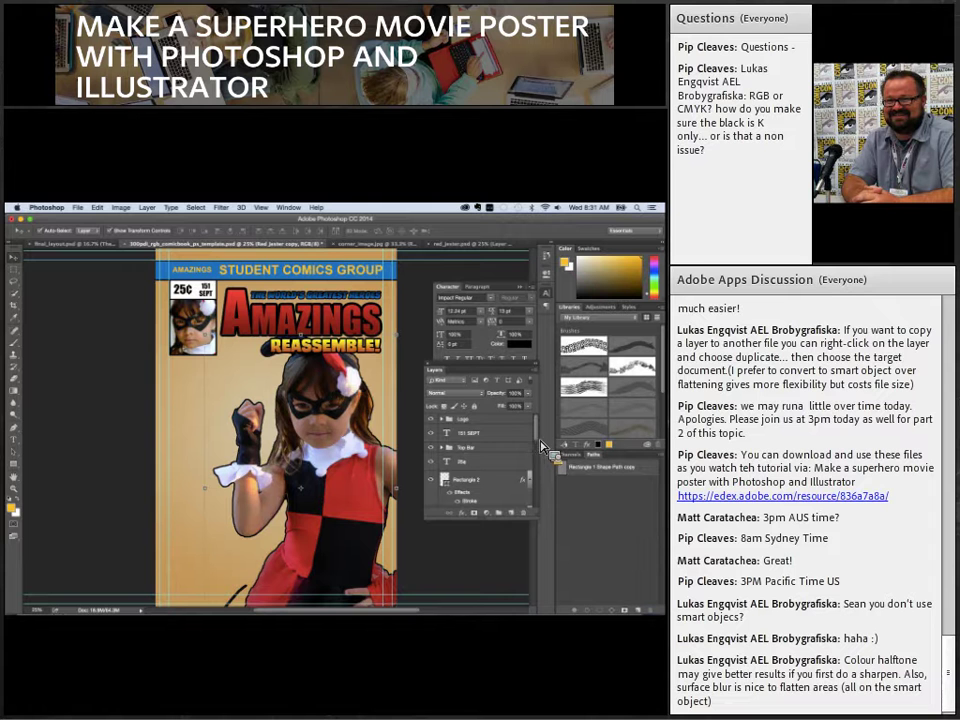
click(486, 421)
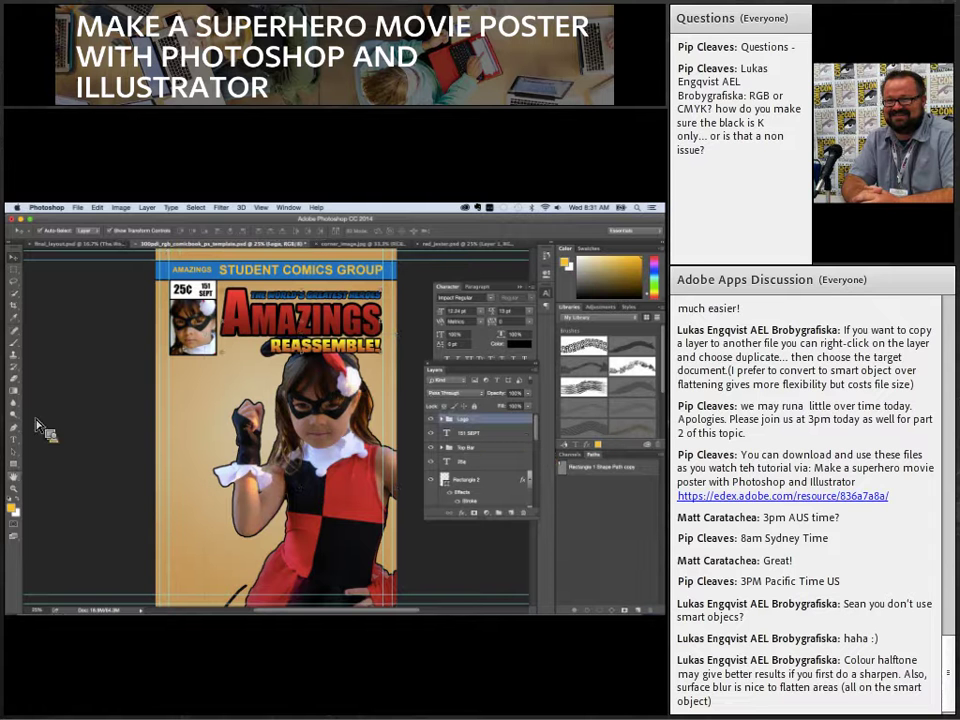
click(14, 464)
drag(150, 569, 426, 597)
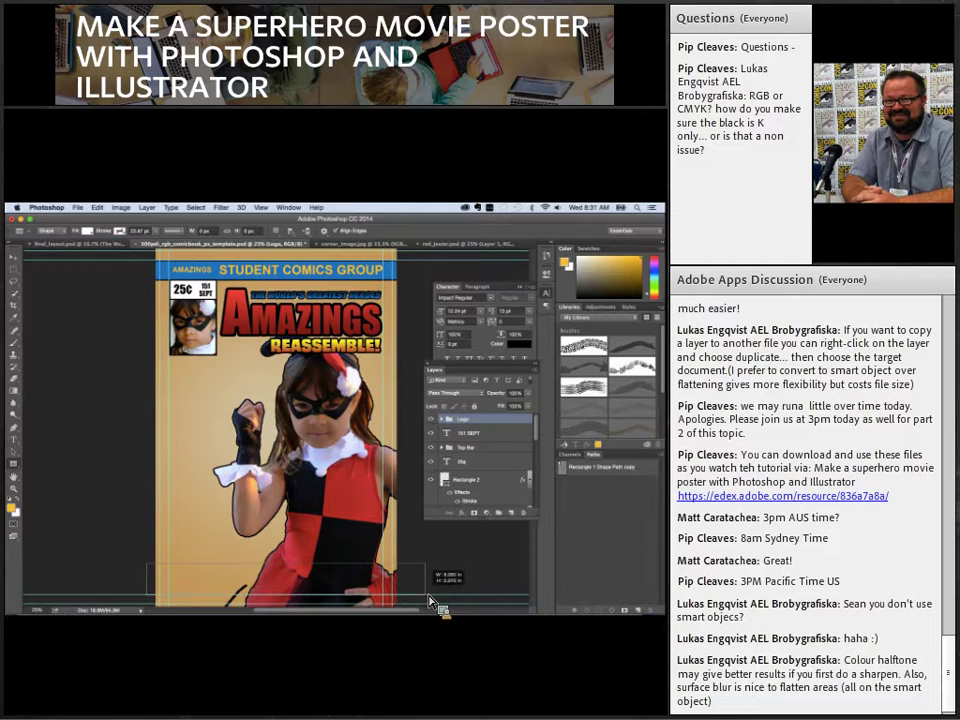
click(87, 231)
click(70, 283)
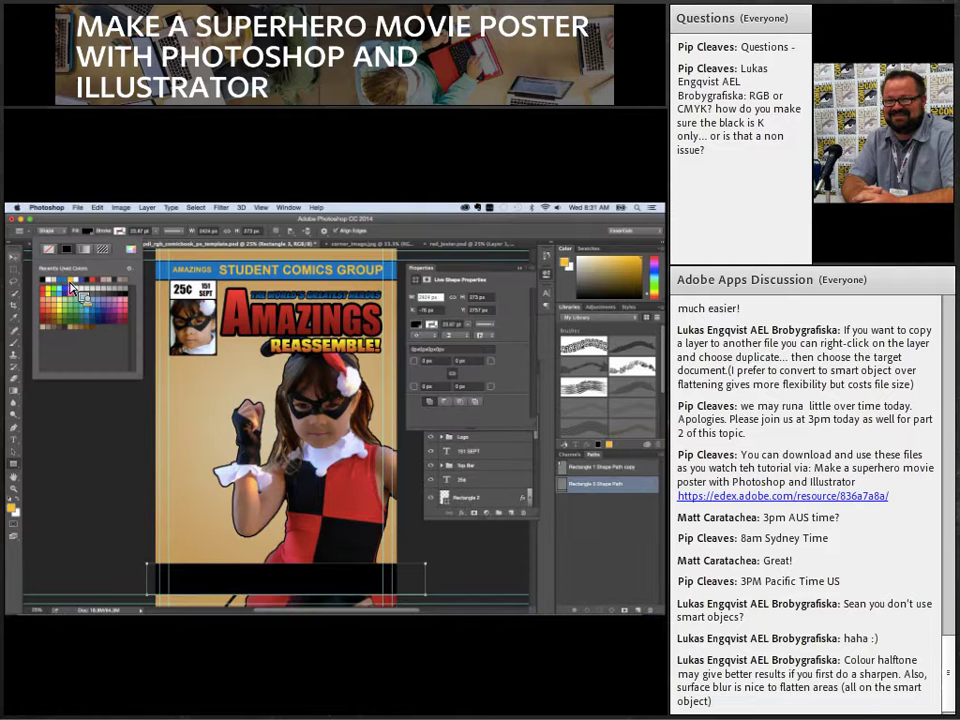
key(Return)
- Add a 10 px red outside Stroke effect to the black bar
key(v)
click(468, 512)
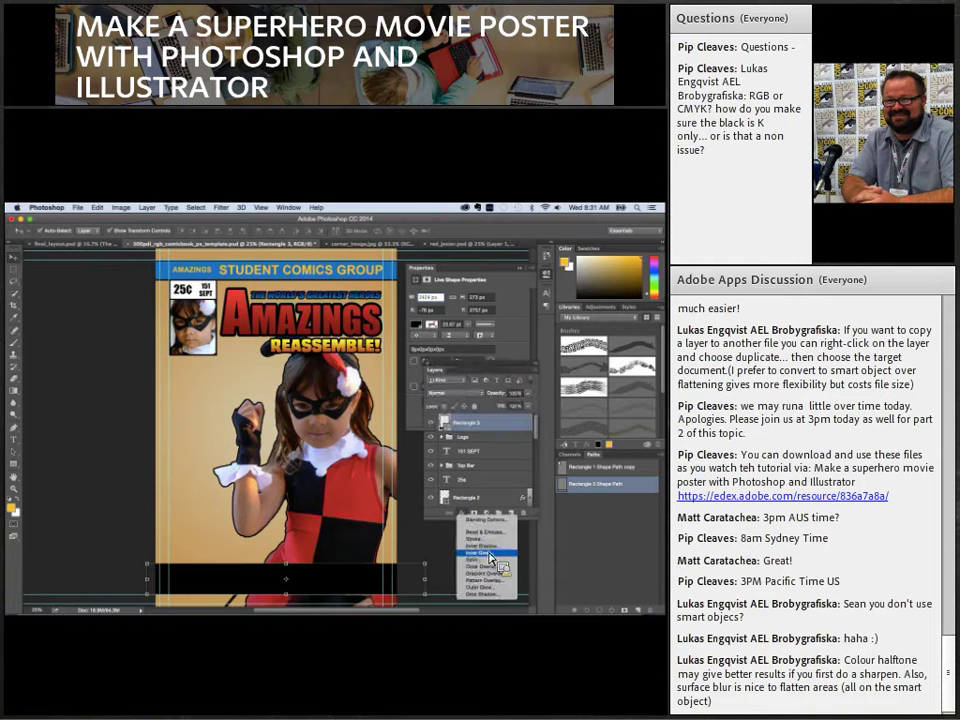
click(485, 541)
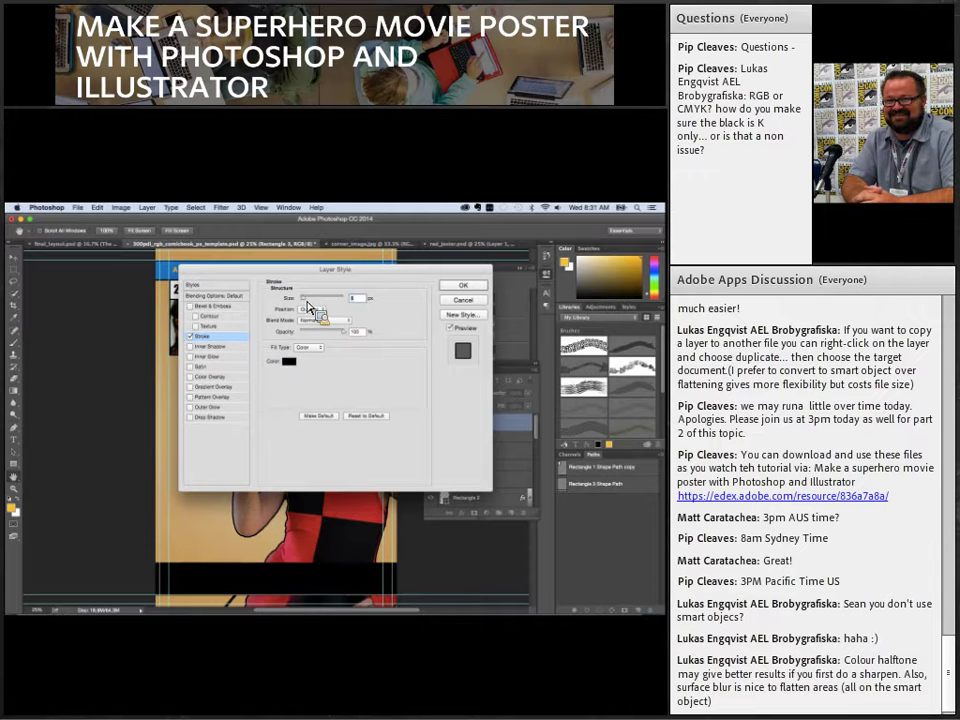
click(289, 361)
click(497, 455)
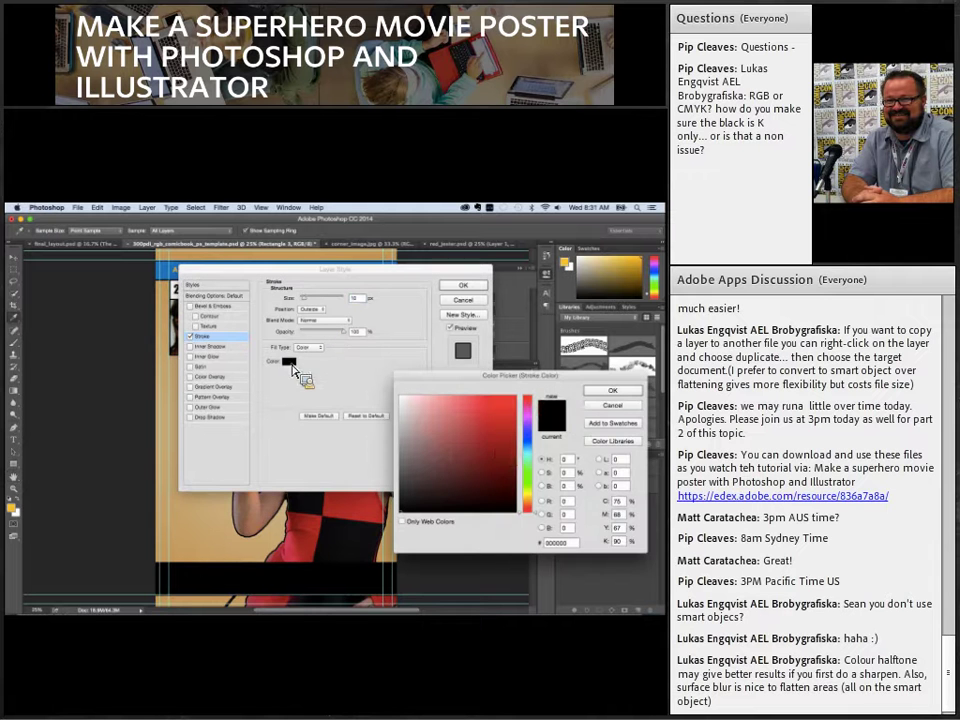
click(612, 390)
click(463, 285)
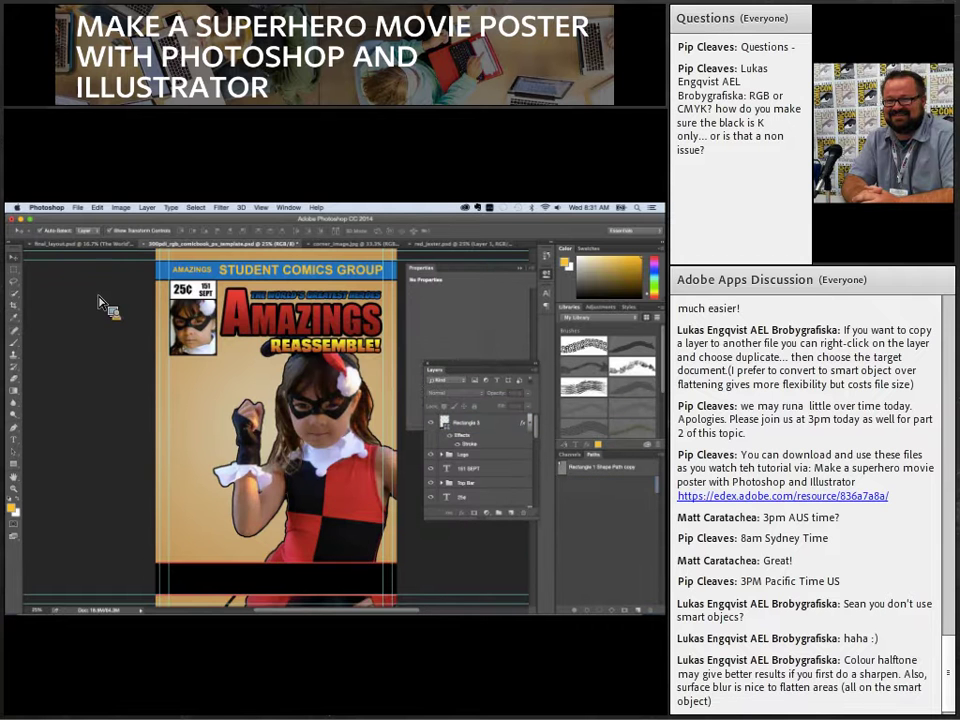
- Compare with final_layout.psd and place a duplicate of the THE WORLD'S GREATEST HEROES tagline just above the black bar's left part
click(88, 244)
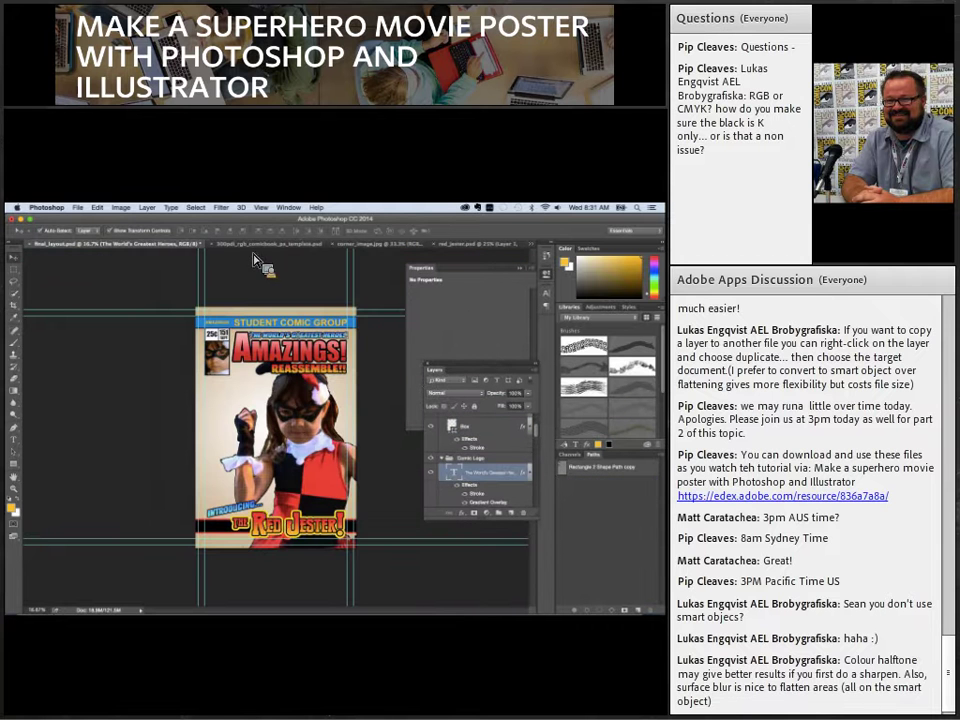
click(283, 245)
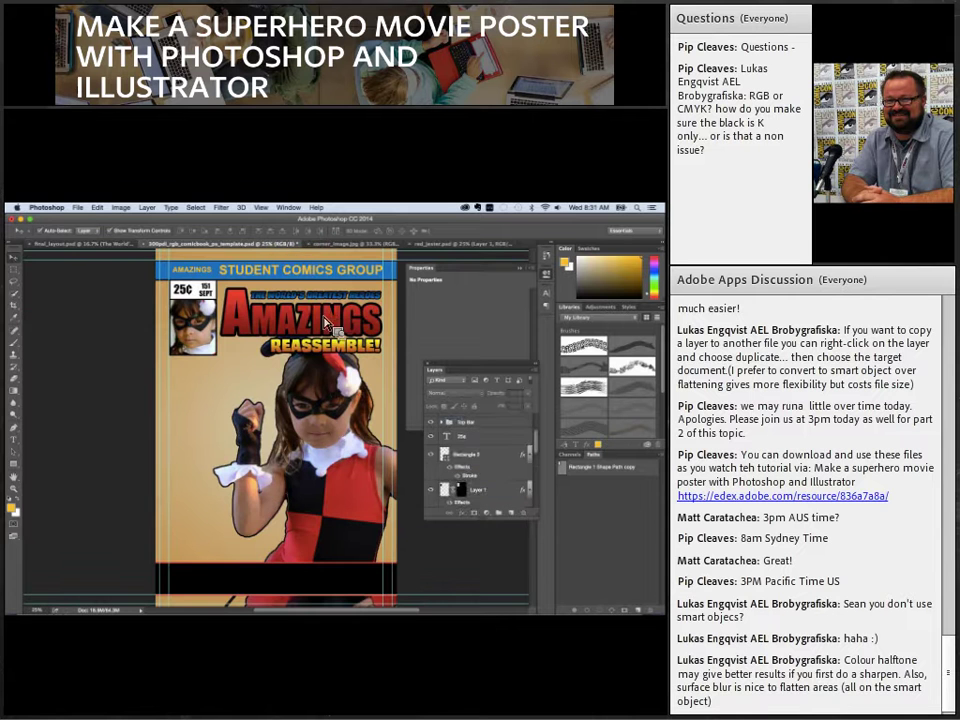
click(309, 300)
drag(480, 427, 511, 513)
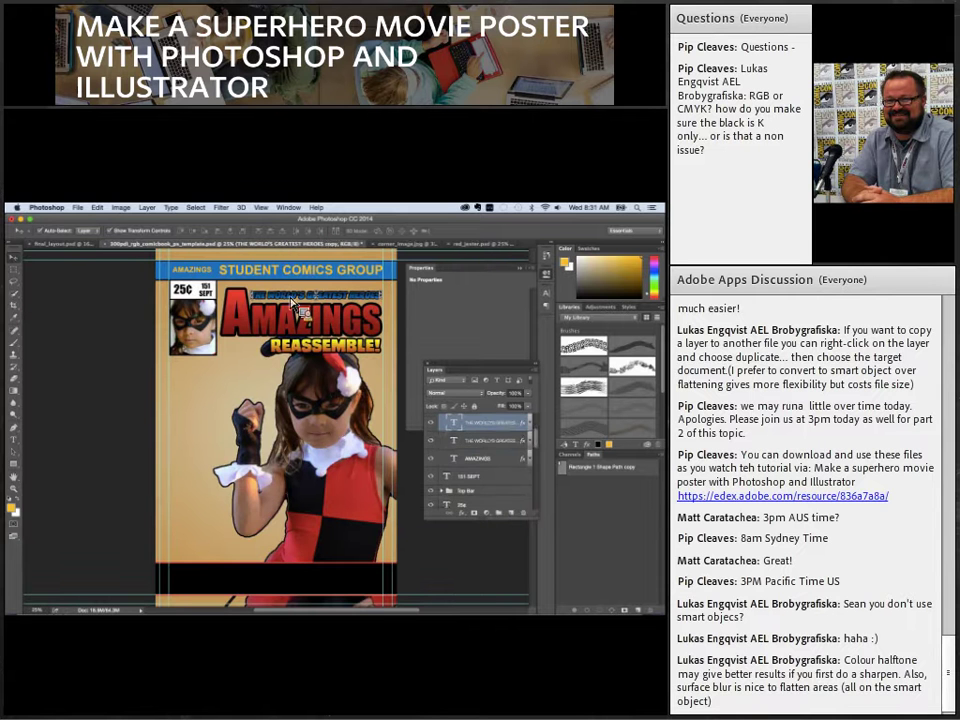
drag(212, 293, 213, 561)
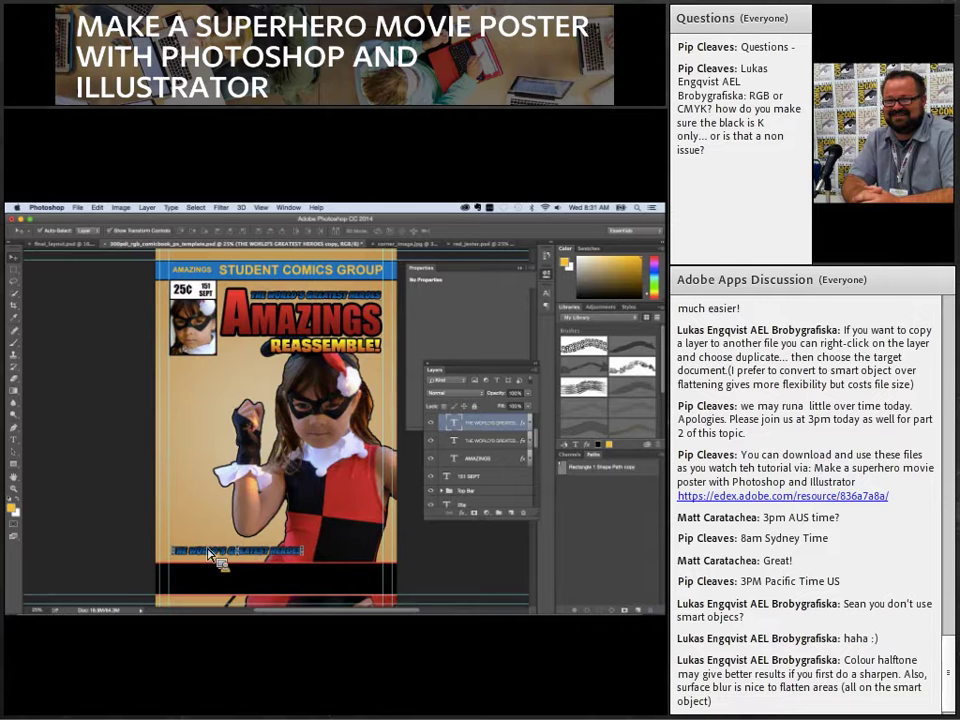
- Change the duplicated tagline's text to INTRODUCING... and scale it up to about 35 pt above the black bar
click(13, 432)
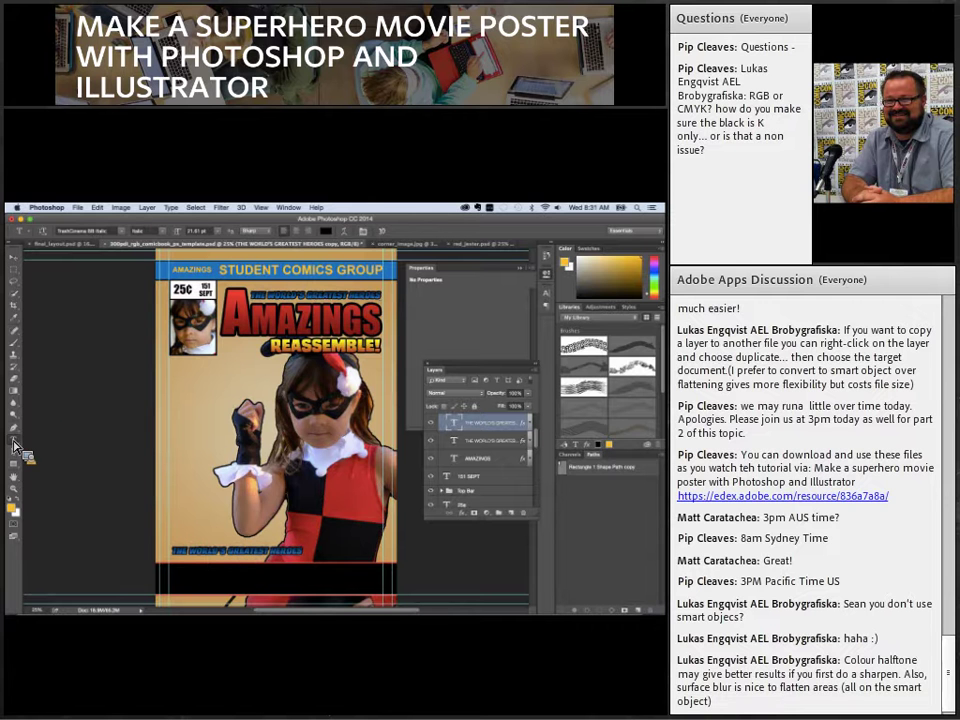
click(241, 562)
key(BackSpace)
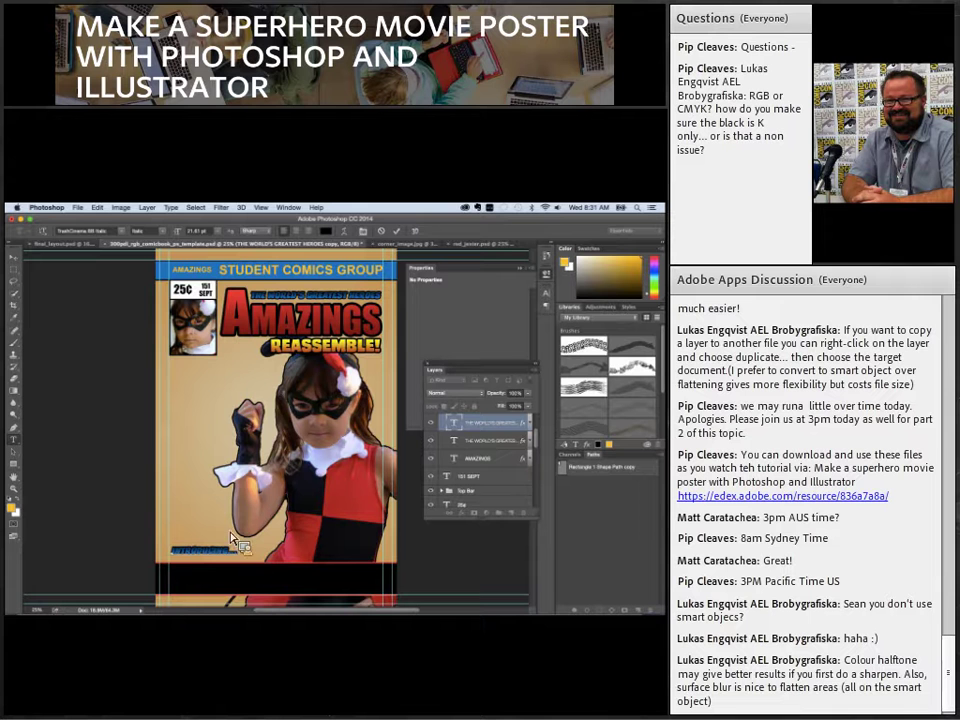
click(17, 259)
key(super+t)
mouse_move(245, 555)
mouse_down()
mouse_move(285, 540)
mouse_move(252, 558)
mouse_move(252, 546)
mouse_up()
key(Return)
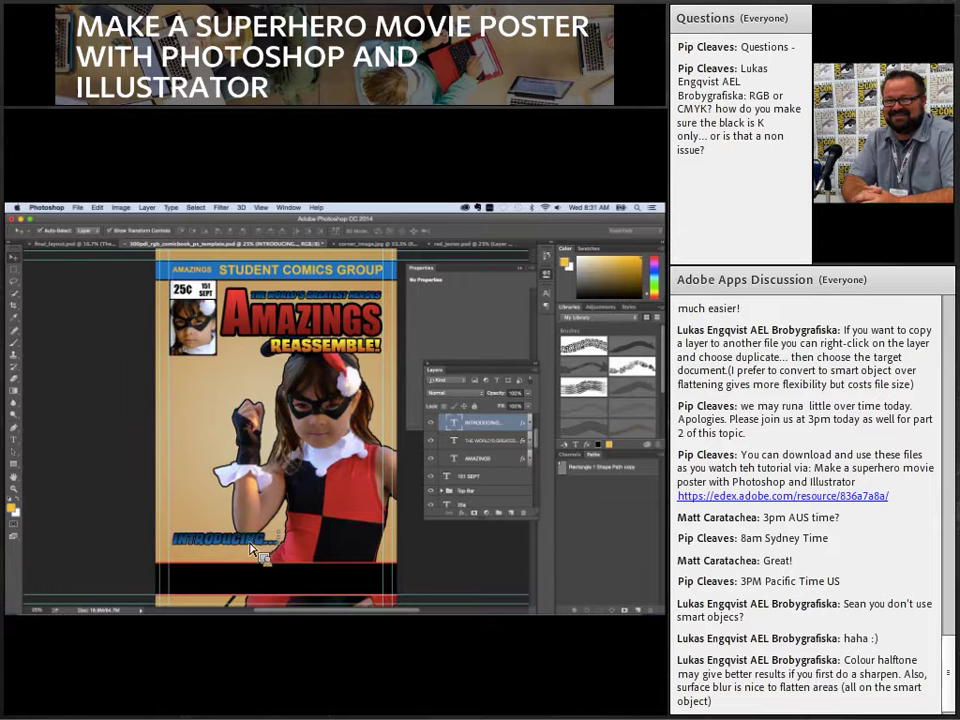
- Add the text The Red Jester on its own layer above the INTRODUCING... line
click(13, 438)
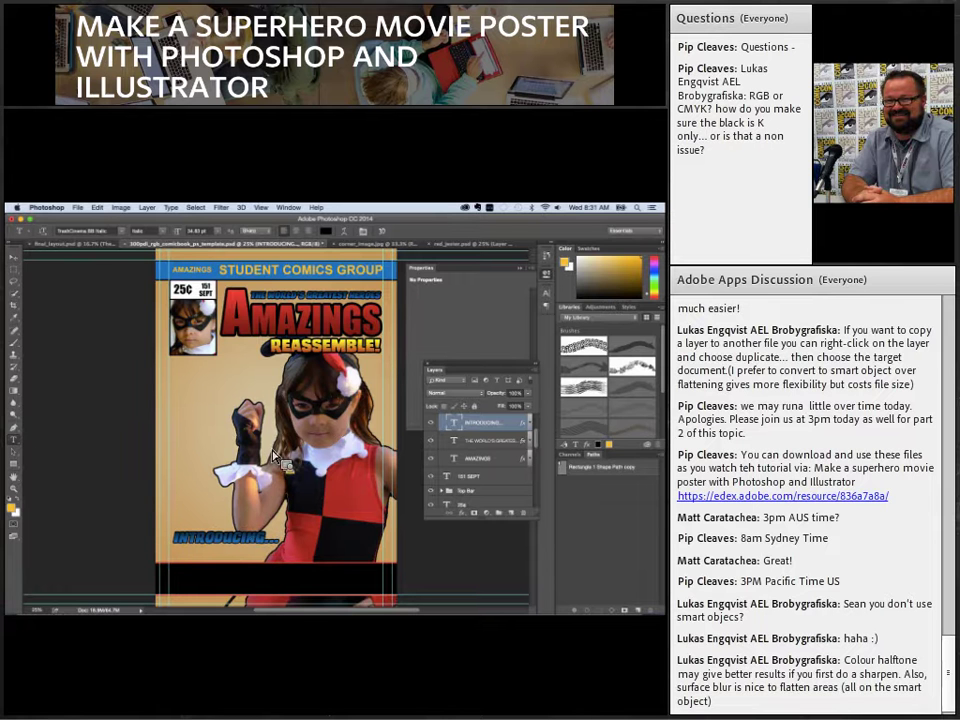
click(195, 494)
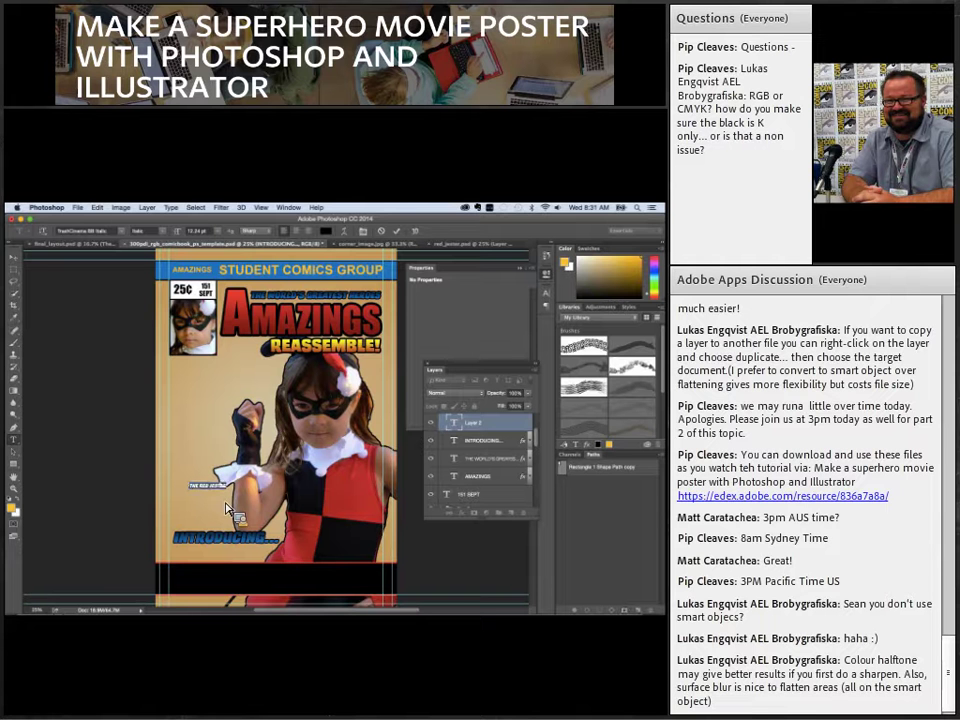
drag(118, 240, 213, 494)
- Set The Red Jester text to the Warmonger BB Regular font and scale it up to about 72 pt
click(100, 232)
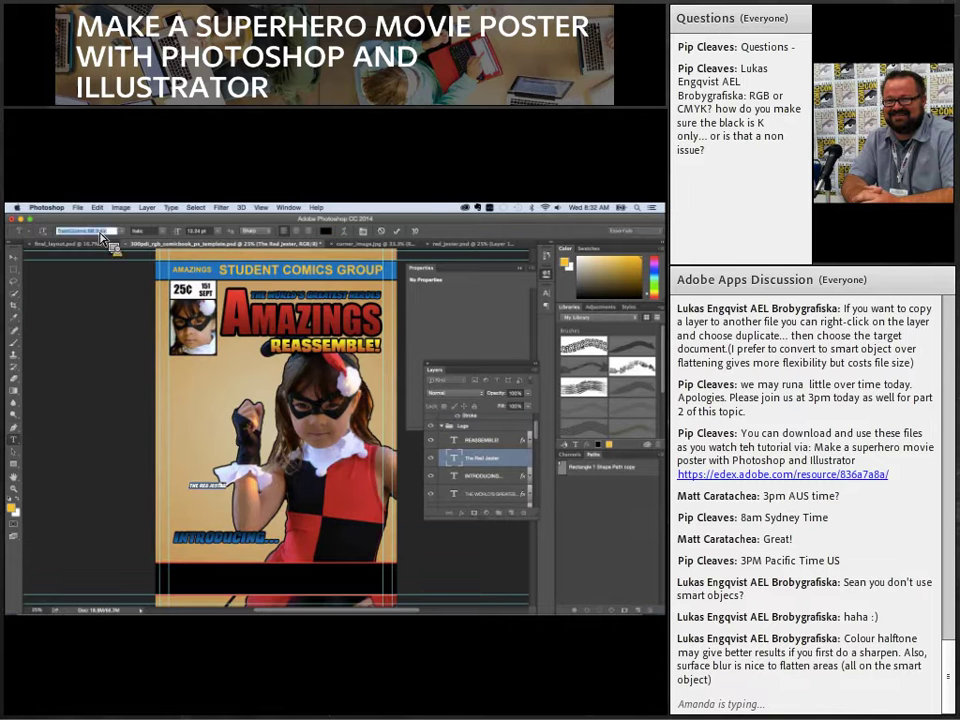
text(wa)
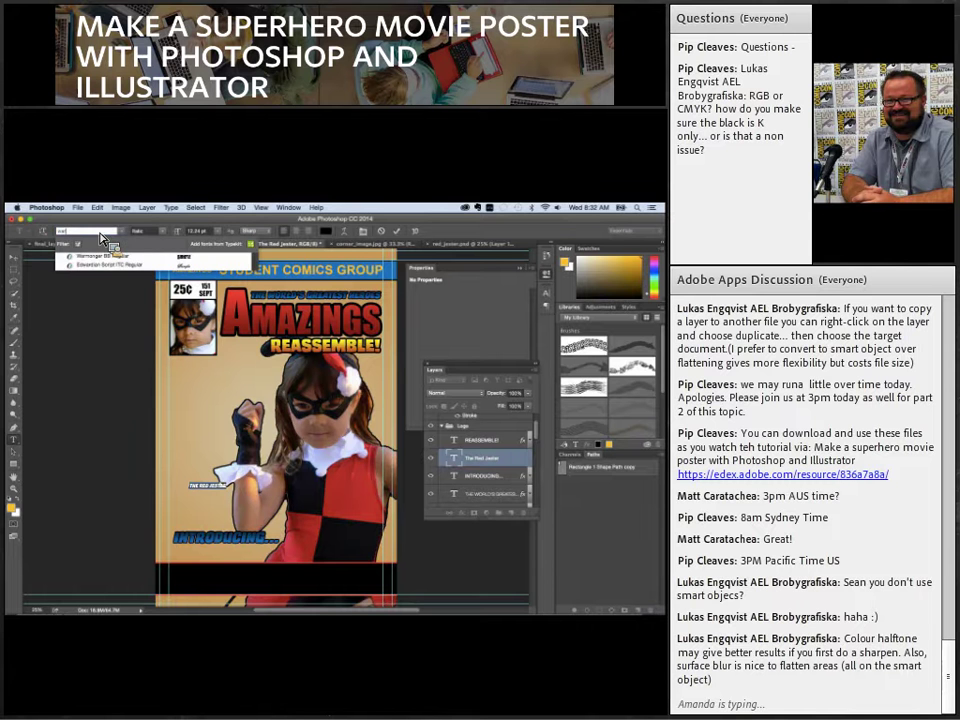
click(100, 256)
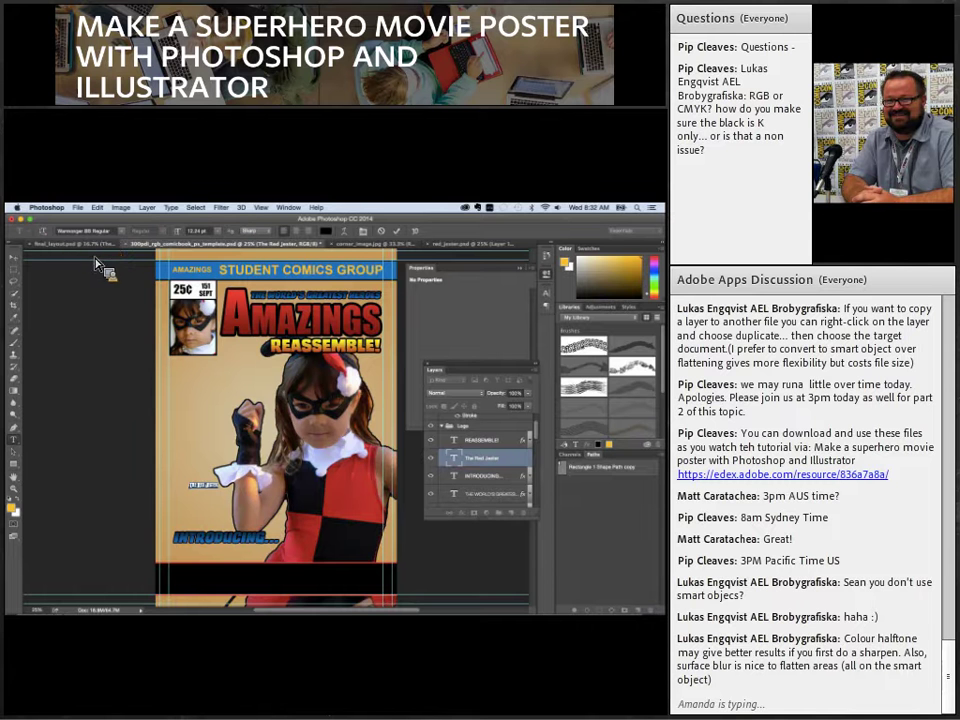
click(17, 262)
drag(221, 482, 350, 421)
key(Return)
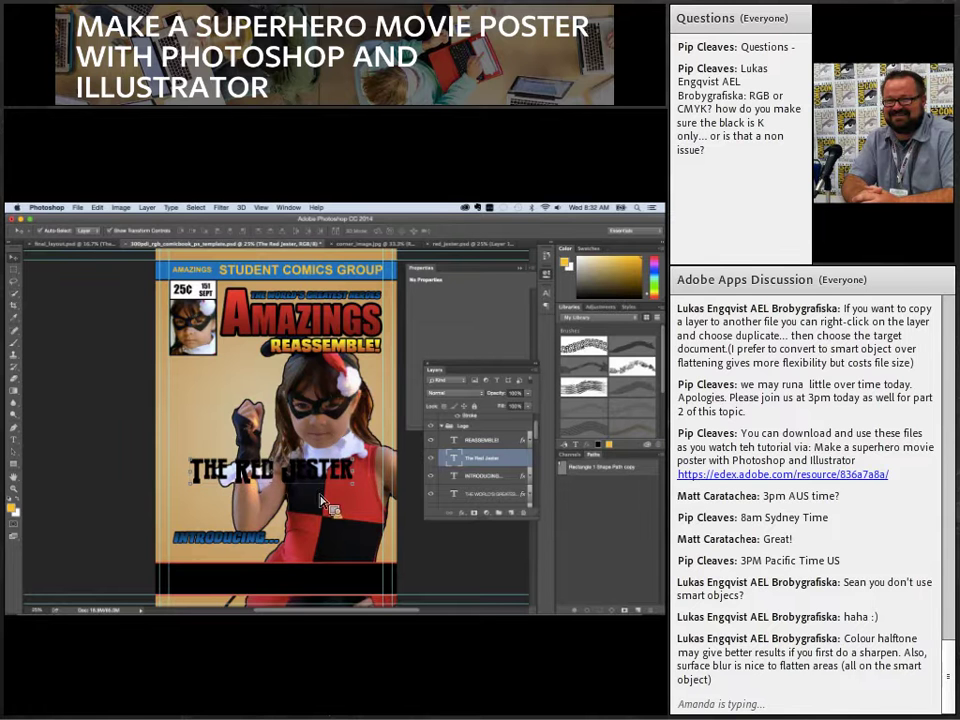
- Recolor The Red Jester text yellow, hex ffd200
click(13, 440)
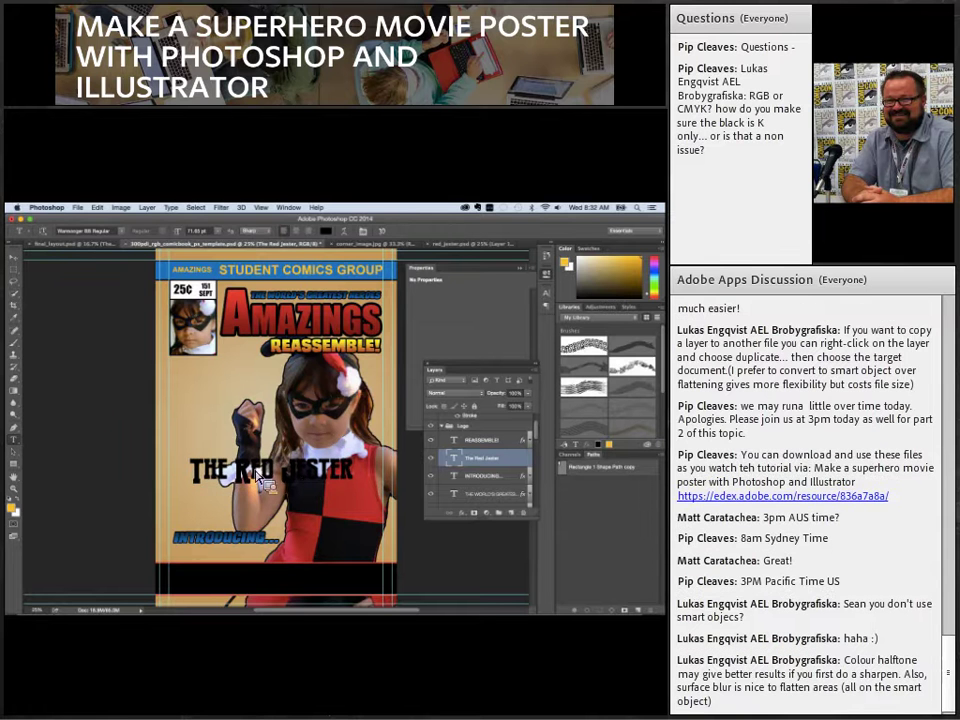
triple_click(290, 472)
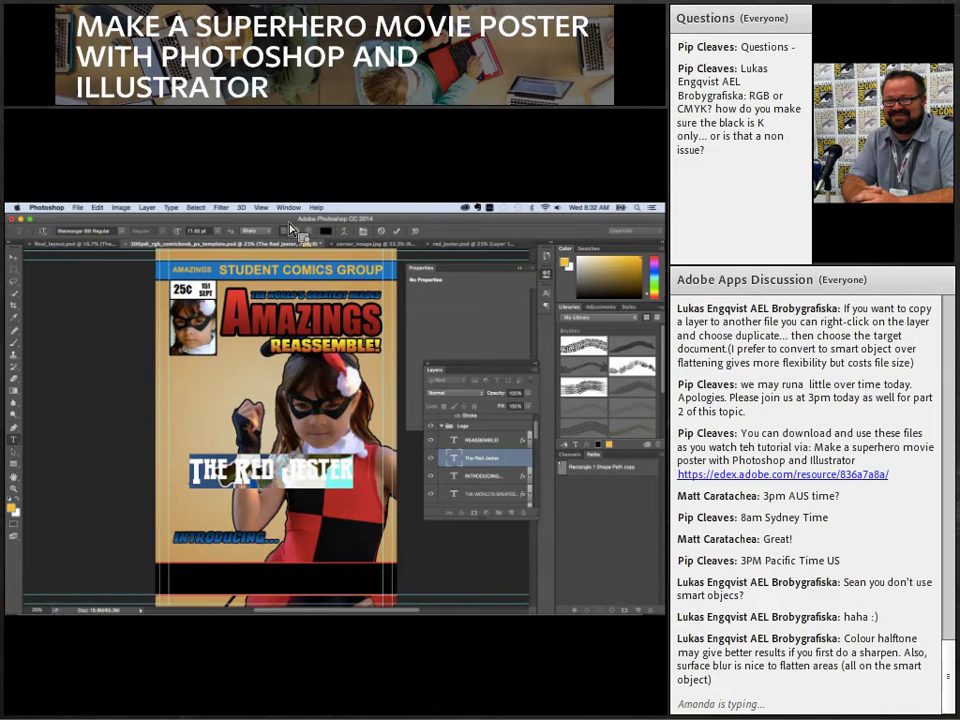
click(327, 231)
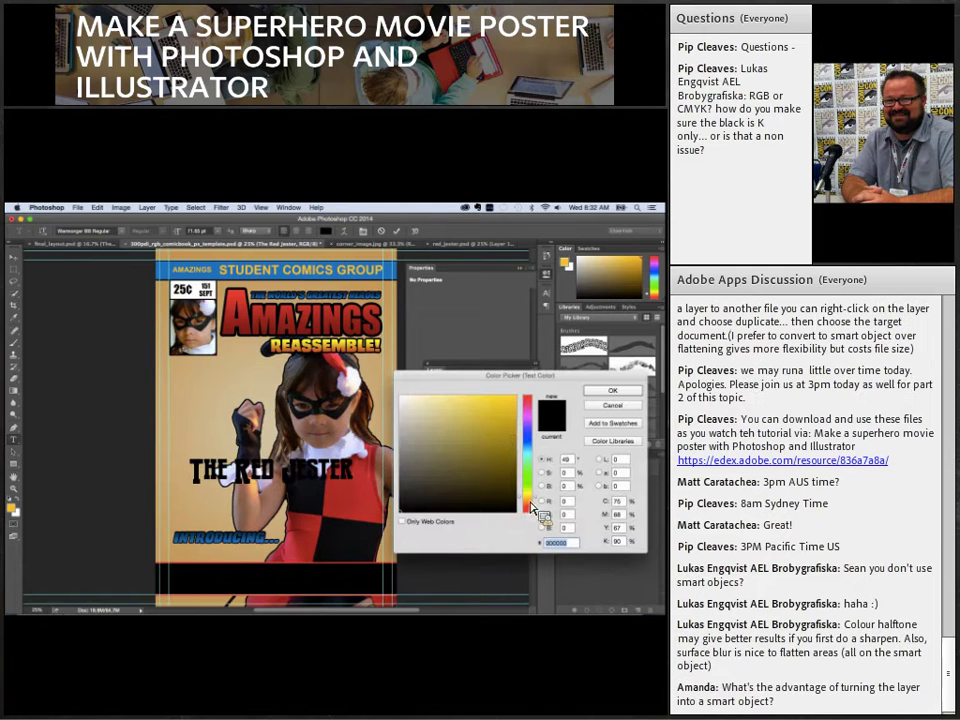
click(515, 398)
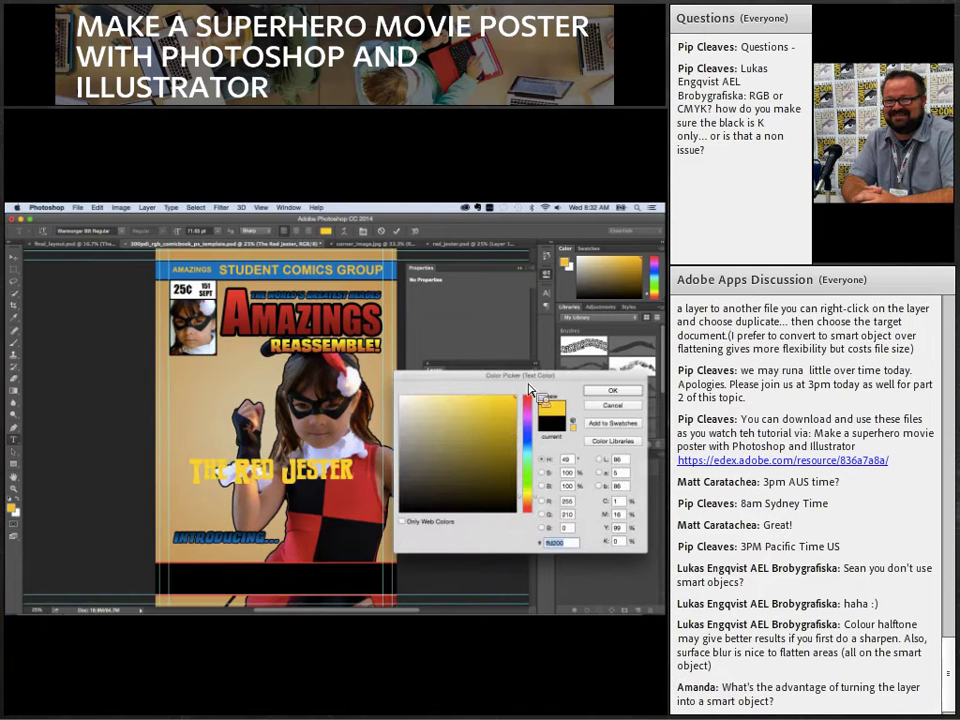
click(594, 393)
click(13, 245)
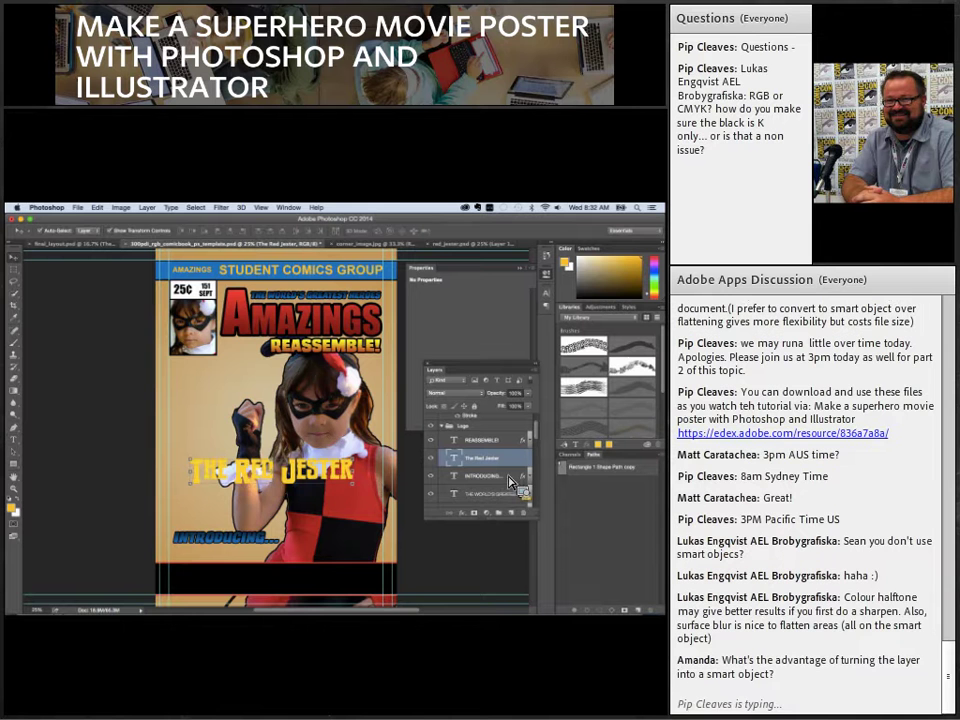
click(461, 512)
click(477, 545)
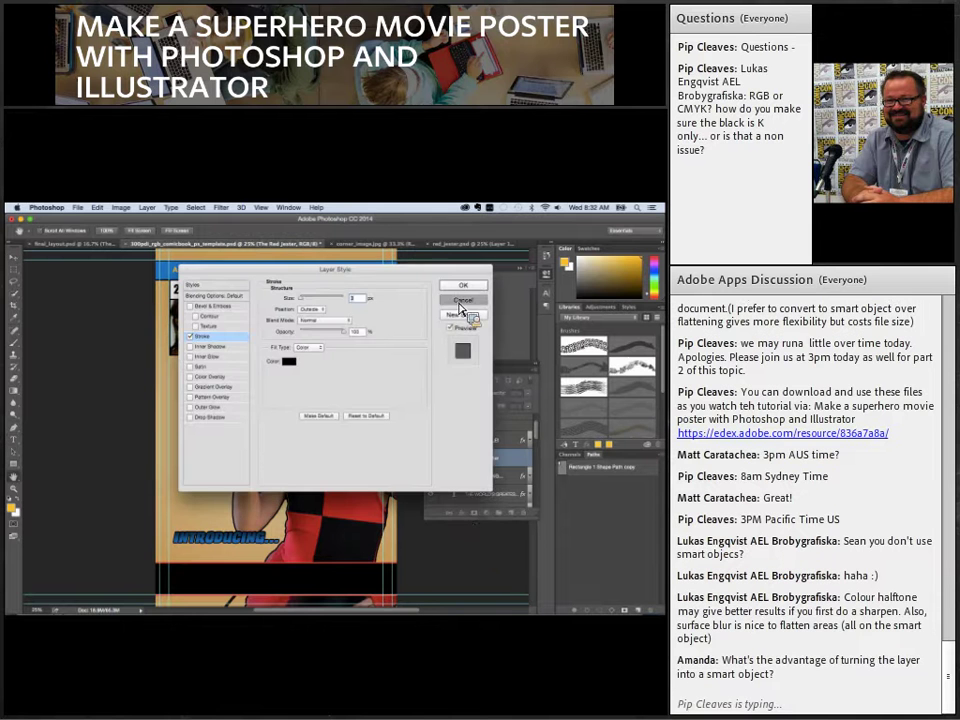
click(463, 285)
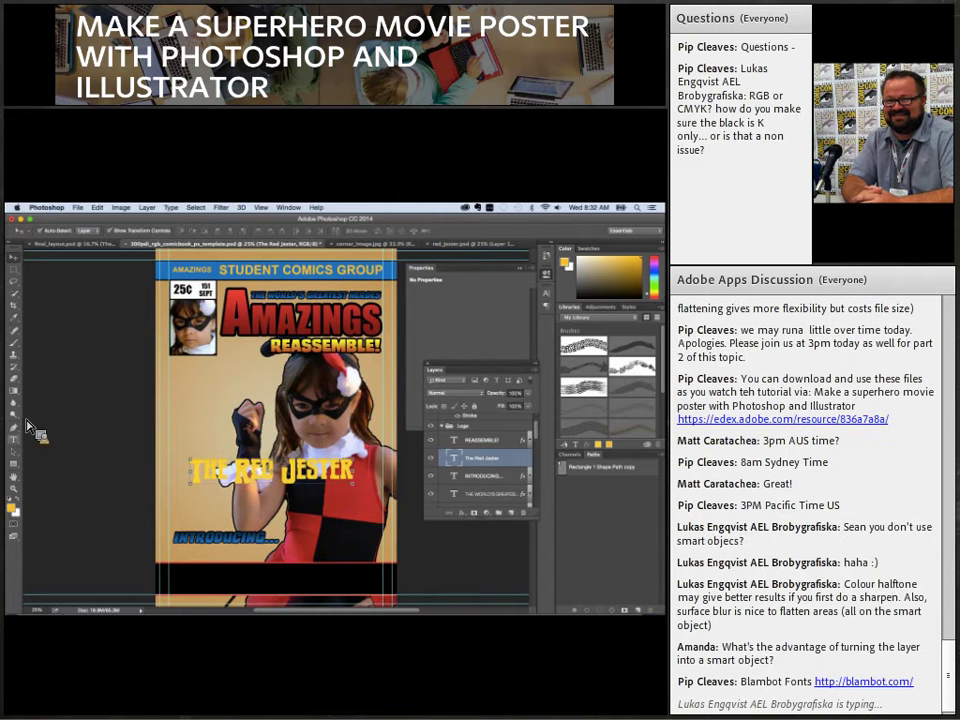
- Format the word The in The Red Jester text as superscript so it sits smaller and raised
click(14, 438)
drag(190, 471, 229, 473)
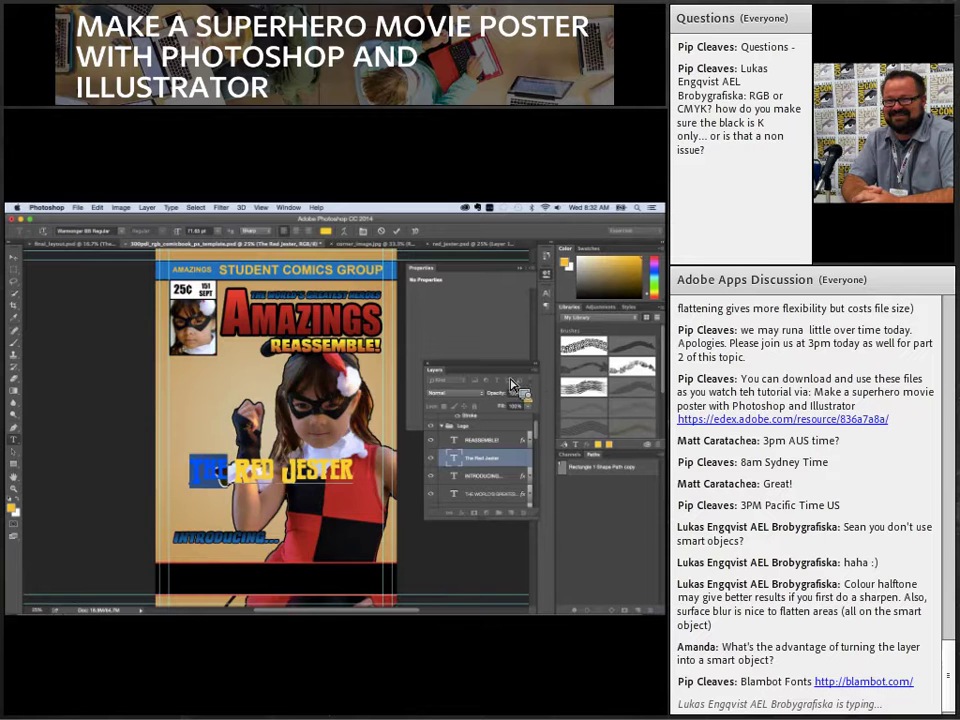
click(289, 207)
click(311, 320)
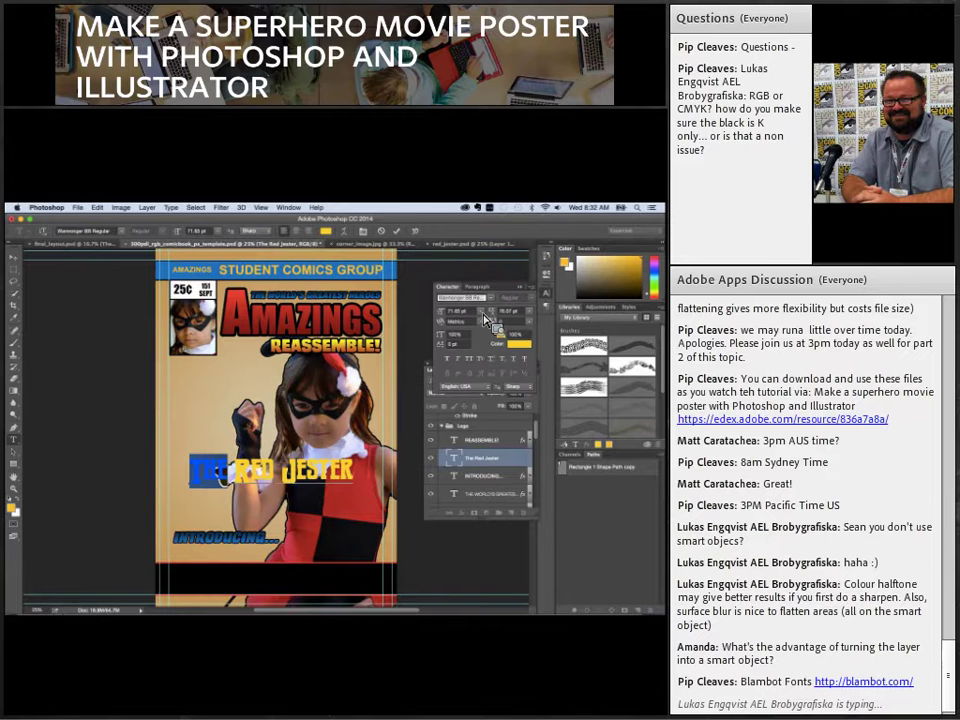
click(498, 364)
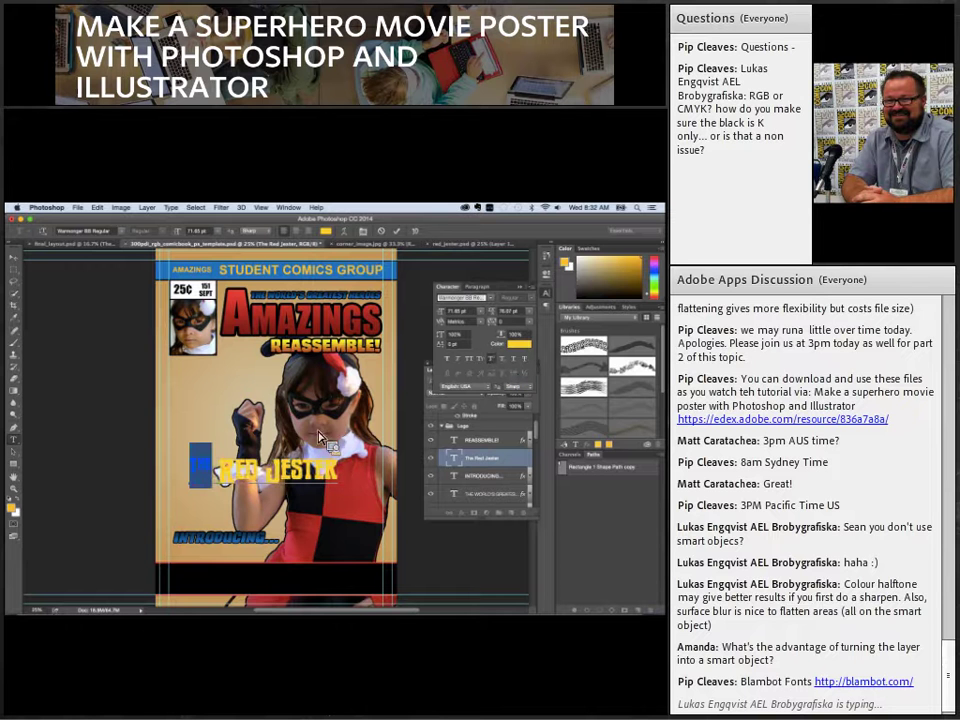
click(222, 476)
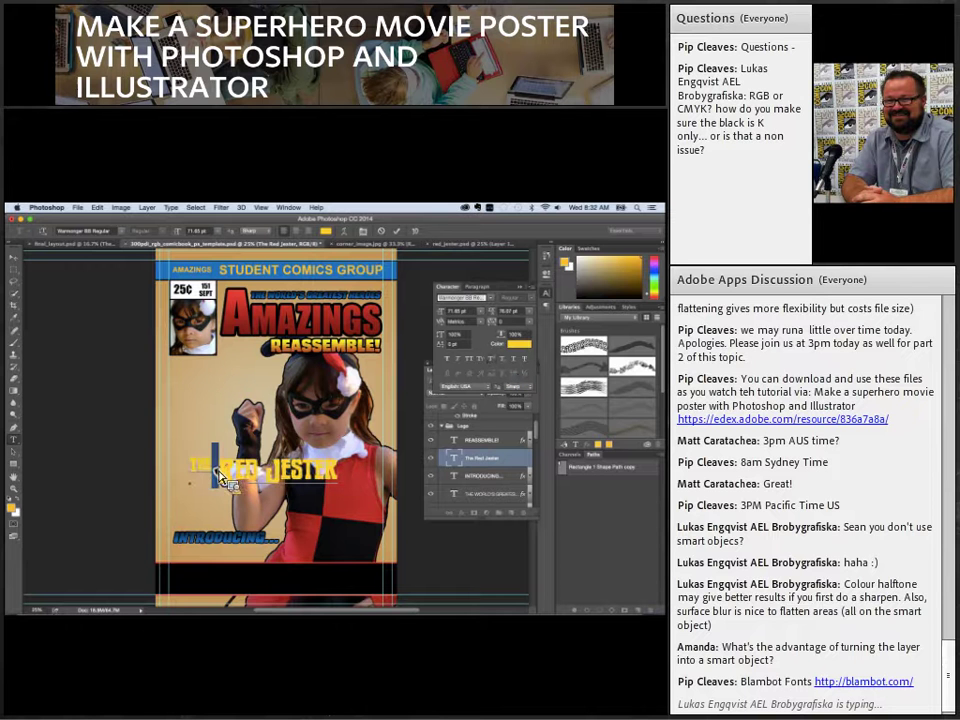
- Recolor the whole The Red Jester text black, hex 000000
triple_click(243, 478)
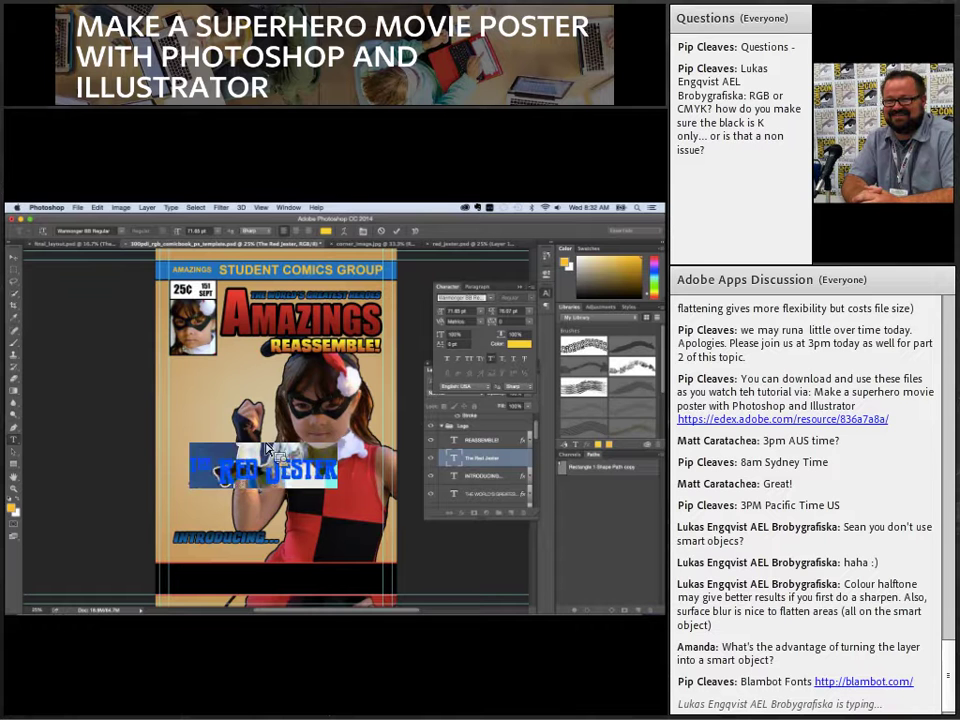
click(325, 231)
click(506, 508)
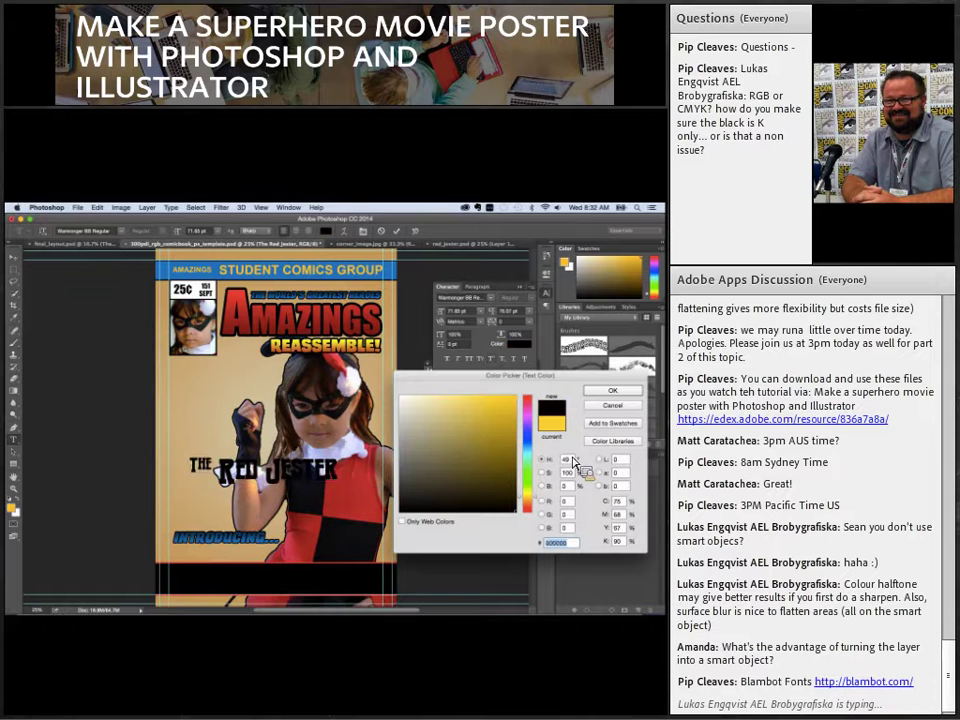
click(614, 391)
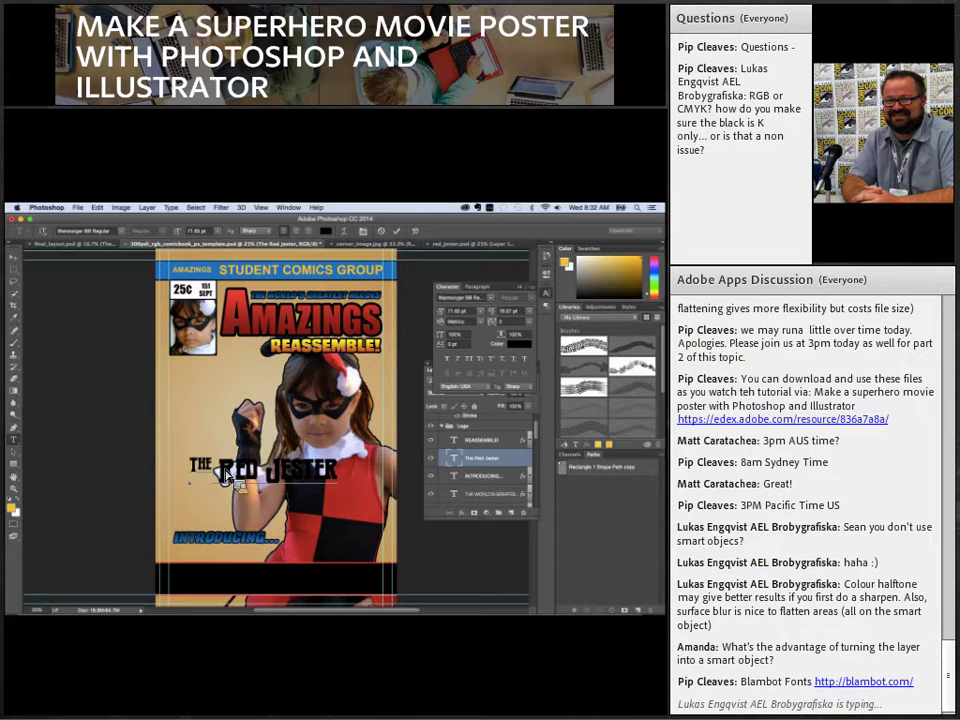
- Tighten the tracking between the words of The Red Jester and enlarge the initials R and J to 90 pt
click(217, 474)
drag(497, 328, 493, 333)
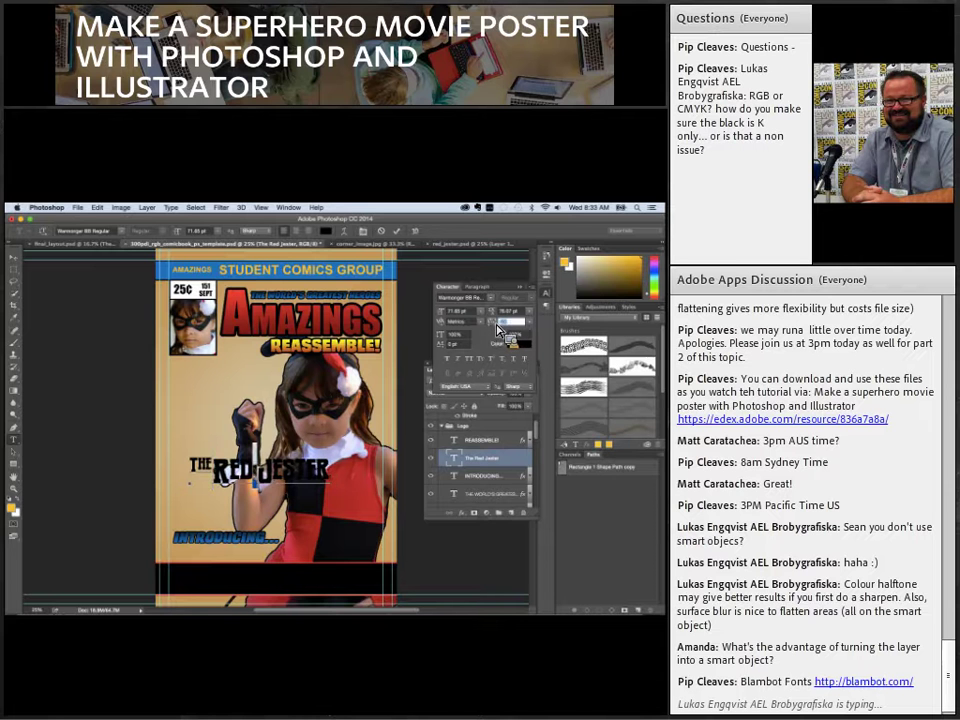
drag(238, 485, 212, 470)
text(30)
key(Return)
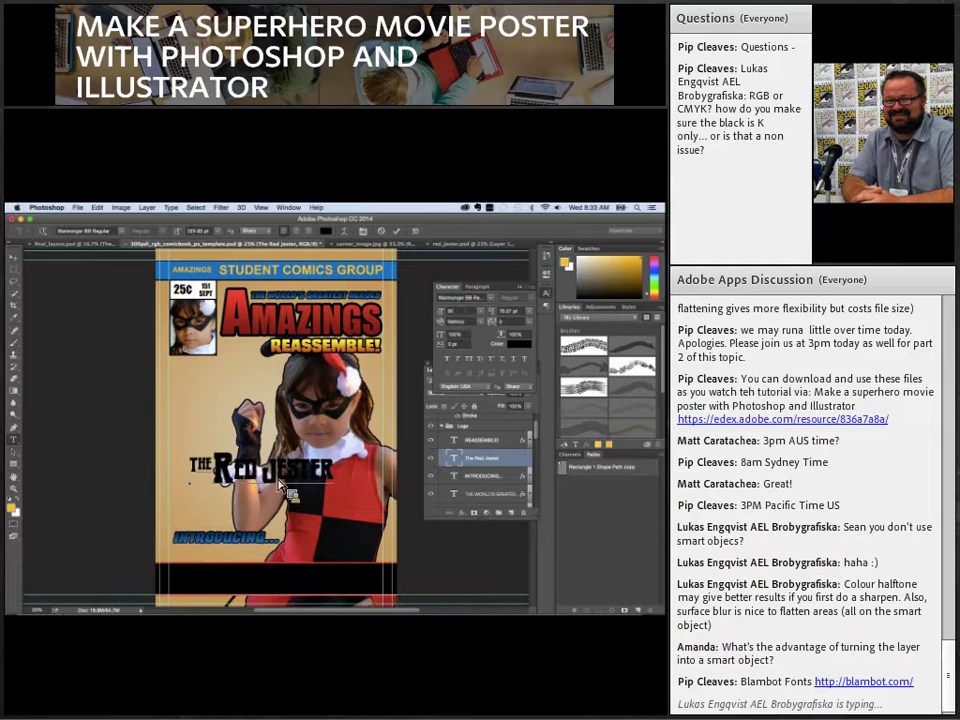
drag(262, 470, 282, 470)
click(468, 314)
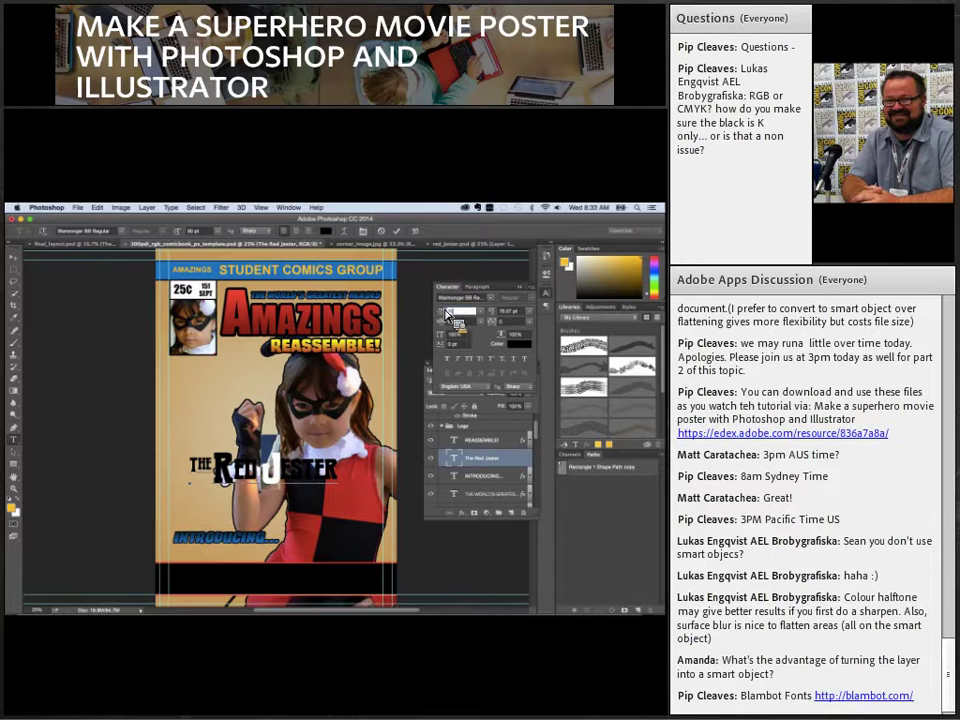
click(13, 258)
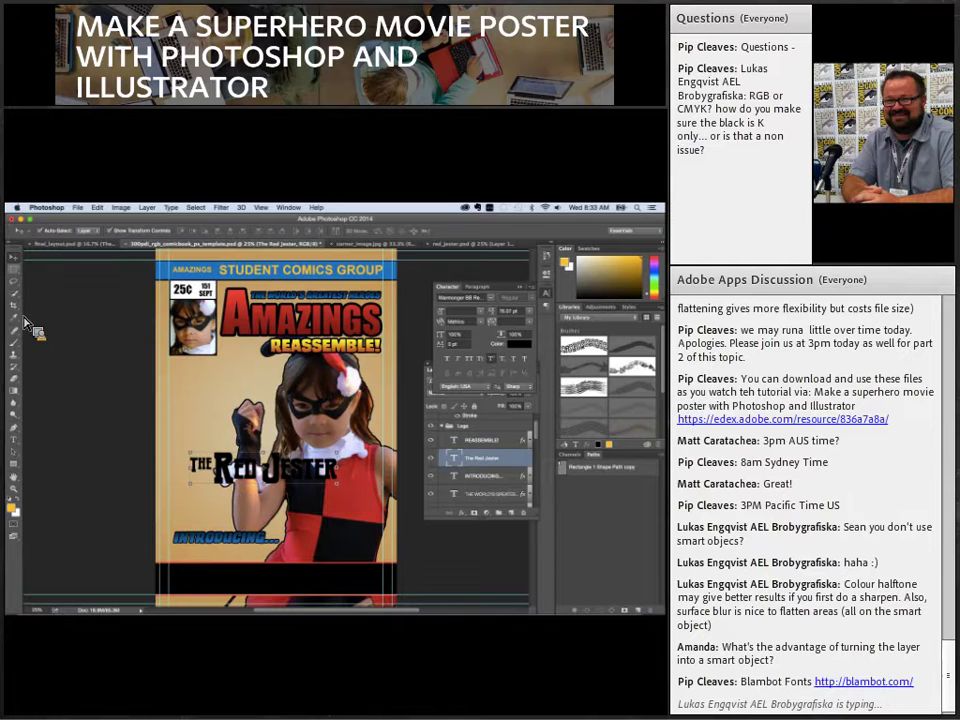
- Compare The Red Jester text with its finished version in final_layout.psd and return to the comic book template
key(t)
triple_click(238, 484)
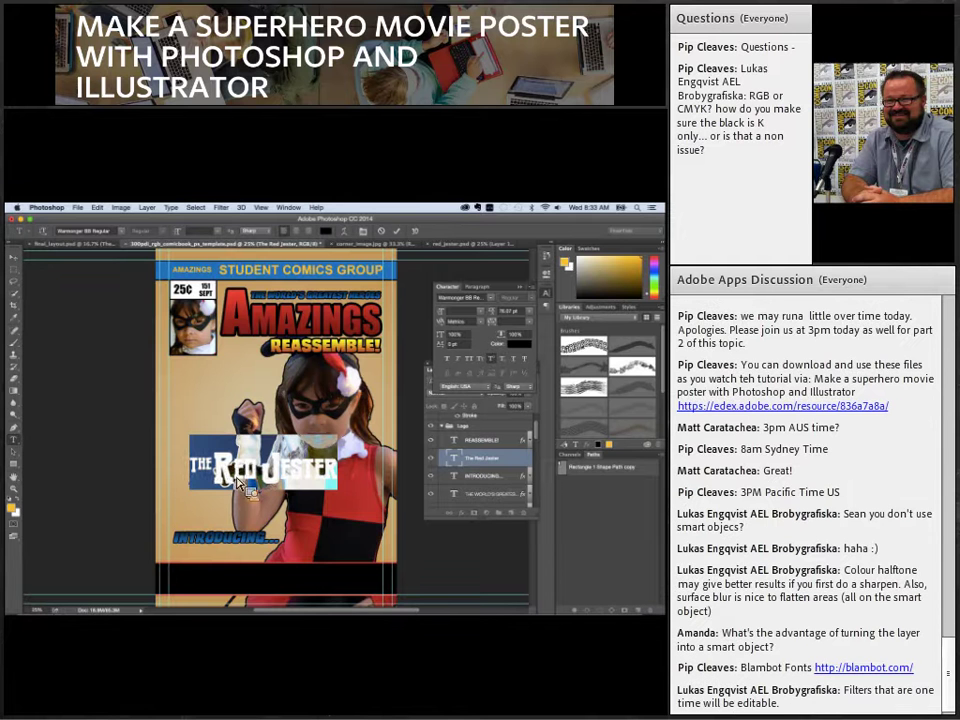
click(75, 243)
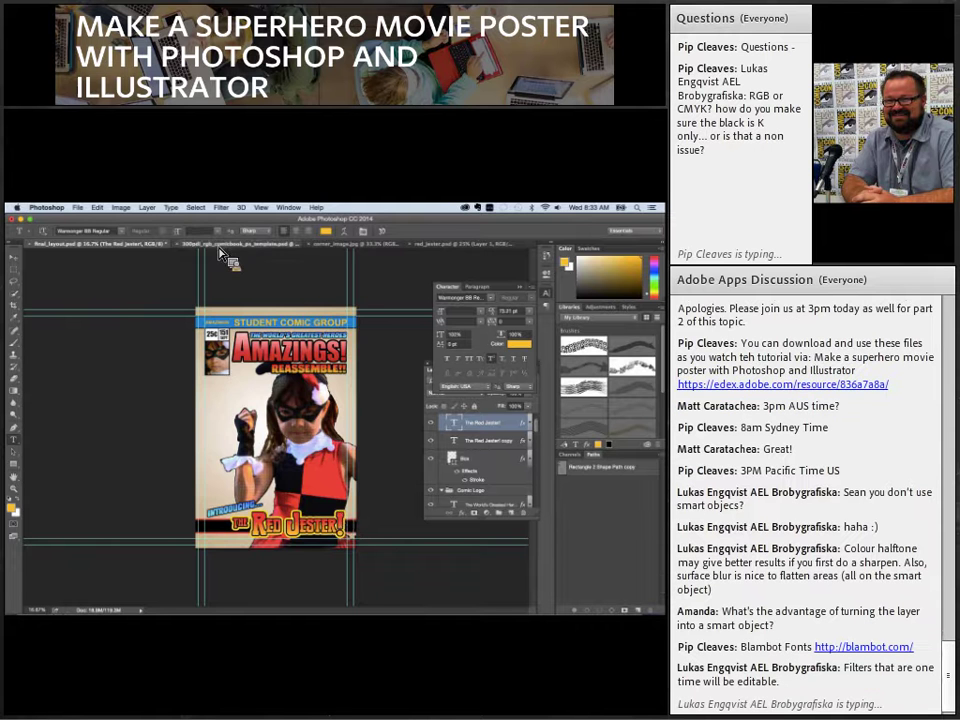
click(220, 246)
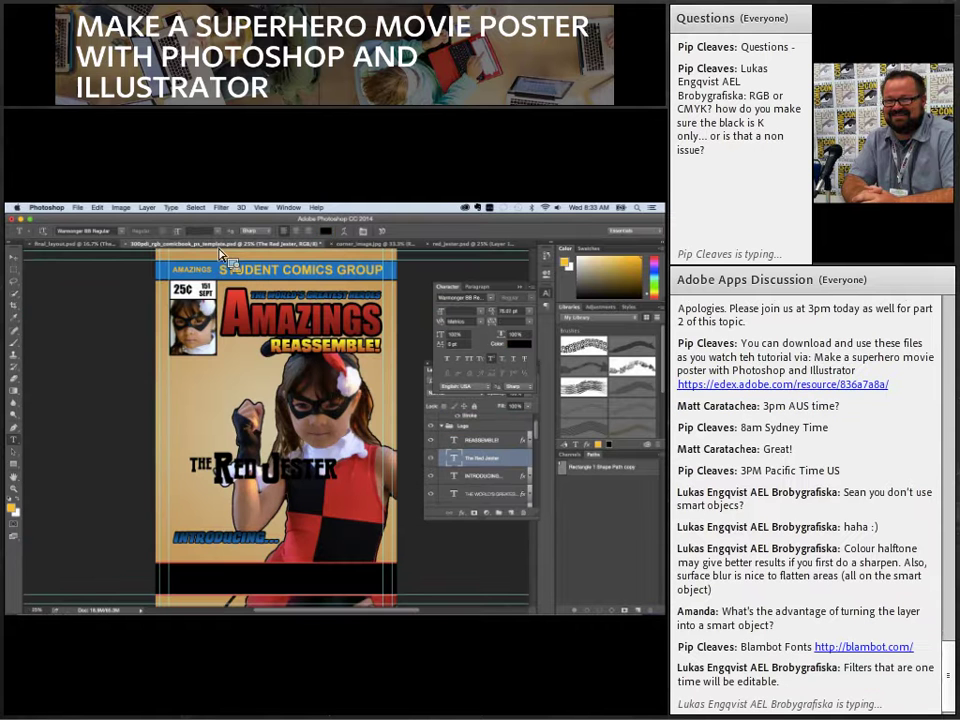
- Add a linear gradient overlay to The Red Jester text and set the gradient's first color stop to yellow
click(14, 257)
click(462, 512)
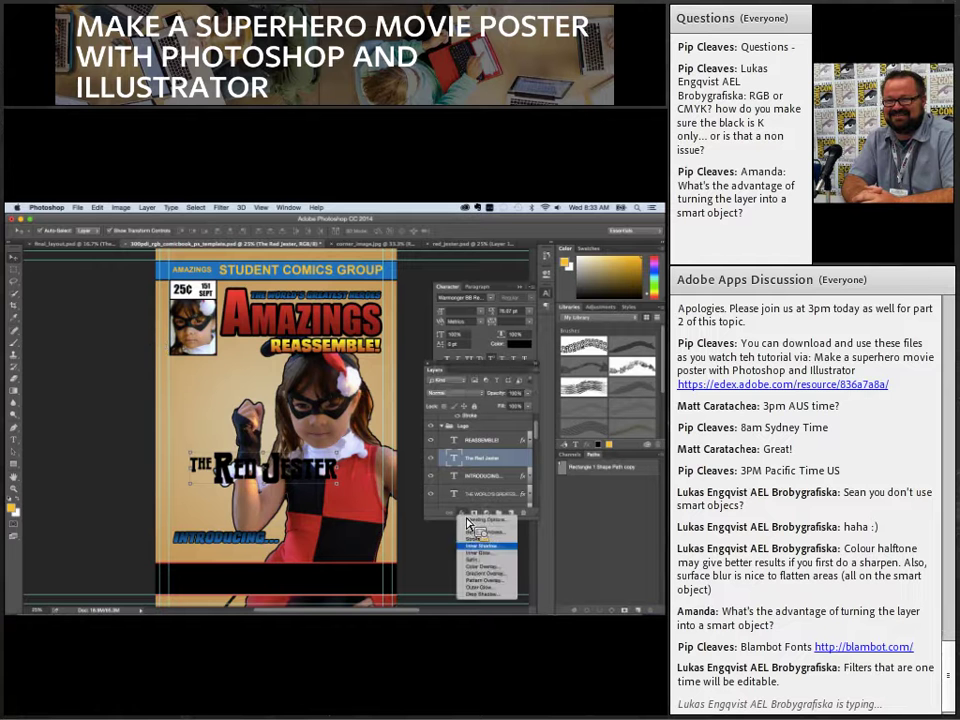
click(484, 574)
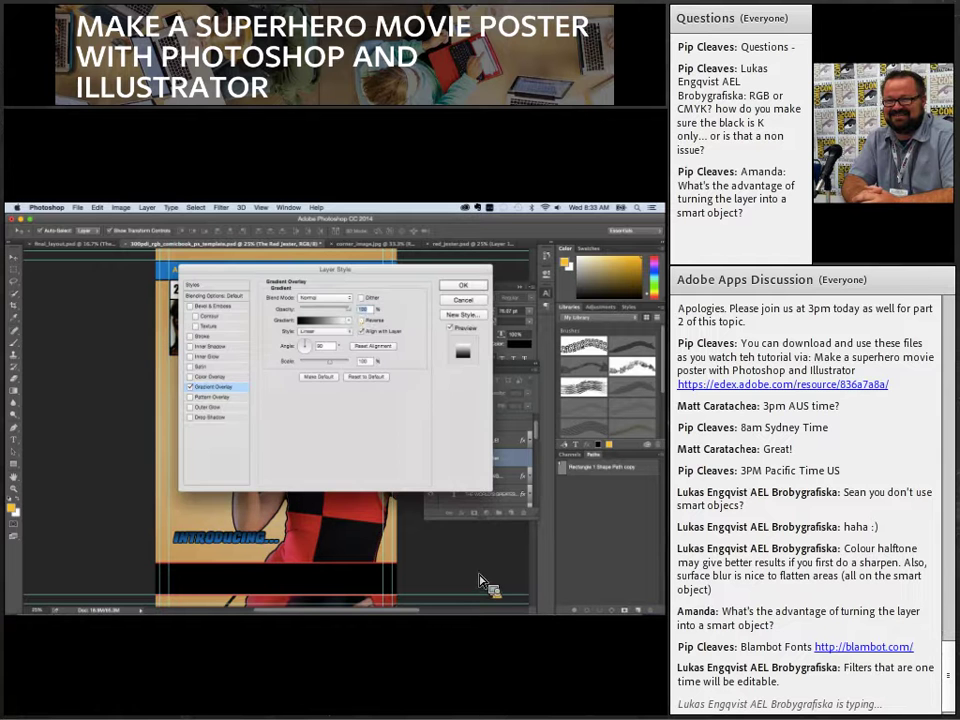
click(325, 323)
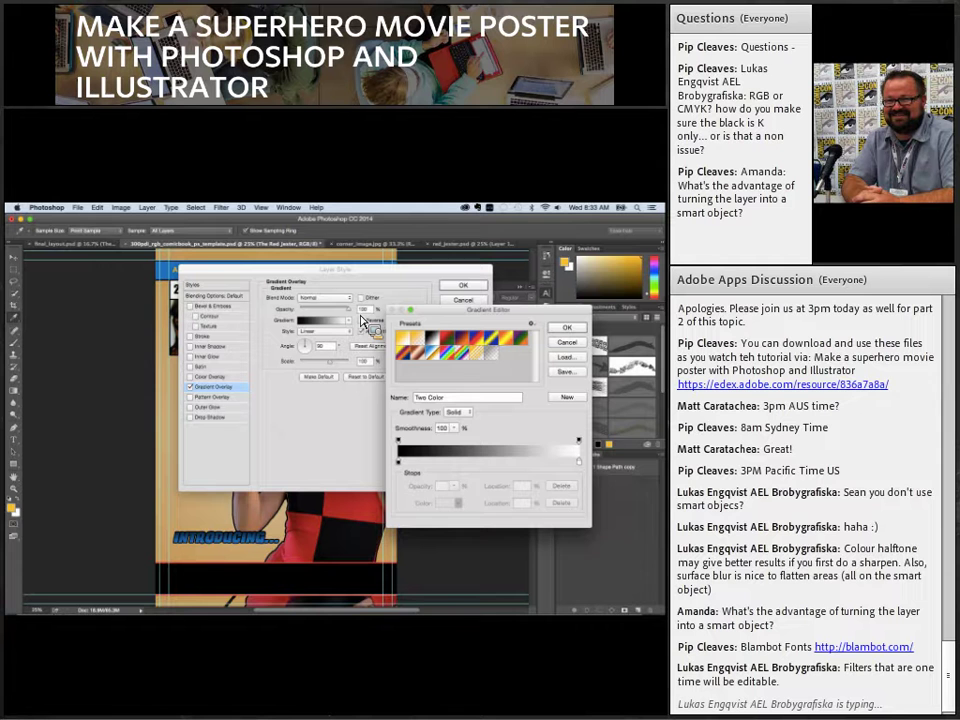
double_click(400, 465)
drag(533, 506, 533, 504)
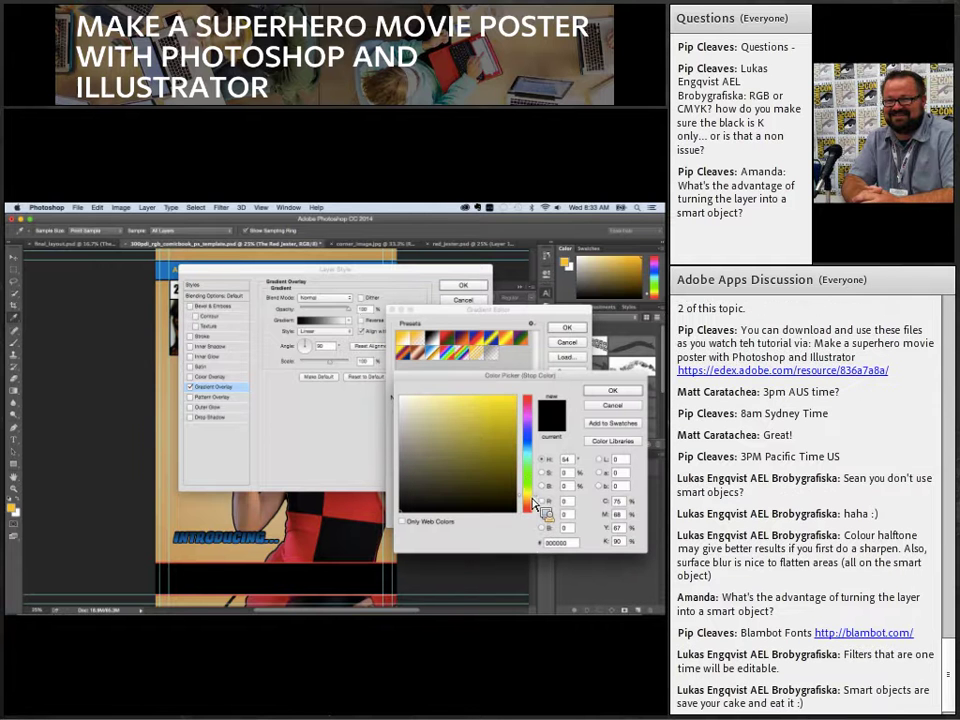
click(612, 390)
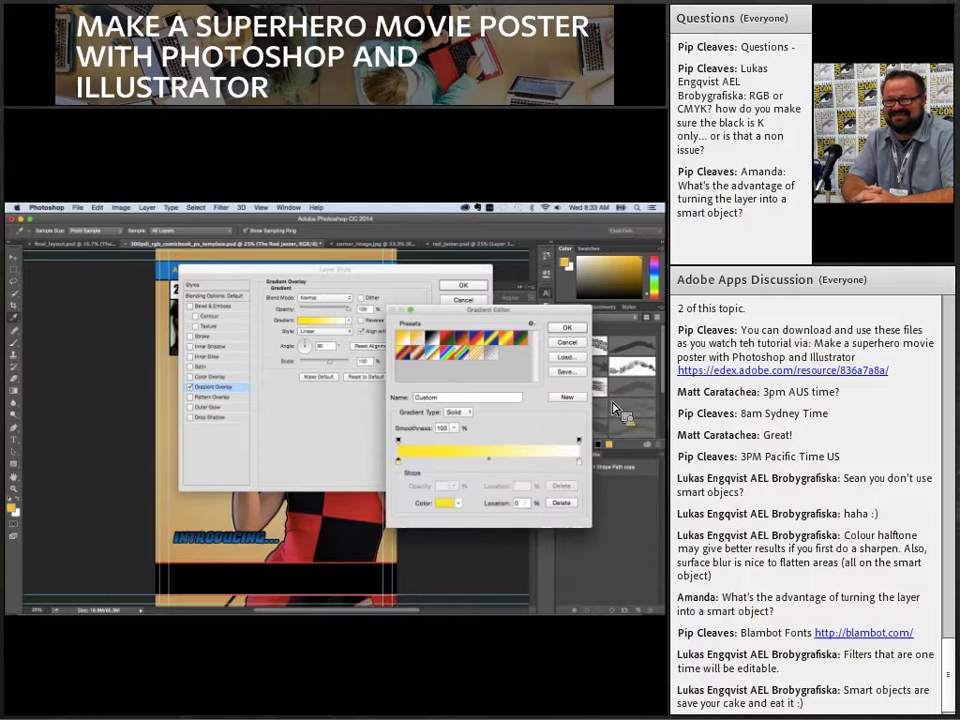
- Set the gradient's end color stop to dark red, hex 630505, and apply the overlay
double_click(579, 463)
click(513, 474)
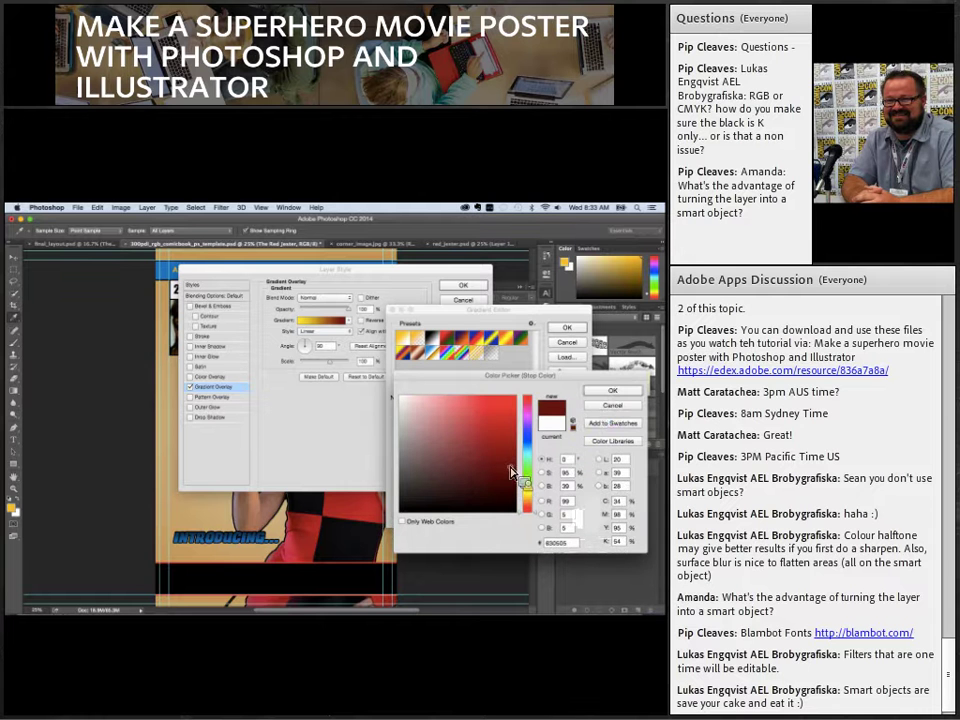
click(612, 391)
key(Return)
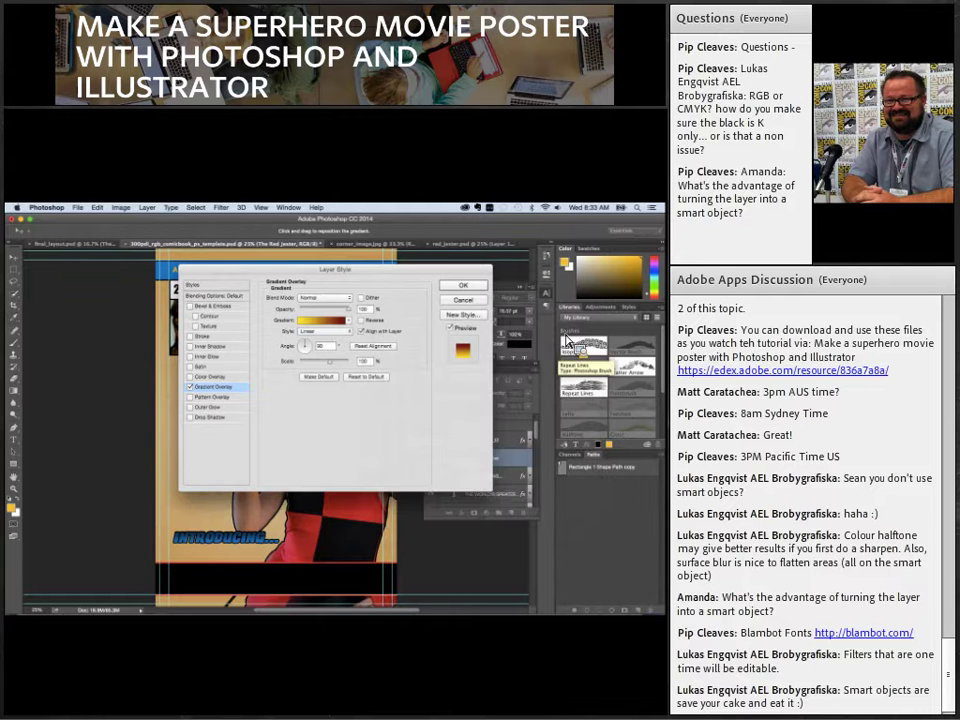
click(460, 287)
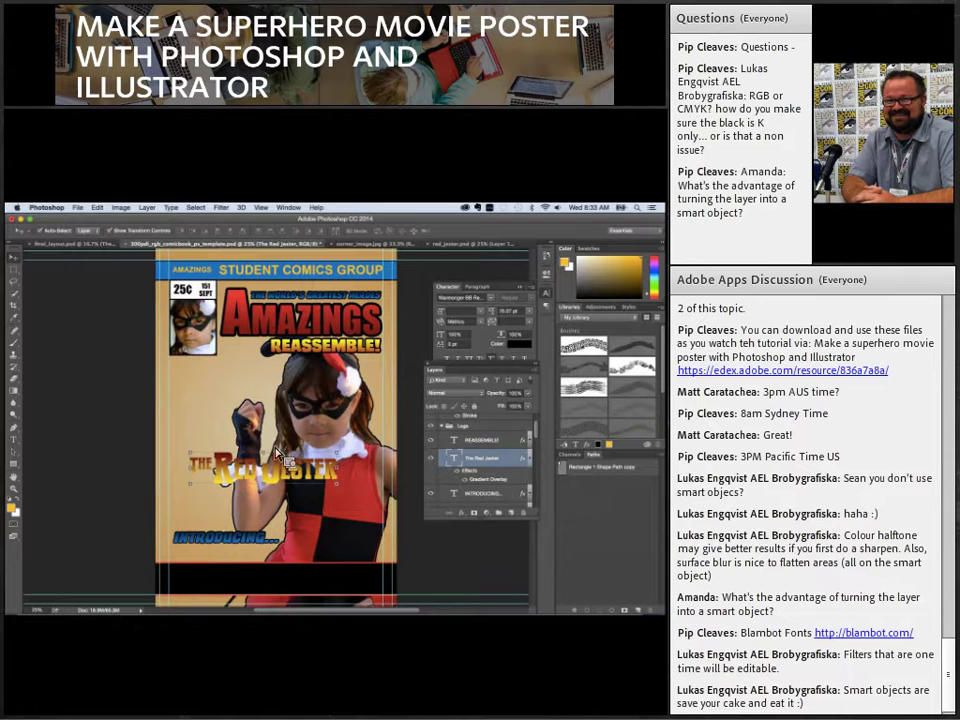
- Place The Red Jester text over the black bar and raise its layer above the bar's Rectangle 3 layer
drag(240, 372, 350, 583)
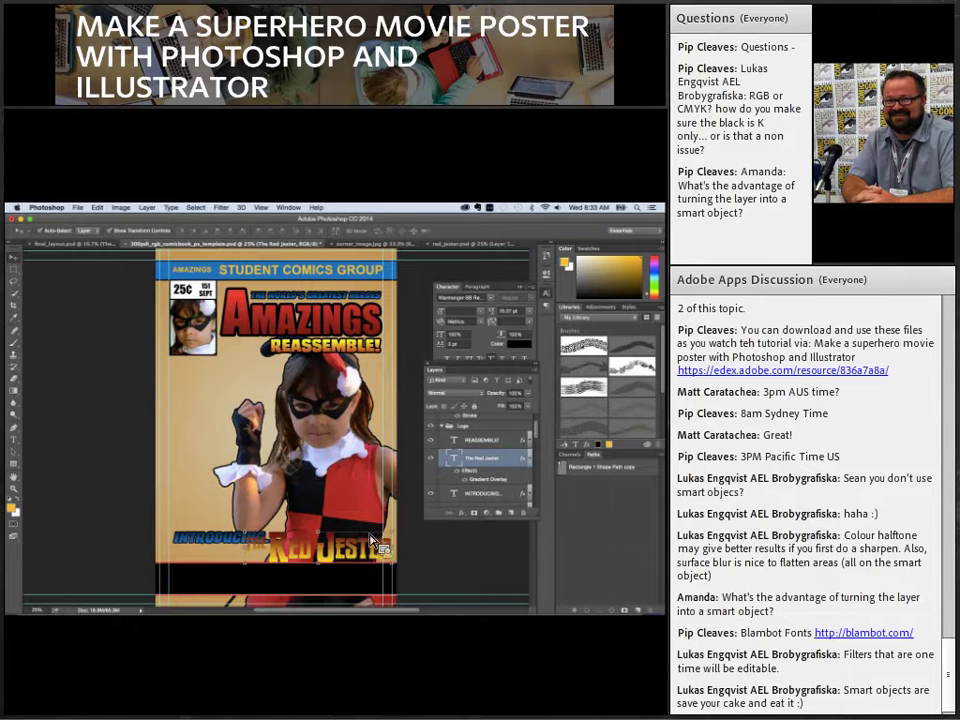
drag(495, 484, 505, 418)
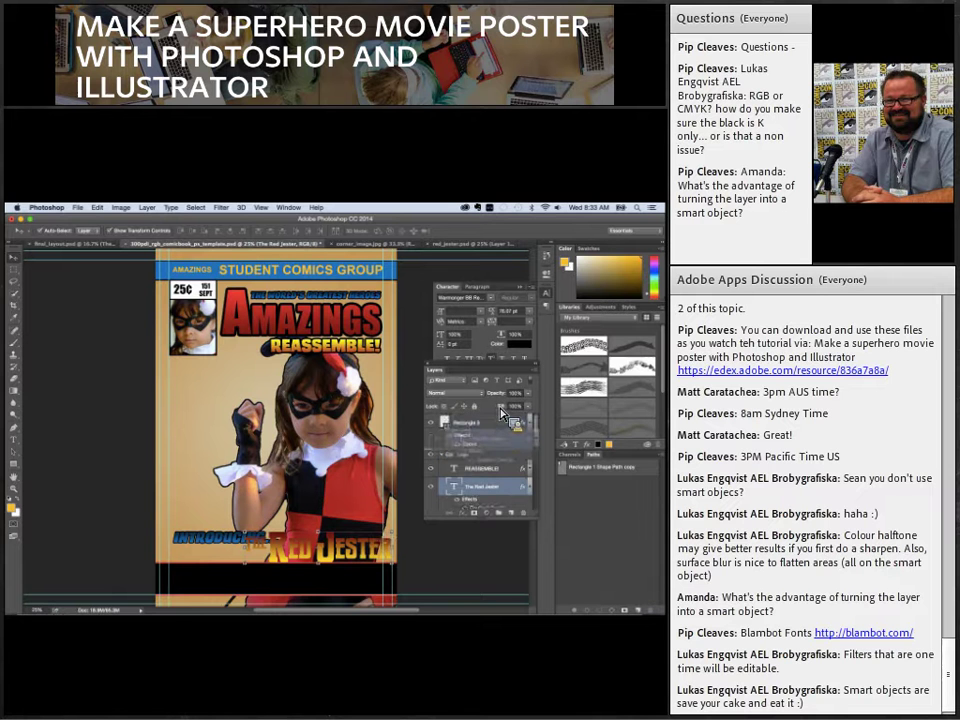
mouse_move(333, 572)
mouse_down()
mouse_move(333, 605)
mouse_move(333, 585)
mouse_up()
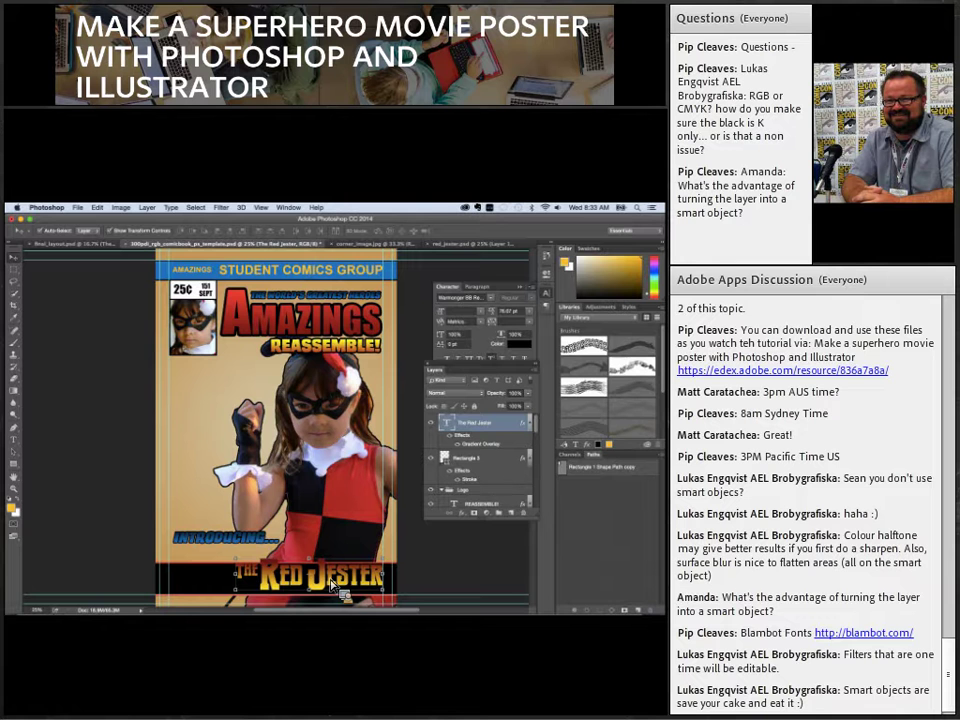
- Add a thick outside stroke in yellow, hex ffd200, to The Red Jester text
click(473, 512)
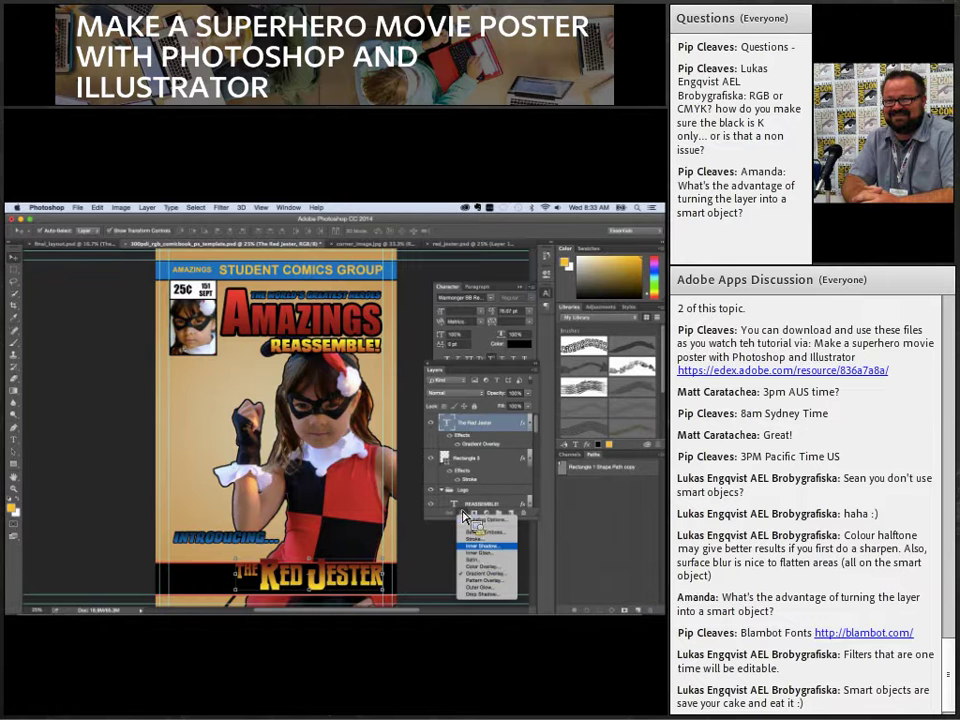
click(476, 539)
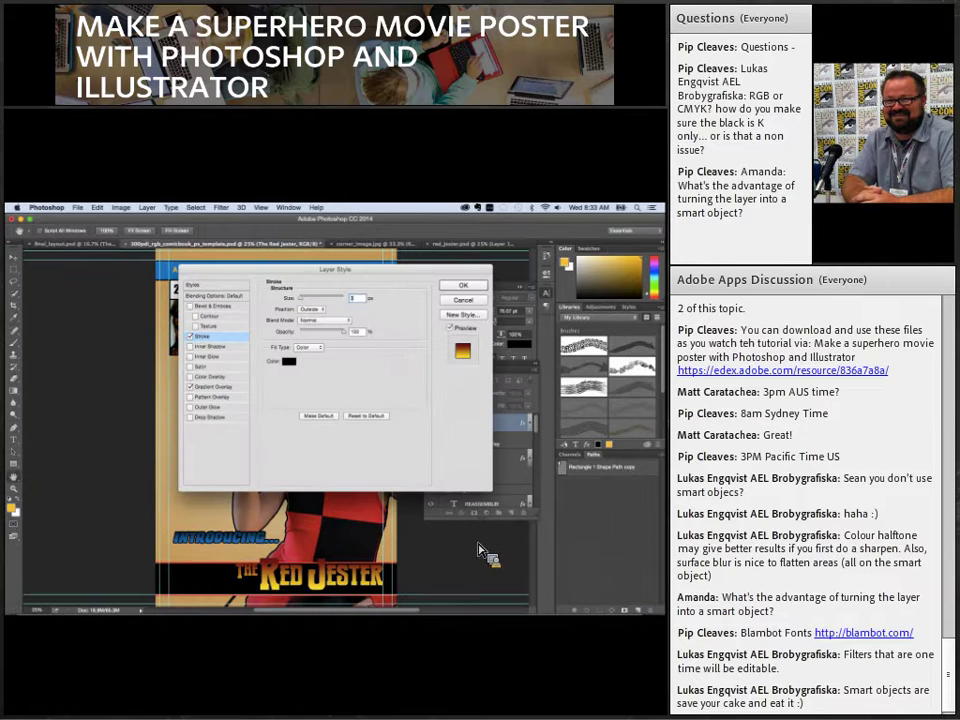
click(289, 361)
click(450, 432)
drag(526, 407, 525, 496)
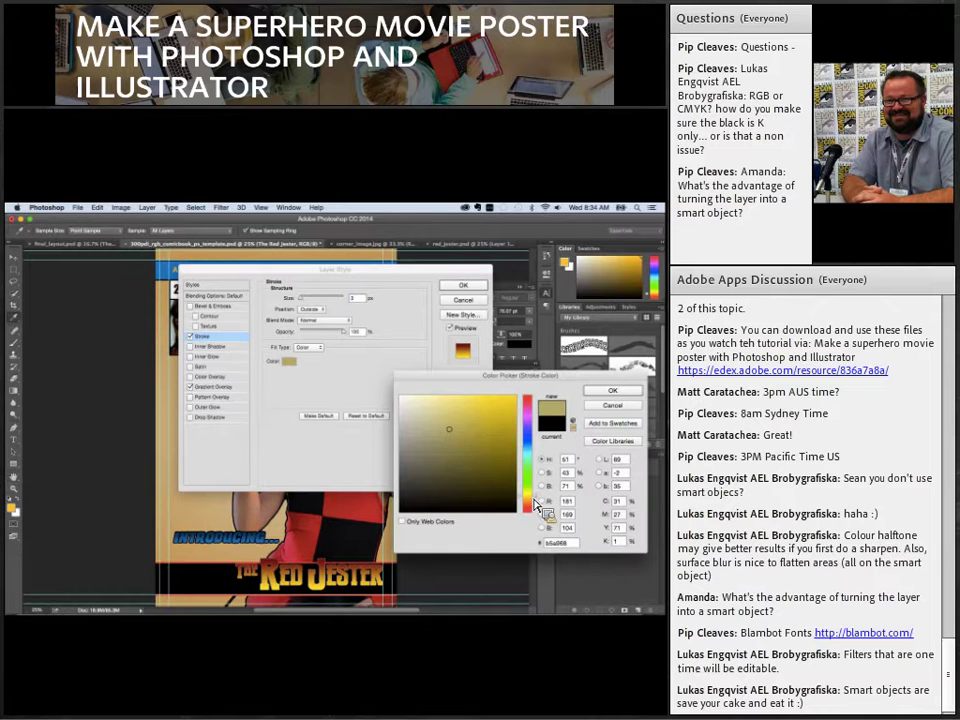
click(510, 402)
click(612, 390)
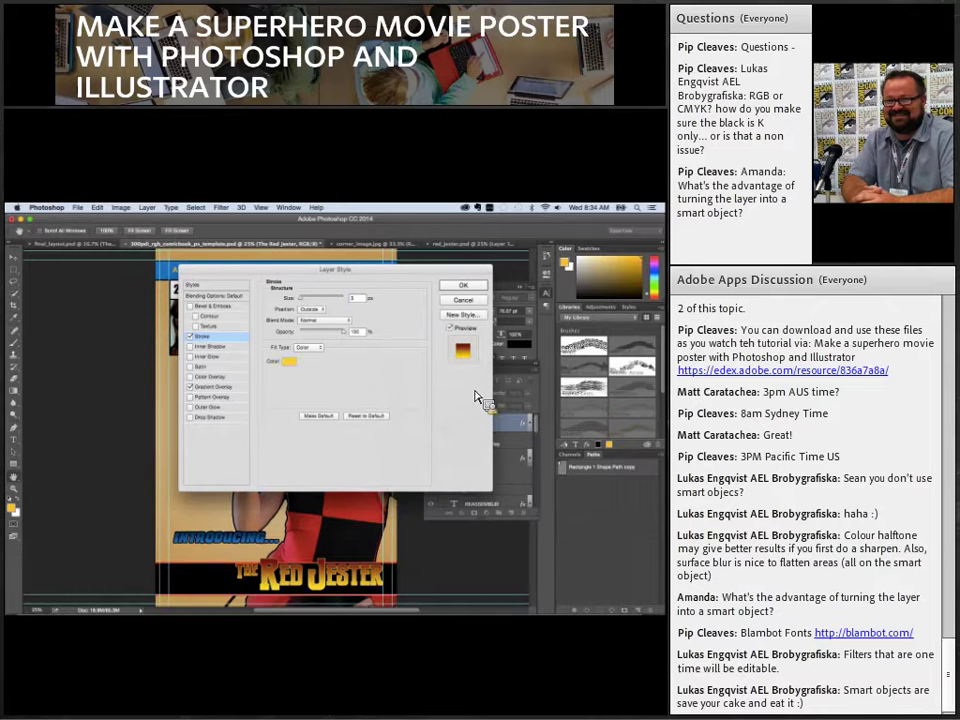
drag(315, 304, 313, 308)
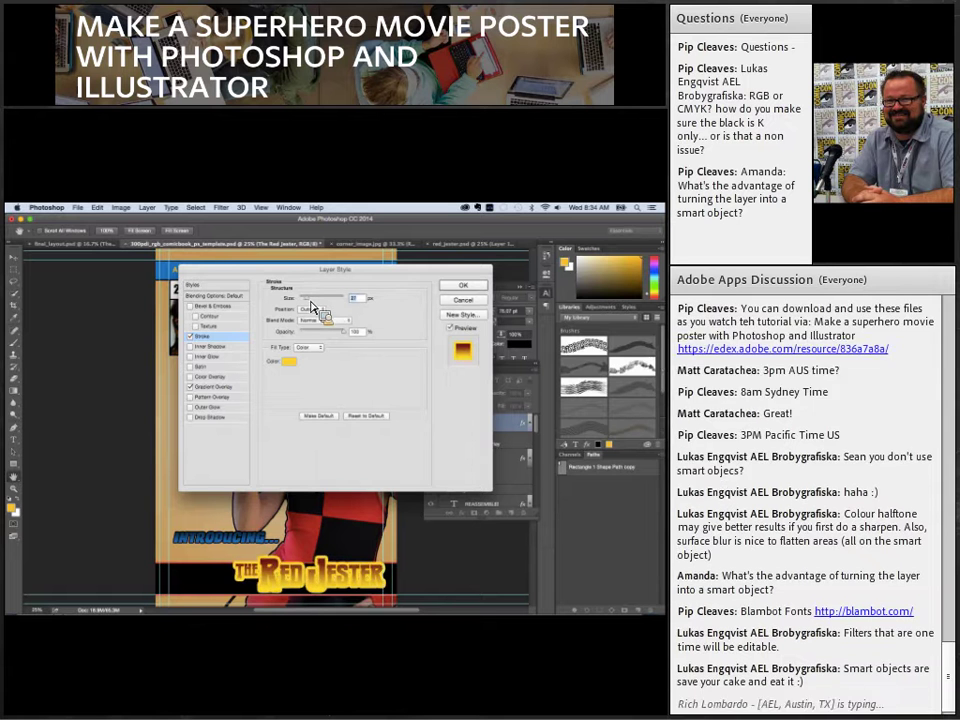
click(463, 285)
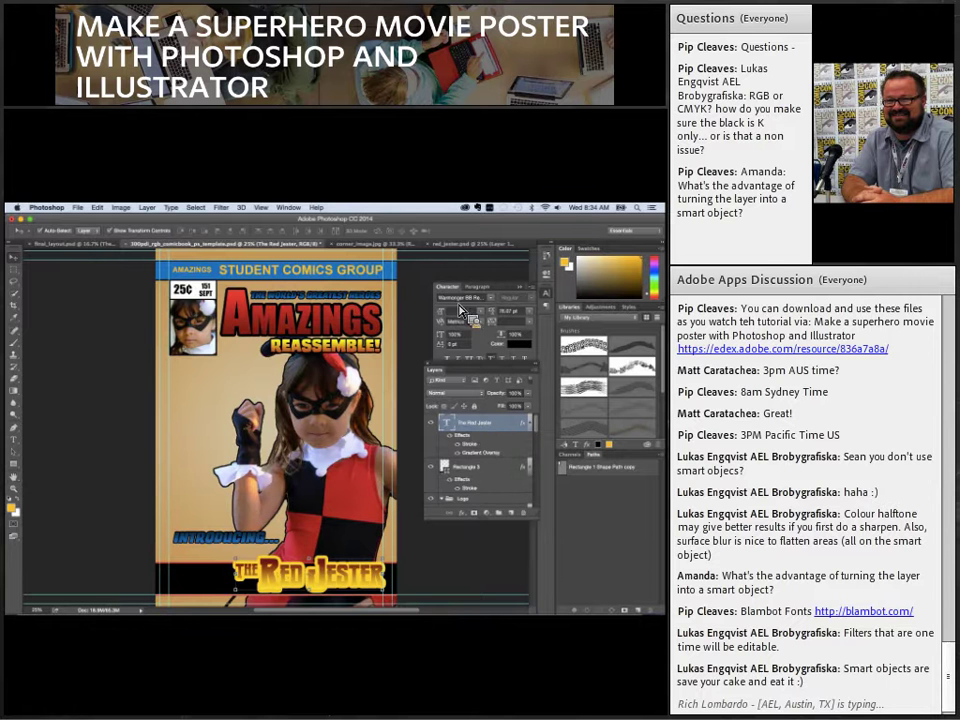
- Duplicate The Red Jester text layer and give the copy a thinner black stroke, hex 000000
drag(482, 432, 513, 513)
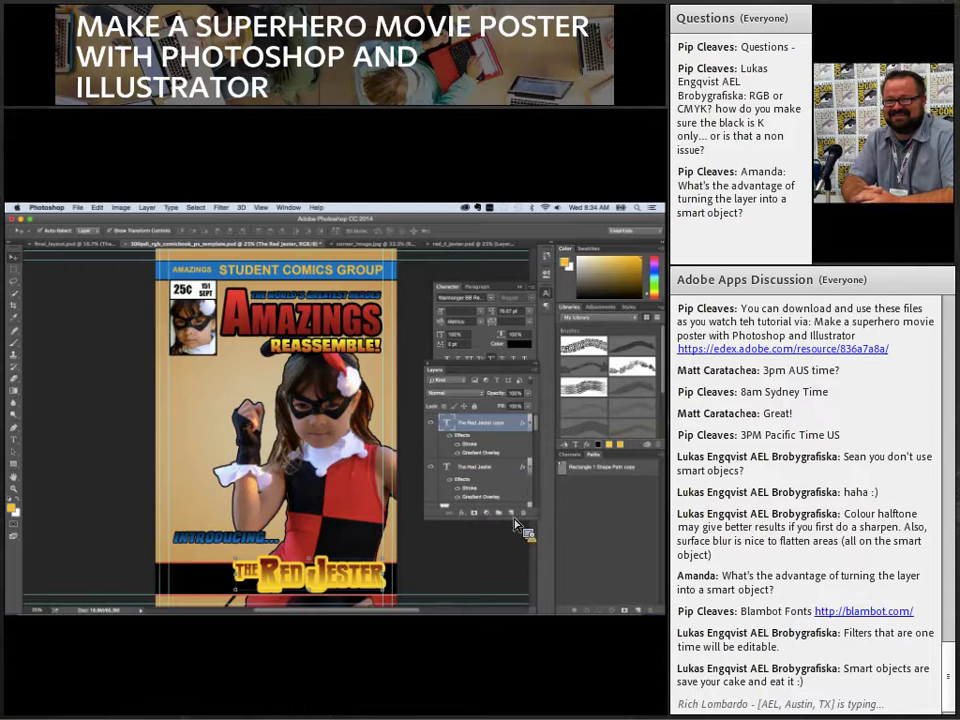
double_click(474, 449)
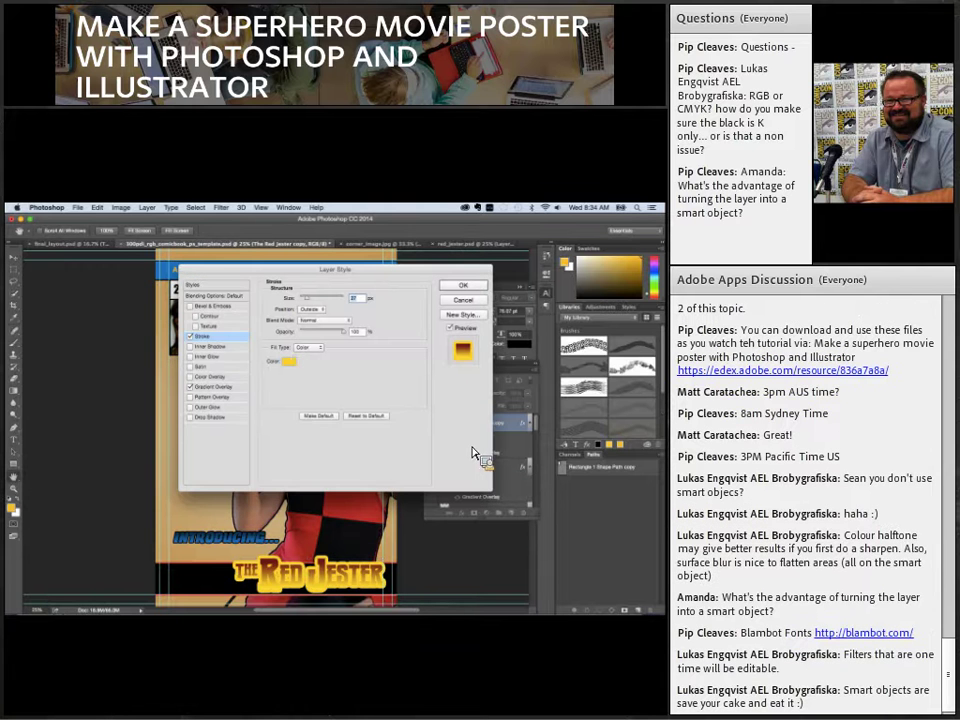
click(289, 361)
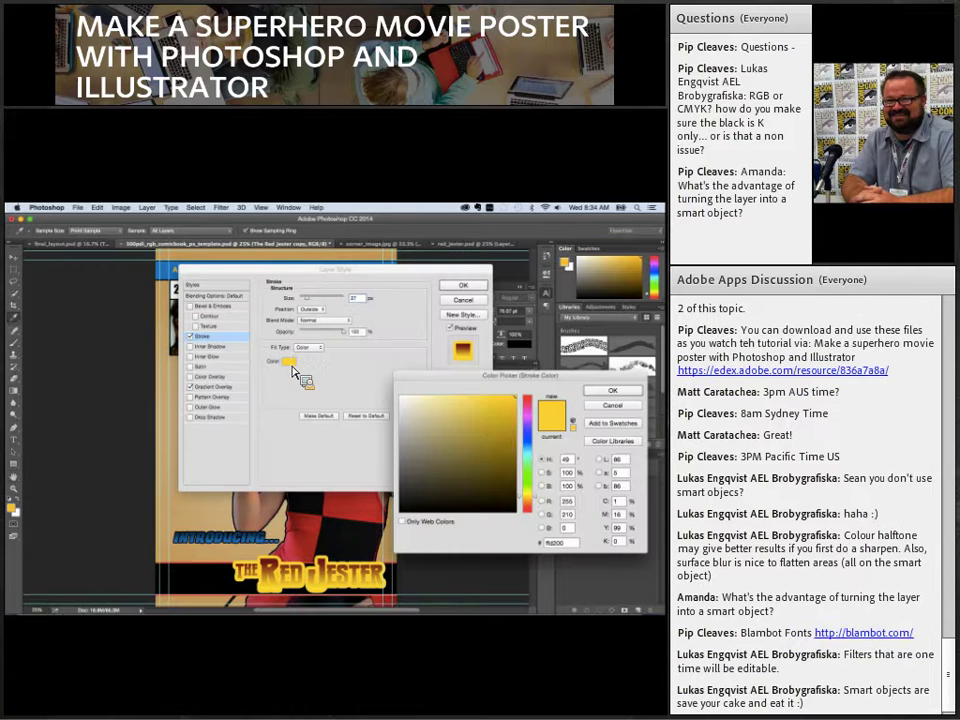
drag(476, 458, 529, 535)
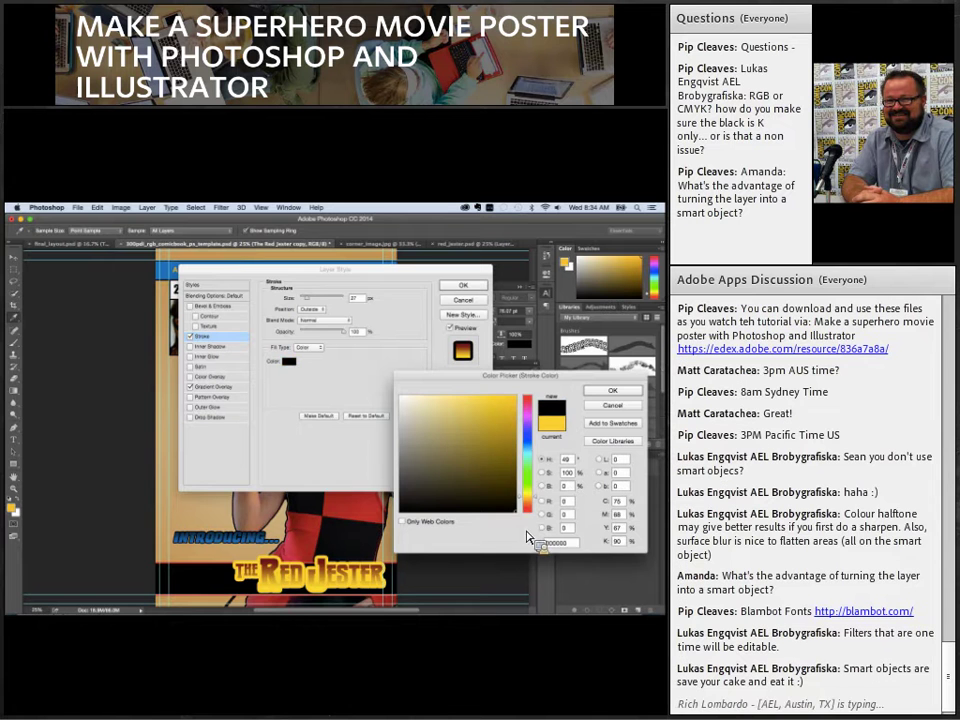
key(Return)
drag(320, 299, 308, 307)
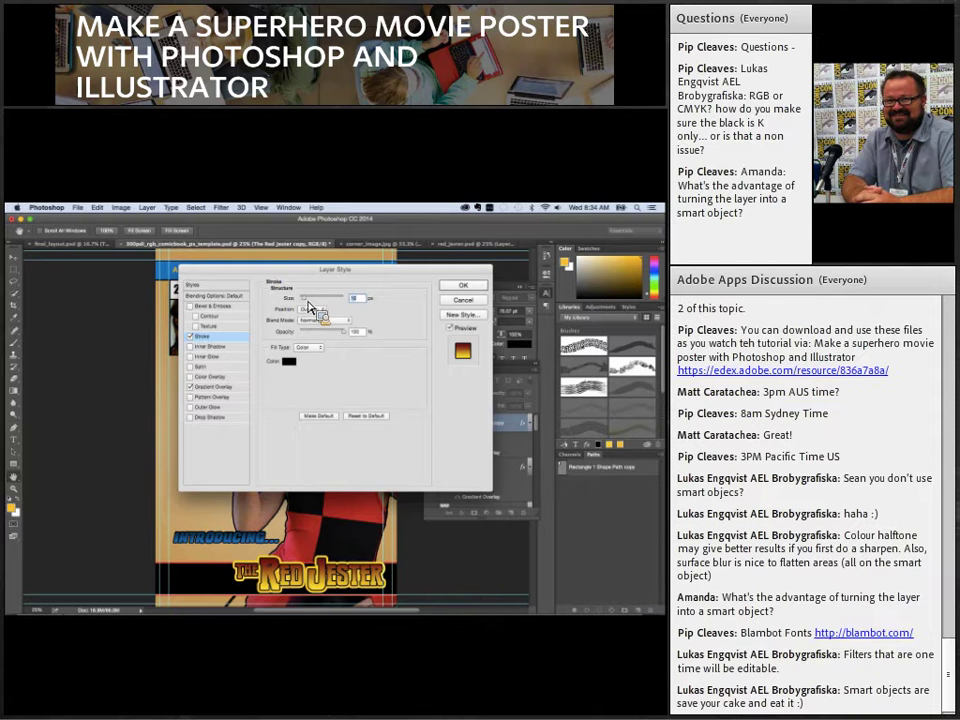
click(463, 287)
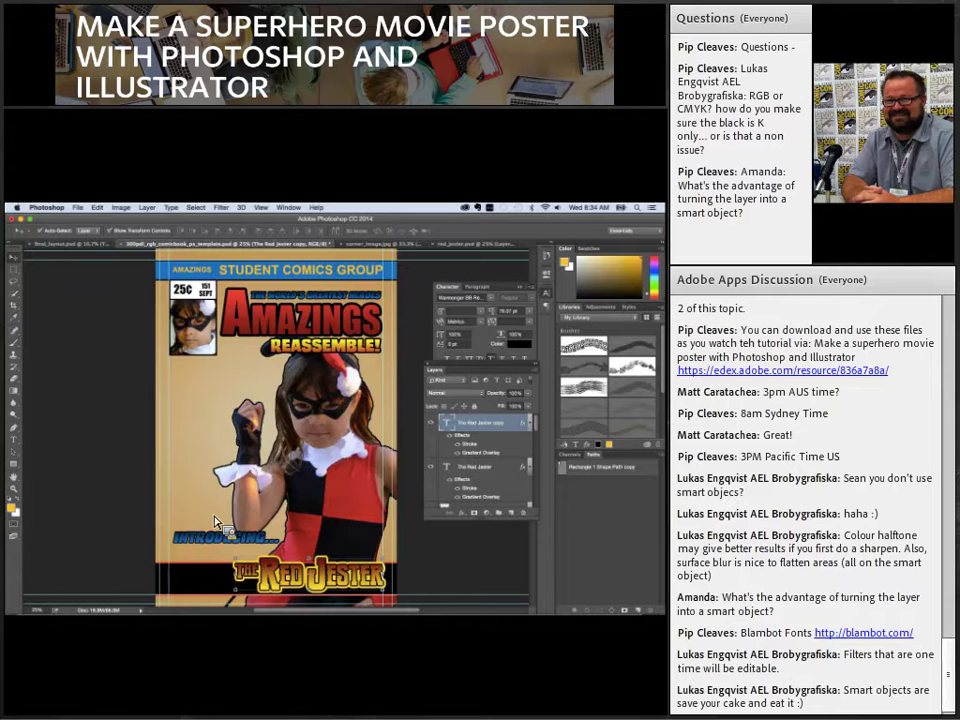
- Thicken the yellow stroke on the lower The Red Jester text layer so it extends further beyond the black outline
key(z)
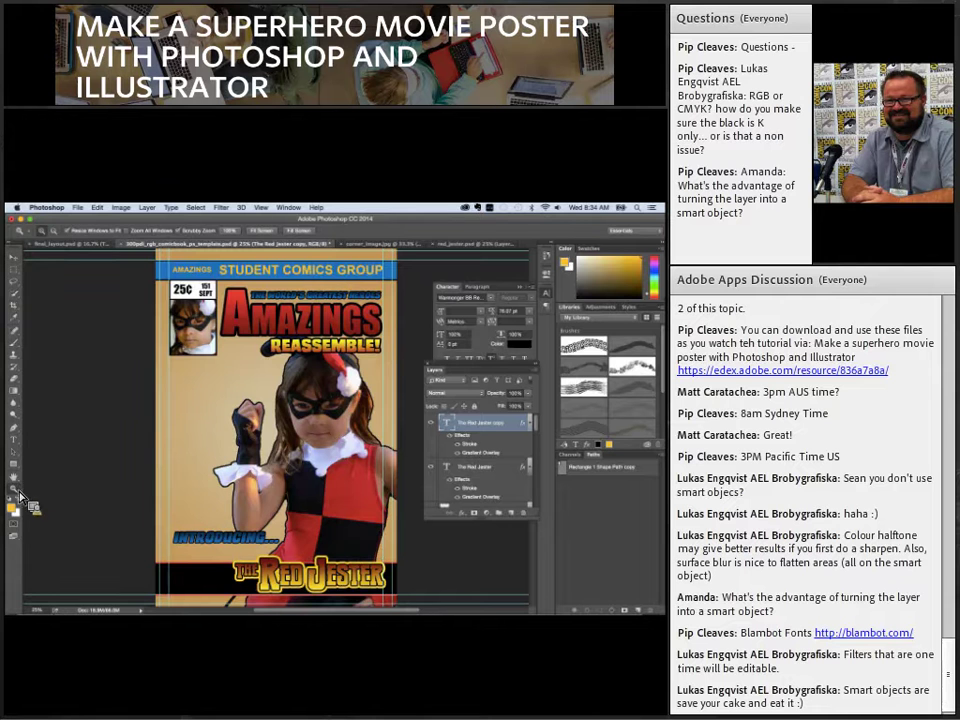
click(317, 588)
click(317, 590)
key(v)
click(218, 516)
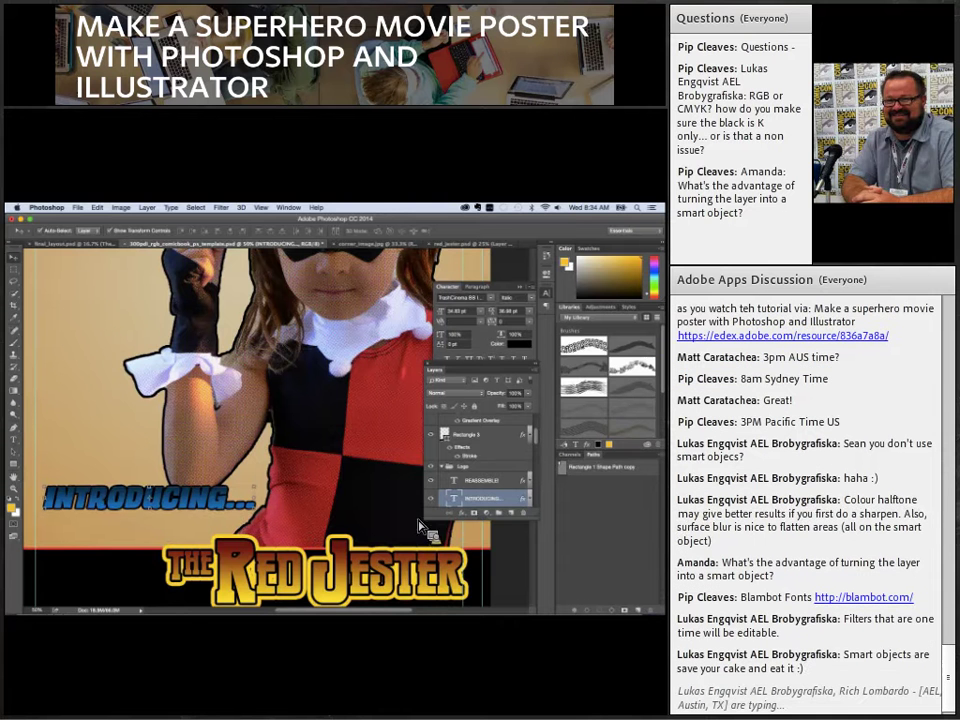
scroll(536, 446, down, 1)
scroll(541, 446, down, 3)
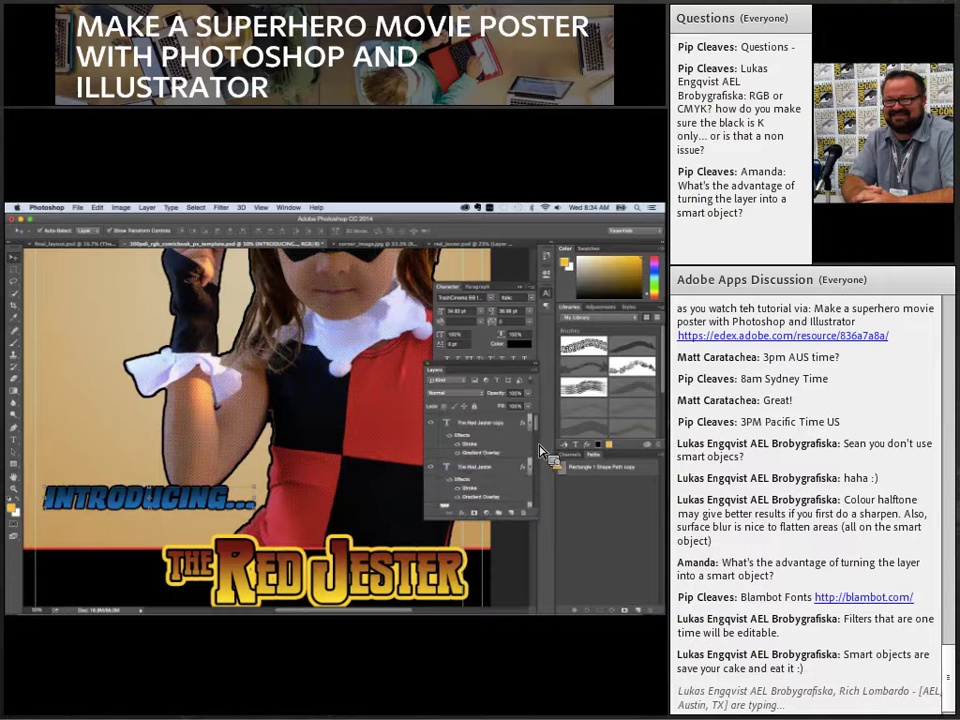
double_click(472, 489)
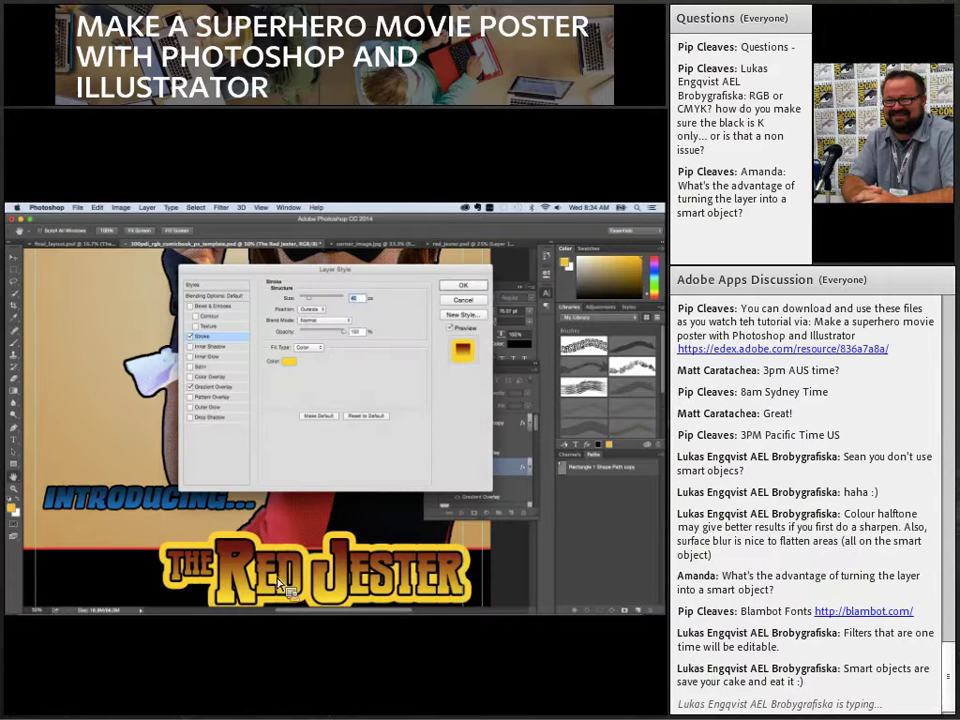
click(449, 302)
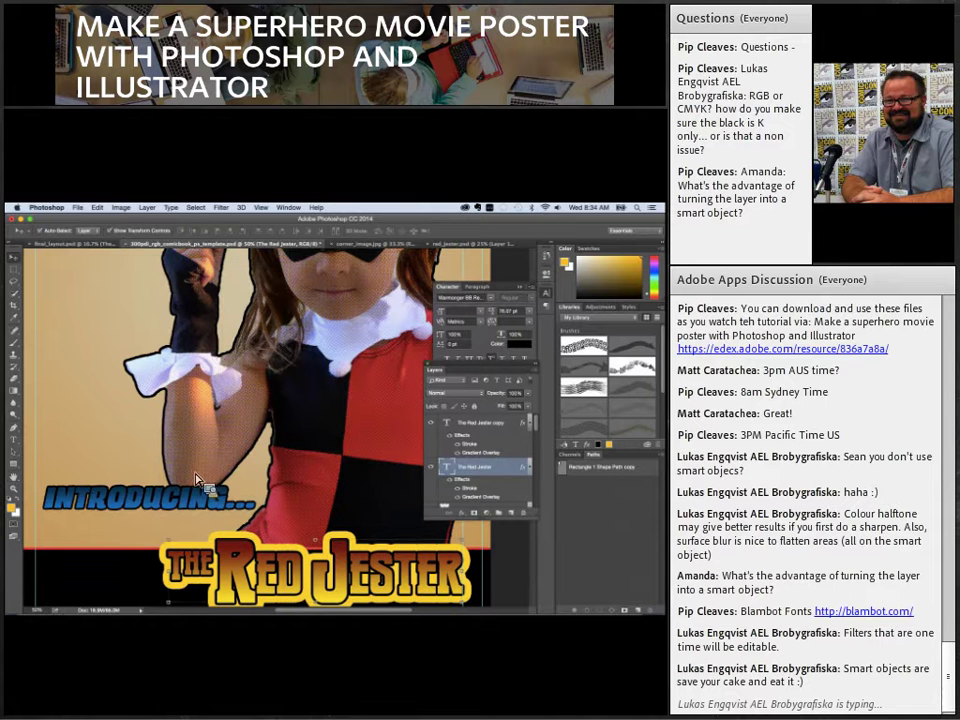
- Reduce the height of the black Rectangle 3 bar behind The Red Jester title from both its upper and lower edges
key(z)
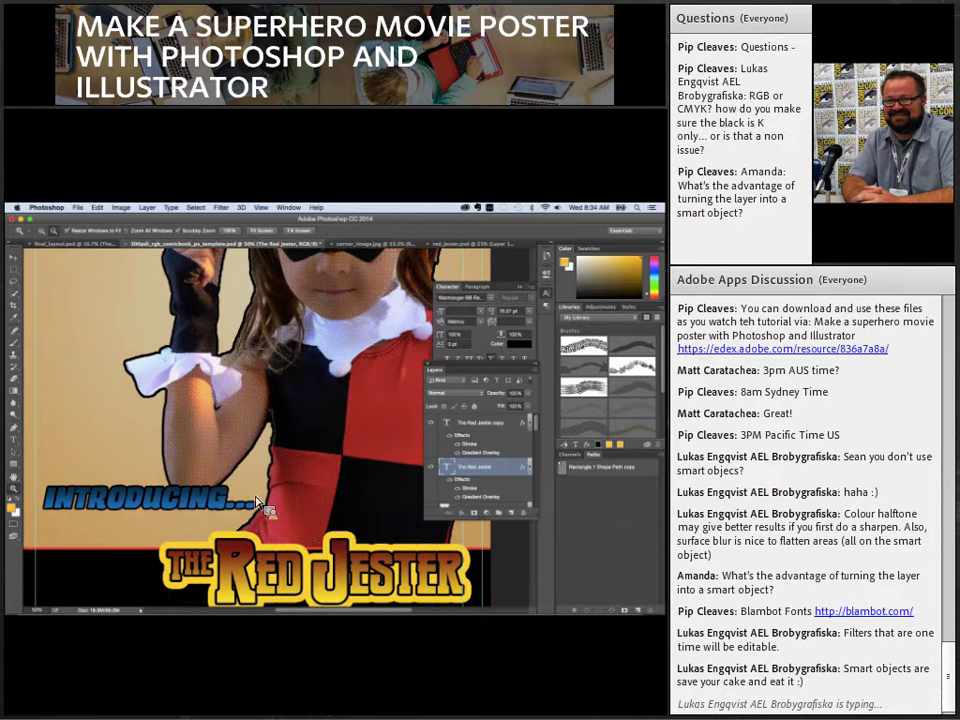
alt+click(165, 502)
alt+click(128, 413)
key(v)
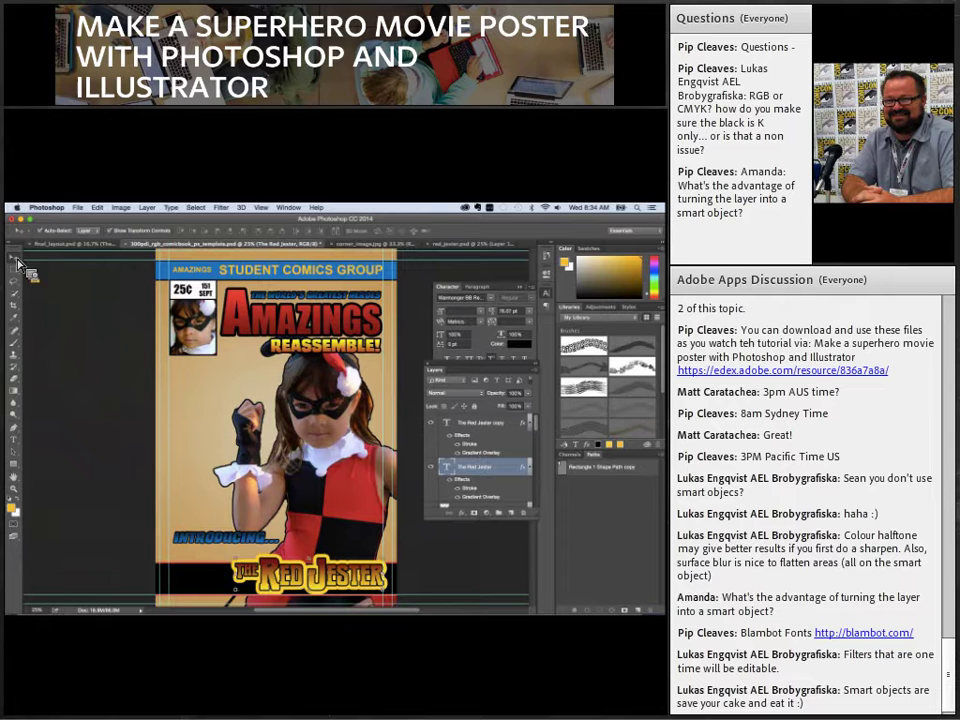
click(227, 603)
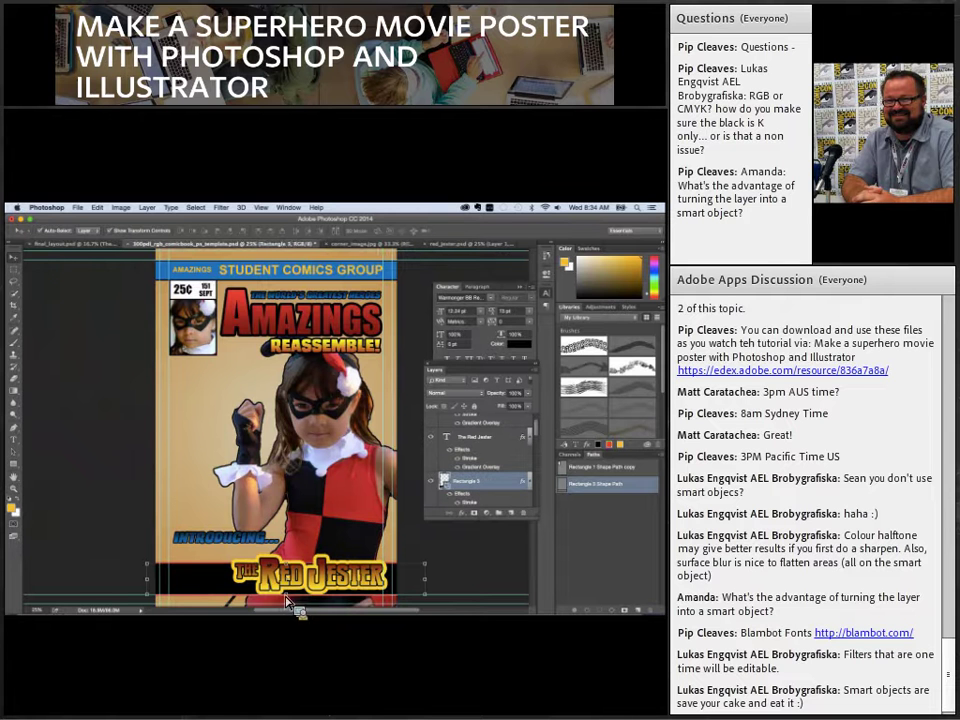
key(super+t)
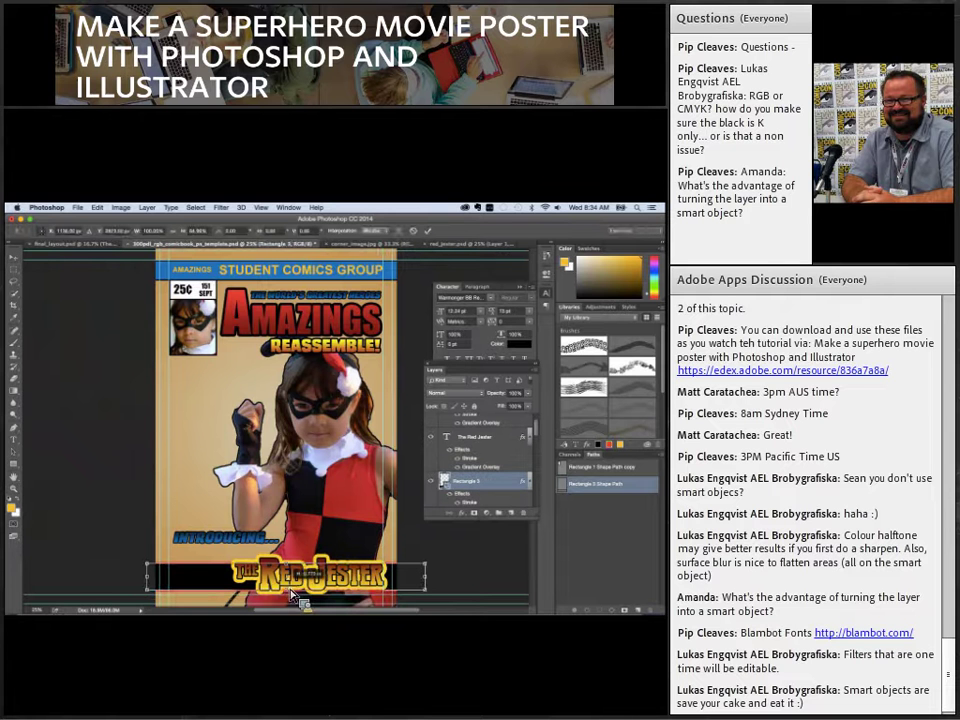
key(Return)
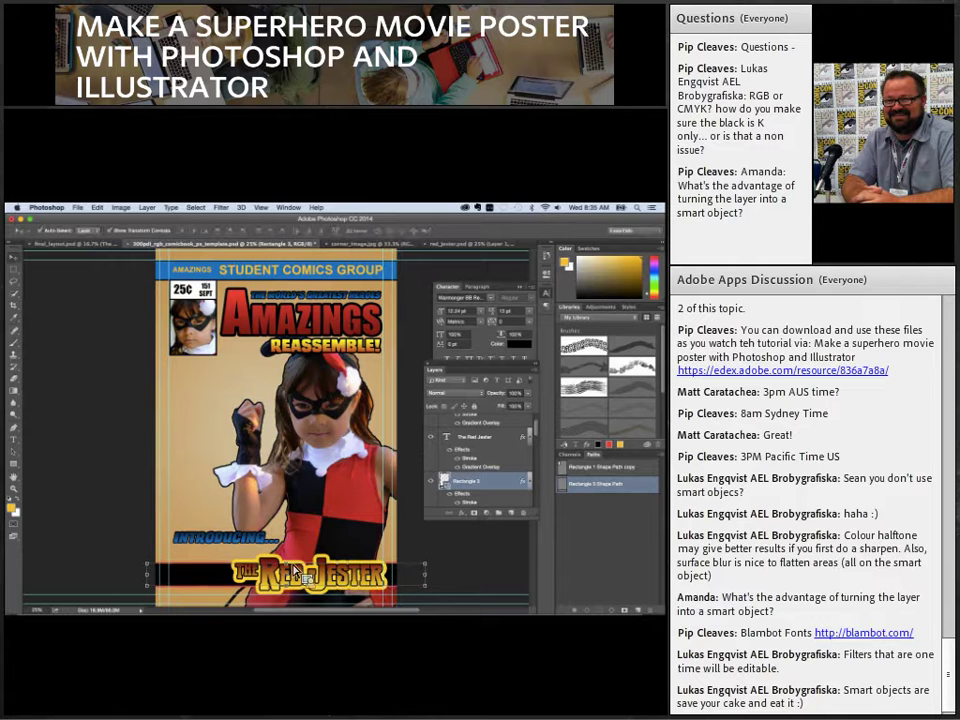
drag(286, 564, 295, 575)
key(Return)
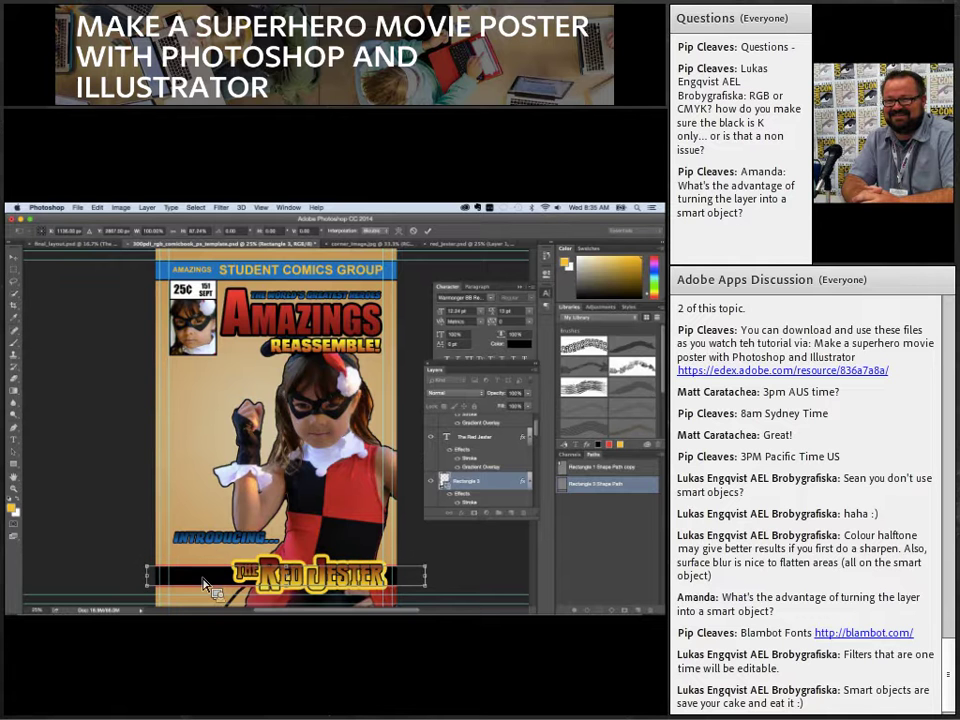
- Rotate the INTRODUCING... text slightly counterclockwise so it slants upward above the black bar
click(226, 548)
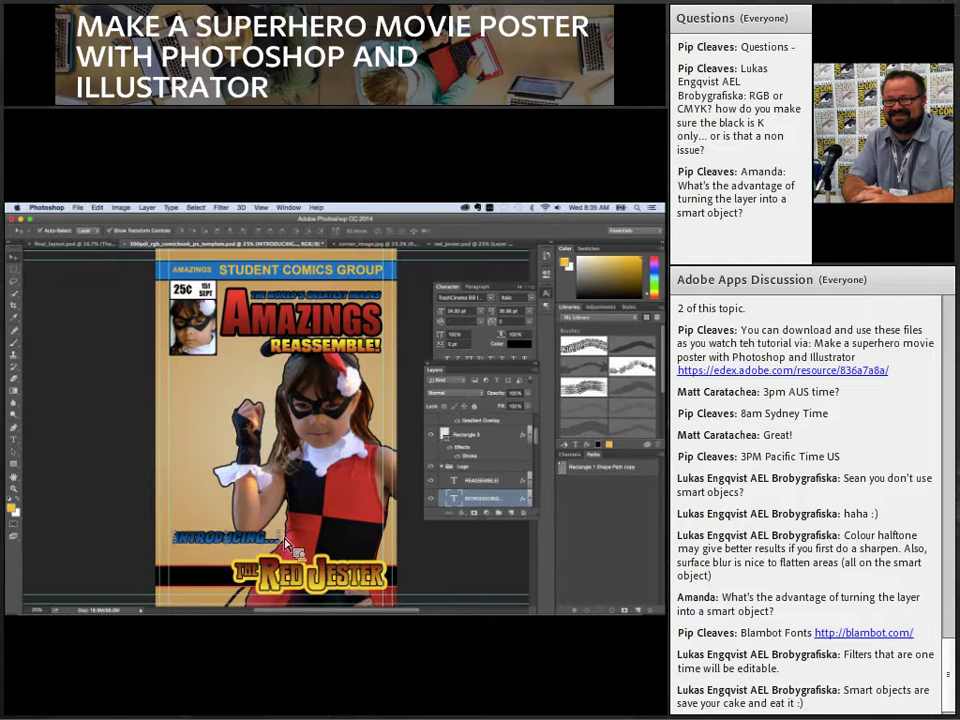
key(ctrl+t)
drag(291, 538, 255, 552)
key(Return)
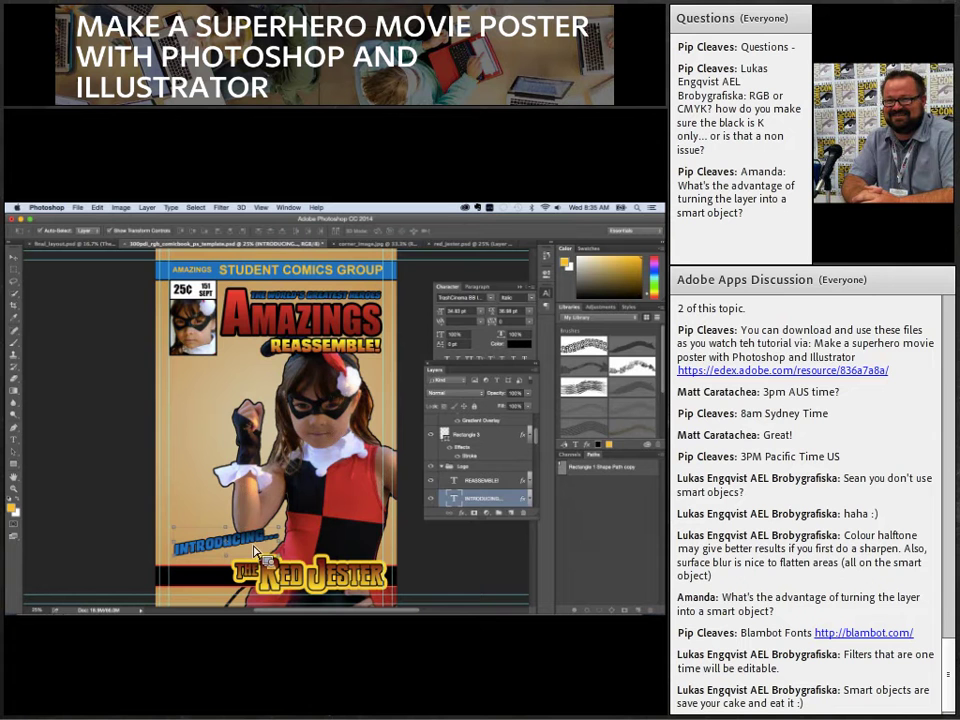
- Hide the Red Jester image layers to examine the background, show them again, and compare the cover with final_layout.psd
click(285, 425)
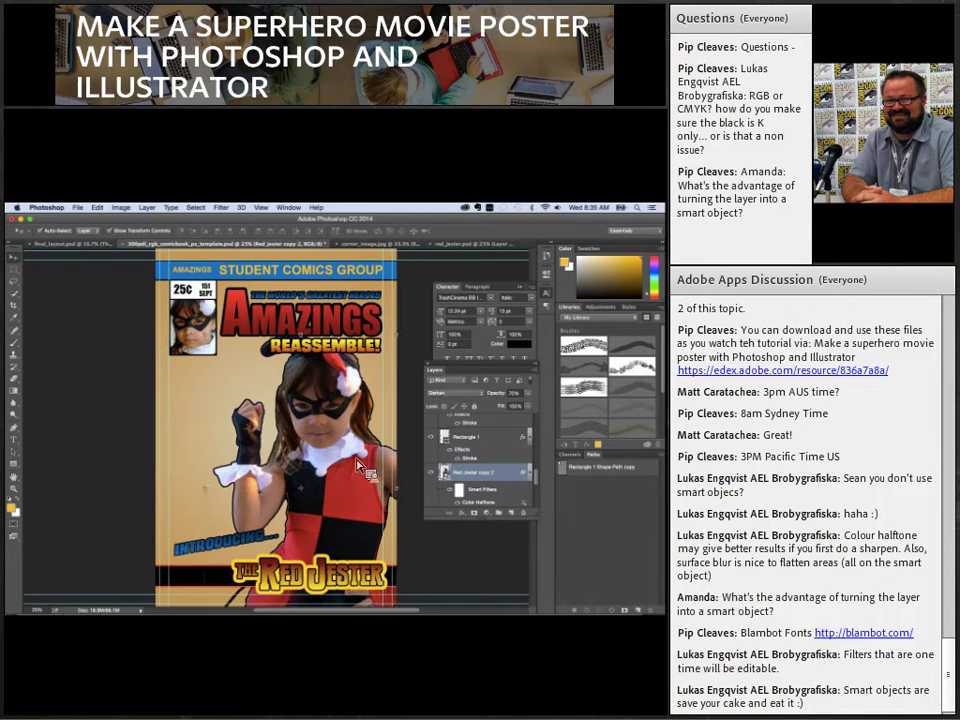
scroll(440, 483, down, 1)
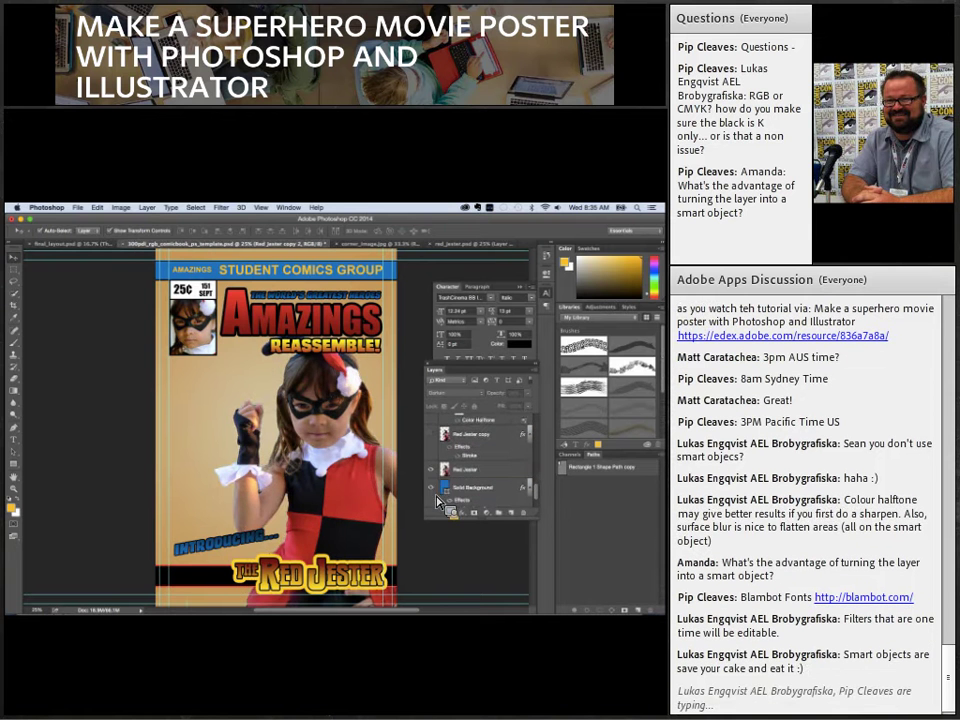
scroll(440, 483, down, 2)
click(433, 470)
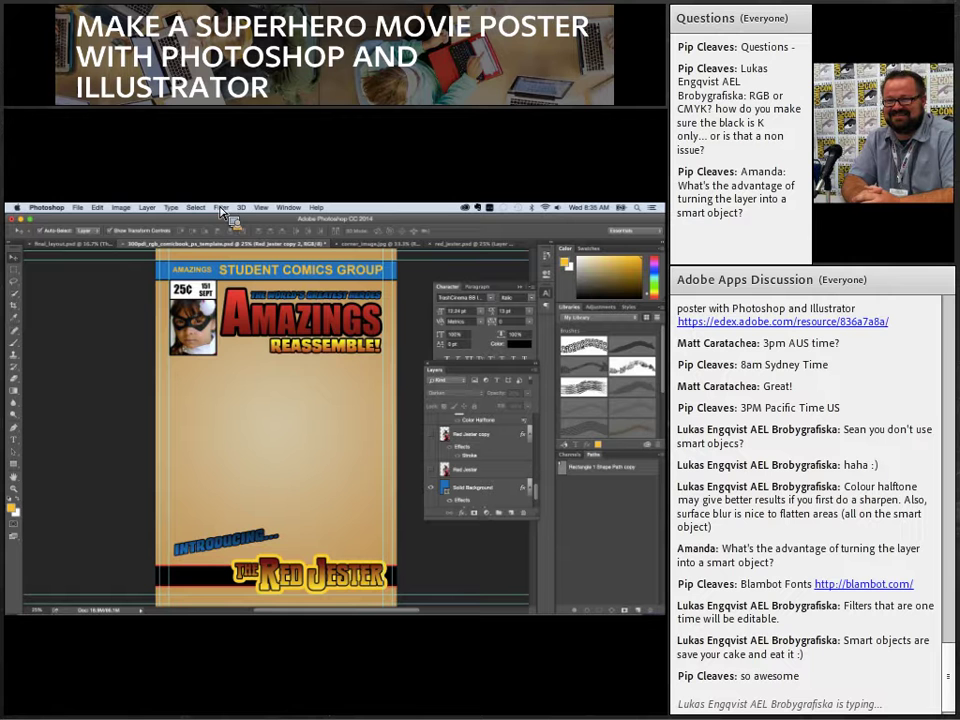
click(435, 475)
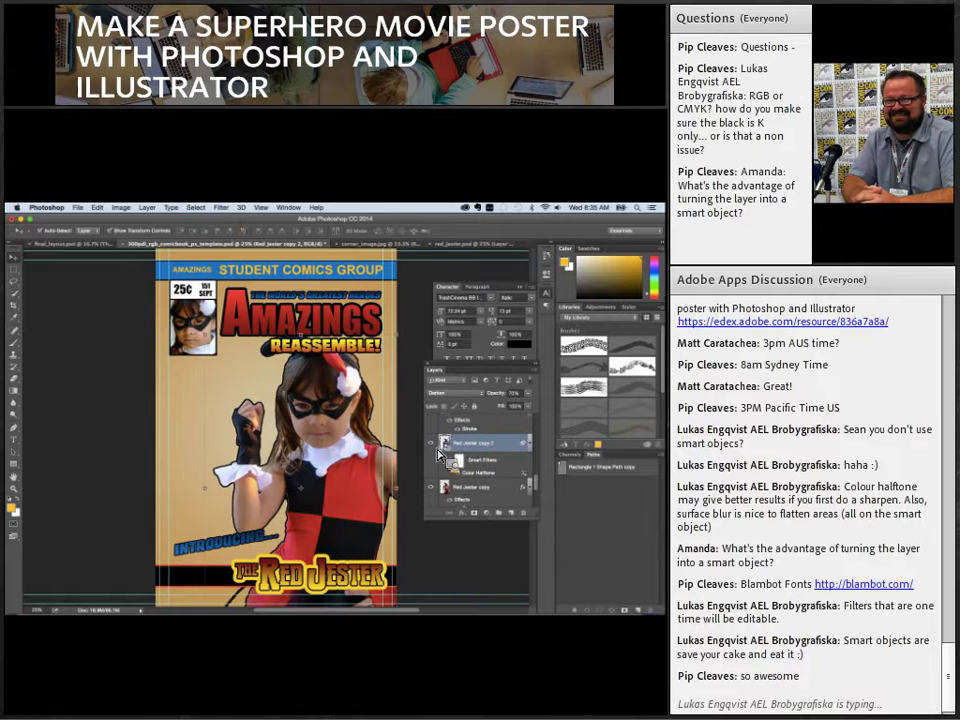
click(95, 243)
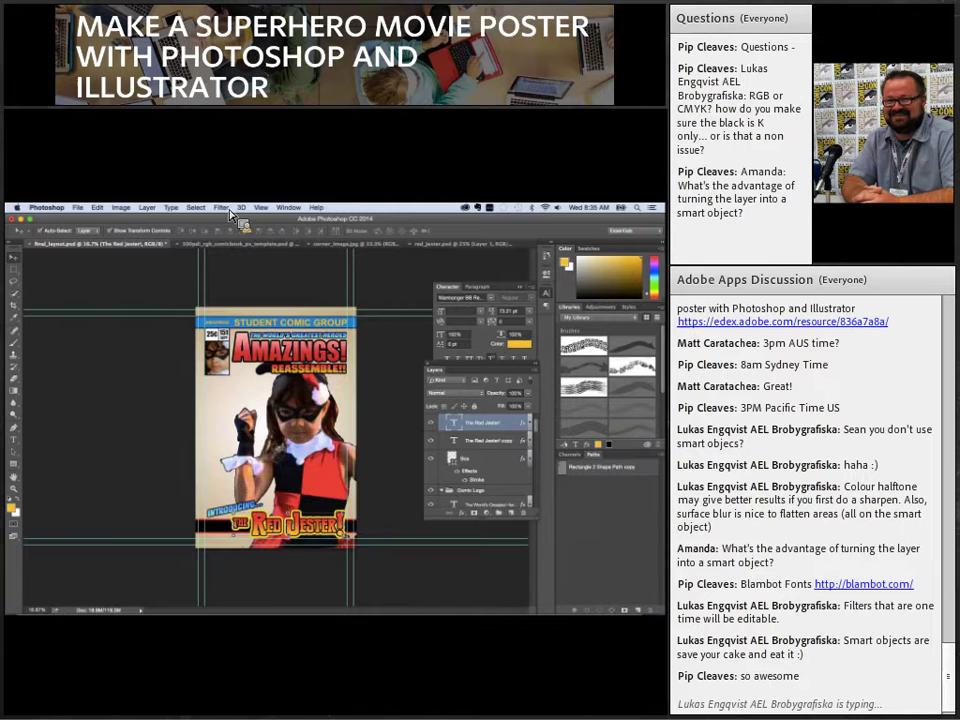
click(211, 243)
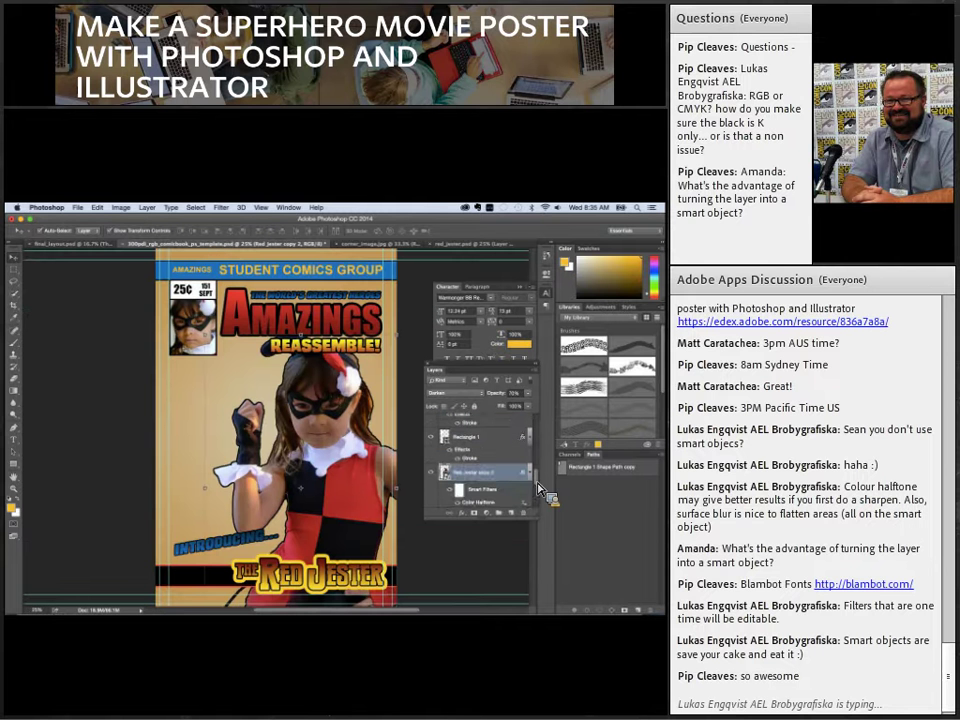
- Convert the Solid Background layer for smart filters and apply a Color Halftone filter to it
scroll(530, 495, down, 3)
click(490, 460)
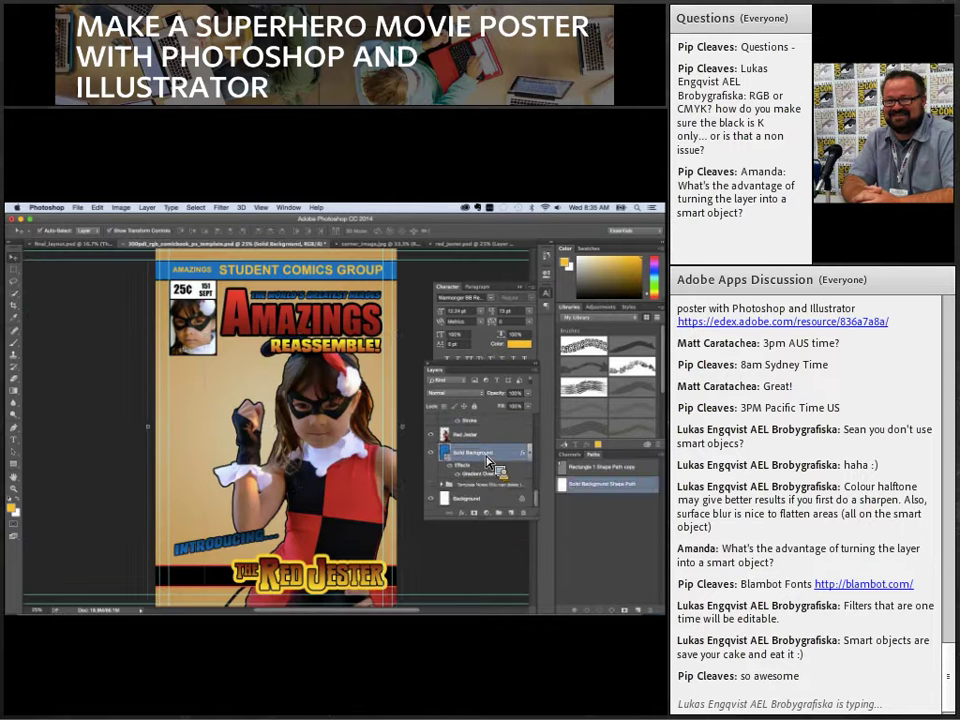
click(221, 207)
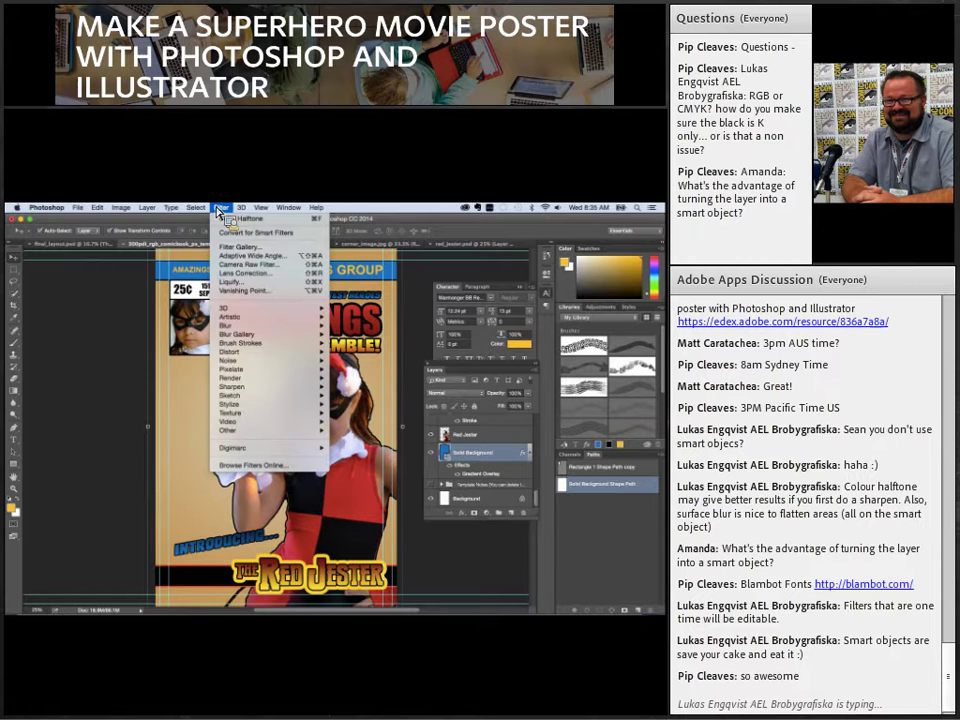
click(255, 232)
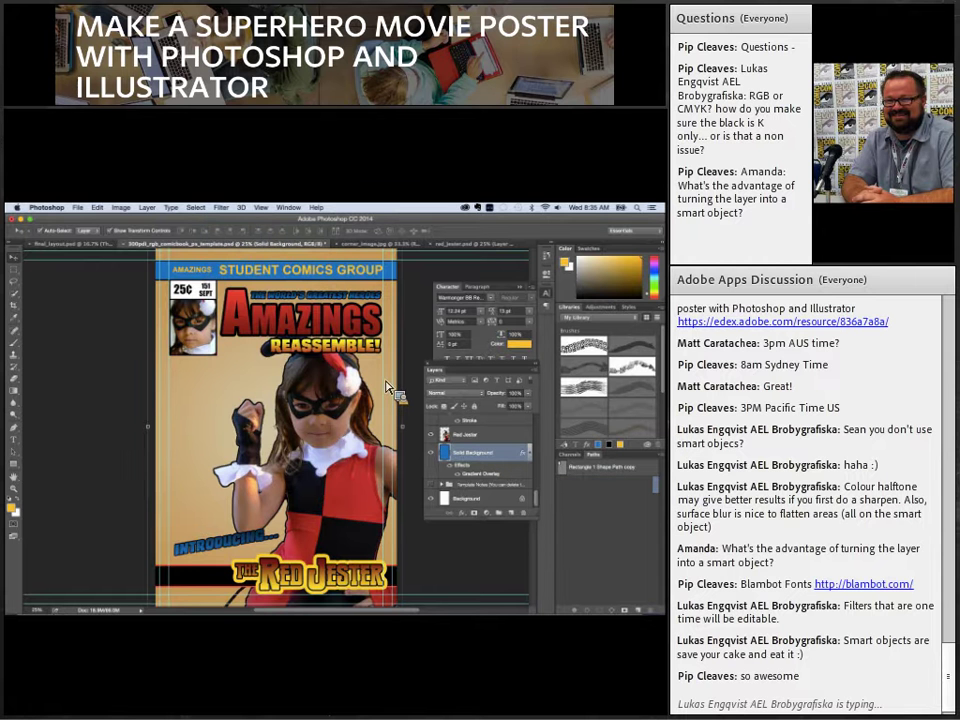
click(461, 452)
click(221, 207)
mouse_move(265, 390)
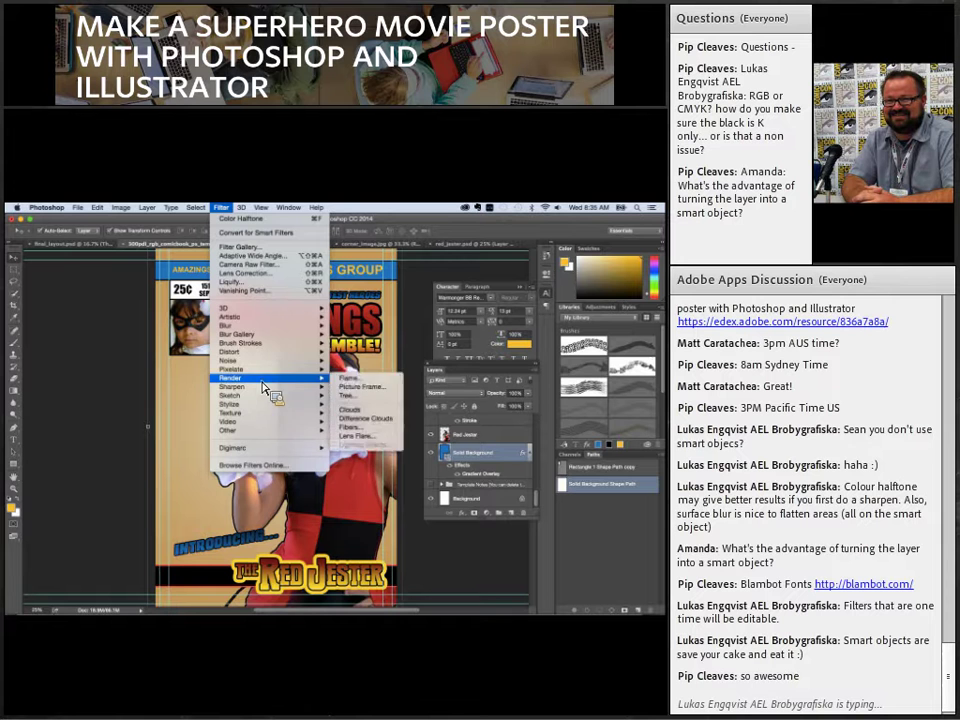
click(348, 386)
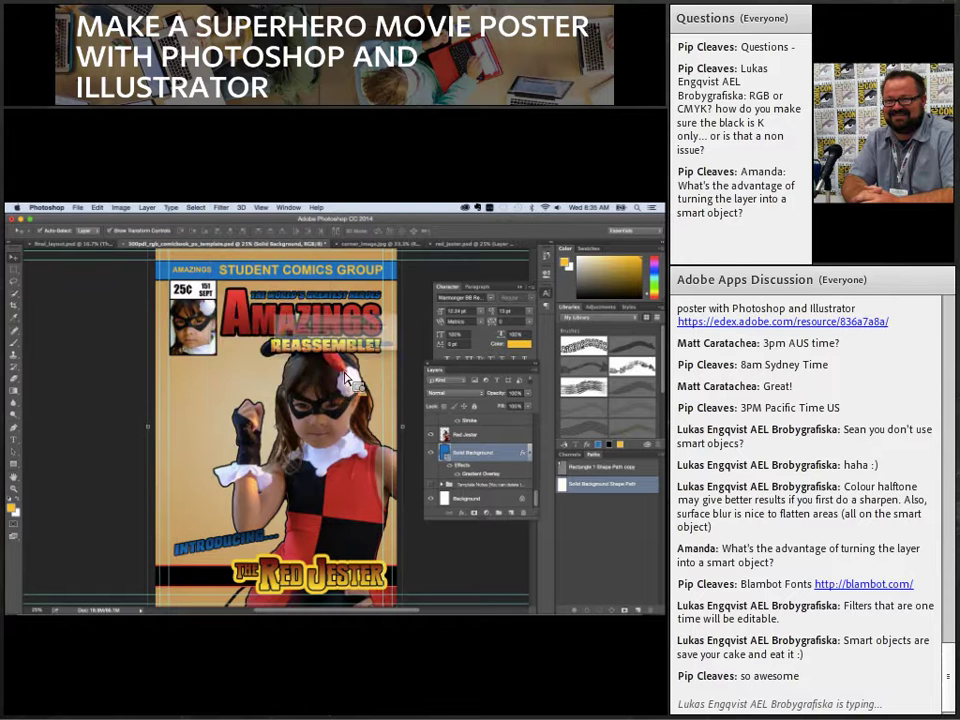
click(378, 356)
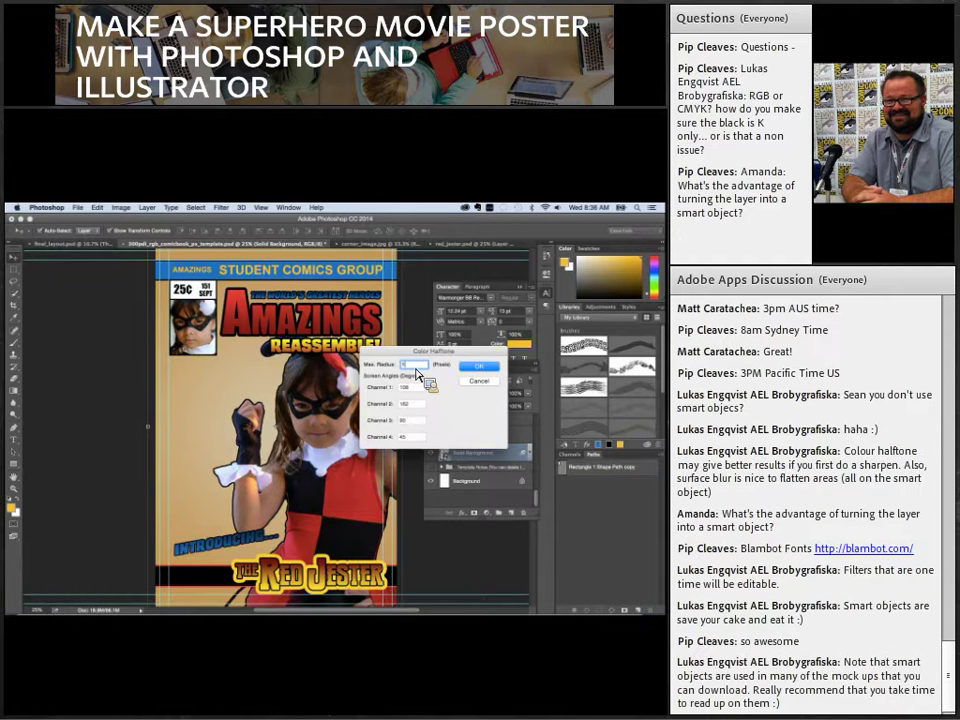
click(480, 368)
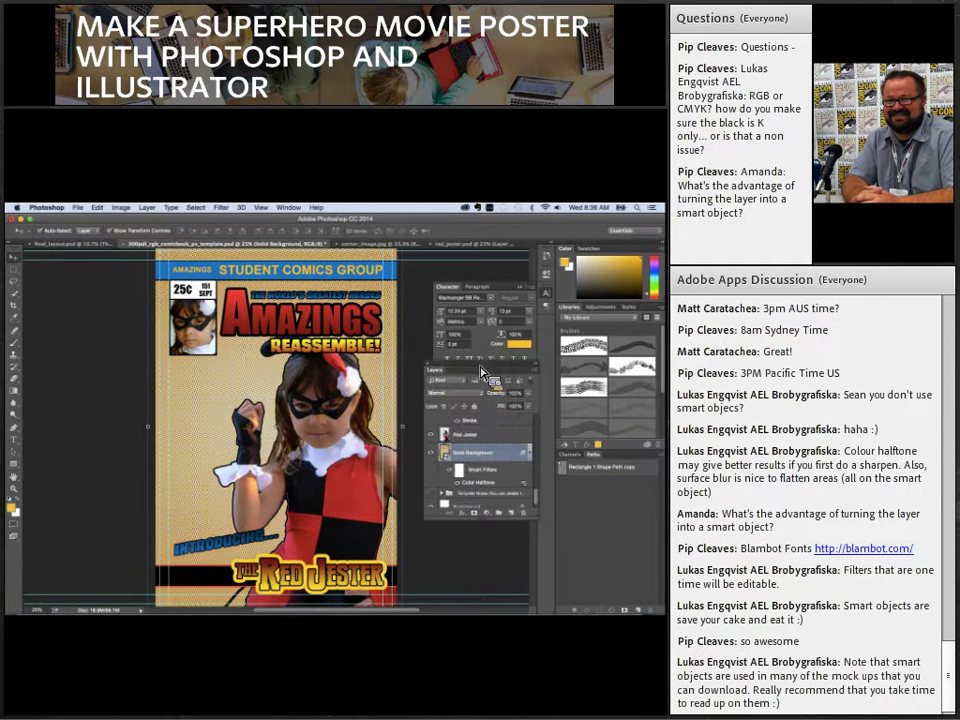
- Deselect the layer, compare the halftoned background with final_layout.psd, and return to the comic book template
click(118, 393)
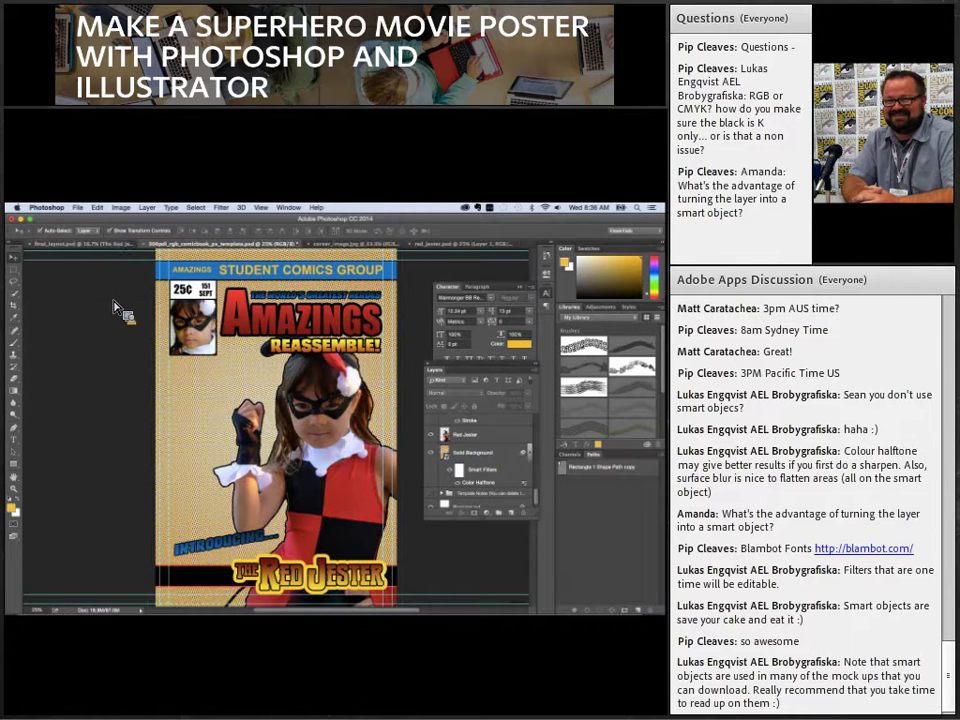
click(88, 243)
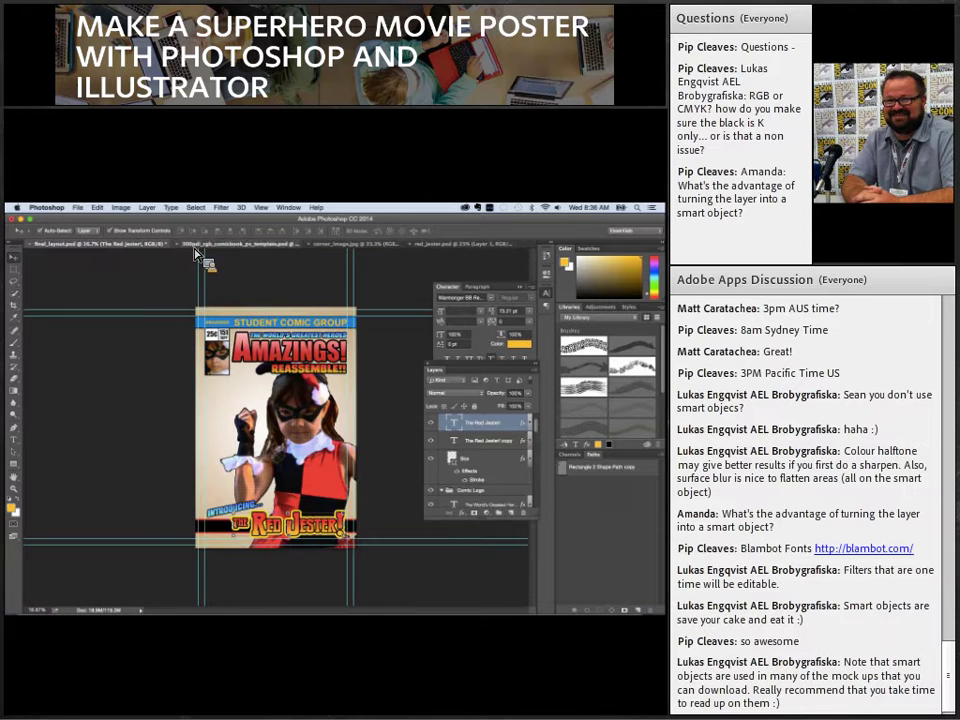
key(ctrl+Tab)
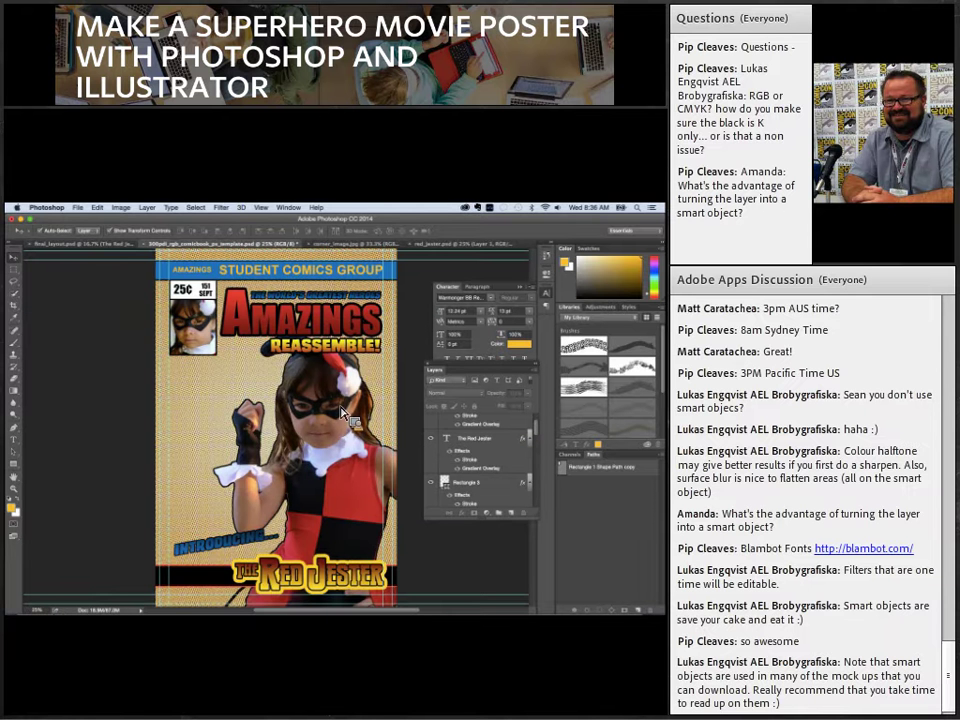